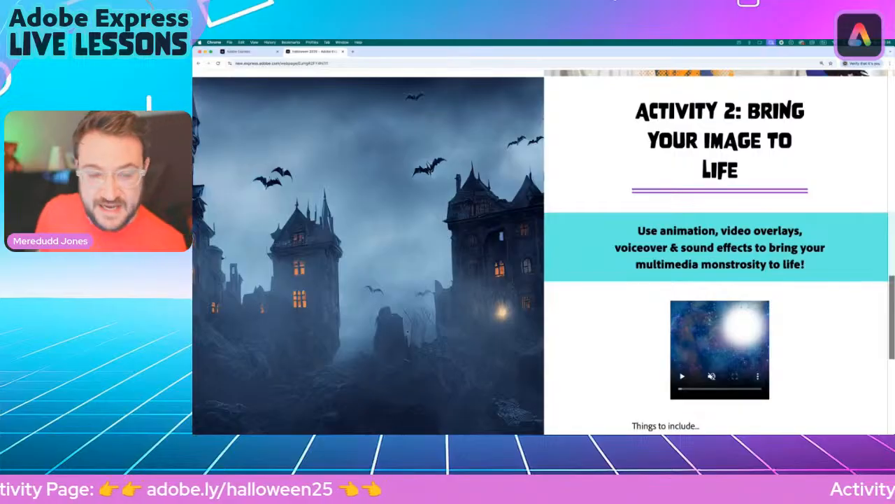
# - Leave the Halloween activity page for the Adobe Express home page and start a new blank drawing
pyautogui.scroll(-5, 400, 331)
pyautogui.scroll(10, 403, 330)
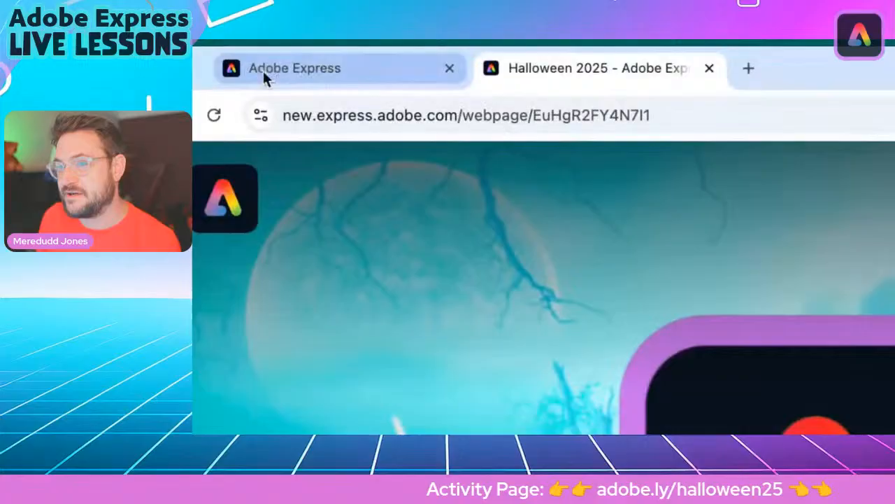
pyautogui.click(300, 70)
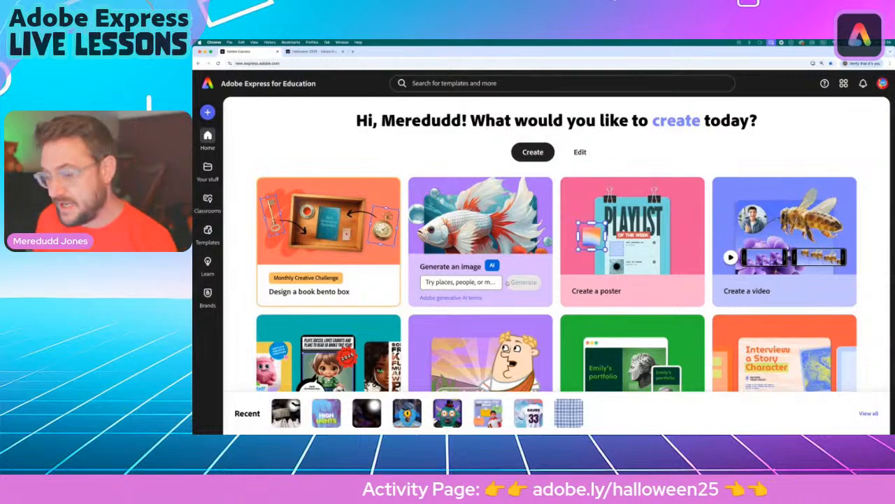
pyautogui.scroll(-3, 505, 284)
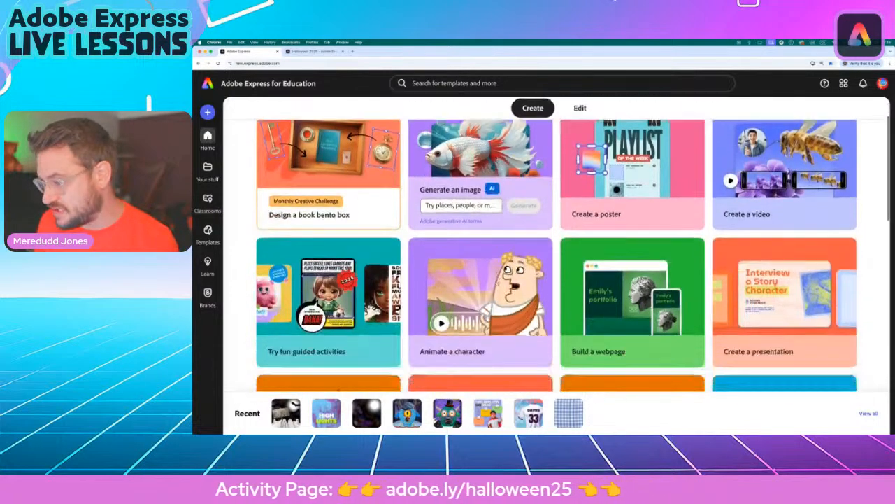
pyautogui.scroll(-4, 556, 255)
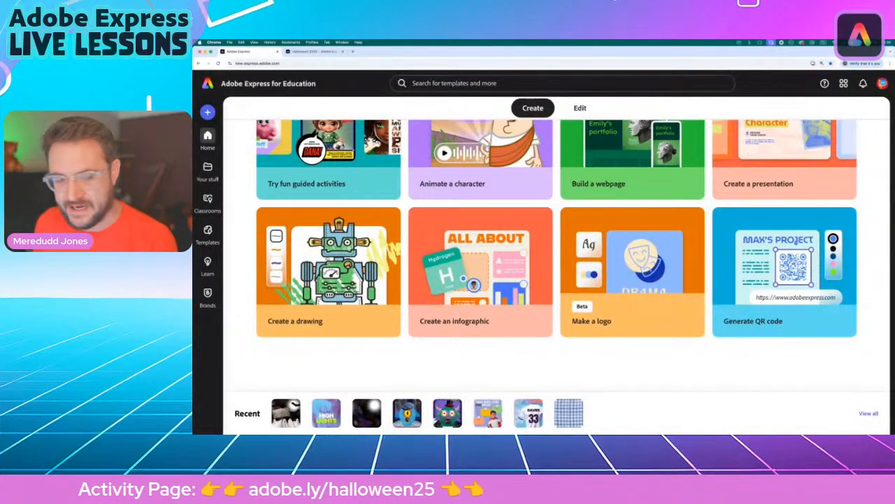
pyautogui.click(326, 256)
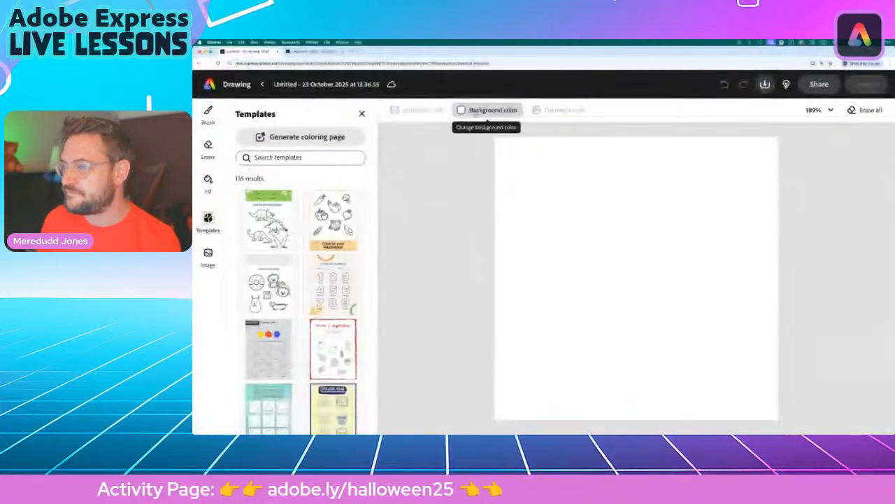
# - Set the drawing's background color to black (#000000)
pyautogui.click(477, 113)
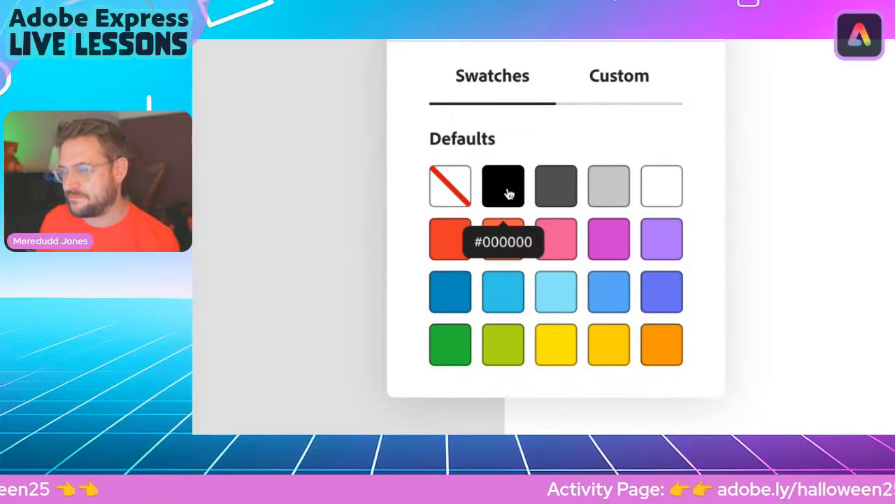
pyautogui.click(509, 193)
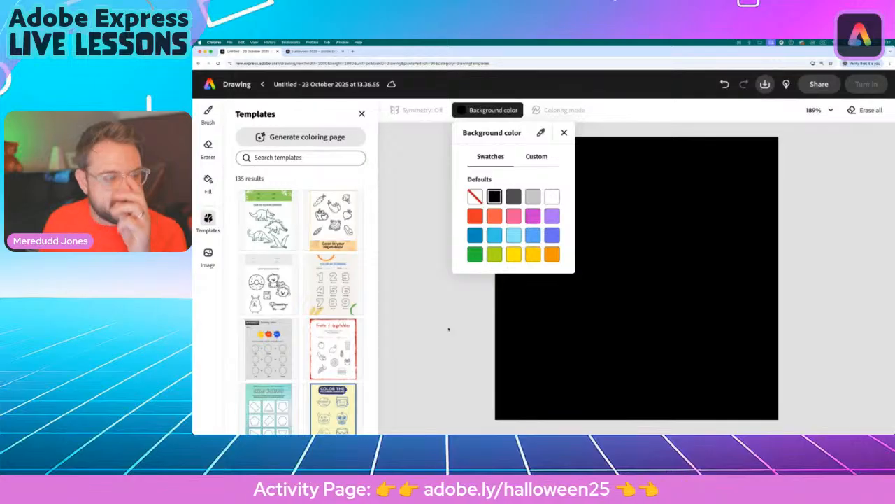
pyautogui.click(448, 332)
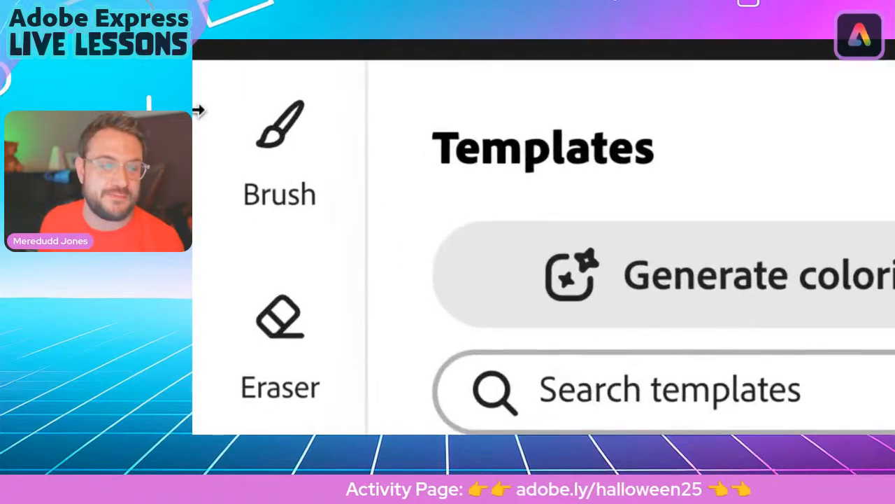
# - Choose the Watercolor fill brush from the art supplies brushes and set its size to 1,000
pyautogui.click(301, 130)
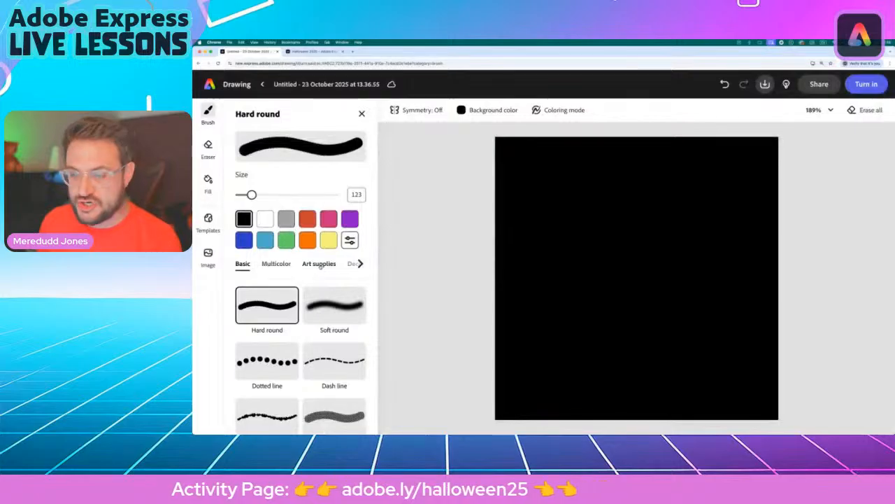
pyautogui.click(320, 266)
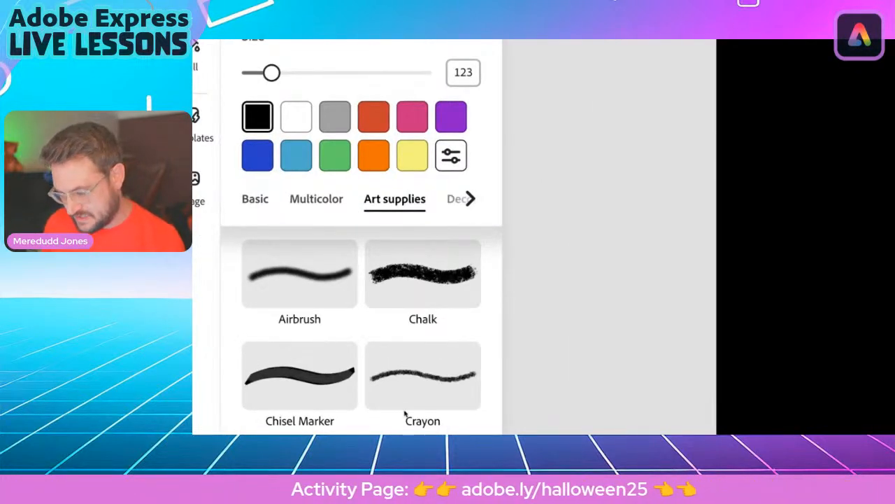
pyautogui.scroll(-1, 422, 414)
pyautogui.scroll(-3, 422, 414)
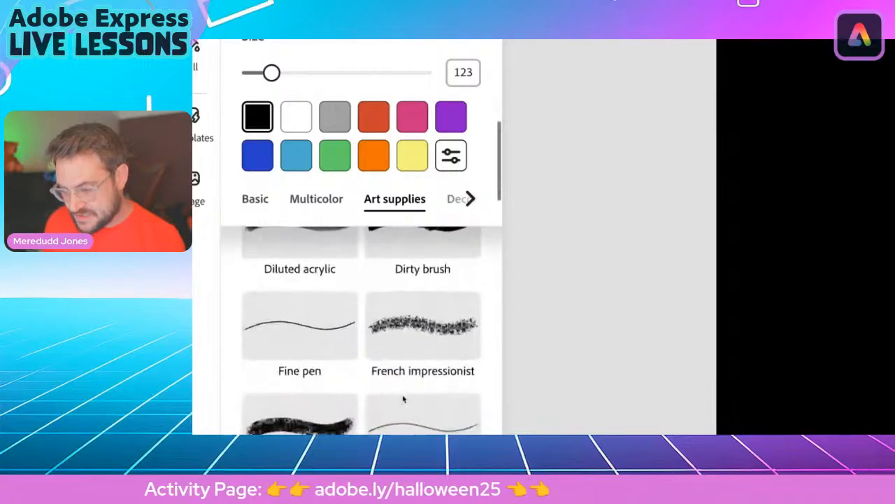
pyautogui.scroll(-5, 406, 398)
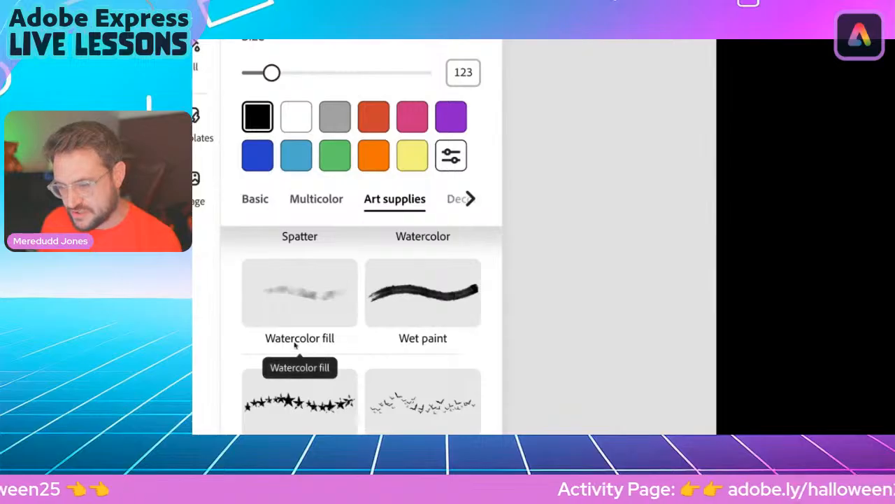
pyautogui.scroll(1, 335, 329)
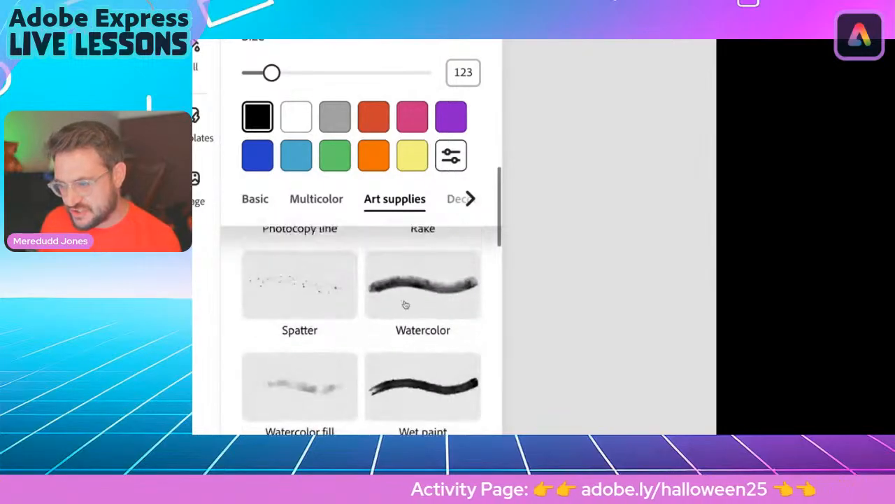
pyautogui.scroll(-1, 433, 300)
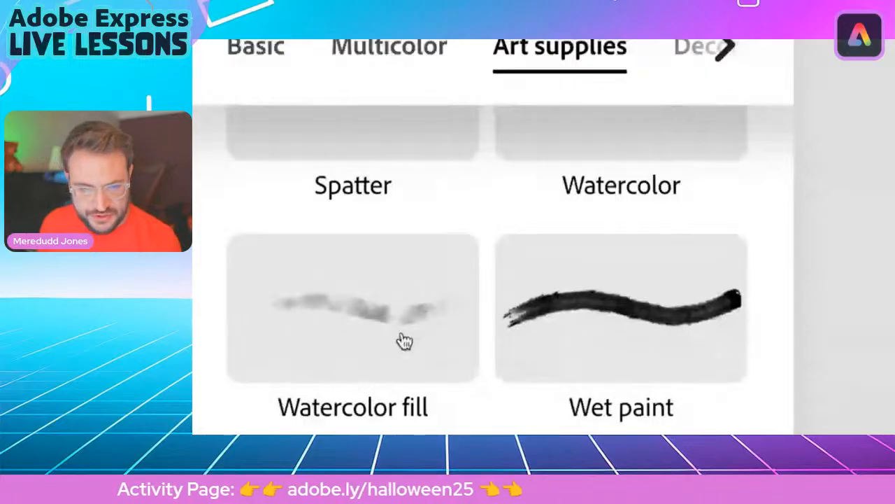
pyautogui.click(362, 309)
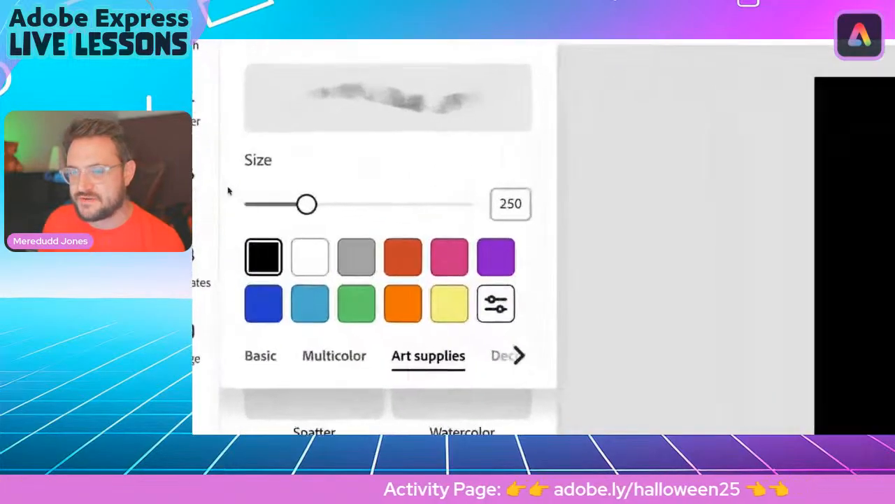
pyautogui.moveTo(263, 196); pyautogui.dragTo(270, 198)
pyautogui.moveTo(335, 213); pyautogui.dragTo(546, 220)
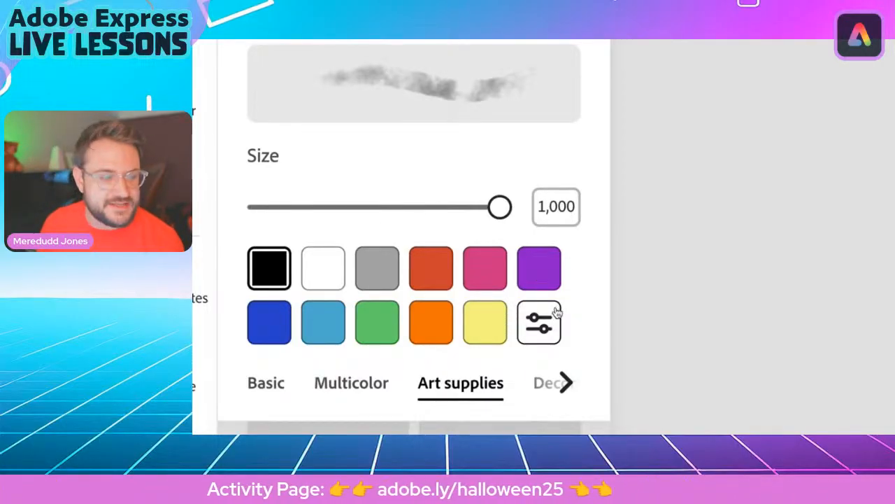
# - Paint misty orange patches down the canvas's left side, through its middle and along its lower part
pyautogui.click(430, 323)
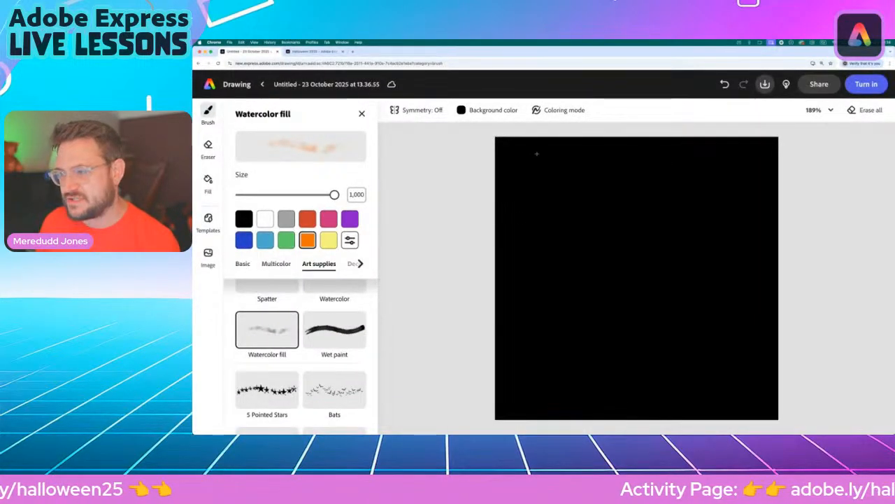
pyautogui.moveTo(543, 168)
pyautogui.mouseDown()
pyautogui.moveTo(528, 237)
pyautogui.moveTo(544, 159)
pyautogui.moveTo(534, 158)
pyautogui.moveTo(618, 352)
pyautogui.moveTo(599, 362)
pyautogui.mouseUp()
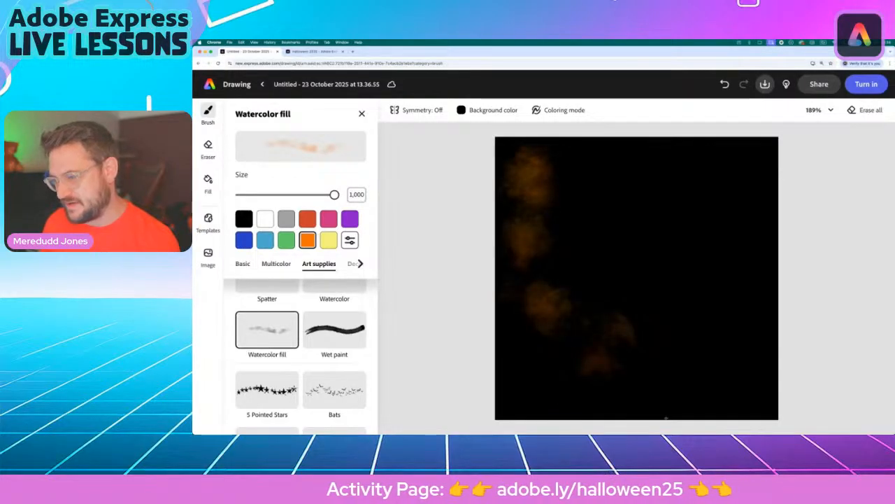
pyautogui.moveTo(738, 338)
pyautogui.mouseDown()
pyautogui.moveTo(635, 294)
pyautogui.moveTo(755, 373)
pyautogui.moveTo(592, 395)
pyautogui.moveTo(686, 413)
pyautogui.mouseUp()
pyautogui.moveTo(536, 334)
pyautogui.mouseDown()
pyautogui.moveTo(595, 389)
pyautogui.moveTo(692, 409)
pyautogui.moveTo(640, 385)
pyautogui.moveTo(742, 391)
pyautogui.mouseUp()
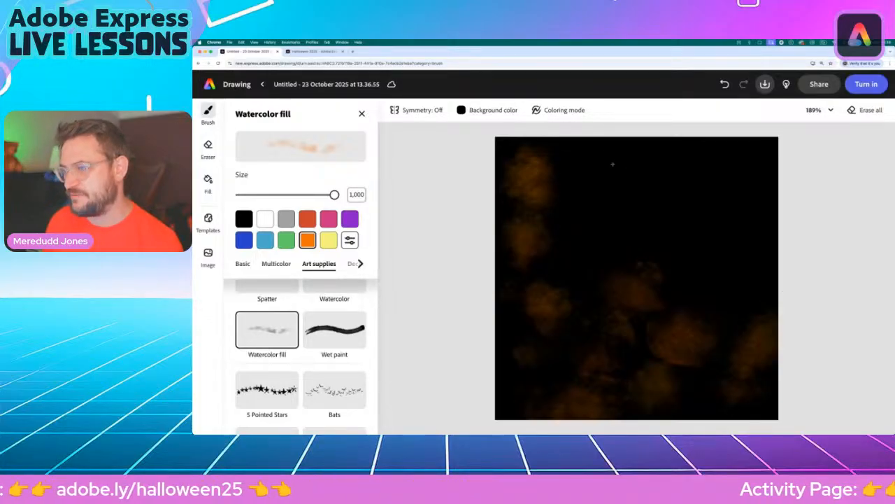
pyautogui.click(615, 270)
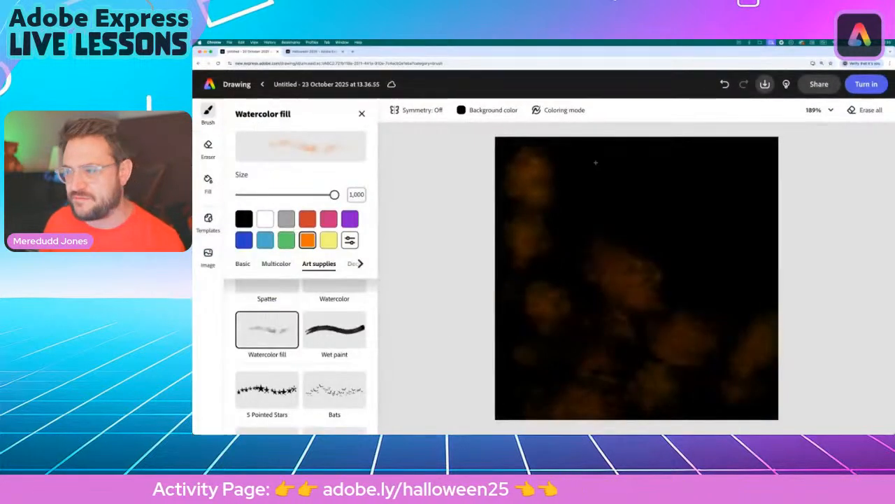
pyautogui.click(585, 249)
pyautogui.click(599, 183)
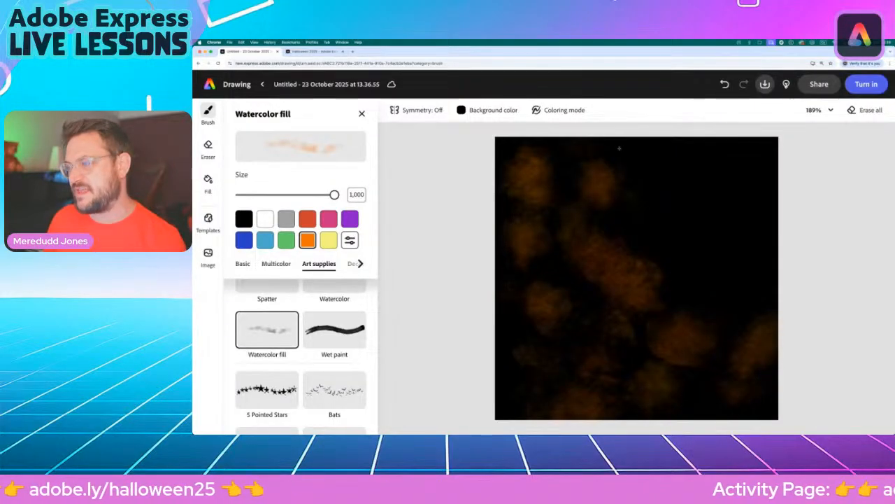
pyautogui.click(551, 174)
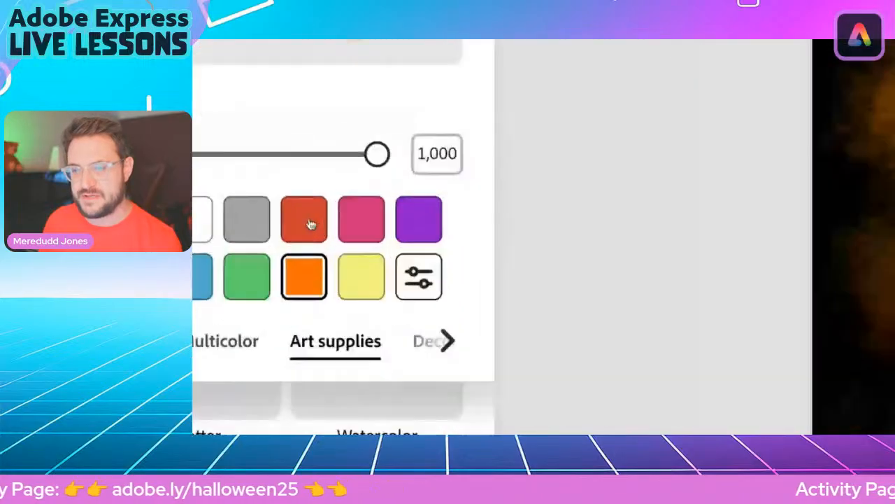
# - Add purple watercolor patches between the orange ones along the canvas's left side and lower part
pyautogui.click(415, 222)
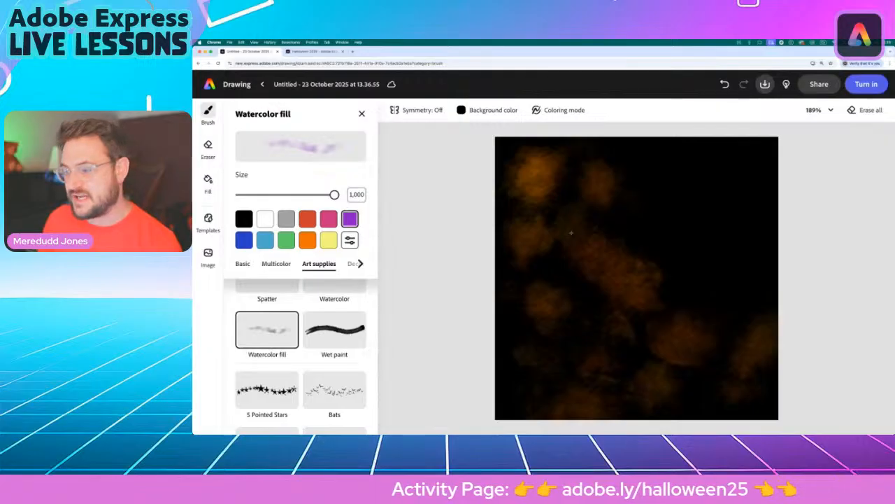
pyautogui.moveTo(521, 396)
pyautogui.mouseDown()
pyautogui.moveTo(510, 375)
pyautogui.moveTo(575, 370)
pyautogui.moveTo(657, 402)
pyautogui.moveTo(699, 390)
pyautogui.moveTo(758, 350)
pyautogui.moveTo(734, 365)
pyautogui.mouseUp()
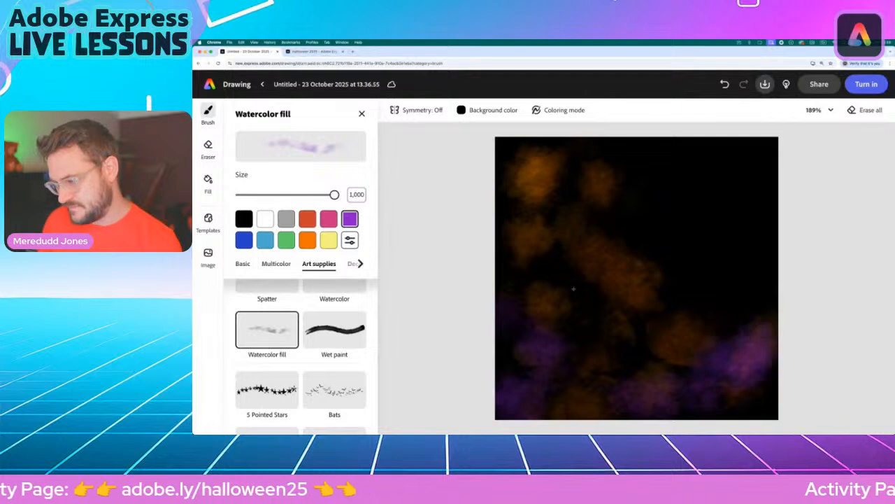
pyautogui.moveTo(573, 287); pyautogui.dragTo(549, 283)
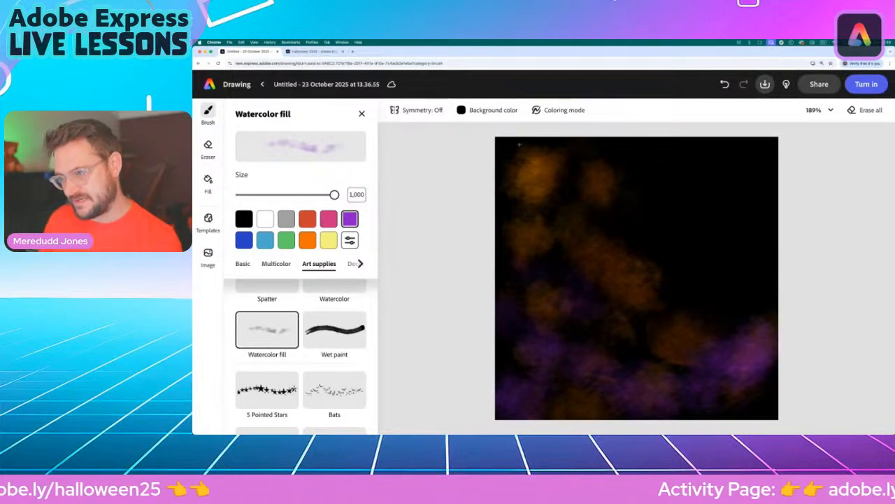
pyautogui.moveTo(507, 185)
pyautogui.mouseDown()
pyautogui.moveTo(526, 228)
pyautogui.moveTo(554, 268)
pyautogui.mouseUp()
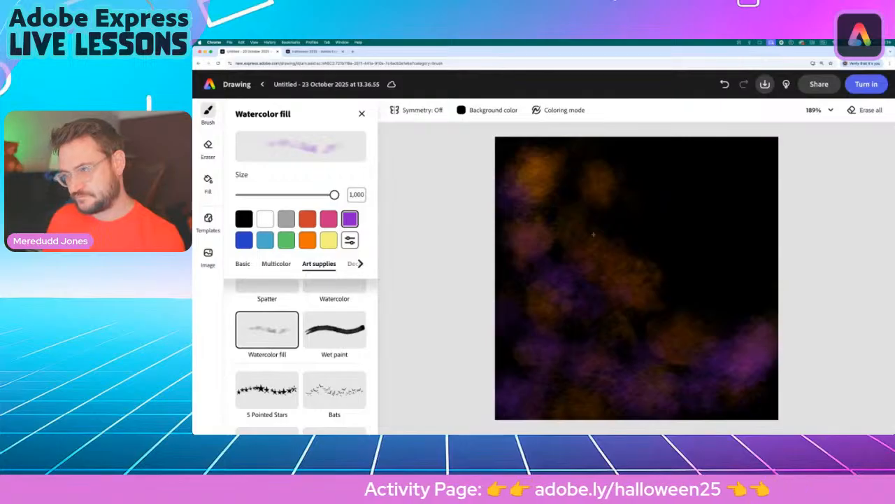
pyautogui.moveTo(752, 316)
pyautogui.mouseDown()
pyautogui.moveTo(716, 298)
pyautogui.moveTo(672, 295)
pyautogui.moveTo(777, 322)
pyautogui.moveTo(691, 306)
pyautogui.mouseUp()
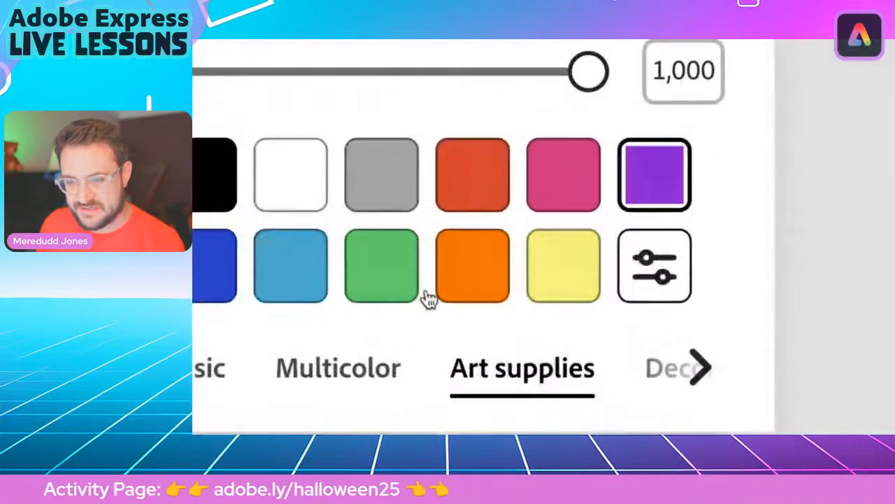
# - Blend green watercolor patches into the orange and purple mist along the left side, lower area and right edge
pyautogui.click(288, 242)
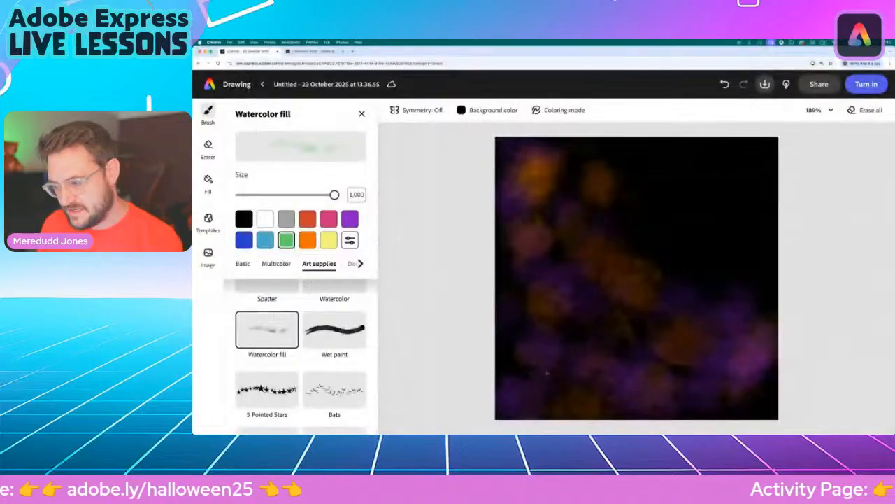
pyautogui.moveTo(651, 402)
pyautogui.mouseDown()
pyautogui.moveTo(587, 395)
pyautogui.moveTo(671, 392)
pyautogui.mouseUp()
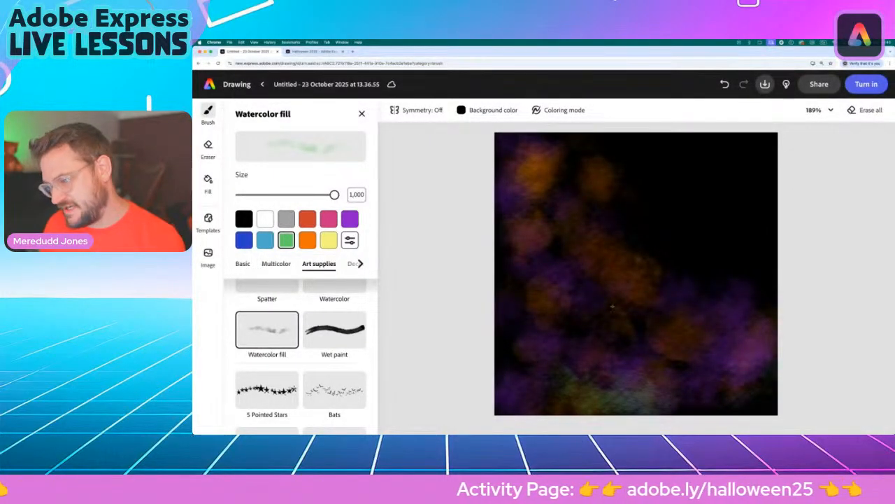
pyautogui.moveTo(598, 321); pyautogui.dragTo(629, 336)
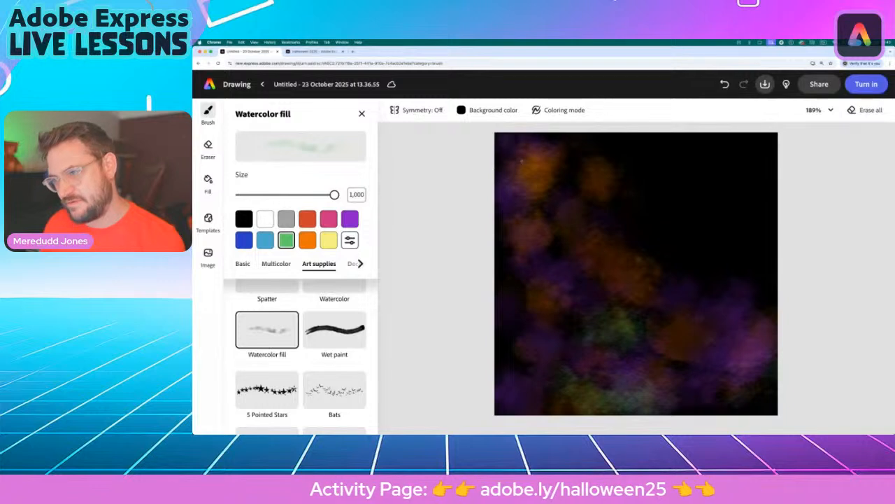
pyautogui.moveTo(593, 153); pyautogui.dragTo(578, 163)
pyautogui.moveTo(535, 245); pyautogui.dragTo(556, 300)
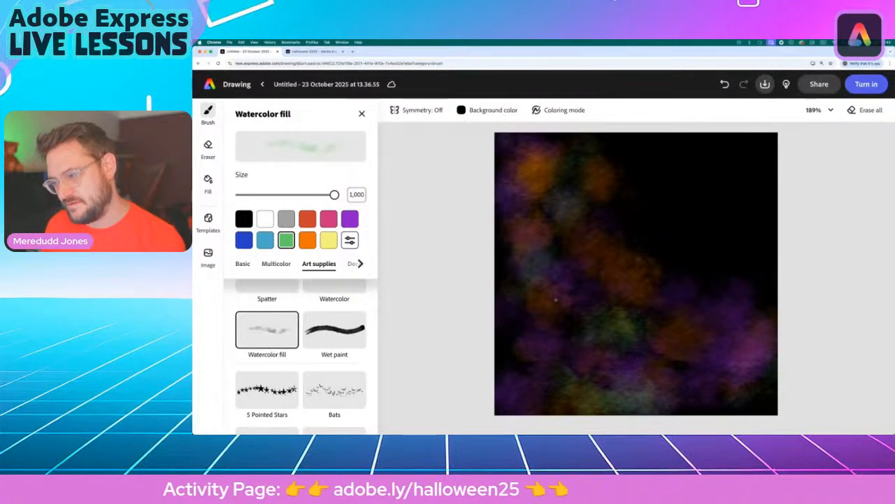
pyautogui.click(532, 348)
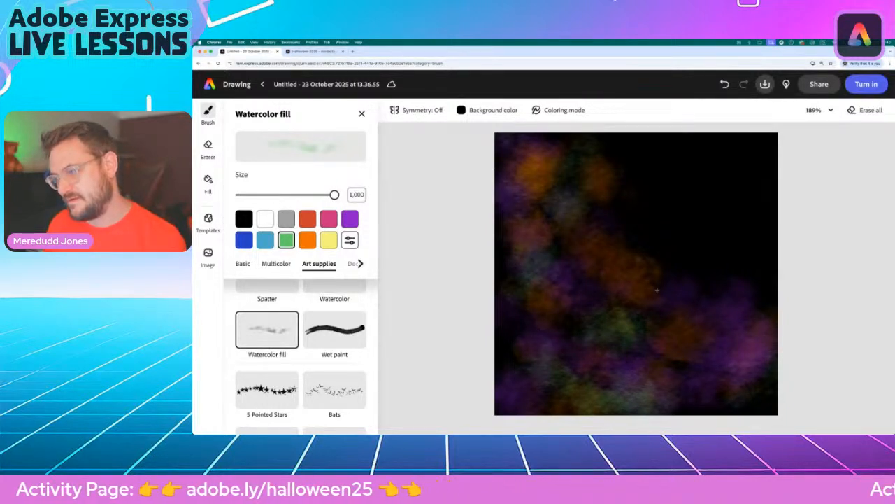
pyautogui.moveTo(787, 285)
pyautogui.mouseDown()
pyautogui.moveTo(735, 290)
pyautogui.moveTo(789, 284)
pyautogui.moveTo(762, 308)
pyautogui.mouseUp()
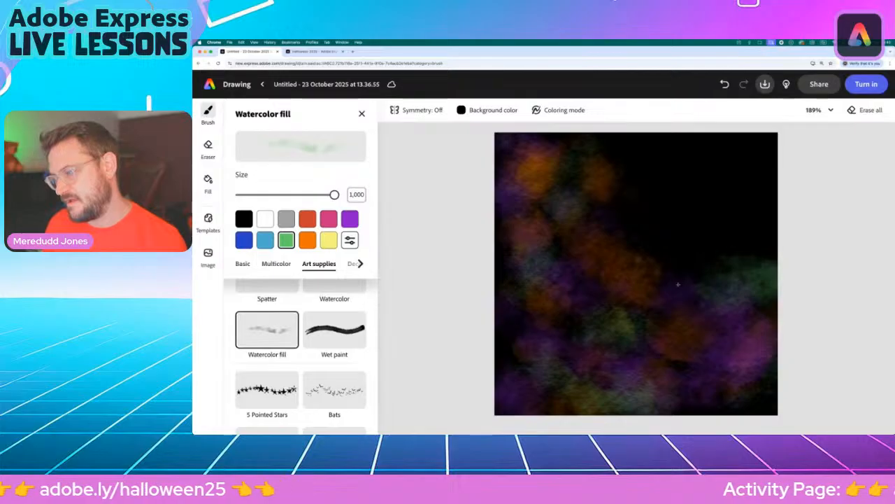
pyautogui.moveTo(586, 146)
pyautogui.mouseDown()
pyautogui.moveTo(590, 169)
pyautogui.moveTo(574, 151)
pyautogui.mouseUp()
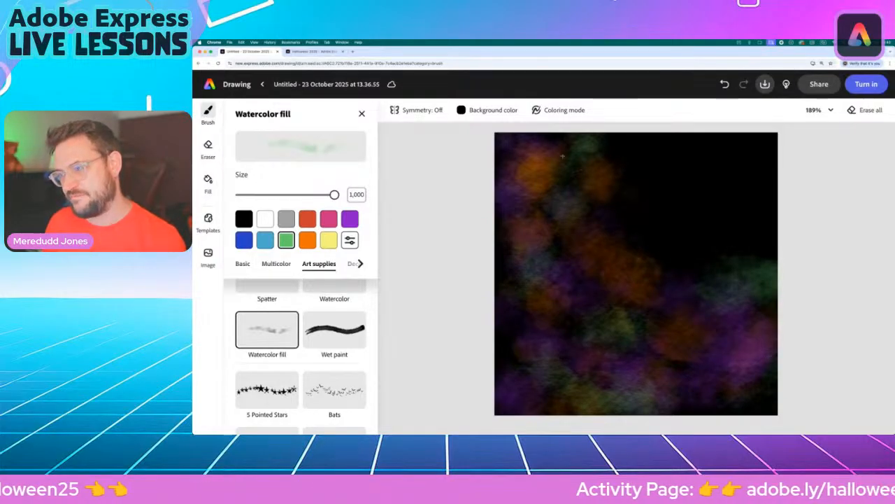
pyautogui.moveTo(574, 265)
pyautogui.mouseDown()
pyautogui.moveTo(573, 287)
pyautogui.moveTo(549, 246)
pyautogui.mouseUp()
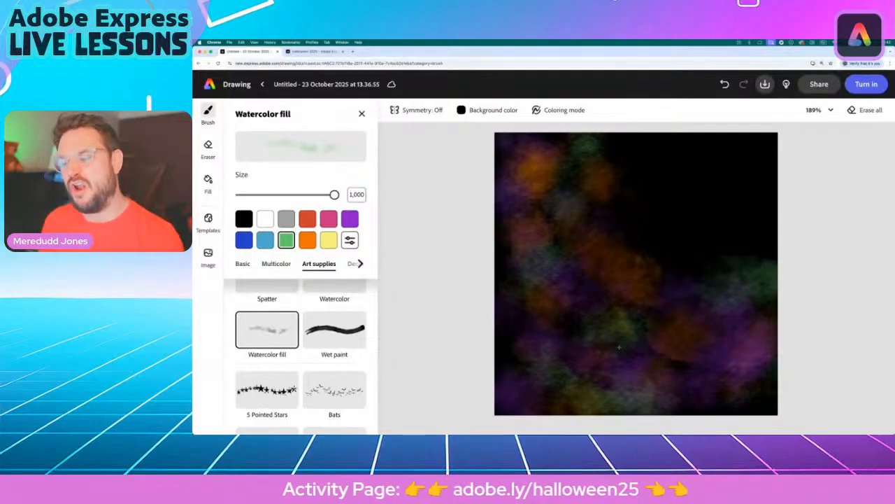
# - Add one more green watercolor patch along the canvas's lower edge, right of center
pyautogui.moveTo(708, 377); pyautogui.dragTo(707, 407)
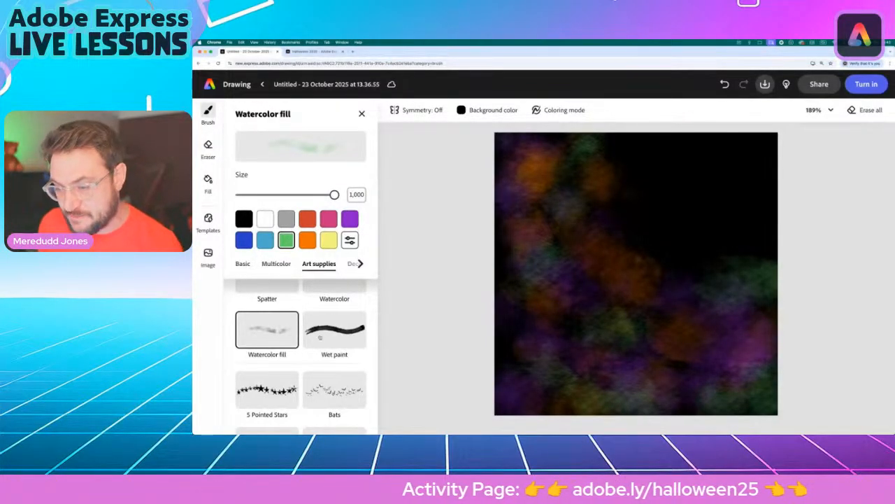
# - Try the Wet paint brush at size 1,000 with a broad green stroke across the canvas's upper half
pyautogui.click(341, 327)
pyautogui.moveTo(253, 194); pyautogui.dragTo(335, 195)
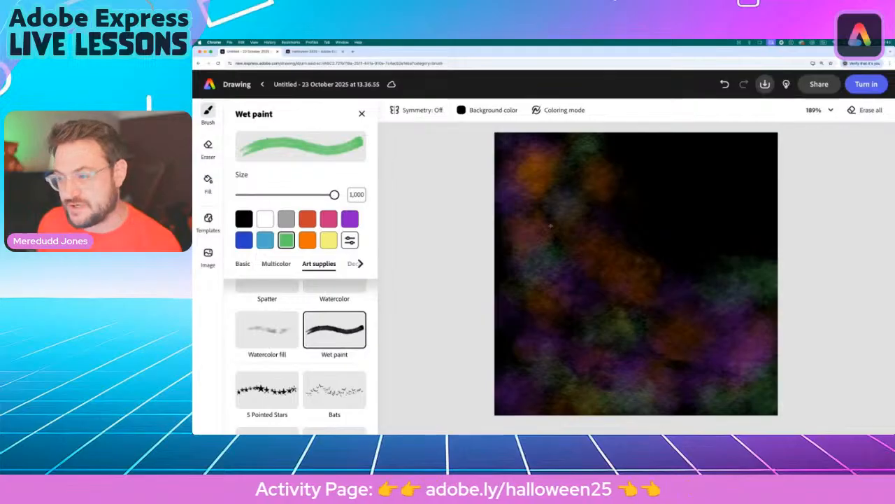
pyautogui.moveTo(532, 231); pyautogui.dragTo(630, 230)
pyautogui.moveTo(696, 226); pyautogui.dragTo(768, 227)
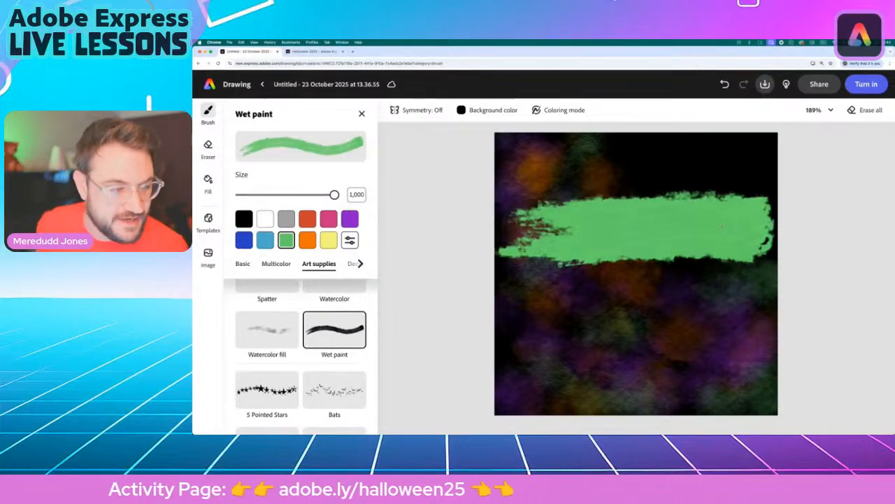
pyautogui.scroll(-1, 721, 228)
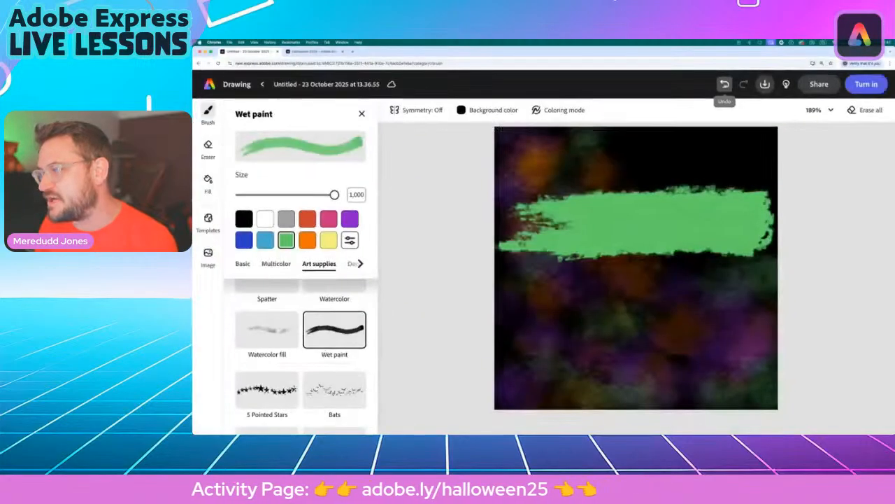
# - Undo the green Wet paint stroke and switch back to the Watercolor fill brush at size 1,000
pyautogui.click(724, 85)
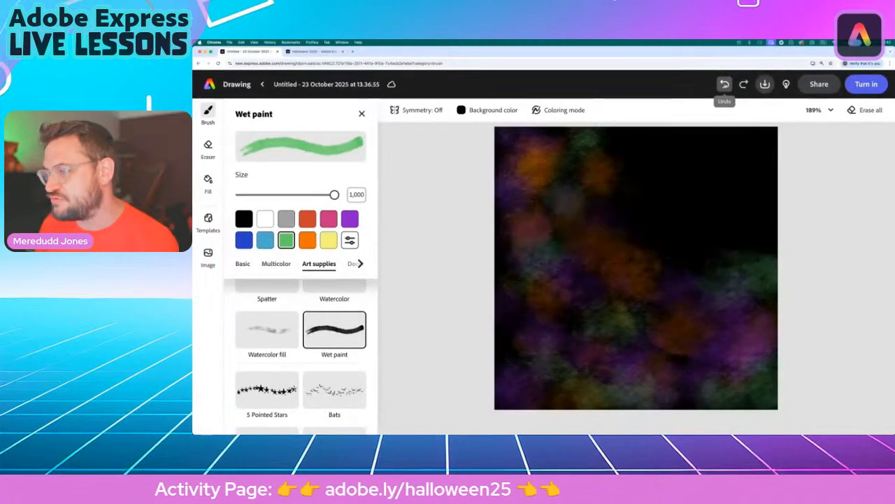
pyautogui.click(269, 317)
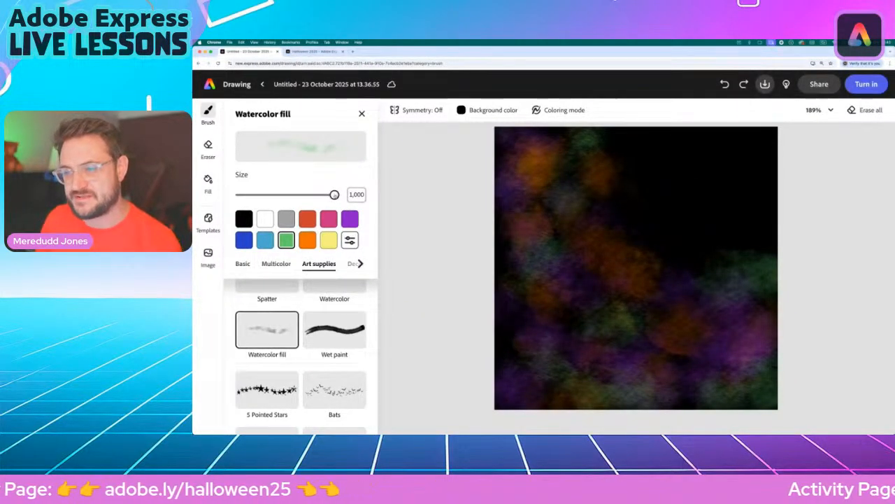
pyautogui.click(336, 195)
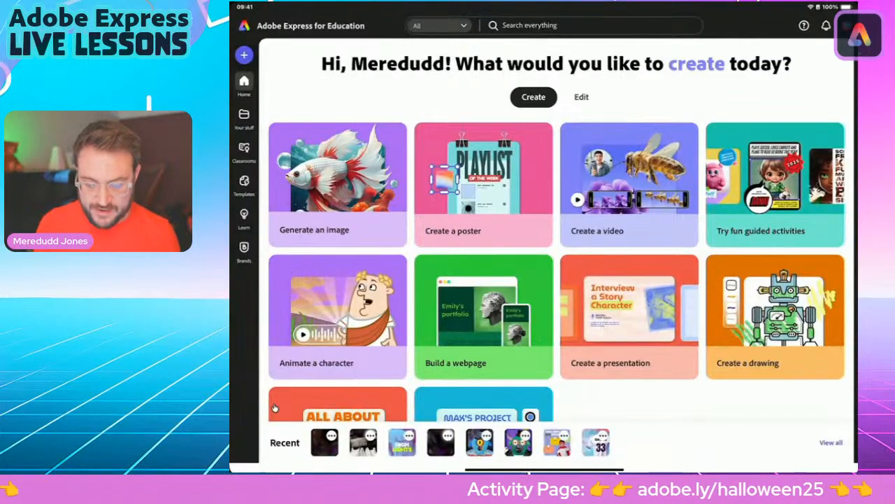
pyautogui.scroll(-5, 275, 407)
pyautogui.scroll(2, 275, 408)
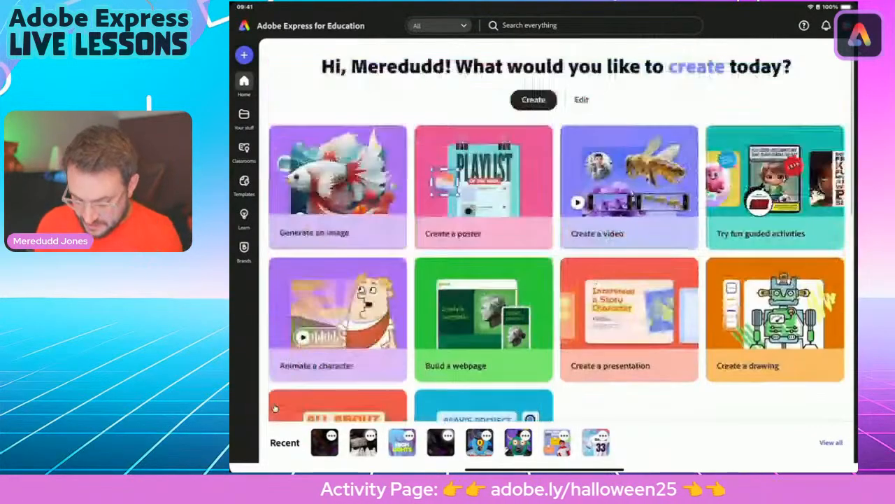
pyautogui.scroll(-4, 275, 409)
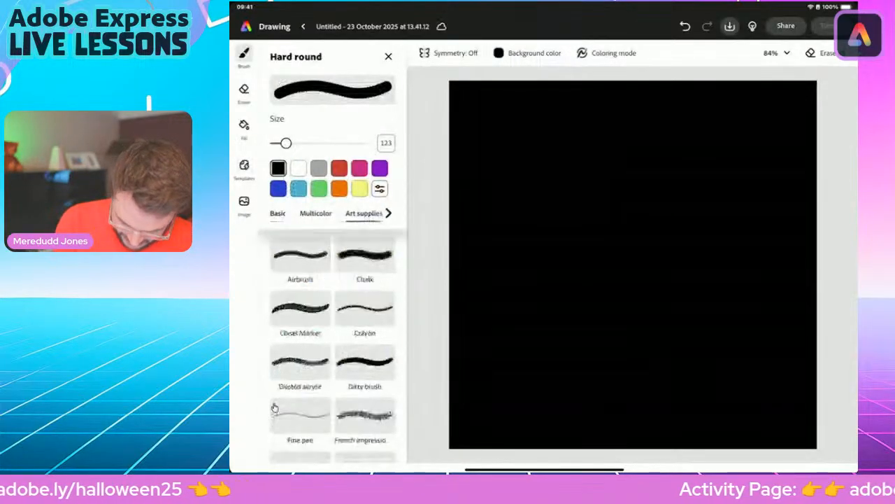
# - Choose the Watercolor fill brush from the art supplies brushes for the blank black drawing and set its size to 1,000
pyautogui.scroll(-4, 274, 408)
pyautogui.scroll(-3, 274, 408)
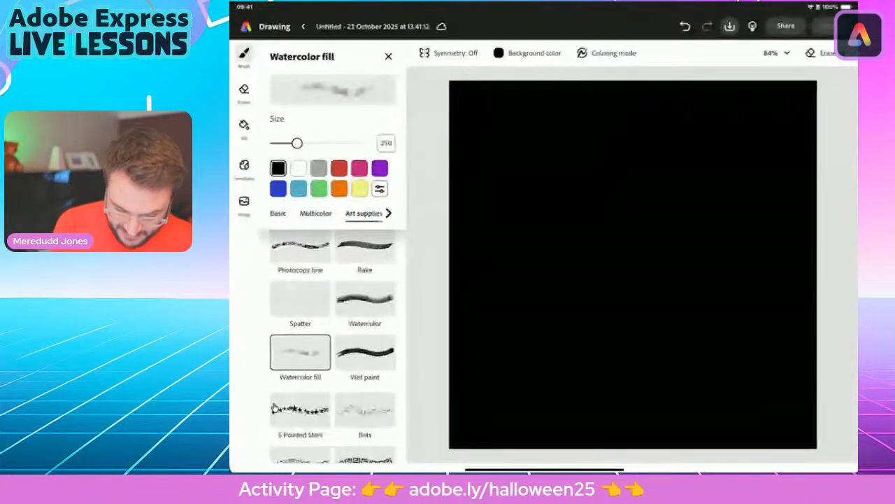
pyautogui.moveTo(296, 142); pyautogui.dragTo(361, 143)
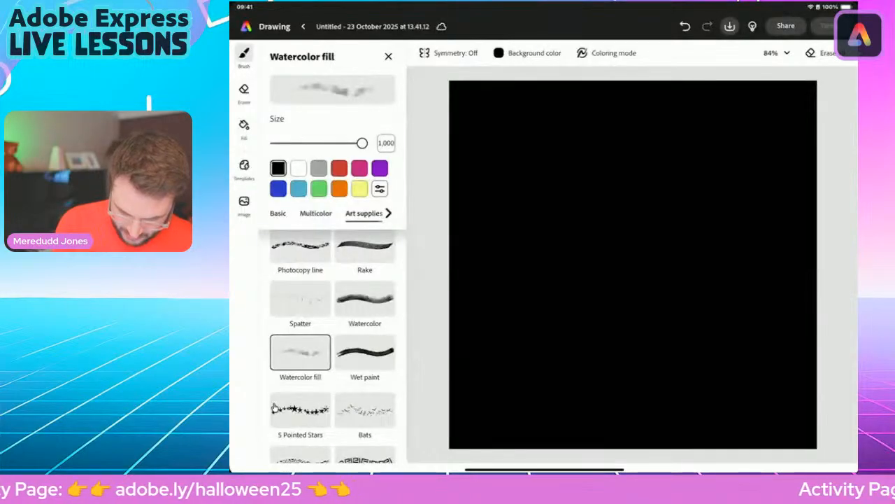
# - Paint misty orange patches down the black canvas's left side and along its lower part
pyautogui.click(340, 188)
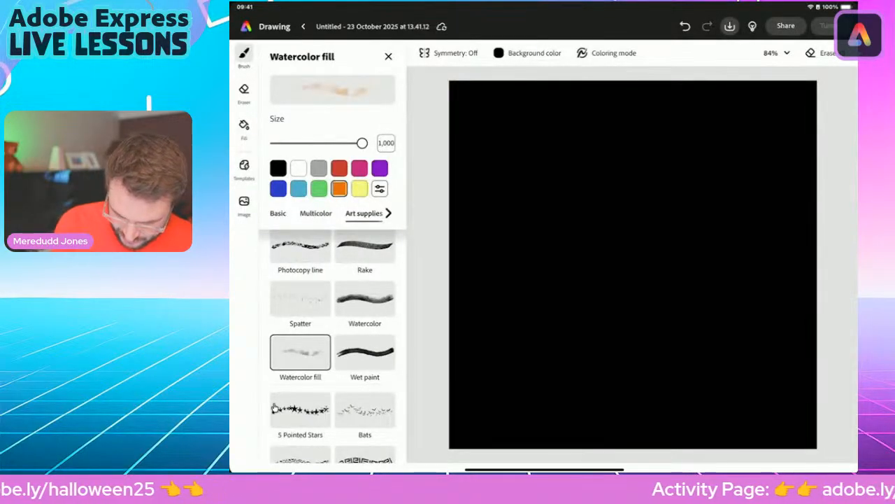
pyautogui.moveTo(517, 84)
pyautogui.mouseDown()
pyautogui.moveTo(490, 133)
pyautogui.moveTo(483, 272)
pyautogui.moveTo(531, 445)
pyautogui.moveTo(639, 357)
pyautogui.moveTo(735, 378)
pyautogui.moveTo(791, 335)
pyautogui.moveTo(783, 413)
pyautogui.mouseUp()
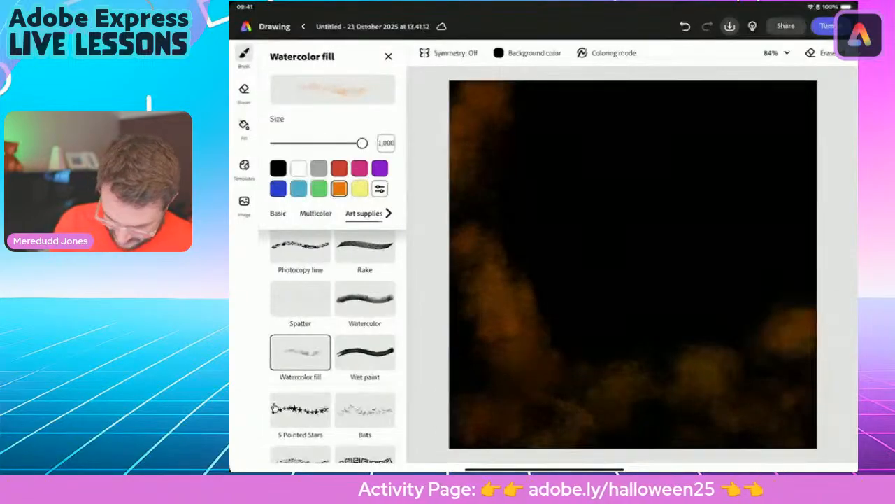
pyautogui.moveTo(615, 378)
pyautogui.mouseDown()
pyautogui.moveTo(588, 343)
pyautogui.moveTo(535, 400)
pyautogui.moveTo(490, 360)
pyautogui.mouseUp()
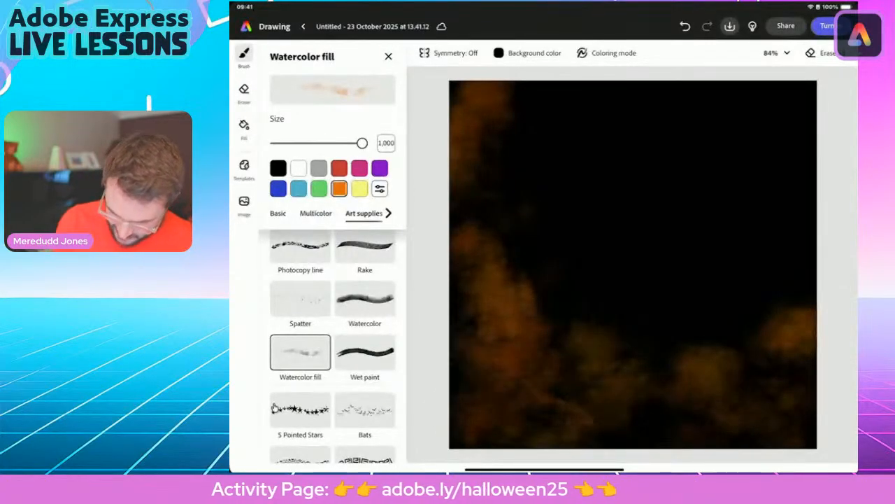
pyautogui.moveTo(532, 88)
pyautogui.mouseDown()
pyautogui.moveTo(510, 307)
pyautogui.moveTo(514, 210)
pyautogui.moveTo(538, 276)
pyautogui.mouseUp()
# - Blend green watercolor patches into the orange mist along the canvas's left side and lower part
pyautogui.click(319, 188)
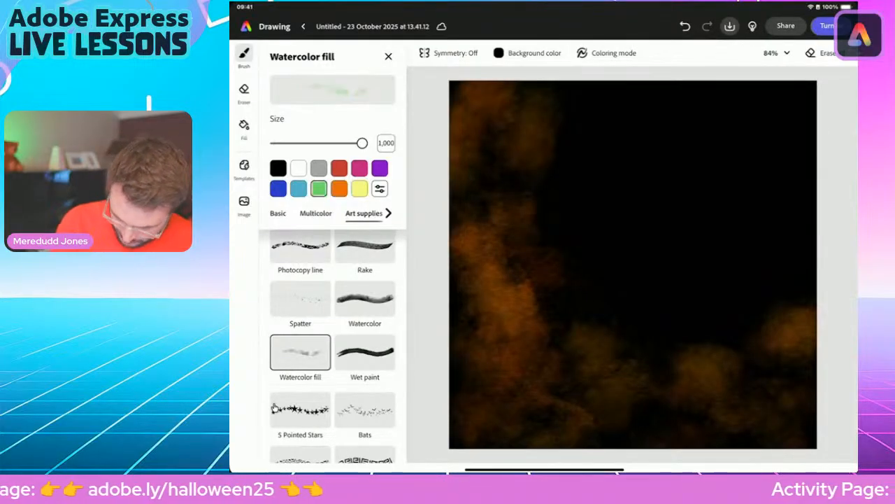
pyautogui.moveTo(462, 287)
pyautogui.mouseDown()
pyautogui.moveTo(504, 392)
pyautogui.moveTo(658, 419)
pyautogui.moveTo(763, 363)
pyautogui.moveTo(483, 258)
pyautogui.moveTo(511, 140)
pyautogui.moveTo(559, 105)
pyautogui.moveTo(546, 224)
pyautogui.moveTo(566, 329)
pyautogui.mouseUp()
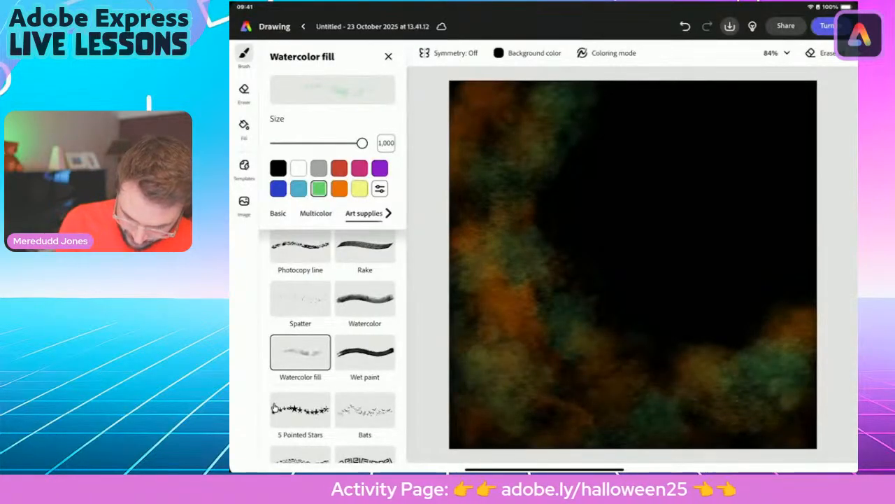
# - Add dark blue watercolor patches along the left edge, across the lower middle and near the canvas's top
pyautogui.click(278, 188)
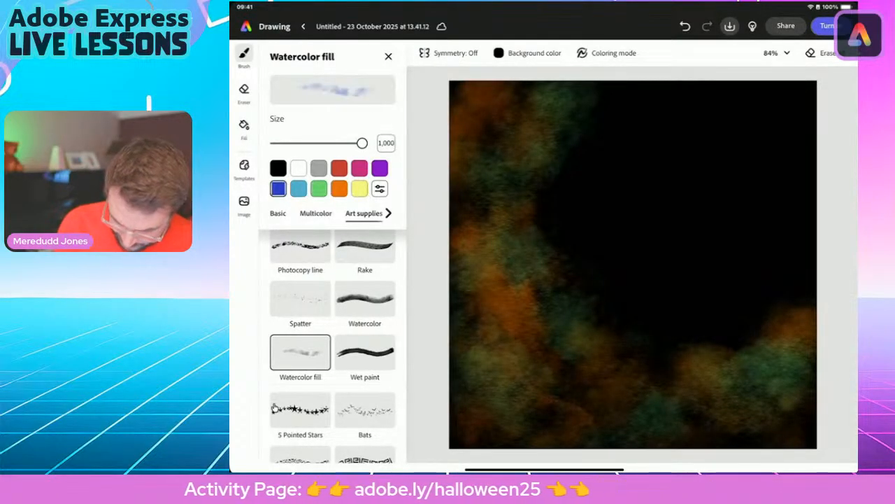
pyautogui.moveTo(465, 210)
pyautogui.mouseDown()
pyautogui.moveTo(465, 375)
pyautogui.moveTo(469, 336)
pyautogui.mouseUp()
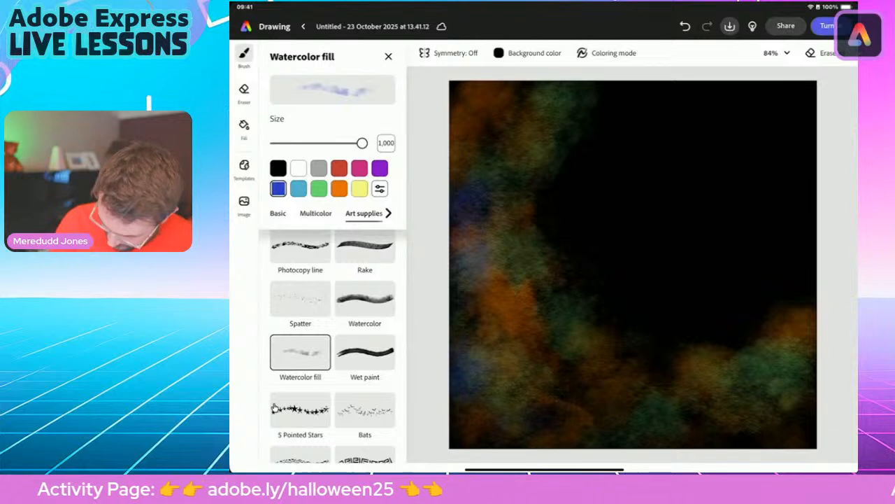
pyautogui.moveTo(601, 349); pyautogui.dragTo(706, 349)
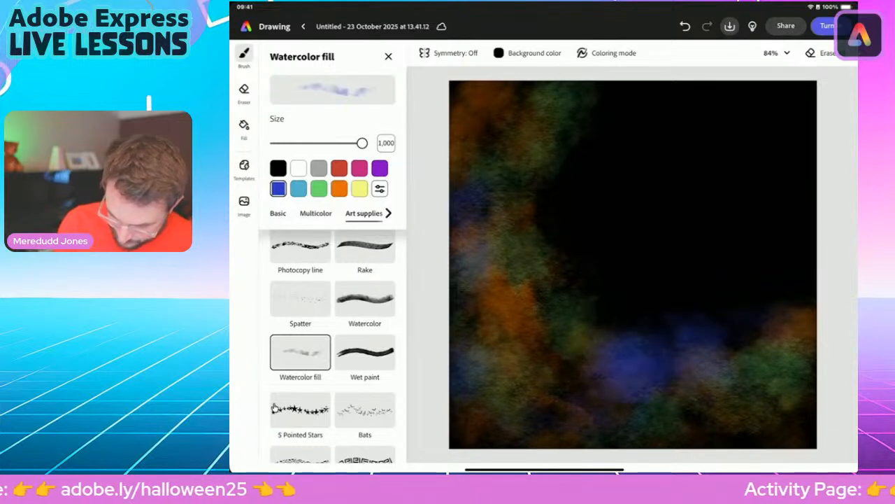
pyautogui.click(585, 90)
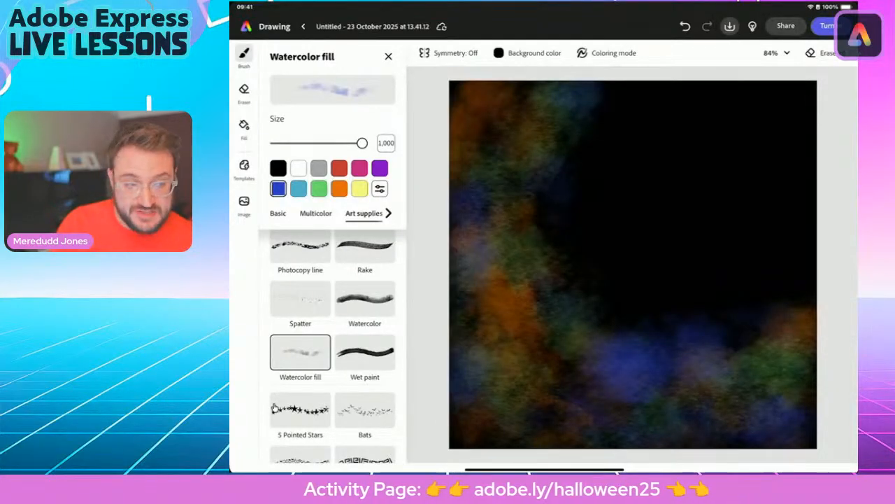
# - Dab white watercolor patches over the colored mist along the canvas's left side, top and lower part
pyautogui.click(298, 168)
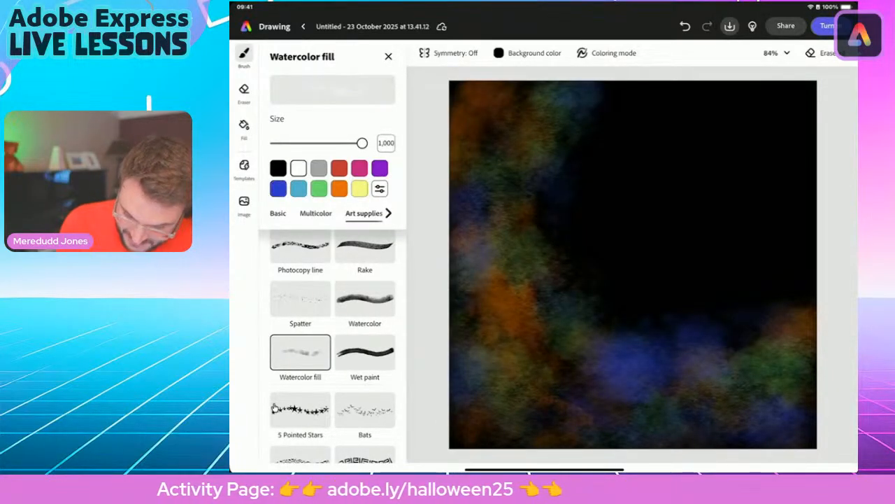
pyautogui.moveTo(609, 98); pyautogui.dragTo(657, 140)
pyautogui.click(560, 277)
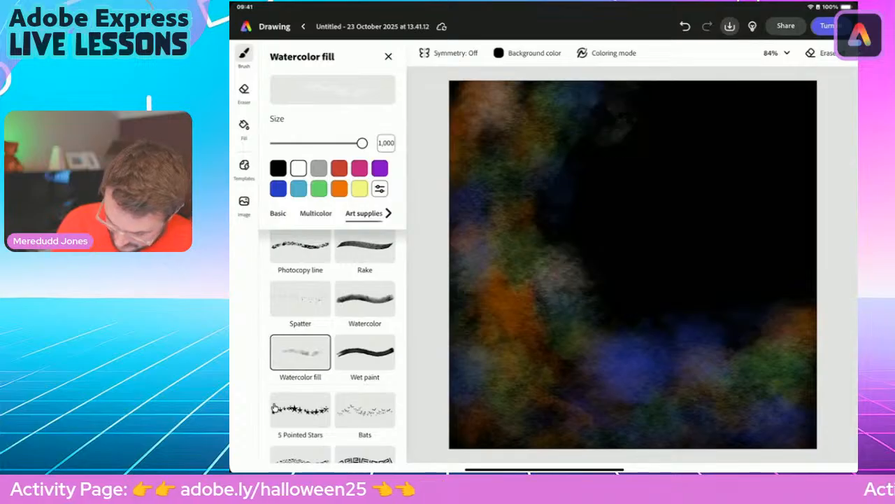
pyautogui.click(554, 232)
pyautogui.click(644, 313)
pyautogui.click(791, 314)
pyautogui.click(608, 349)
pyautogui.click(502, 385)
pyautogui.click(540, 411)
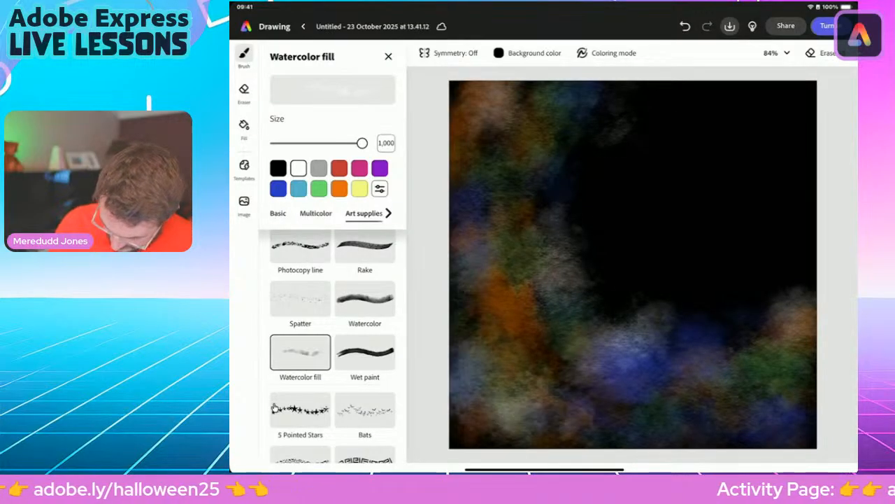
pyautogui.click(787, 401)
pyautogui.click(721, 398)
pyautogui.moveTo(568, 80); pyautogui.dragTo(625, 96)
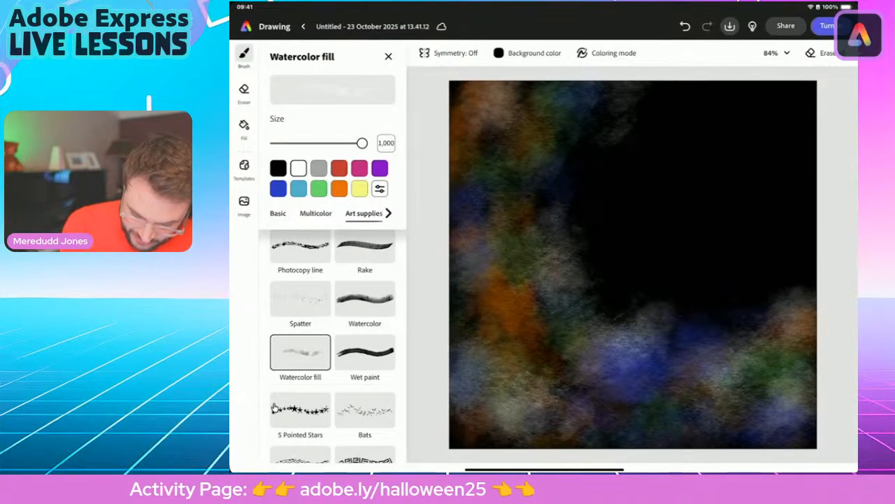
# - Darken parts of the mist with black watercolor patches, mainly over the blue area and along the lower part
pyautogui.click(277, 168)
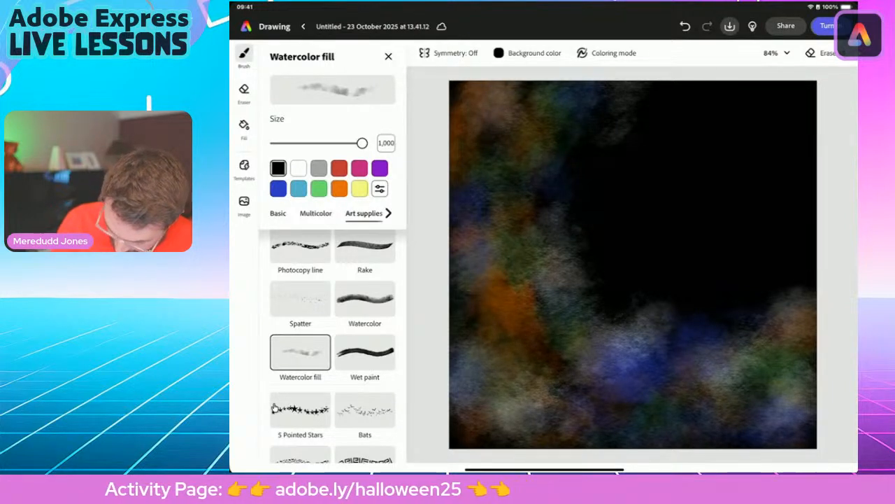
pyautogui.moveTo(614, 327)
pyautogui.mouseDown()
pyautogui.moveTo(656, 325)
pyautogui.moveTo(653, 318)
pyautogui.moveTo(618, 322)
pyautogui.moveTo(634, 339)
pyautogui.moveTo(645, 320)
pyautogui.mouseUp()
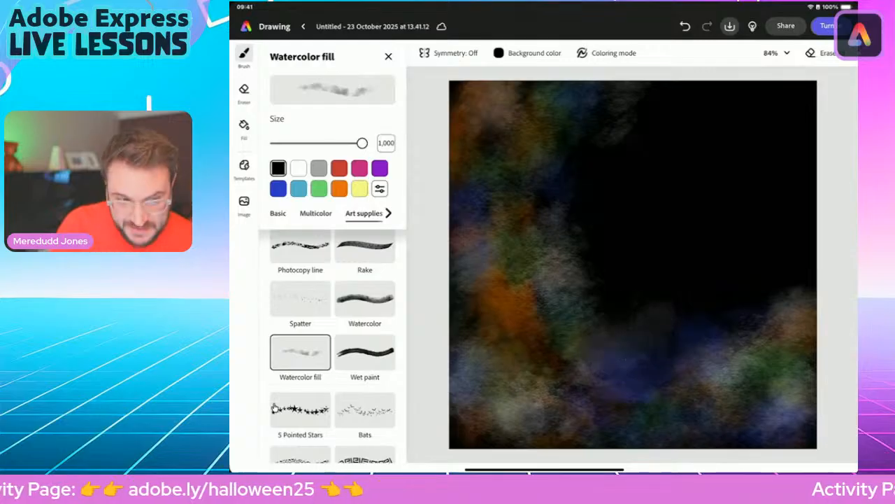
pyautogui.click(779, 358)
pyautogui.click(802, 386)
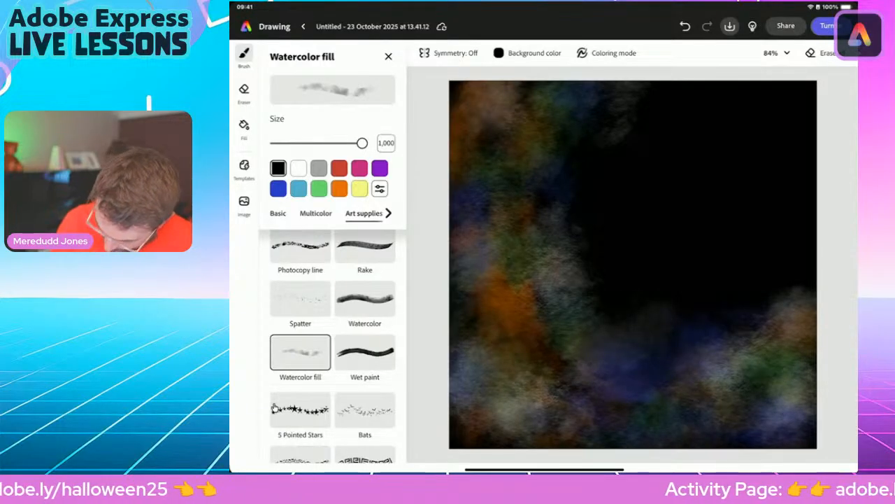
pyautogui.click(725, 387)
pyautogui.click(736, 409)
pyautogui.click(601, 412)
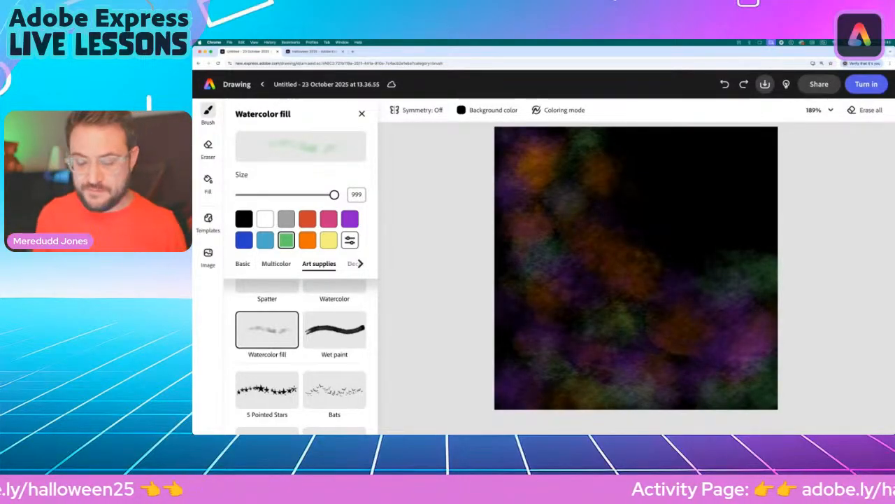
# - In the orange, purple and green drawing, paint white watercolor mist from the top left through the middle to the right
pyautogui.click(265, 219)
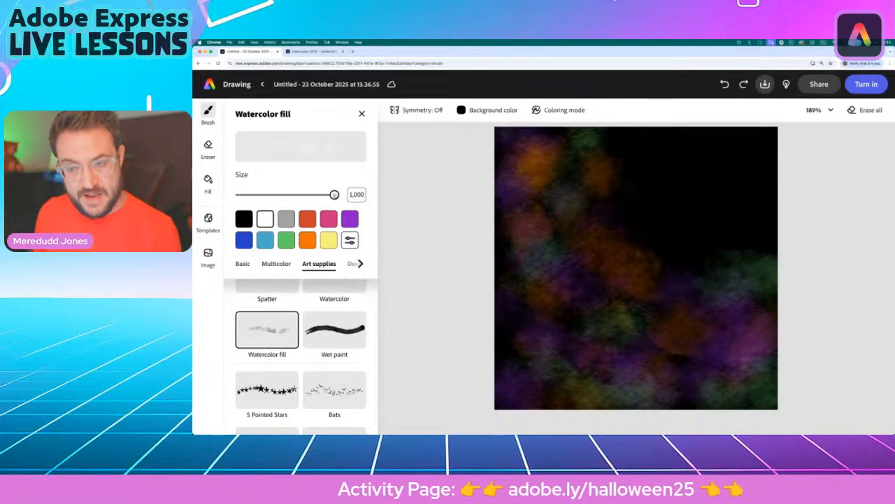
pyautogui.moveTo(584, 138)
pyautogui.mouseDown()
pyautogui.moveTo(553, 183)
pyautogui.moveTo(599, 306)
pyautogui.moveTo(517, 295)
pyautogui.moveTo(636, 338)
pyautogui.moveTo(742, 319)
pyautogui.moveTo(753, 306)
pyautogui.moveTo(734, 287)
pyautogui.mouseUp()
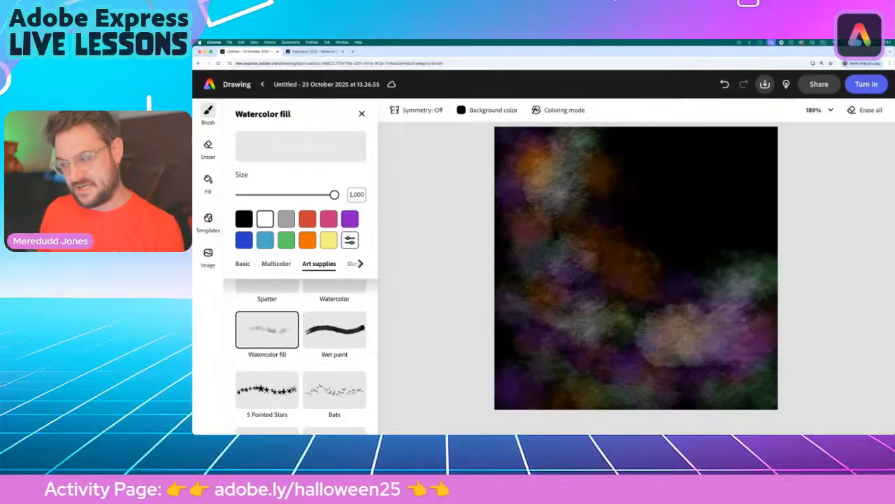
pyautogui.moveTo(574, 378)
pyautogui.mouseDown()
pyautogui.moveTo(559, 364)
pyautogui.moveTo(548, 392)
pyautogui.moveTo(510, 381)
pyautogui.moveTo(525, 335)
pyautogui.mouseUp()
# - Tone down the bright mist with black watercolor strokes at the right, down the left side and along the bottom
pyautogui.click(244, 220)
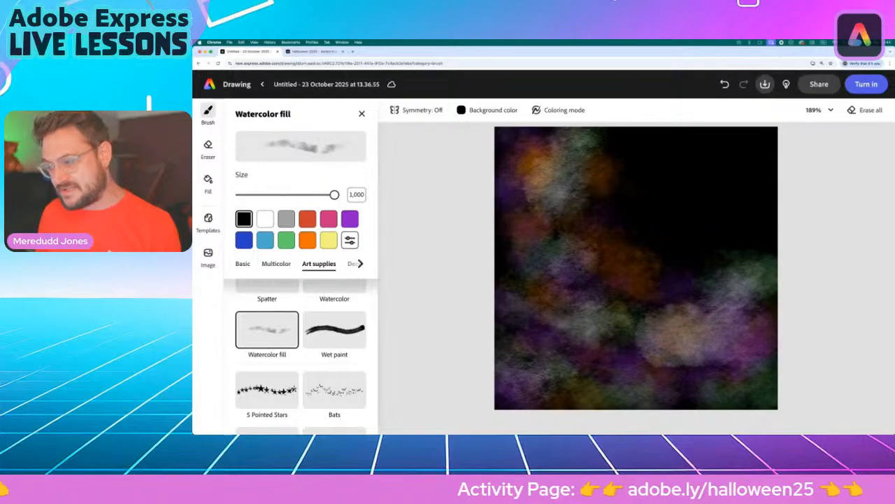
pyautogui.moveTo(700, 328)
pyautogui.mouseDown()
pyautogui.moveTo(675, 332)
pyautogui.moveTo(684, 347)
pyautogui.moveTo(725, 286)
pyautogui.mouseUp()
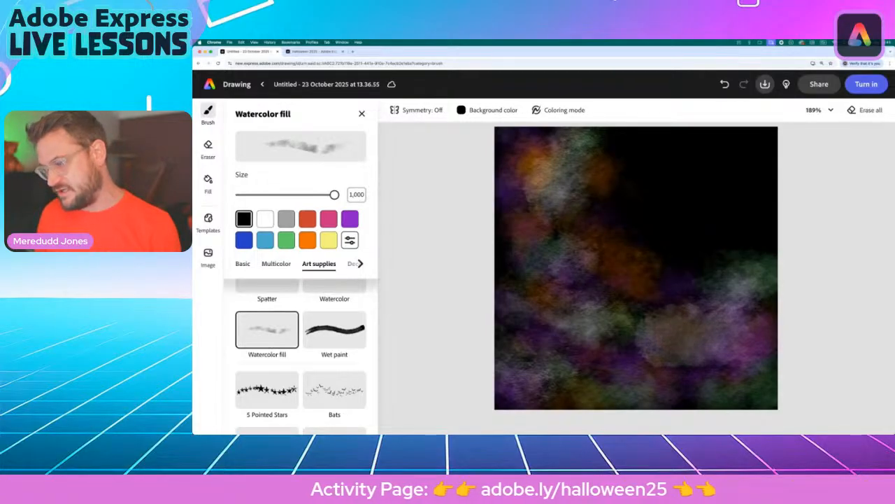
pyautogui.moveTo(575, 162)
pyautogui.mouseDown()
pyautogui.moveTo(580, 145)
pyautogui.moveTo(585, 152)
pyautogui.moveTo(535, 163)
pyautogui.moveTo(586, 257)
pyautogui.moveTo(649, 323)
pyautogui.mouseUp()
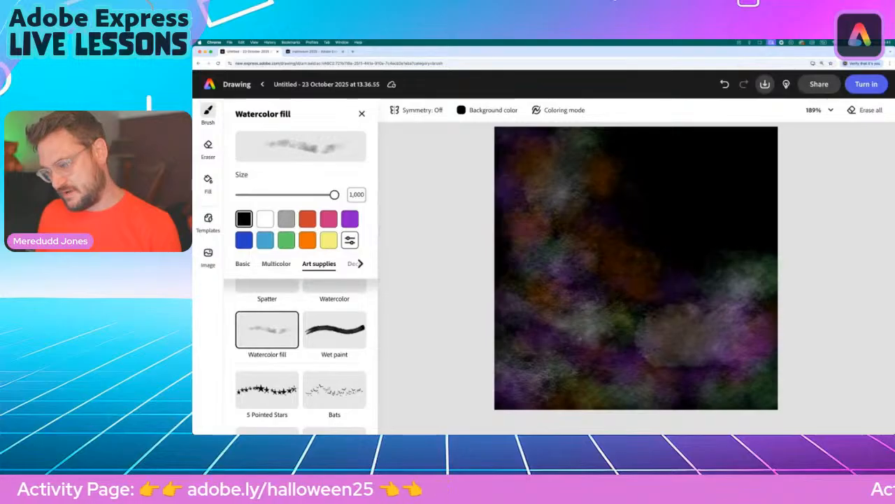
pyautogui.moveTo(516, 388); pyautogui.dragTo(631, 390)
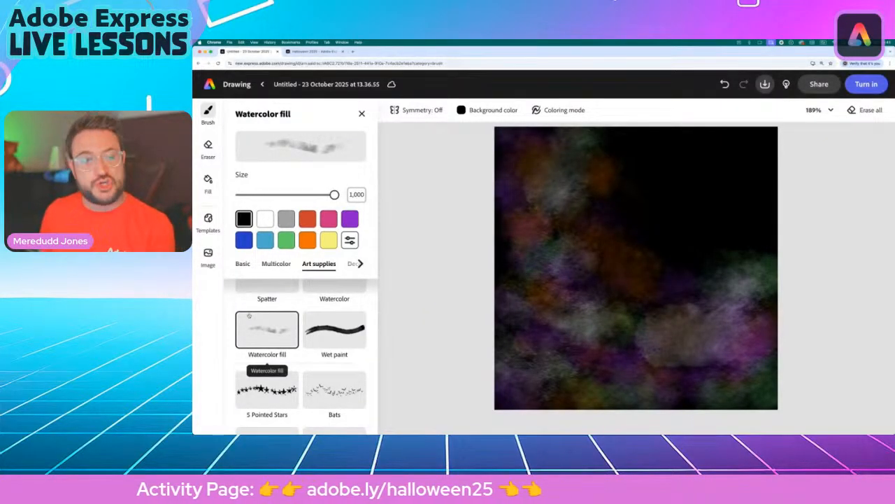
# - With the Chalk brush at size 1,000, add yellow flecks at the canvas's top left and purple flecks near its right edge
pyautogui.scroll(2, 249, 316)
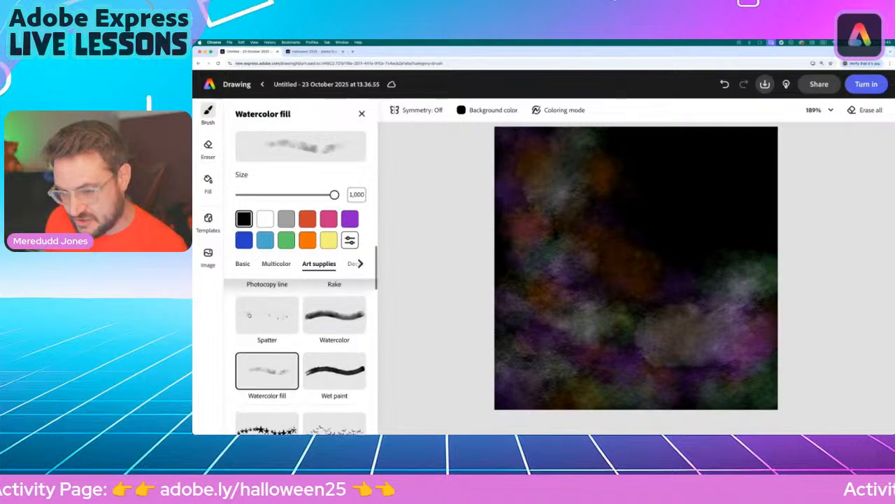
pyautogui.scroll(4, 250, 315)
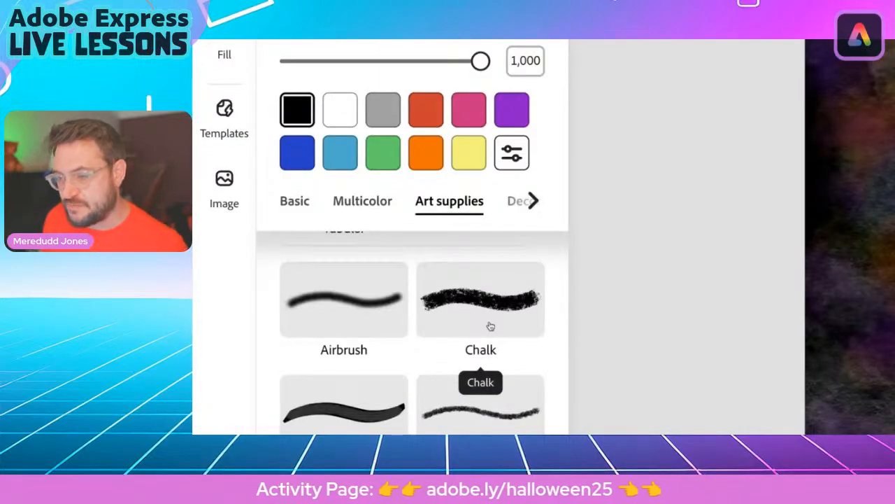
pyautogui.click(566, 328)
pyautogui.moveTo(252, 194); pyautogui.dragTo(493, 194)
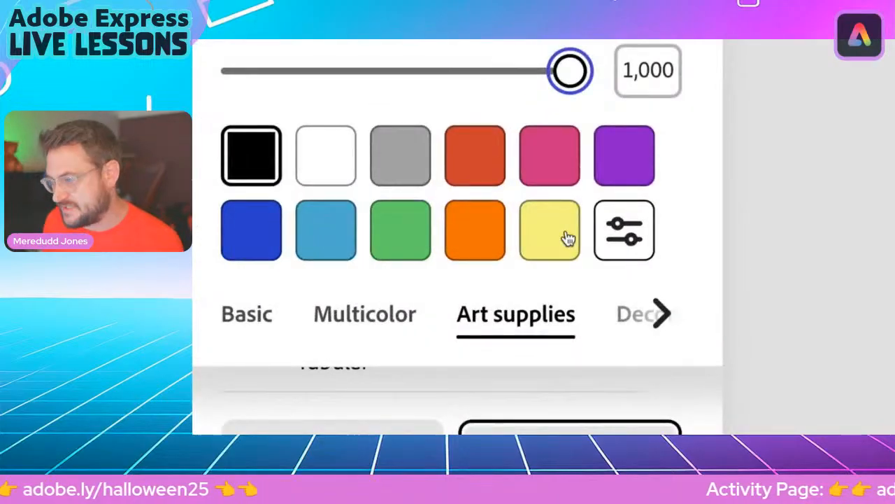
pyautogui.click(333, 242)
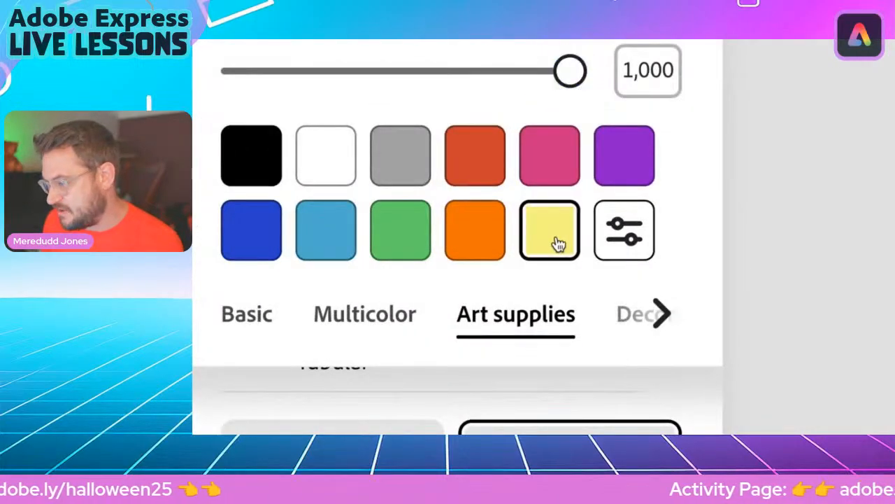
pyautogui.click(532, 143)
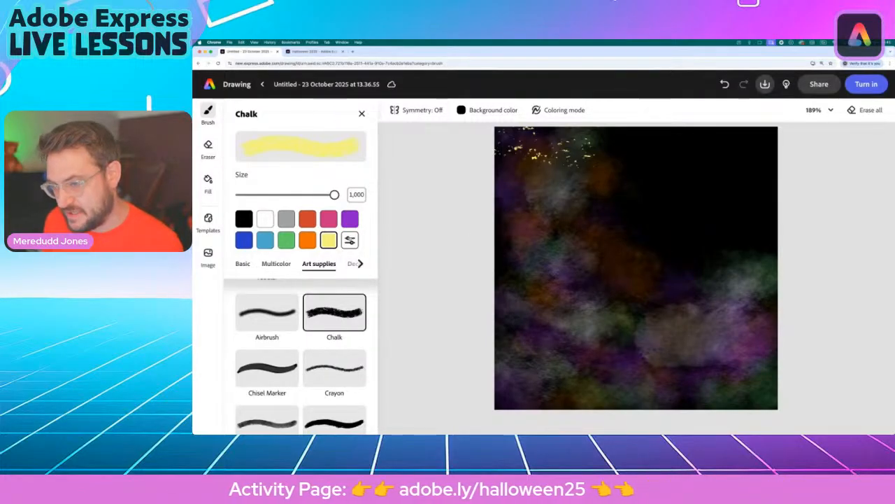
pyautogui.click(350, 219)
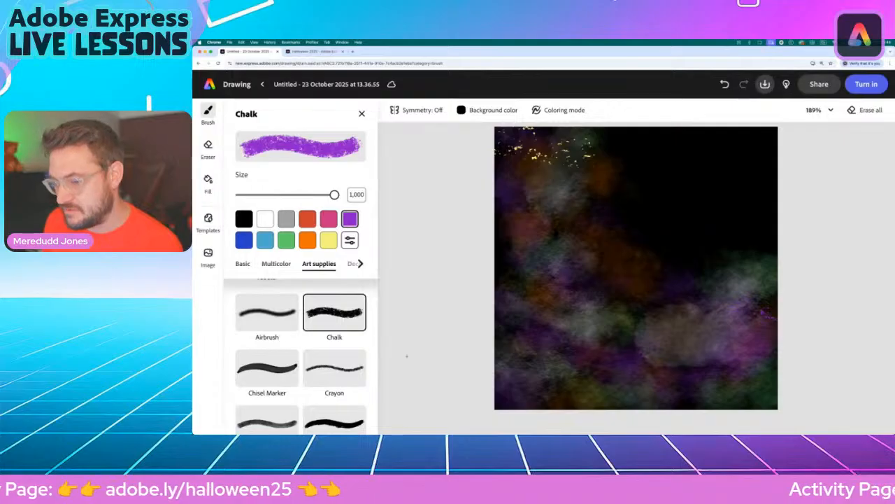
# - Choose the Spatter brush at size 1,000 and scatter purple specks at the canvas's left edge and lower right
pyautogui.scroll(-2, 295, 368)
pyautogui.scroll(-2, 295, 368)
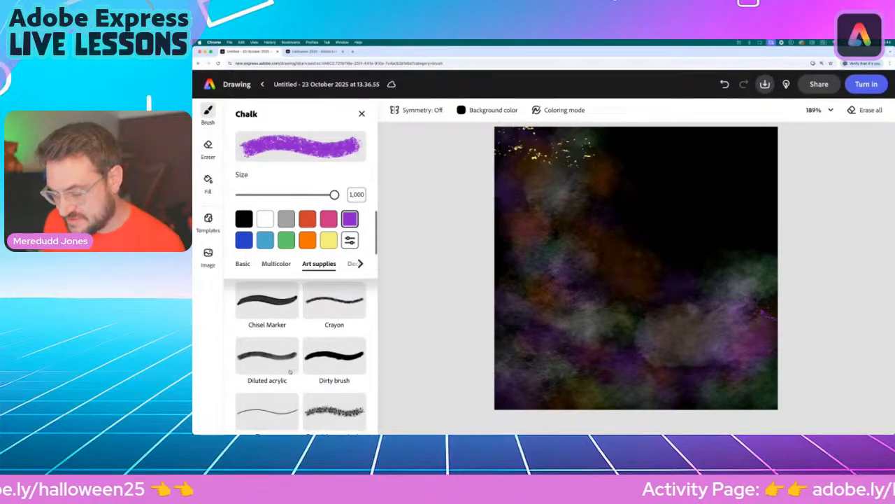
pyautogui.scroll(-2, 288, 375)
pyautogui.scroll(-4, 284, 371)
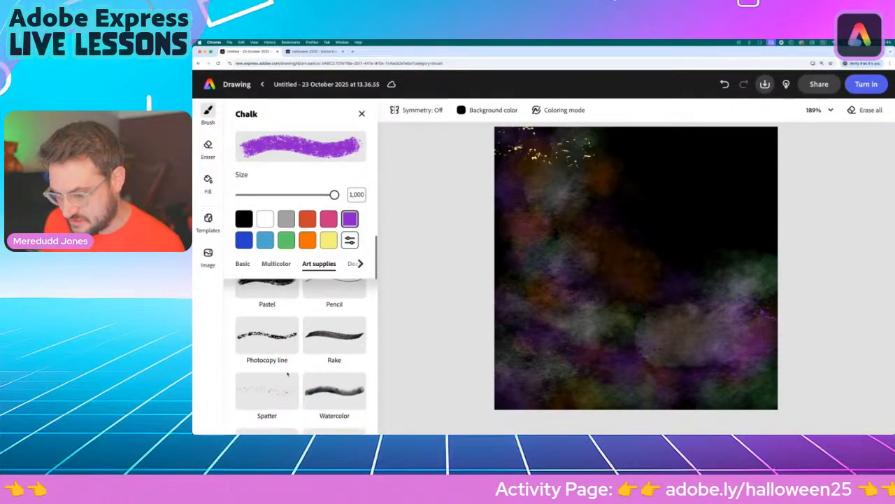
pyautogui.click(263, 363)
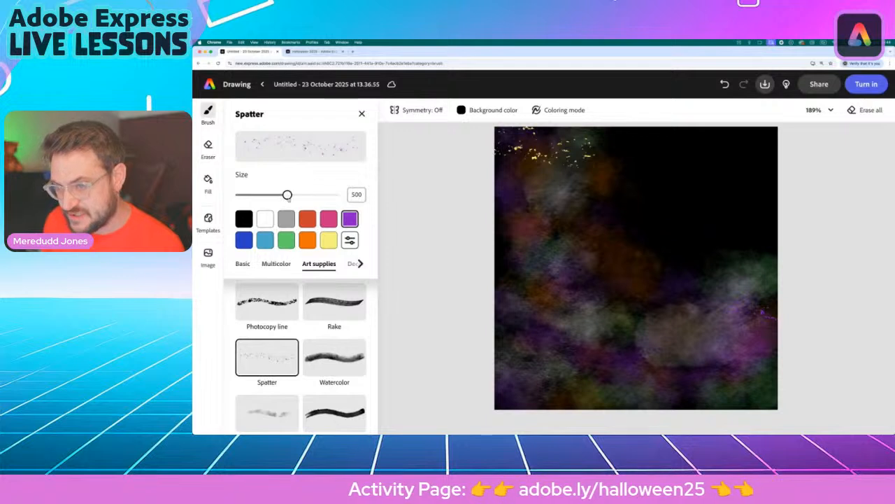
pyautogui.moveTo(287, 195); pyautogui.dragTo(335, 194)
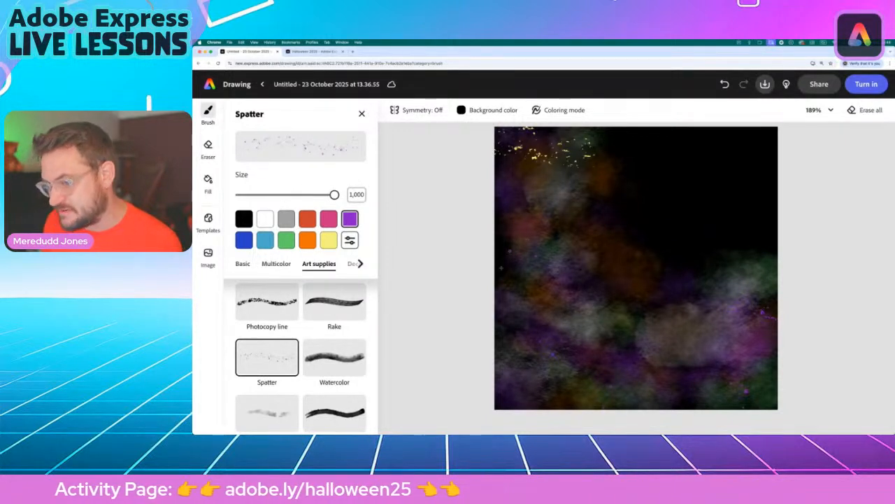
# - Spatter orange paint in the upper right and over the left-hand mist, and green paint along the left edge
pyautogui.click(308, 240)
pyautogui.click(724, 172)
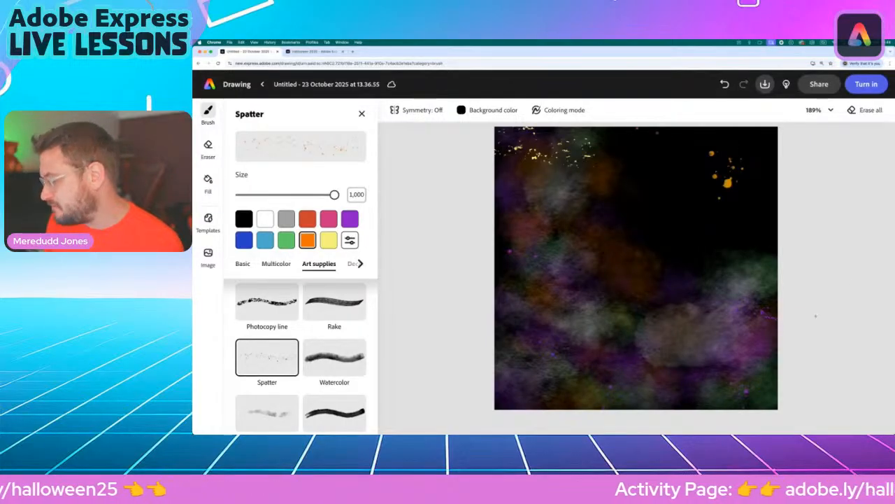
pyautogui.click(539, 301)
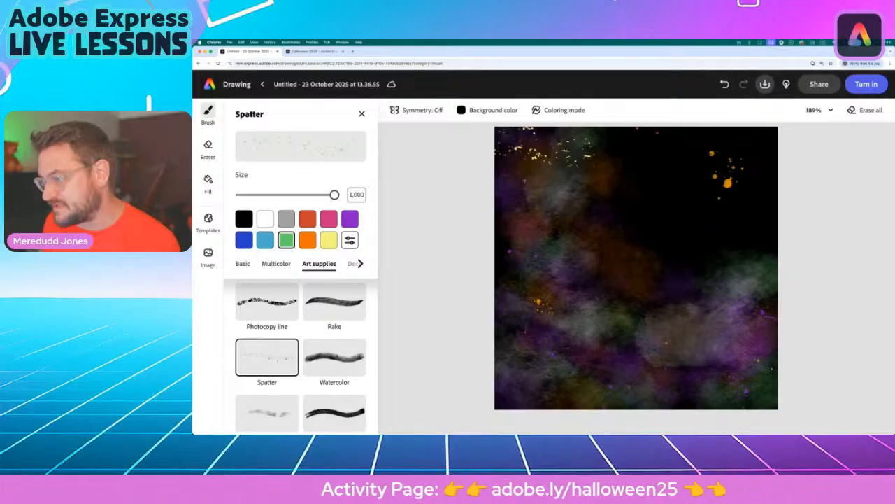
pyautogui.click(500, 175)
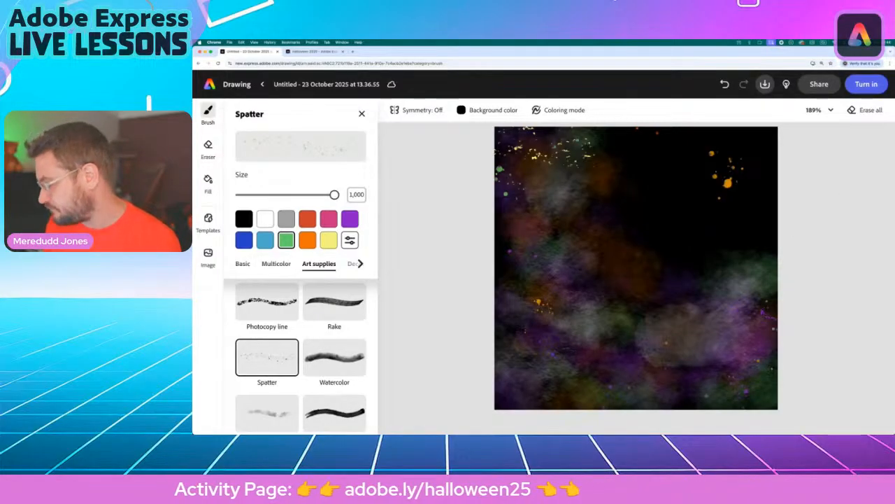
pyautogui.click(500, 357)
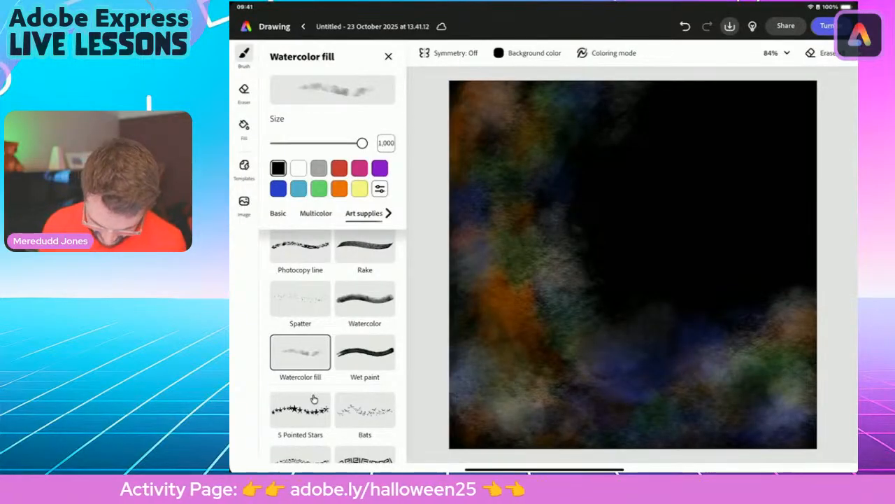
# - In the blue, orange and green drawing, scatter orange, green and purple specks with the Spatter brush at size 1,000
pyautogui.click(301, 299)
pyautogui.moveTo(318, 143); pyautogui.dragTo(362, 143)
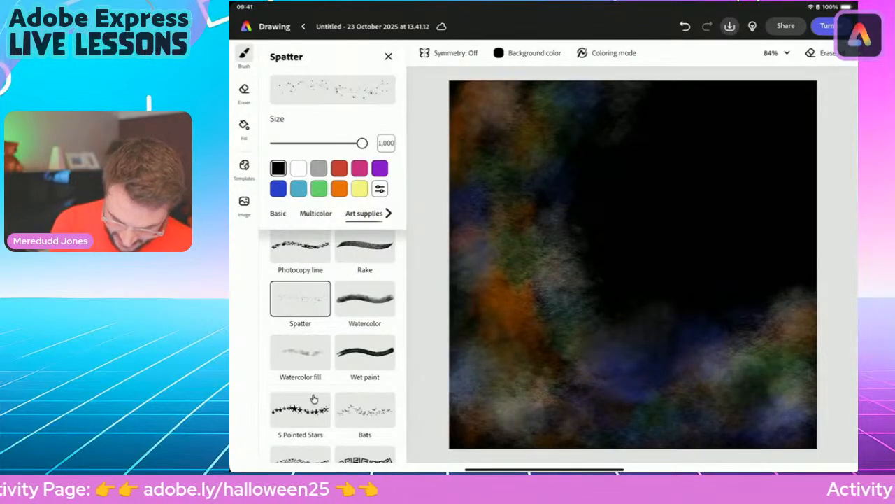
pyautogui.click(338, 188)
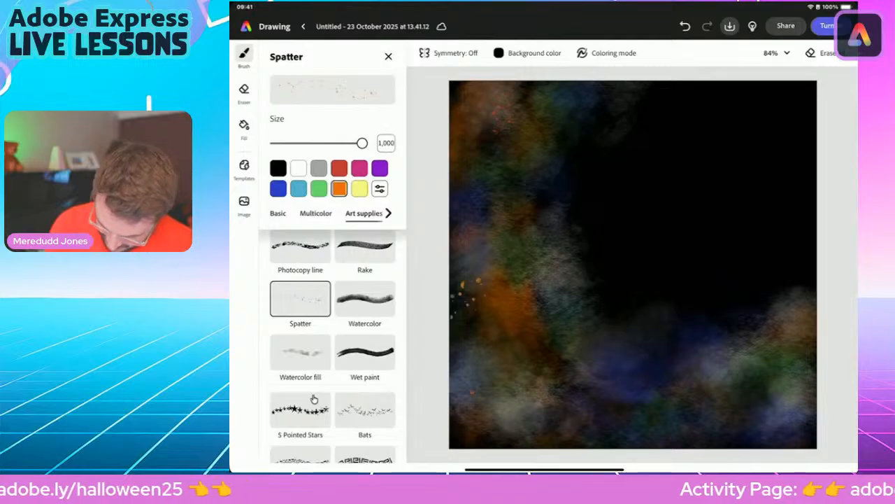
pyautogui.click(318, 188)
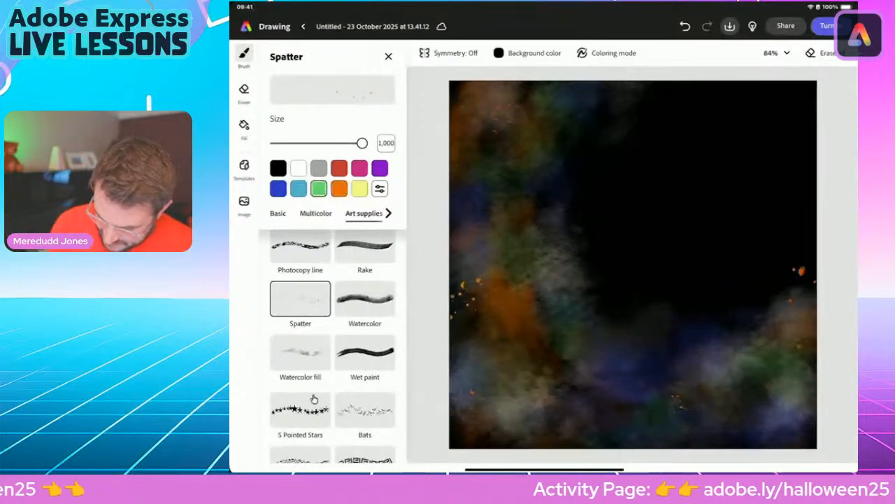
pyautogui.moveTo(731, 285); pyautogui.dragTo(694, 329)
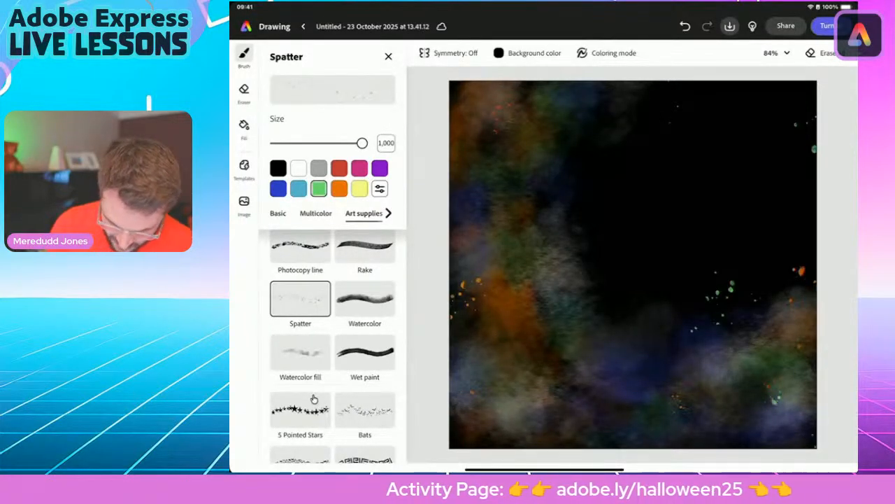
pyautogui.click(379, 167)
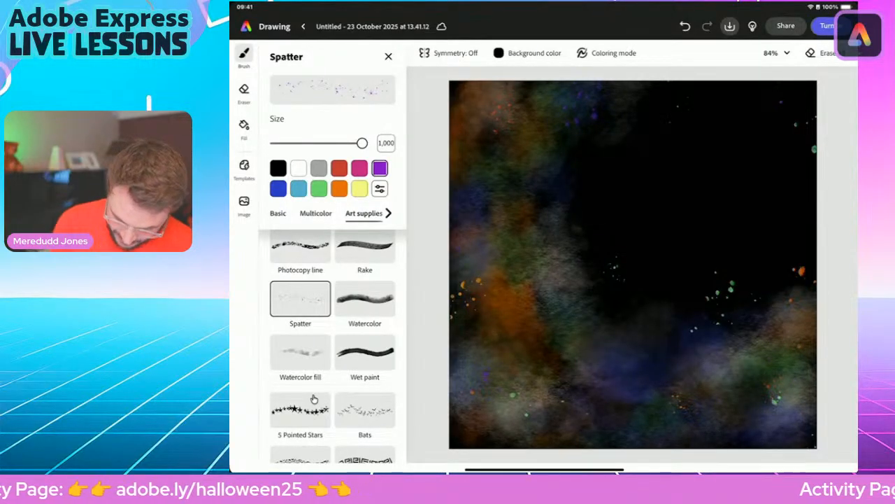
# - With the Chalk brush at size 1,000, add yellow flecks at the top left and pink flecks at the lower right
pyautogui.scroll(6, 314, 399)
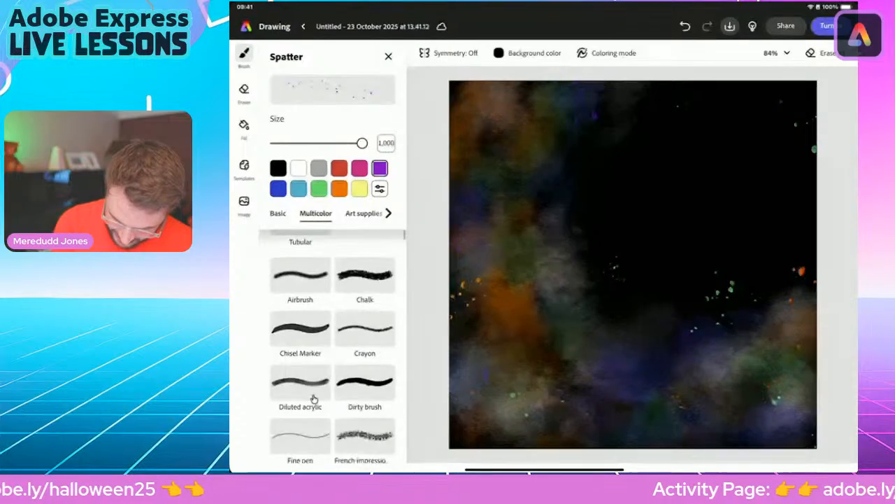
pyautogui.click(365, 275)
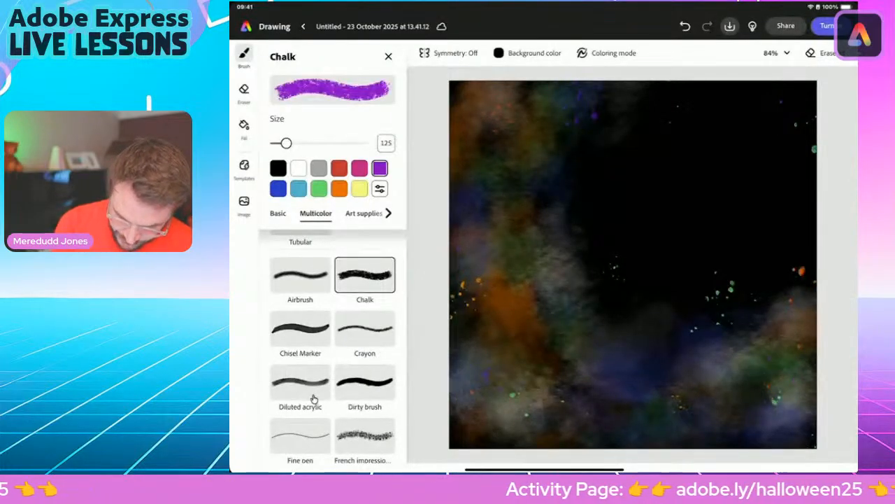
pyautogui.moveTo(285, 143); pyautogui.dragTo(362, 143)
pyautogui.click(359, 188)
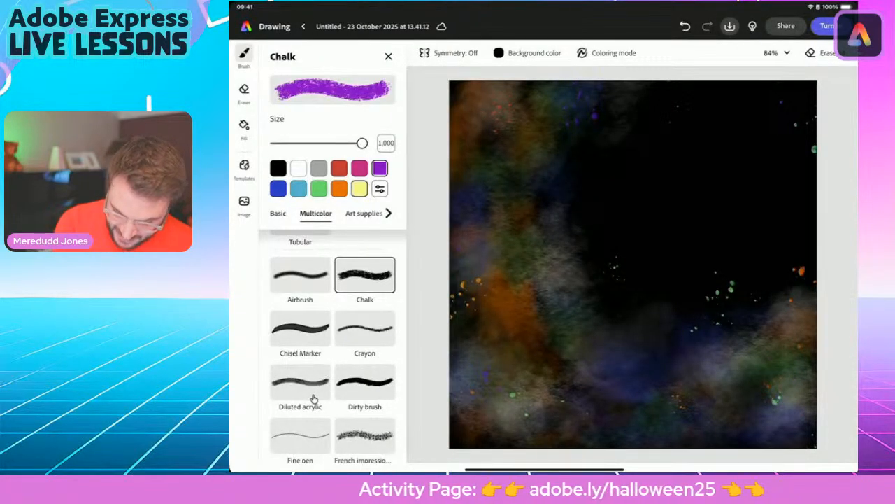
pyautogui.moveTo(451, 87); pyautogui.dragTo(539, 105)
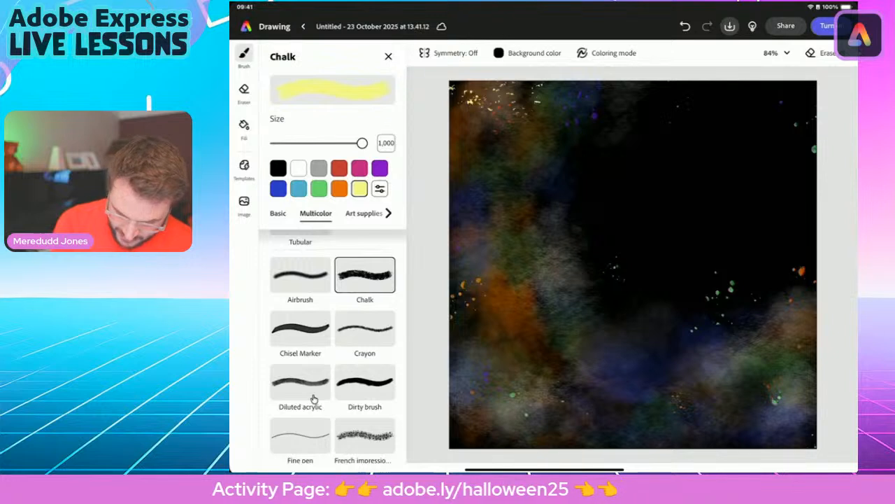
pyautogui.click(359, 168)
pyautogui.moveTo(763, 386); pyautogui.dragTo(768, 442)
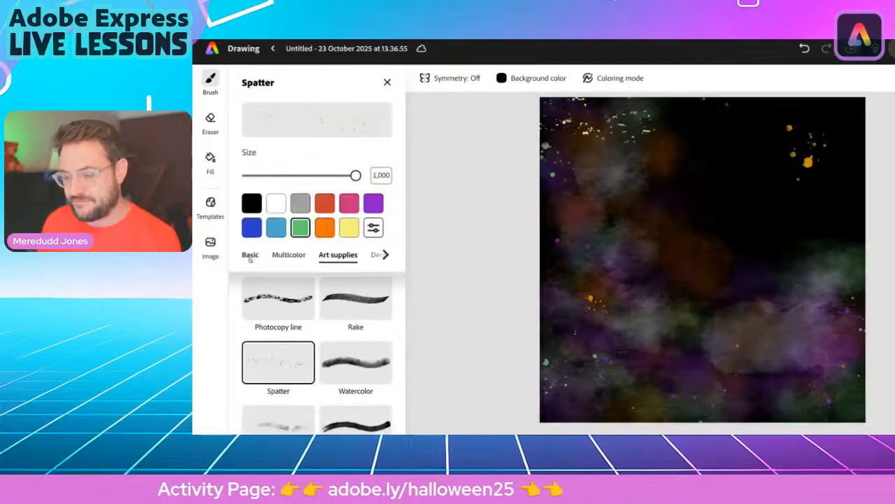
# - In the orange, purple and green drawing, set up the basic Hard round brush in white at size 515
pyautogui.click(250, 255)
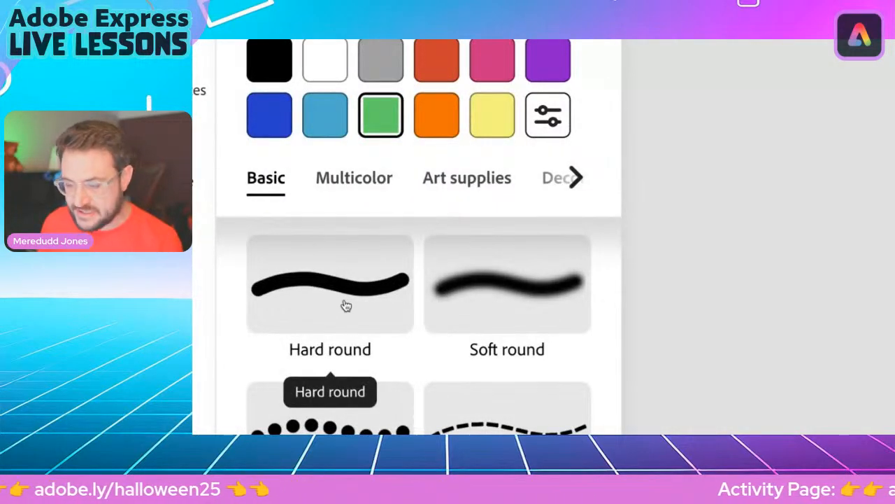
pyautogui.click(346, 305)
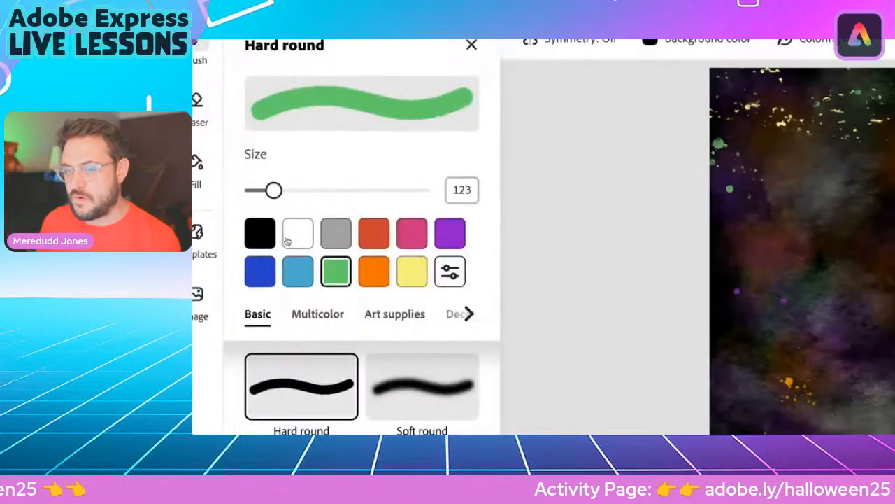
pyautogui.click(264, 219)
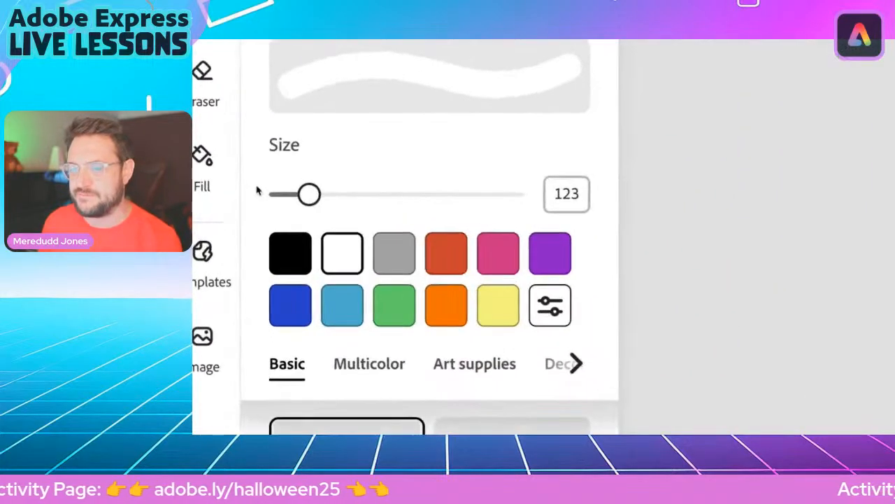
pyautogui.click(414, 198)
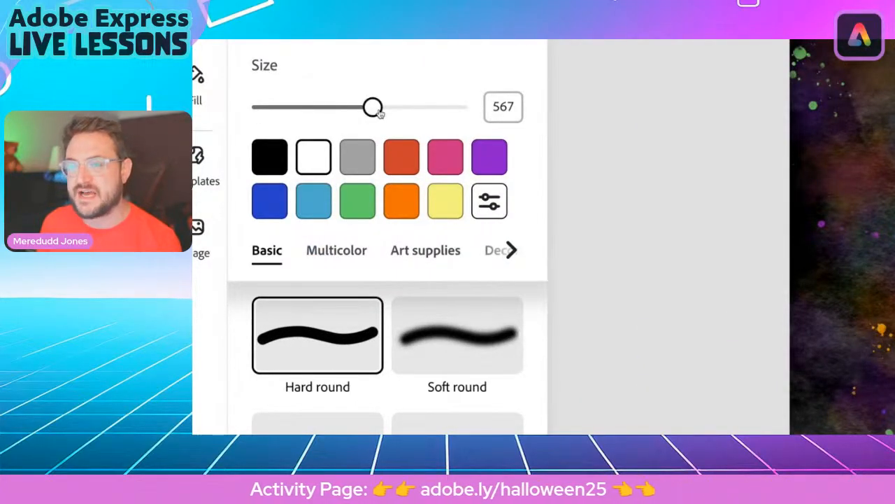
pyautogui.moveTo(372, 107); pyautogui.dragTo(364, 113)
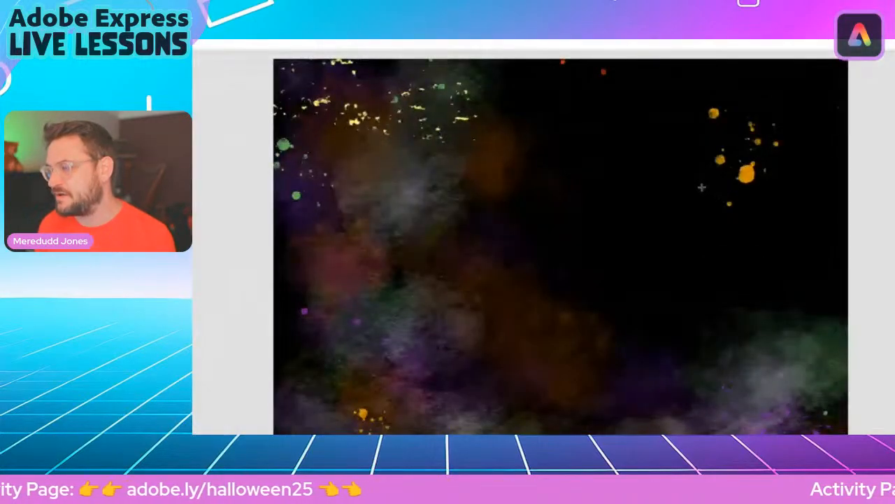
pyautogui.click(704, 187)
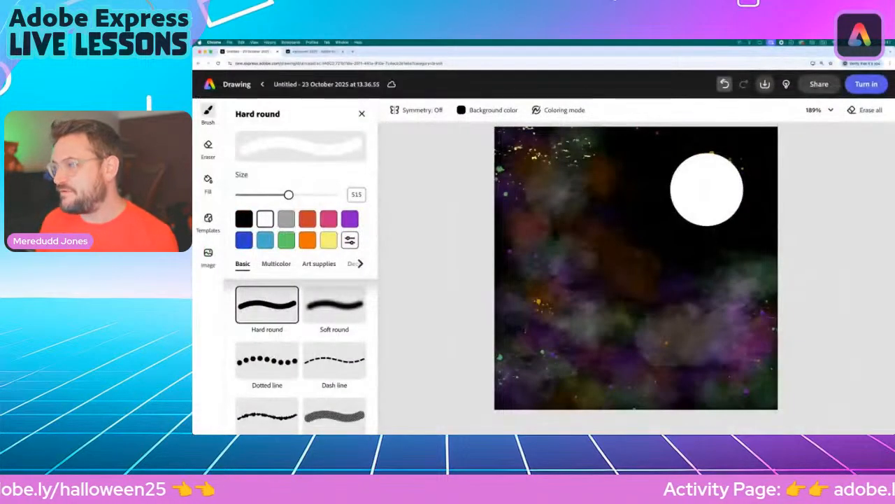
pyautogui.press('super+z')
pyautogui.press('super+shift+z')
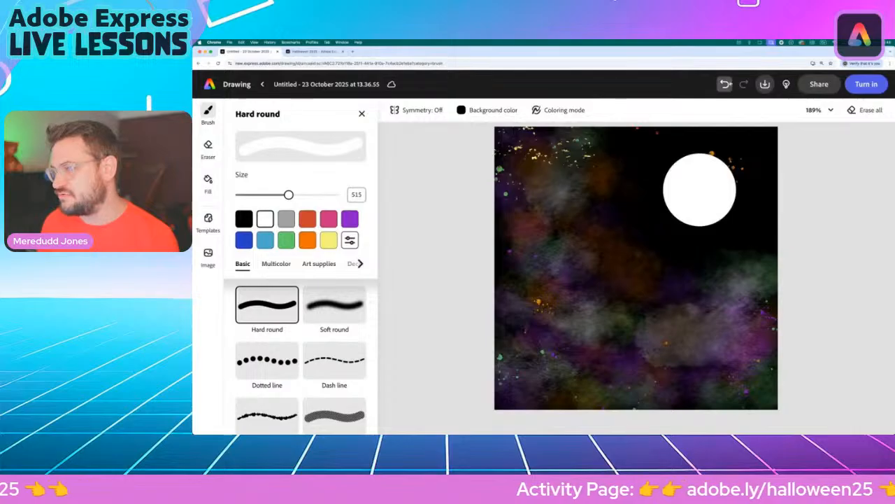
pyautogui.press('super+z')
pyautogui.press('super+shift+z')
pyautogui.press('super+z')
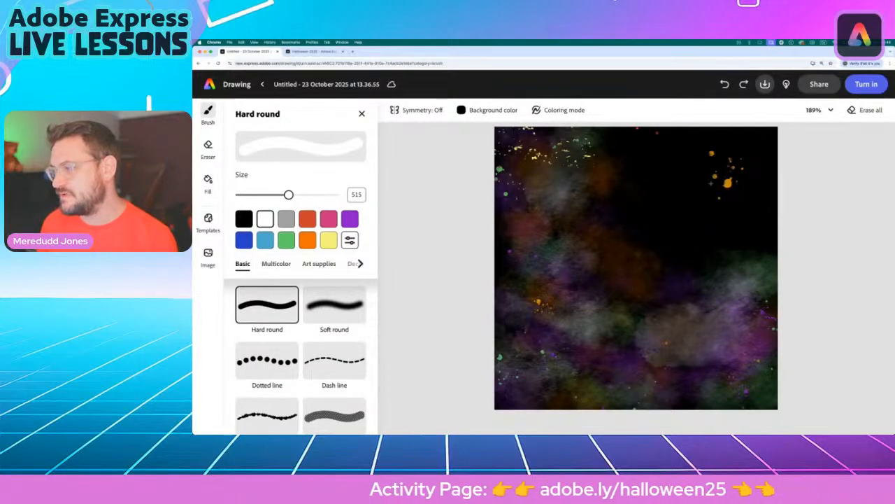
# - Stamp a single solid white circle as the moon over the orange spatter in the upper right of the canvas
pyautogui.click(712, 184)
pyautogui.press('super+z')
pyautogui.click(708, 198)
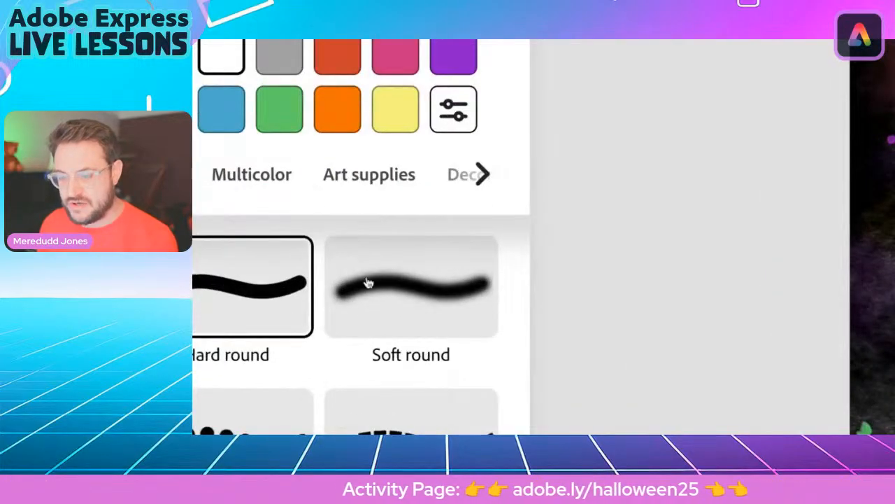
# - With the Soft round brush in white at size 580, stamp a faint glow centered on the moon
pyautogui.click(403, 283)
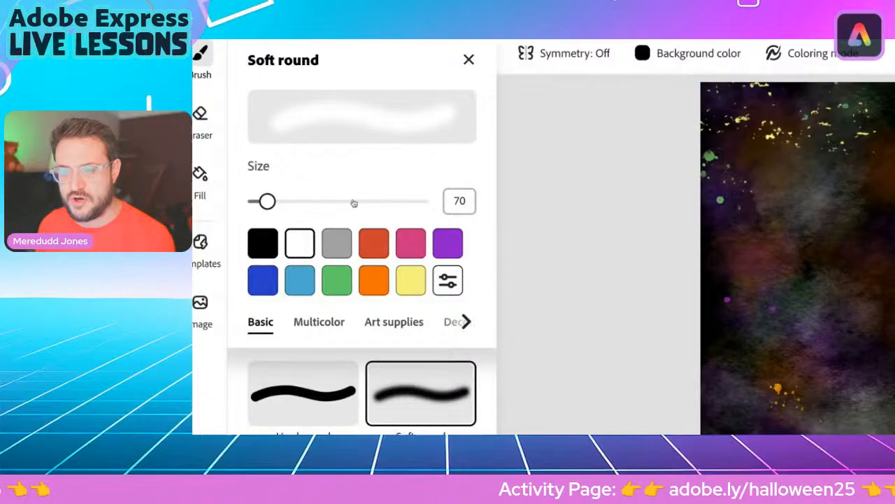
pyautogui.click(354, 203)
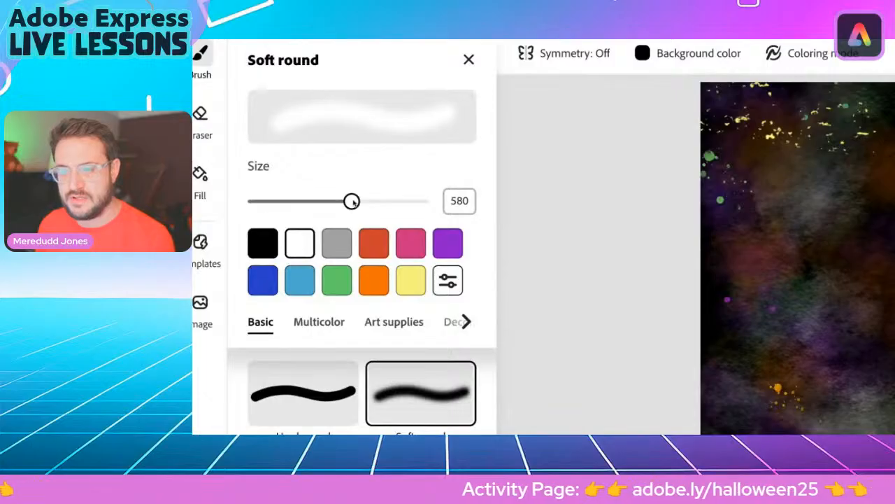
pyautogui.click(708, 198)
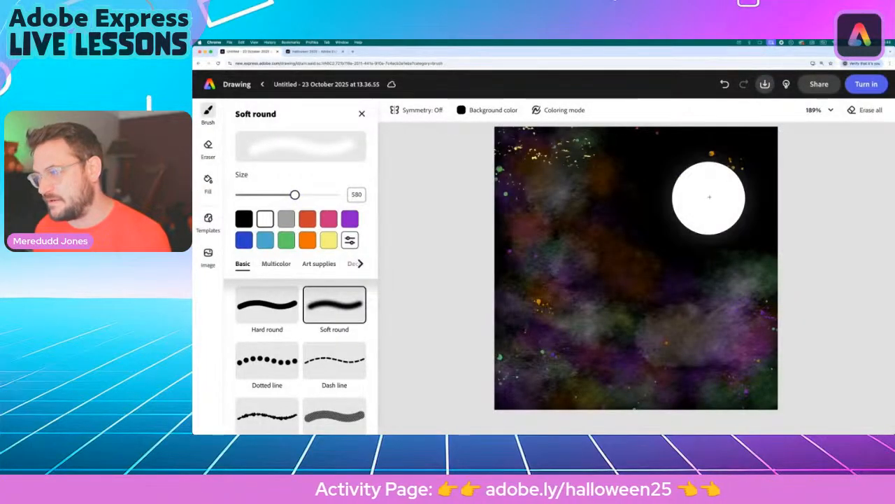
# - Enlarge the Soft round brush to size 786 and stamp repeatedly over the moon's center to build up a wide white glow
pyautogui.moveTo(318, 196); pyautogui.dragTo(329, 195)
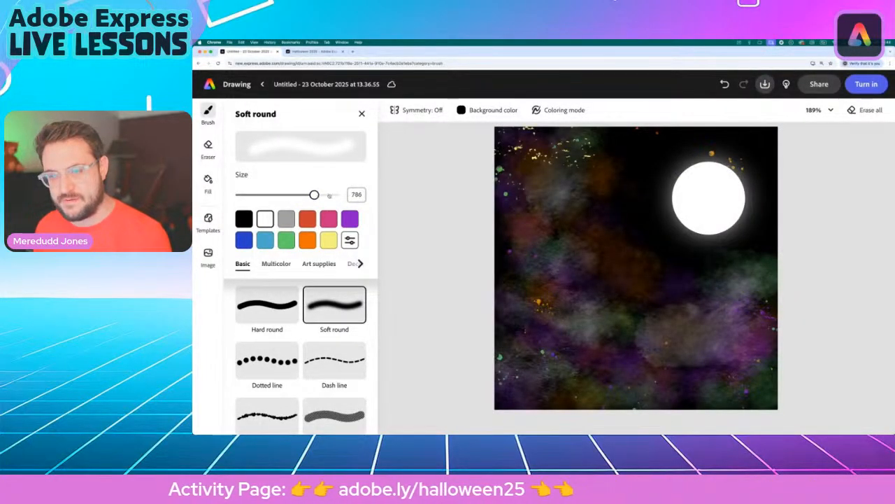
pyautogui.click(708, 193)
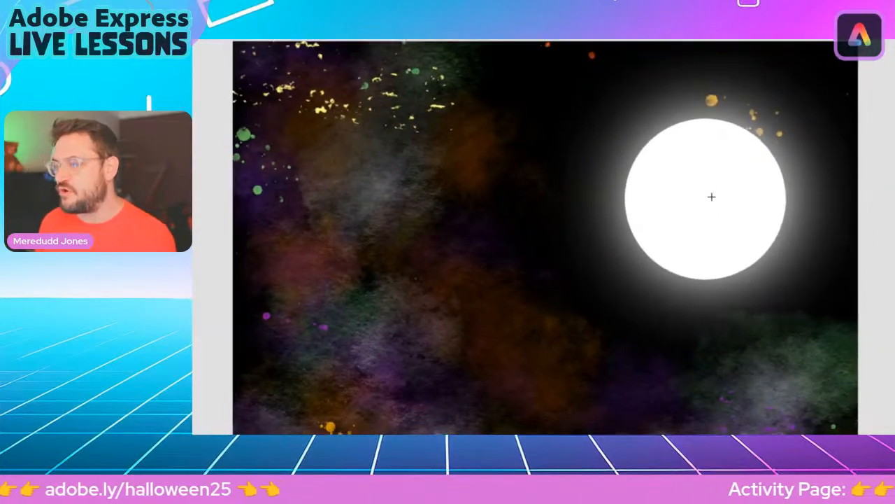
pyautogui.click(712, 196)
pyautogui.click(711, 197)
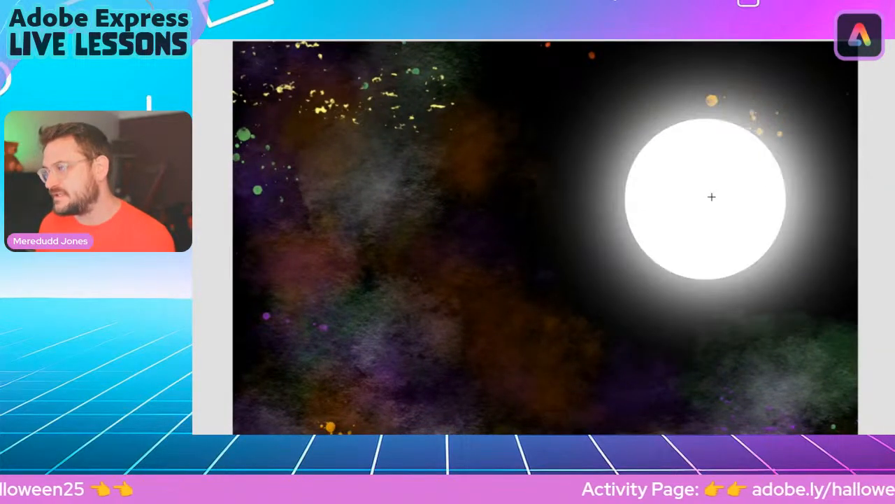
pyautogui.click(711, 197)
pyautogui.click(711, 197)
pyautogui.click(711, 196)
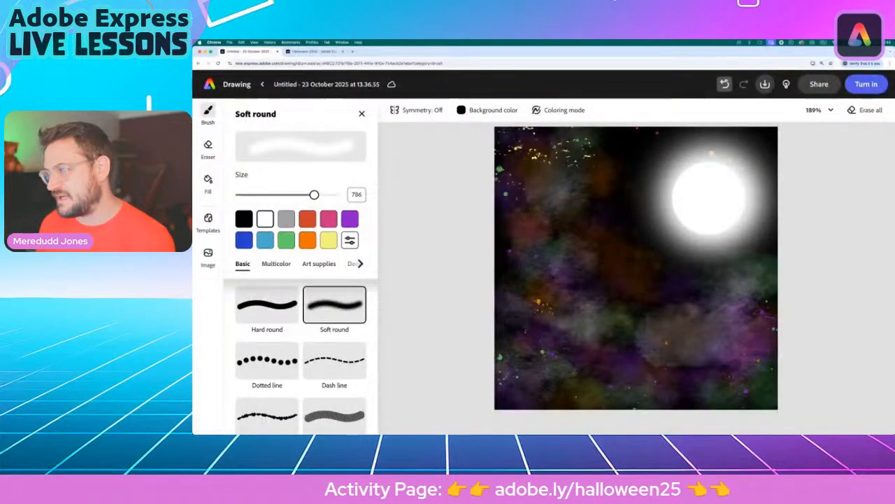
# - Reduce the moon's glow by undoing the last soft stamps, and redo one of them
pyautogui.click(725, 84)
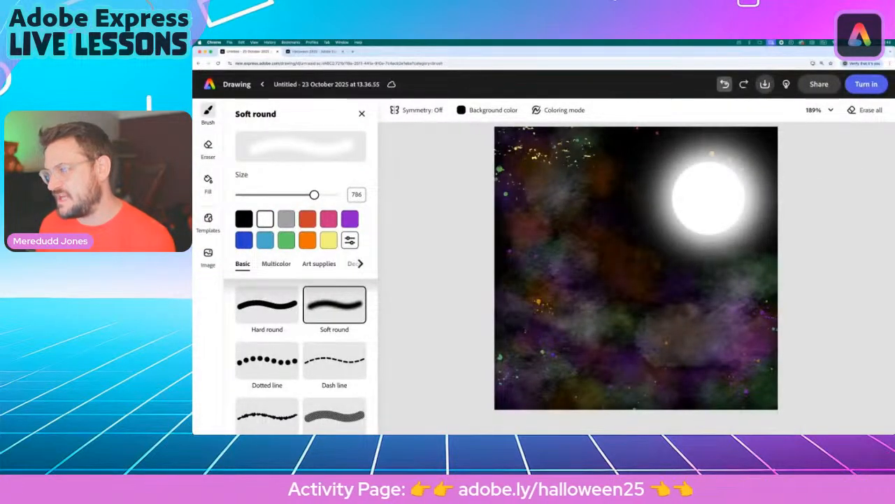
pyautogui.click(724, 84)
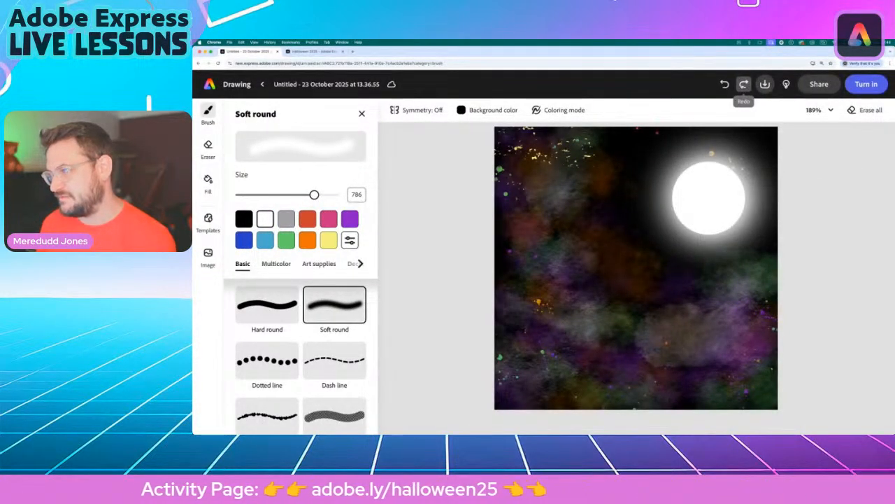
pyautogui.click(744, 84)
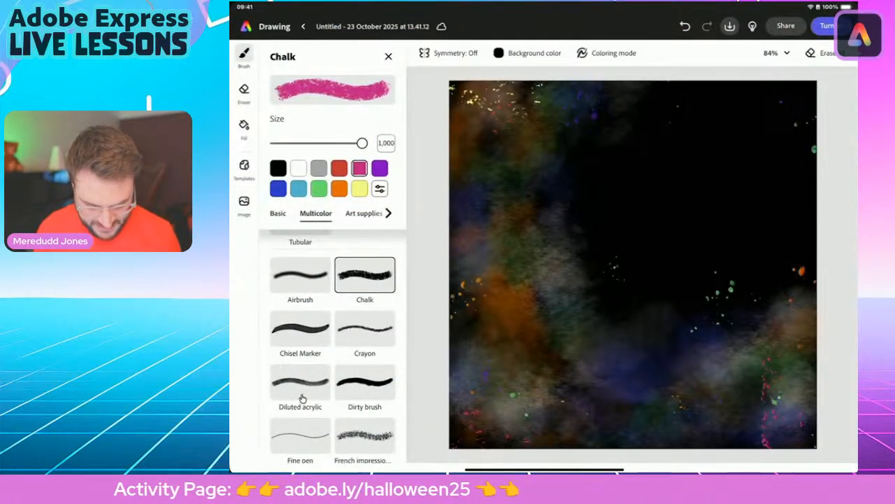
# - In the blue, orange and green drawing, stamp a solid moon at the upper right with the Hard round brush in white at size 562
pyautogui.scroll(5, 302, 398)
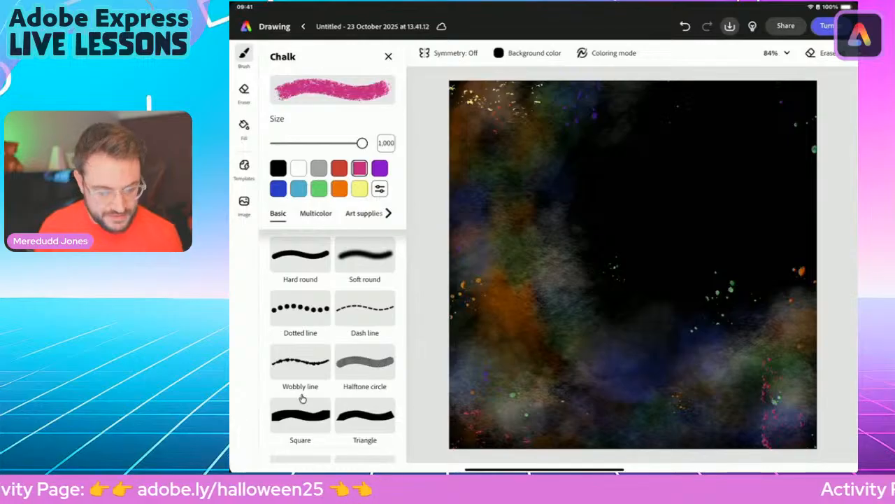
pyautogui.click(300, 255)
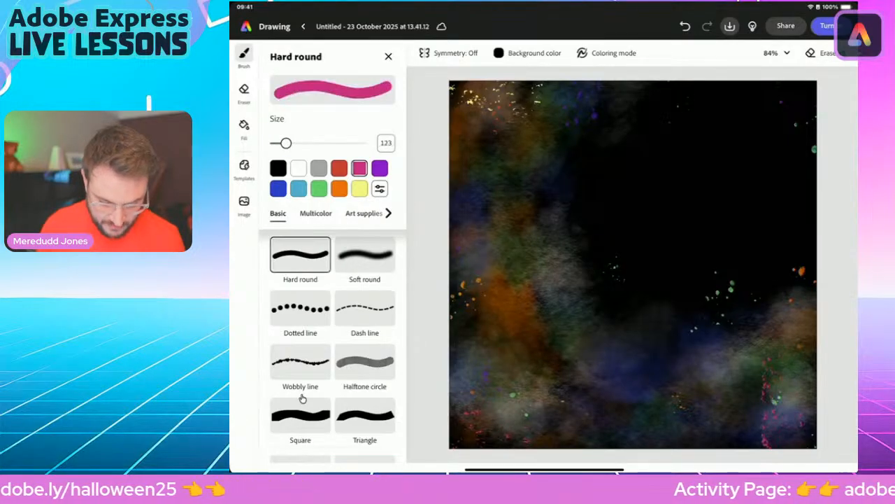
pyautogui.click(298, 168)
pyautogui.moveTo(285, 143); pyautogui.dragTo(323, 143)
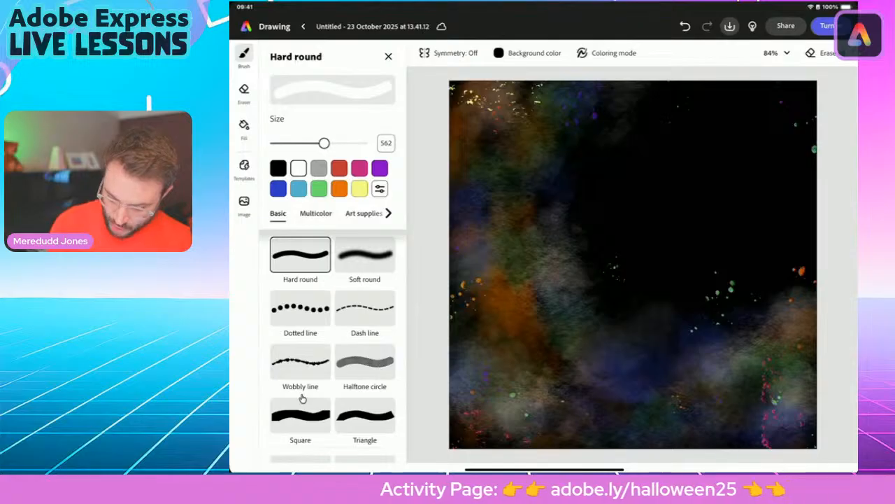
pyautogui.click(741, 171)
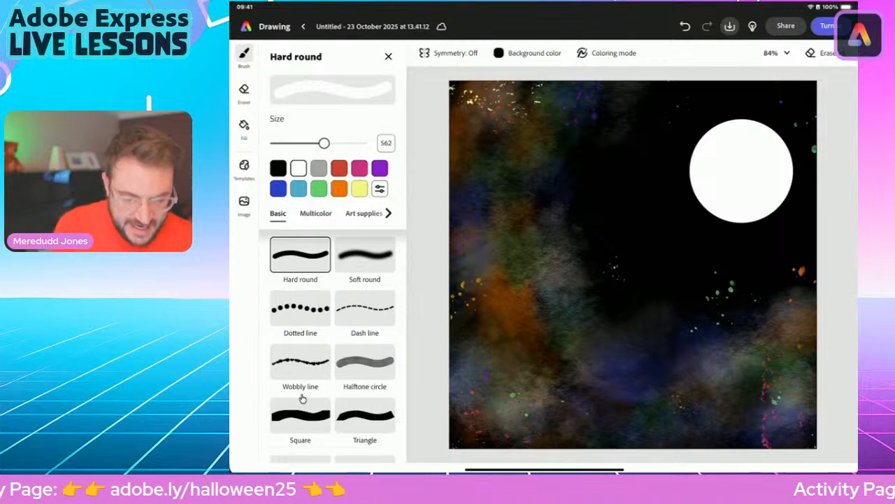
# - Build up a glow around this moon by stamping its center repeatedly with the white Soft round brush at size 844
pyautogui.click(364, 255)
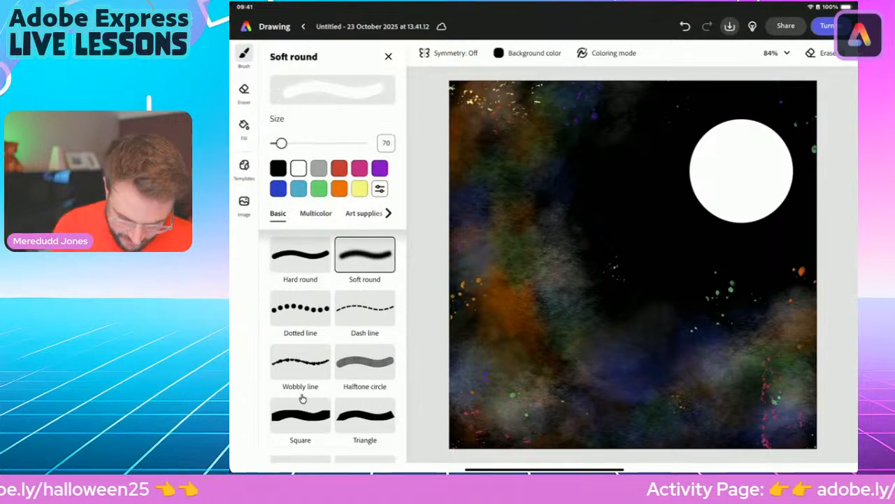
pyautogui.moveTo(280, 143); pyautogui.dragTo(348, 142)
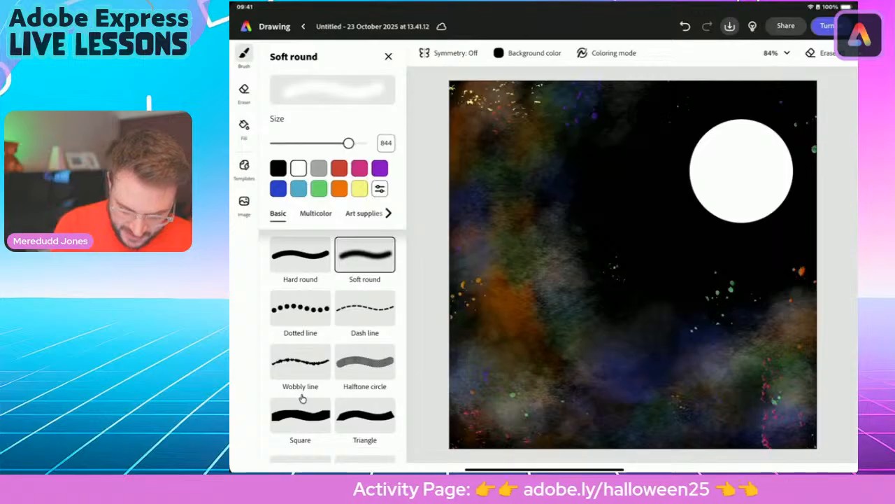
pyautogui.click(741, 170)
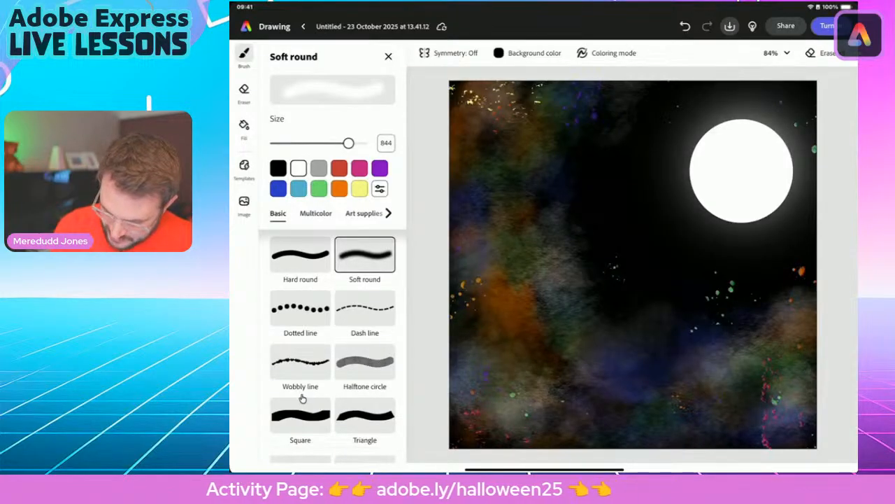
pyautogui.click(741, 170)
pyautogui.click(740, 170)
pyautogui.click(741, 170)
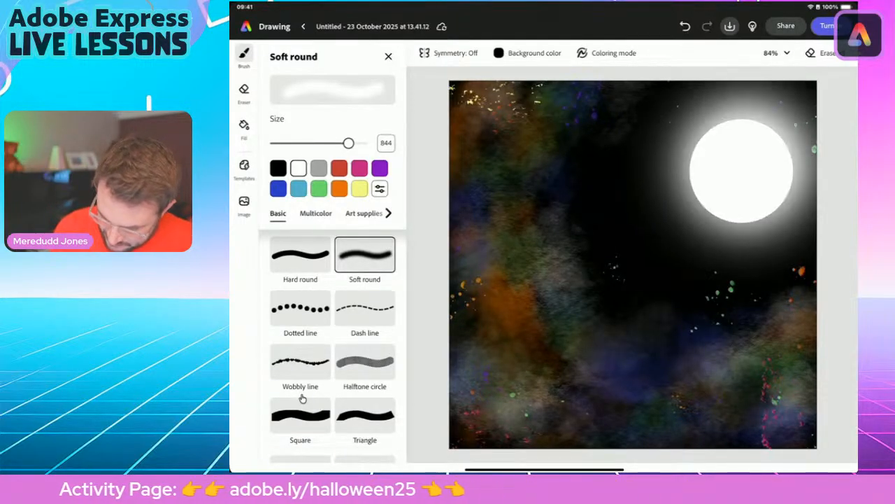
pyautogui.click(741, 170)
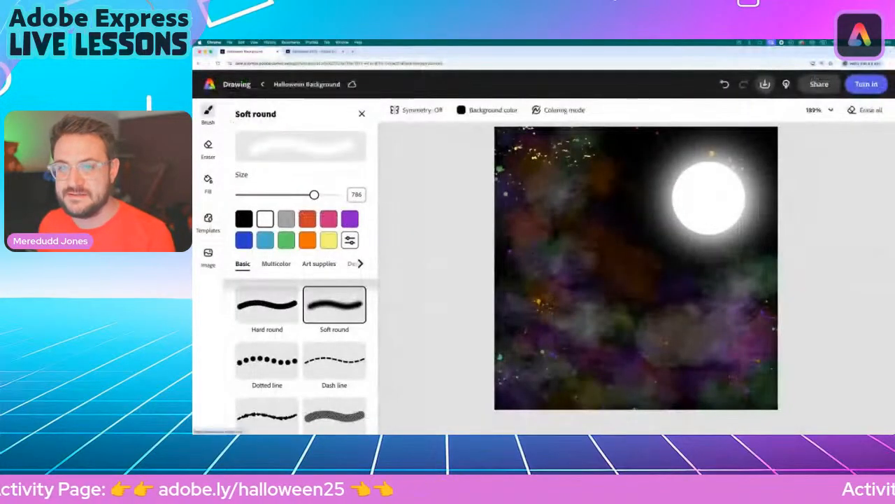
# - Leave the Halloween Background drawing for the home page and create a new blank square 1:1 design
pyautogui.click(209, 84)
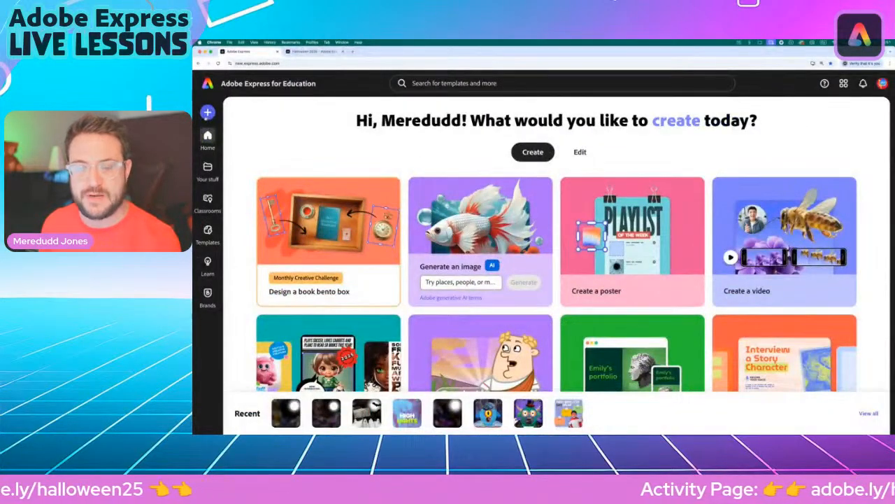
pyautogui.click(207, 112)
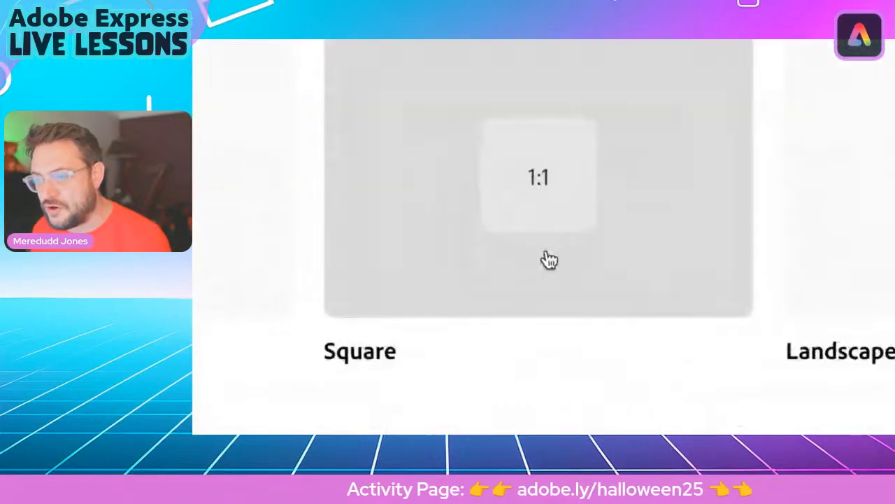
pyautogui.click(549, 261)
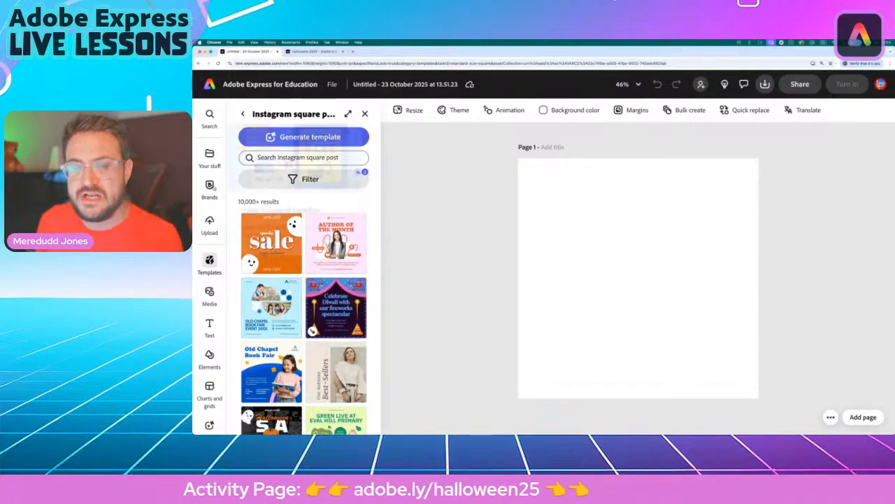
# - Search the background elements for "halloween" and browse the results for ready-made backgrounds
pyautogui.moveTo(197, 163)
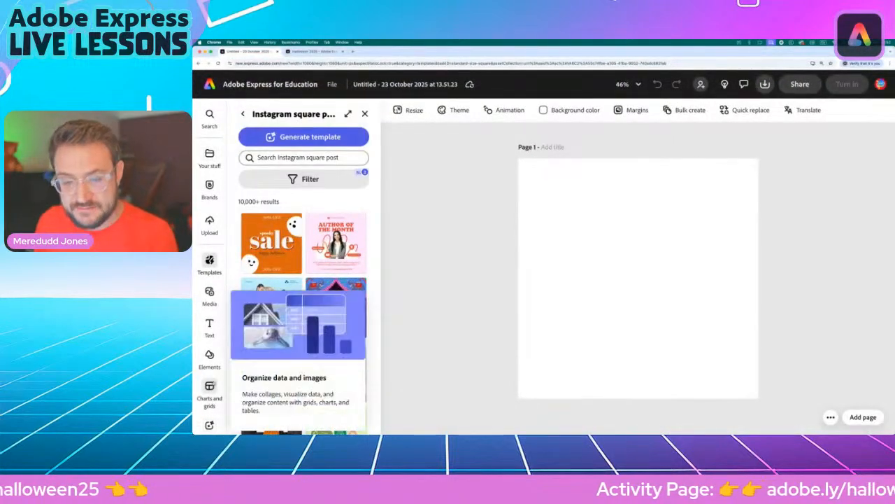
pyautogui.moveTo(210, 358)
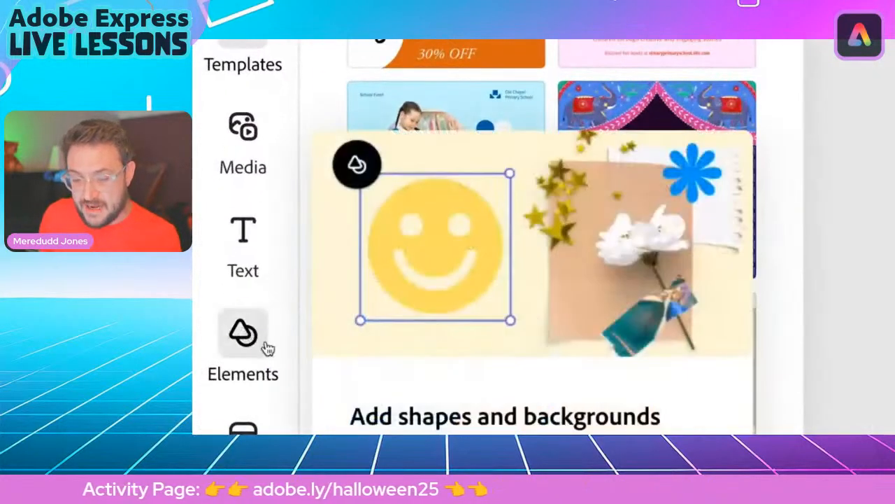
pyautogui.click(266, 348)
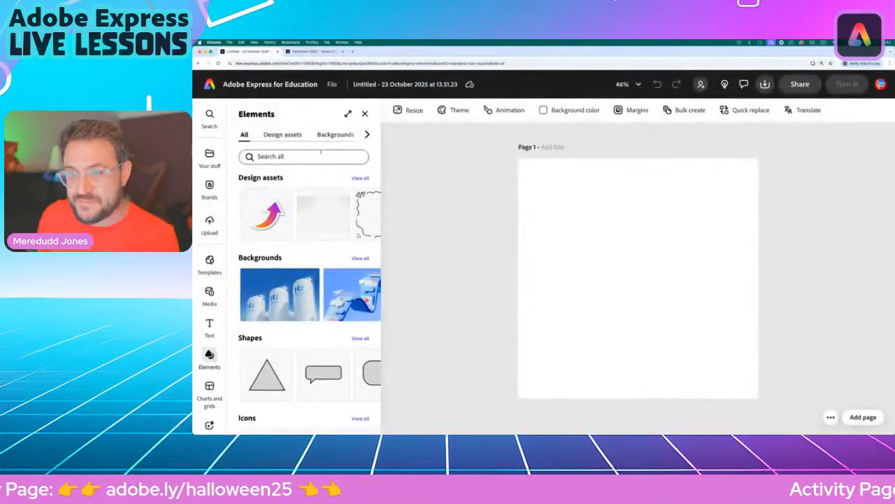
pyautogui.click(336, 134)
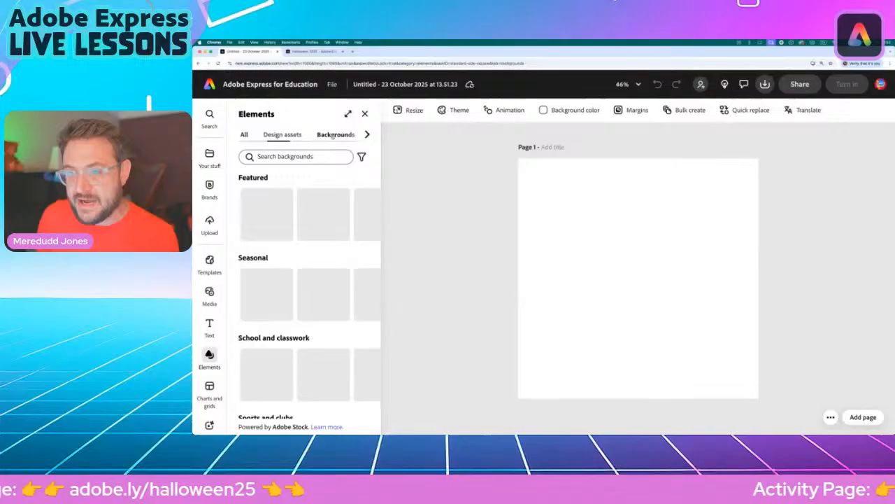
pyautogui.click(291, 157)
pyautogui.write('halloween')
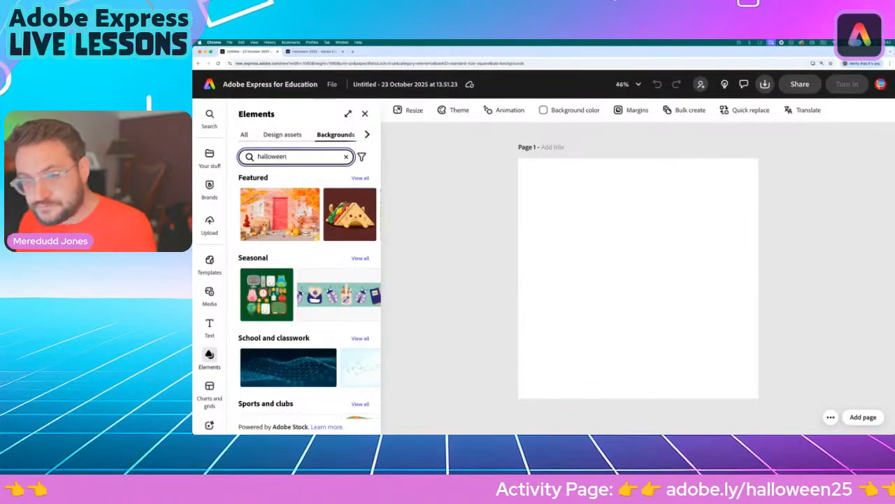
pyautogui.press('Return')
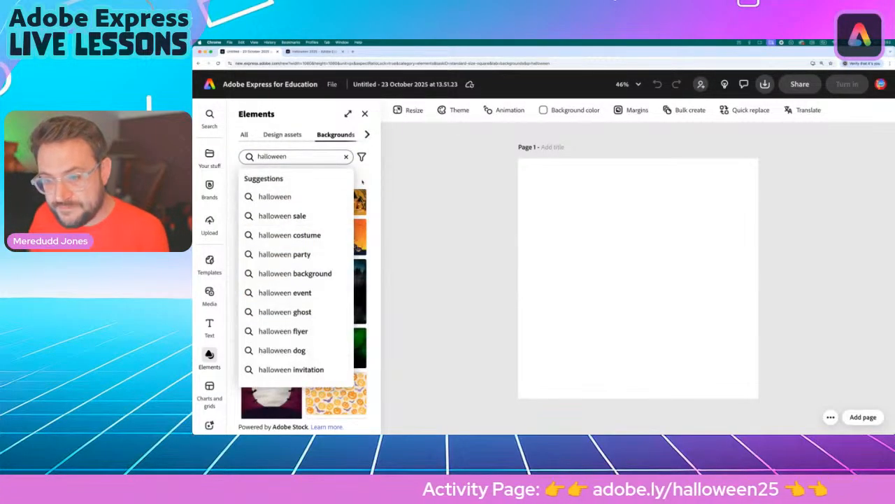
pyautogui.scroll(-3, 336, 306)
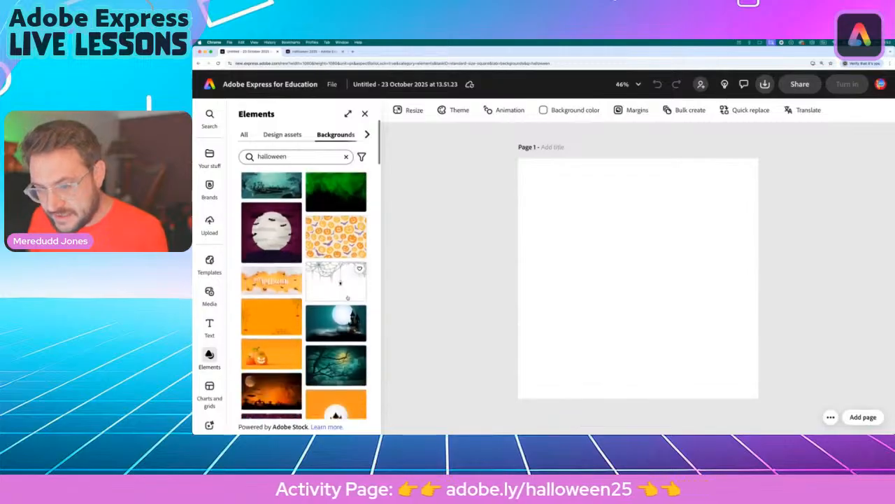
pyautogui.scroll(1, 335, 301)
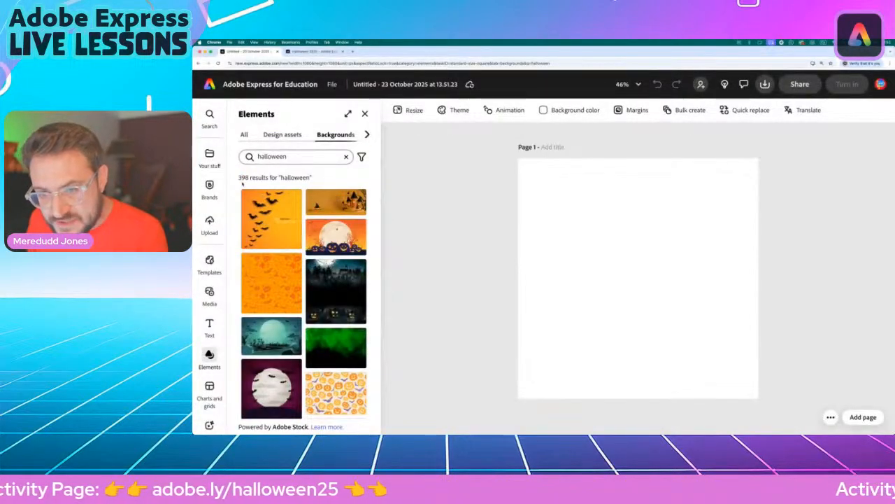
pyautogui.scroll(-10, 315, 184)
pyautogui.scroll(-10, 315, 185)
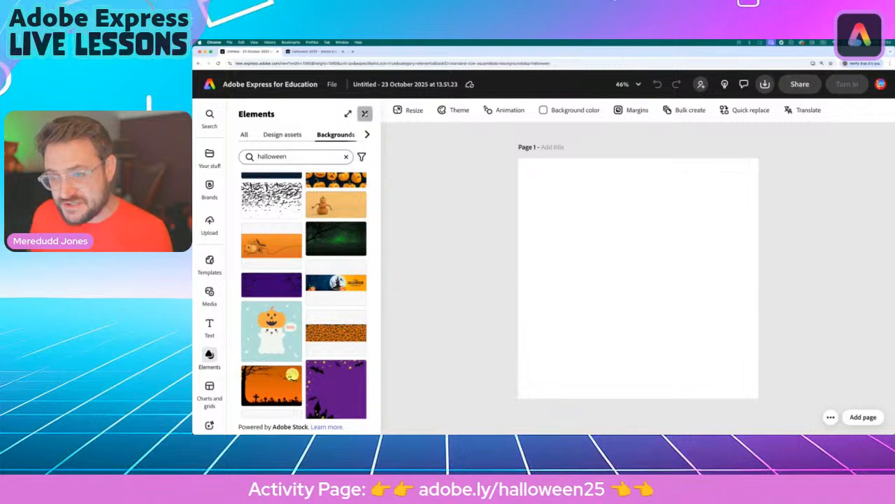
pyautogui.click(364, 113)
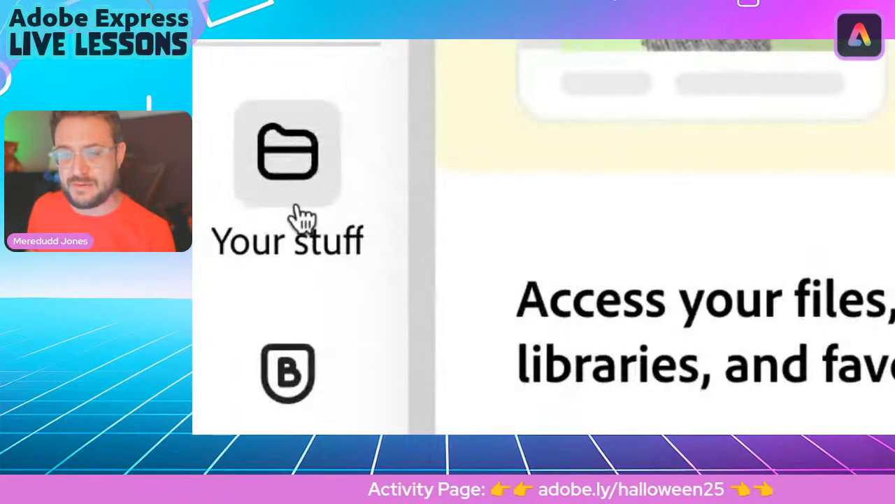
# - Place the saved Halloween Background drawing from your own files onto the blank square page
pyautogui.click(216, 158)
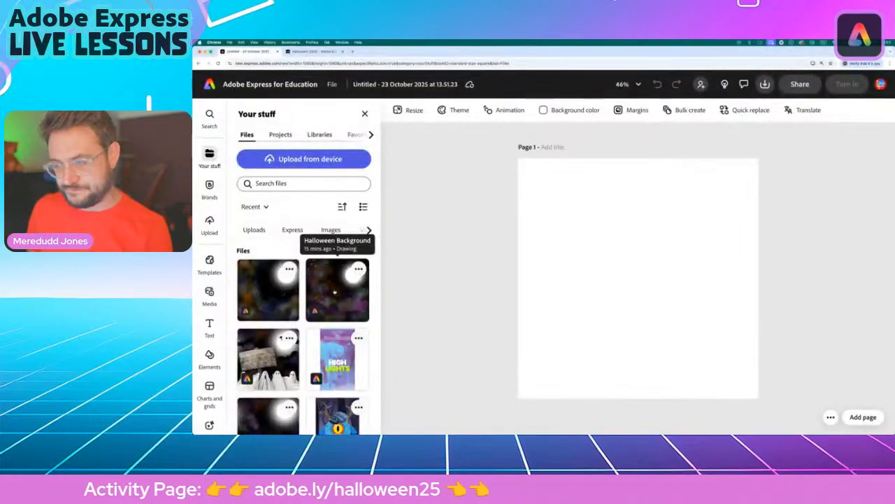
pyautogui.click(430, 234)
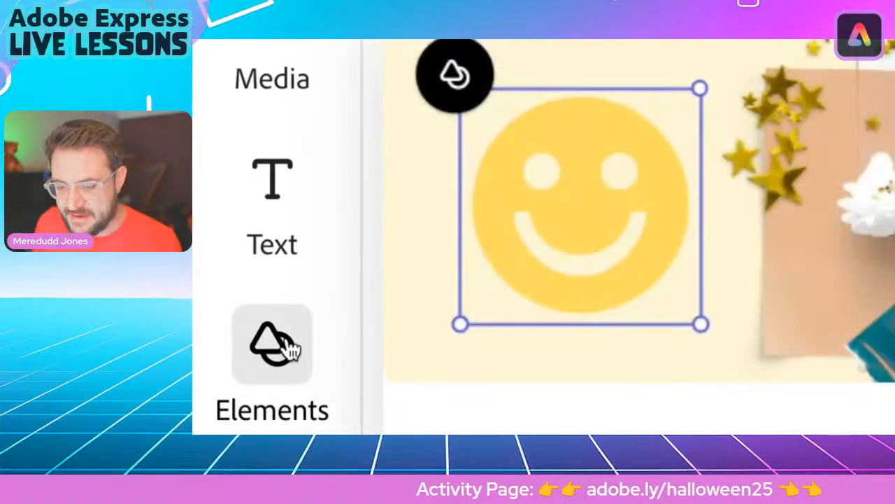
# - Search the design assets in the elements library for "ghost"
pyautogui.click(287, 364)
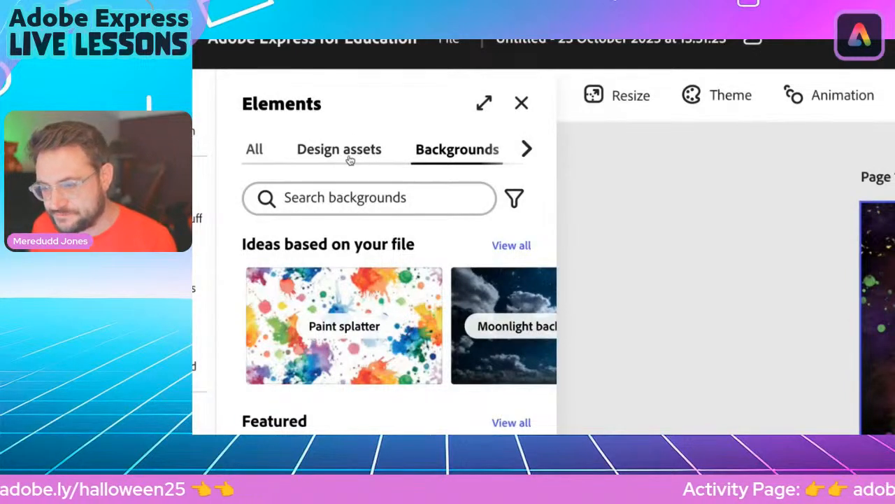
pyautogui.click(350, 160)
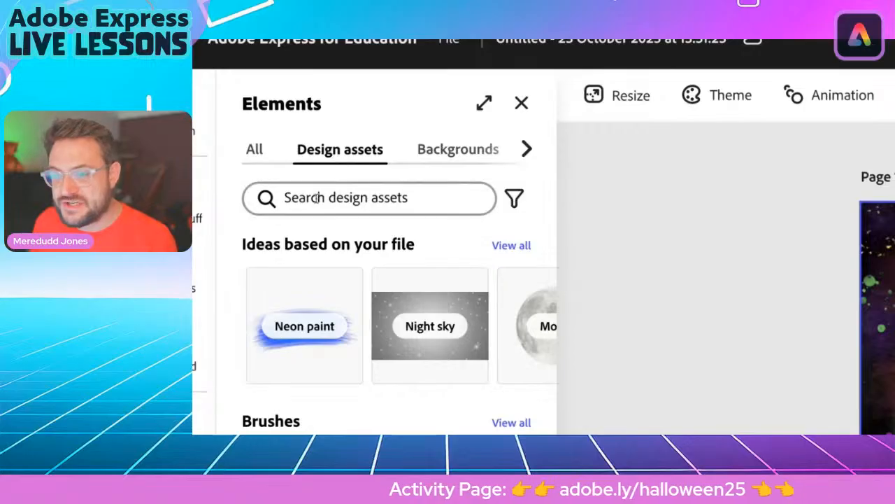
pyautogui.click(317, 198)
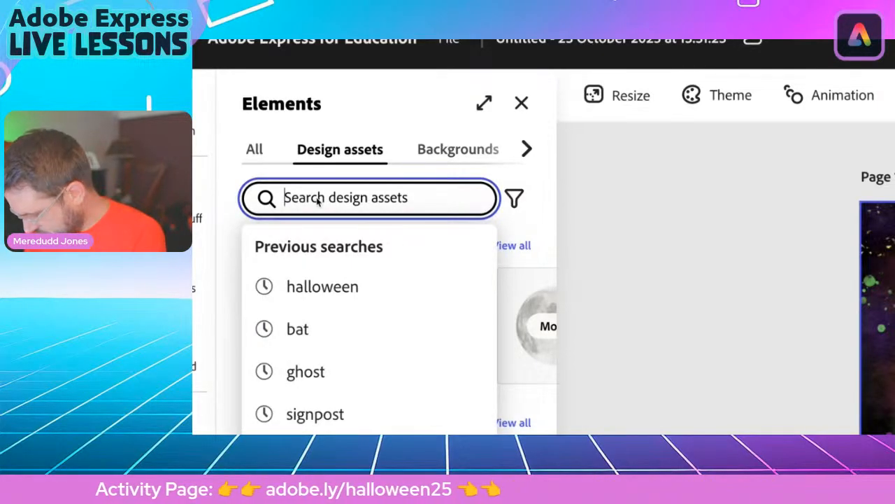
pyautogui.write('g')
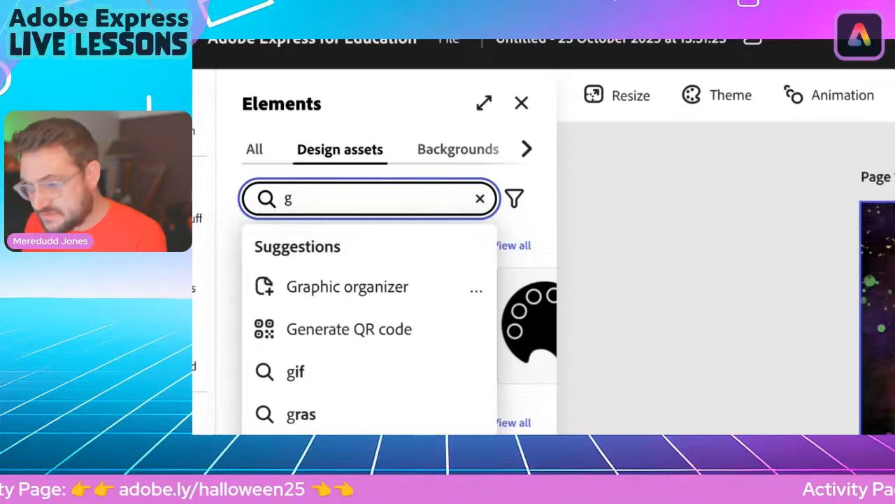
pyautogui.write('ho')
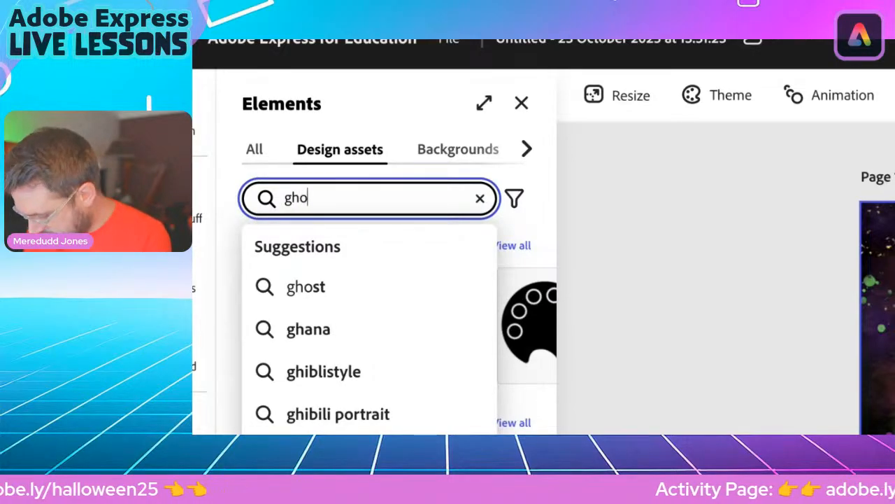
pyautogui.write('st')
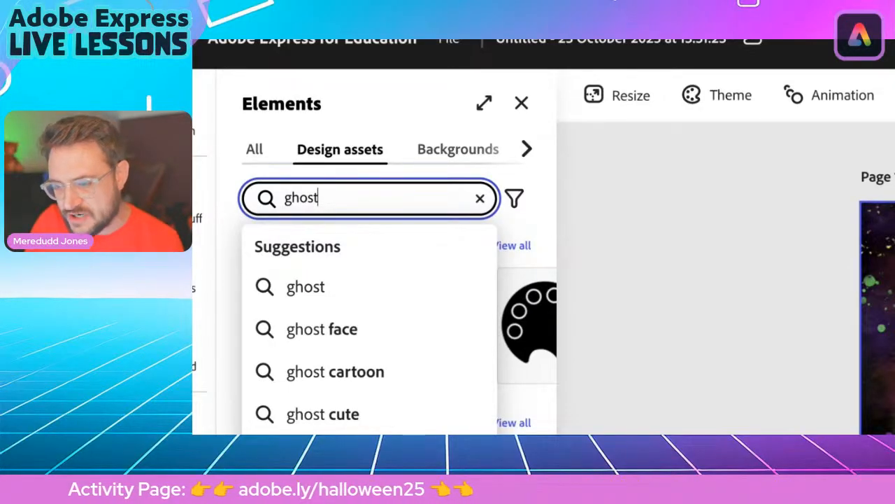
pyautogui.press('Return')
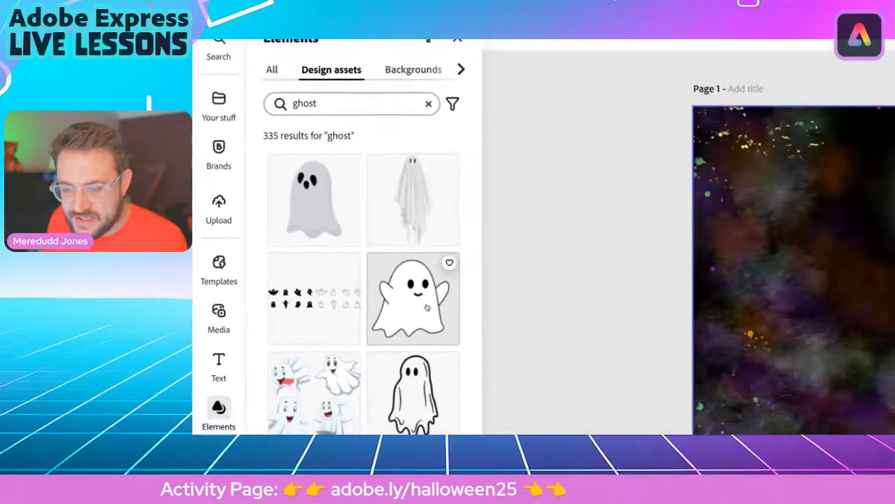
# - Add the tall white sheet ghost from the results, enlarge it and place it in the lower middle of the square page
pyautogui.scroll(-2, 419, 308)
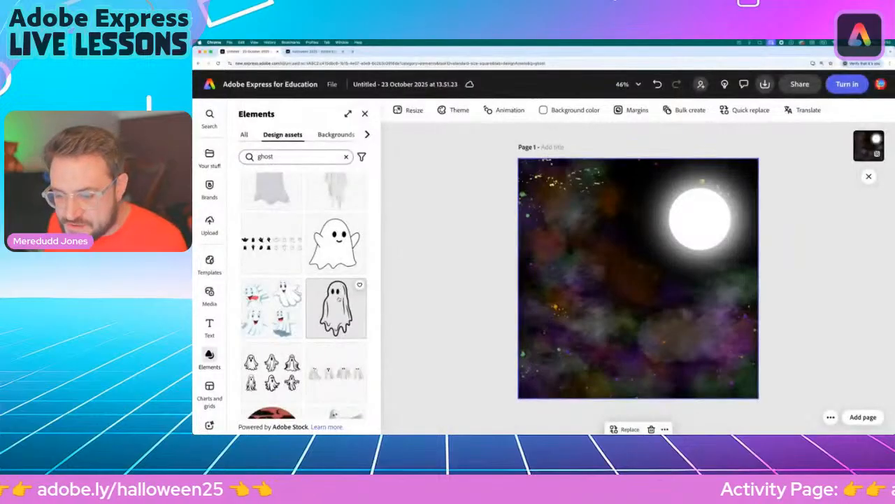
pyautogui.scroll(1, 256, 302)
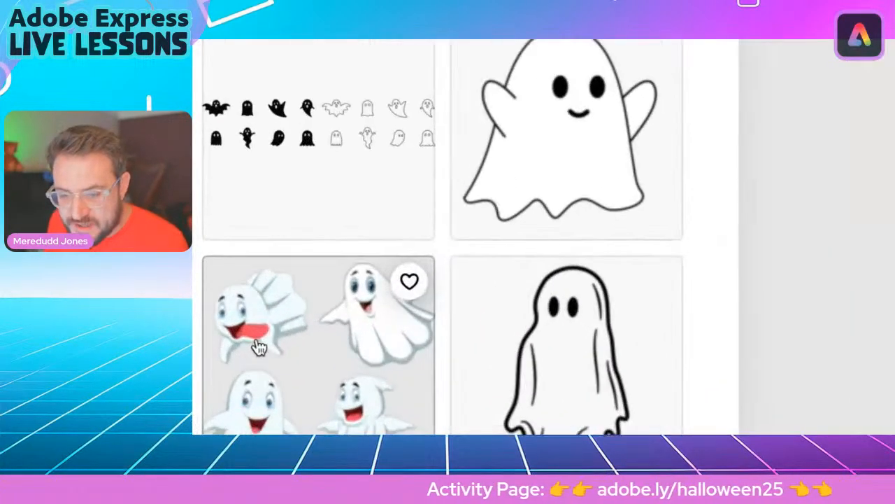
pyautogui.scroll(-5, 256, 345)
pyautogui.scroll(3, 256, 345)
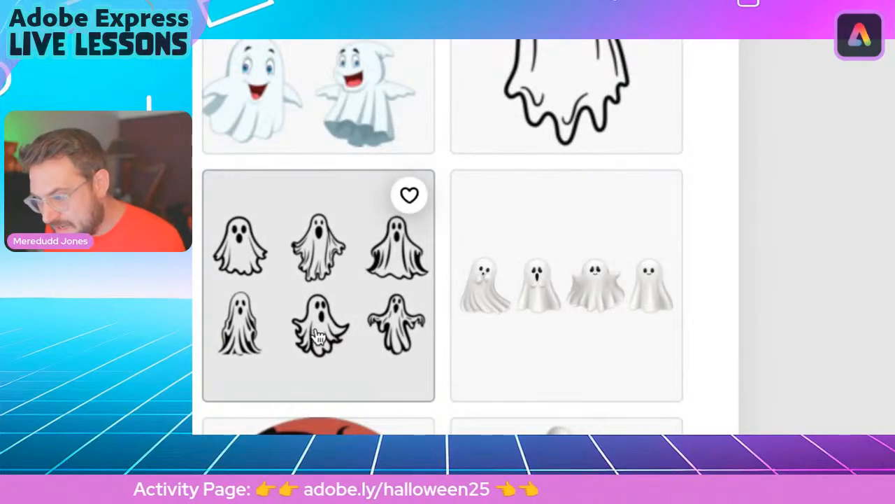
pyautogui.scroll(-3, 316, 337)
pyautogui.scroll(4, 319, 337)
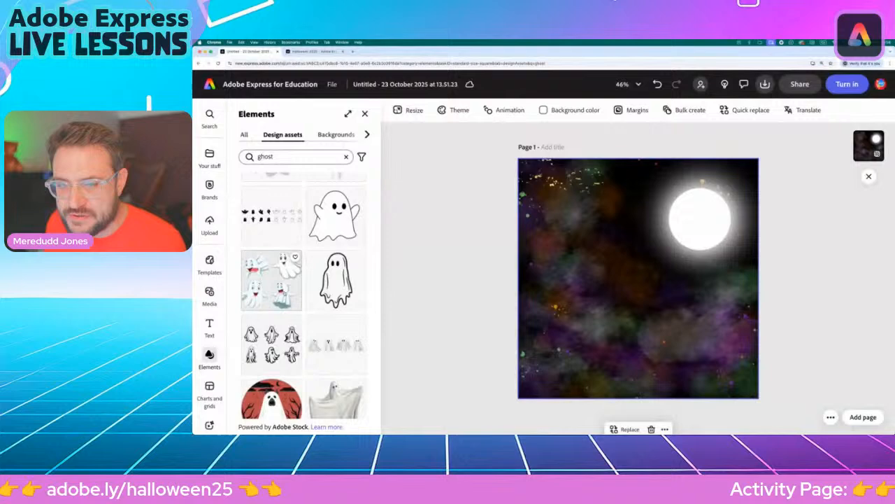
pyautogui.scroll(3, 279, 280)
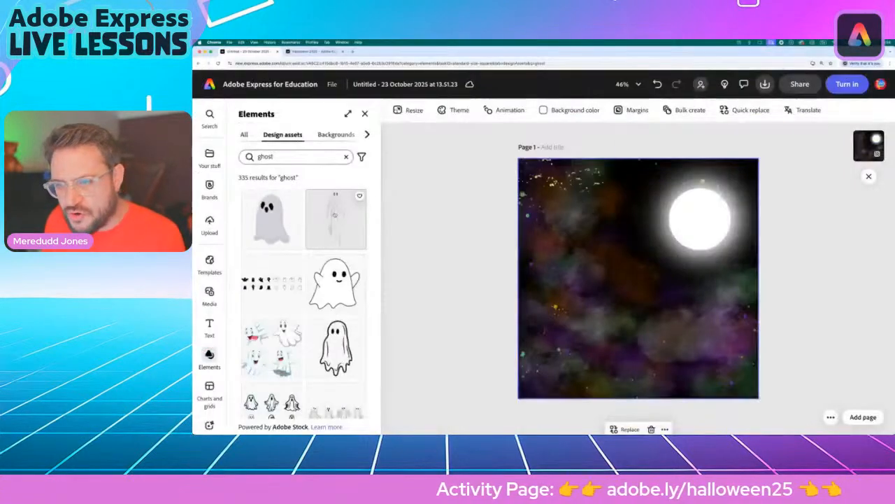
pyautogui.click(334, 215)
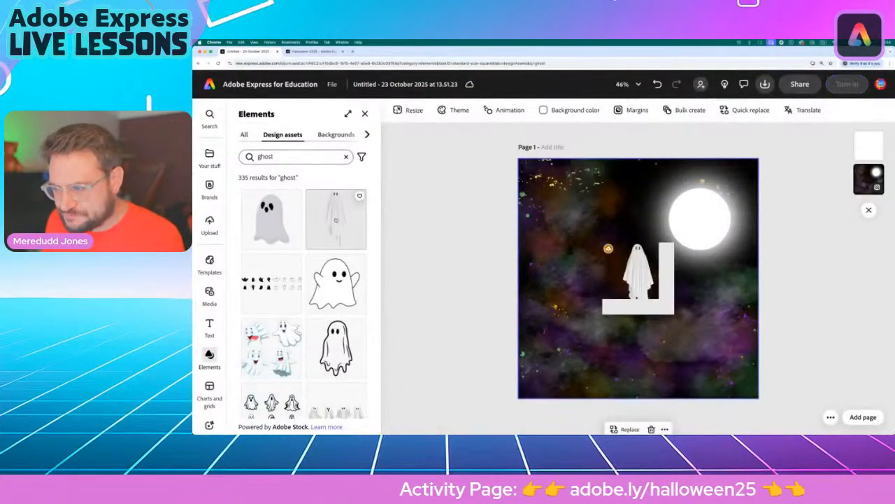
pyautogui.moveTo(603, 242); pyautogui.dragTo(537, 176)
pyautogui.moveTo(623, 231); pyautogui.dragTo(644, 303)
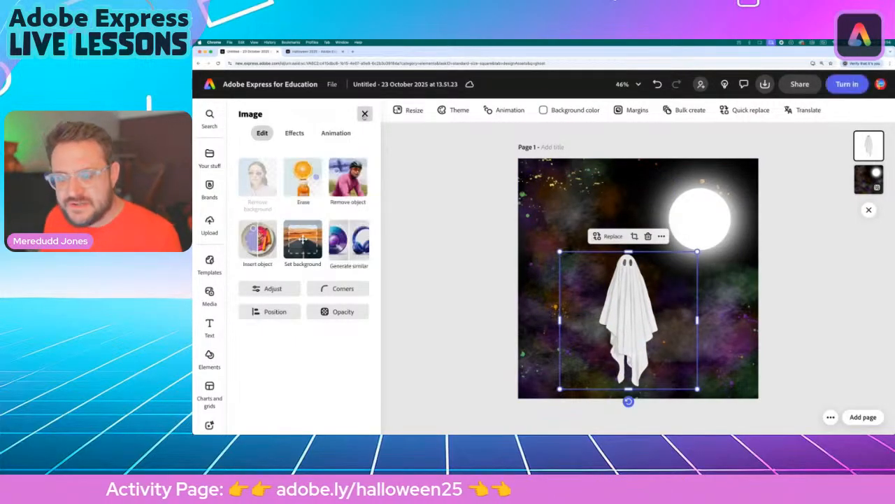
# - Add the ghost with outstretched sheet arms, enlarge it and move it into the lower-left corner of the page
pyautogui.click(364, 113)
pyautogui.scroll(-3, 285, 283)
pyautogui.scroll(-1, 336, 276)
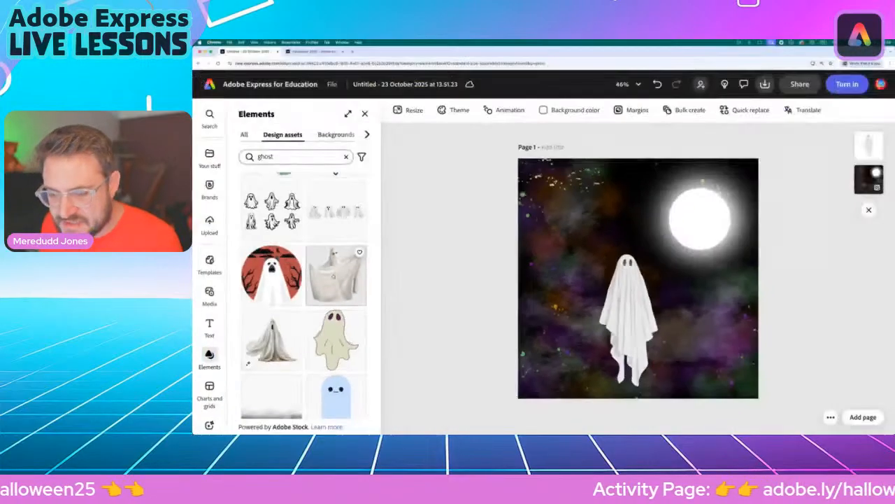
pyautogui.click(358, 253)
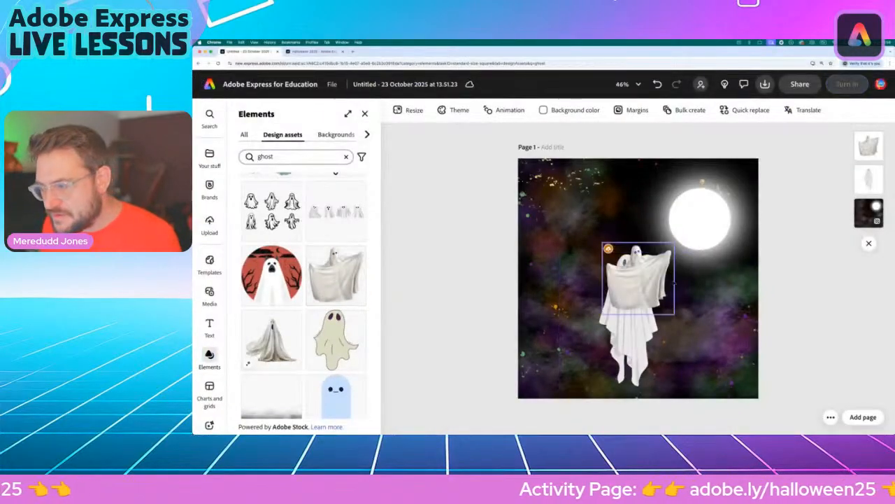
pyautogui.moveTo(638, 280); pyautogui.dragTo(536, 364)
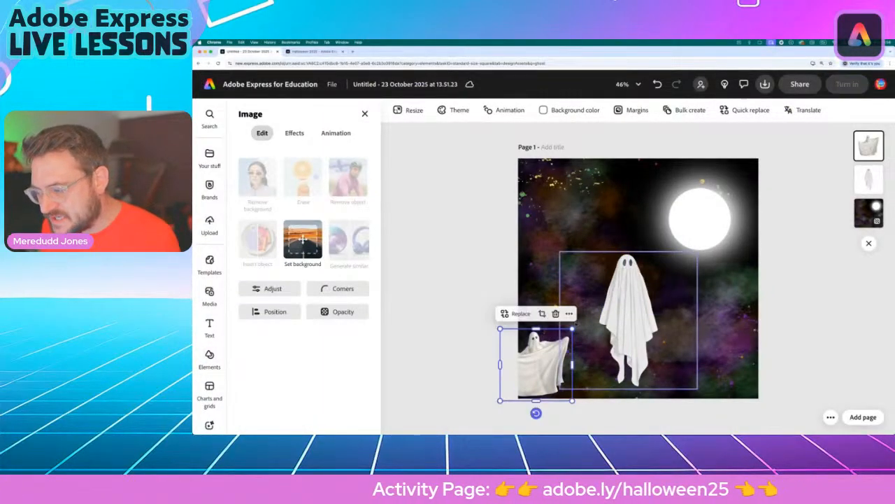
pyautogui.moveTo(572, 328); pyautogui.dragTo(695, 152)
pyautogui.moveTo(567, 252); pyautogui.dragTo(564, 404)
# - Move the tall sheet ghost down so it peeks out behind the outstretched ghost, and enlarge it slightly
pyautogui.moveTo(639, 315)
pyautogui.mouseDown()
pyautogui.moveTo(616, 336)
pyautogui.moveTo(632, 321)
pyautogui.mouseUp()
pyautogui.moveTo(624, 277); pyautogui.dragTo(584, 354)
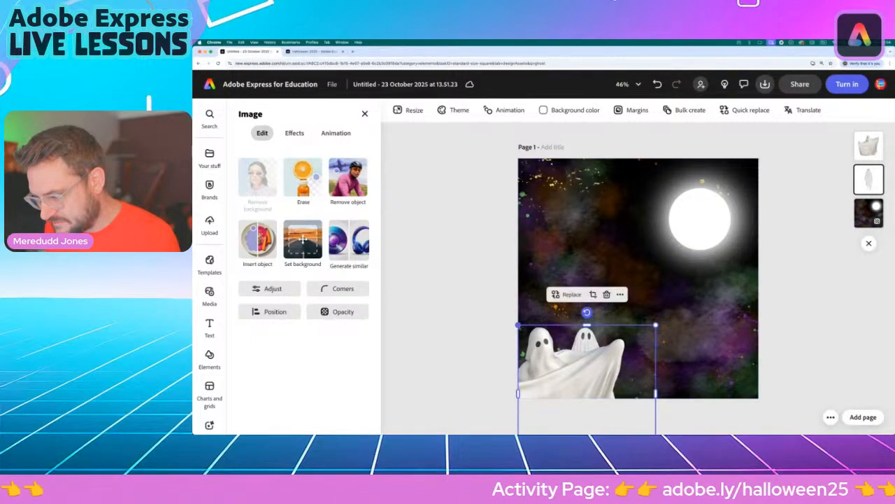
pyautogui.moveTo(517, 324)
pyautogui.mouseDown()
pyautogui.moveTo(494, 301)
pyautogui.moveTo(552, 329)
pyautogui.moveTo(506, 318)
pyautogui.mouseUp()
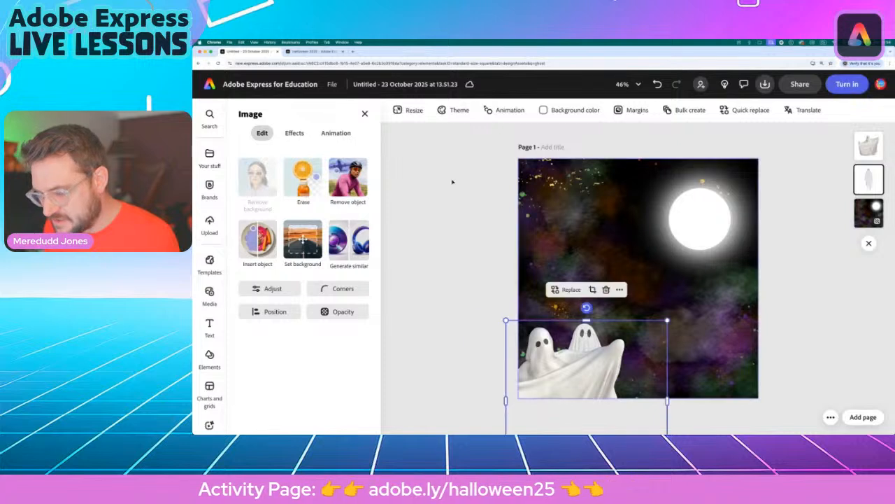
# - Add the open-mouthed ghost with the flowing sheet, enlarge it and place it along the page's lower edge beside the other two ghosts
pyautogui.click(364, 114)
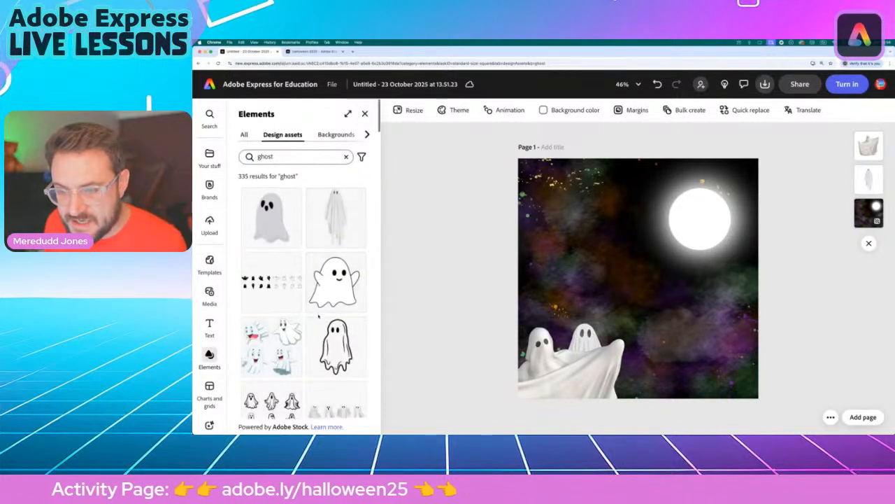
pyautogui.scroll(-3, 336, 308)
pyautogui.scroll(-5, 334, 343)
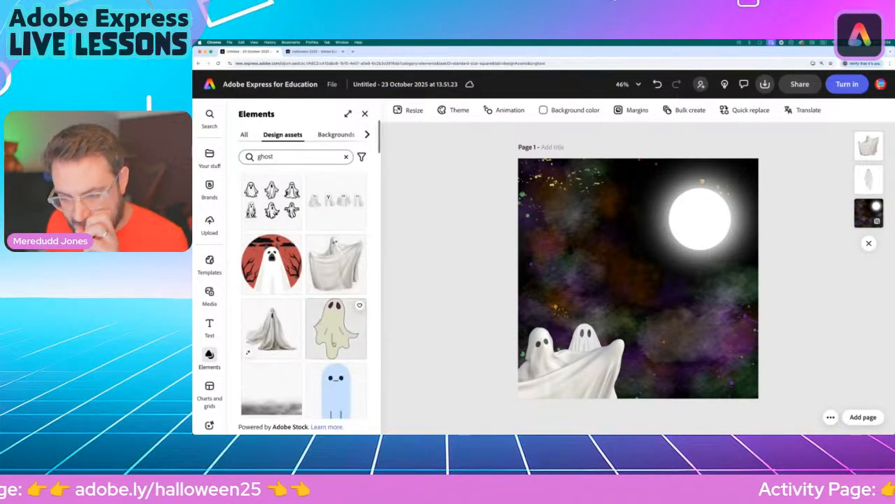
pyautogui.click(271, 236)
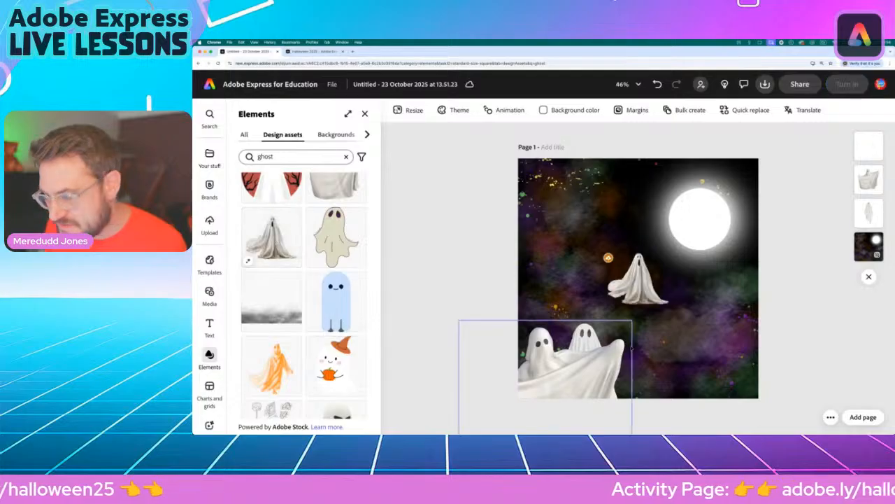
pyautogui.click(638, 278)
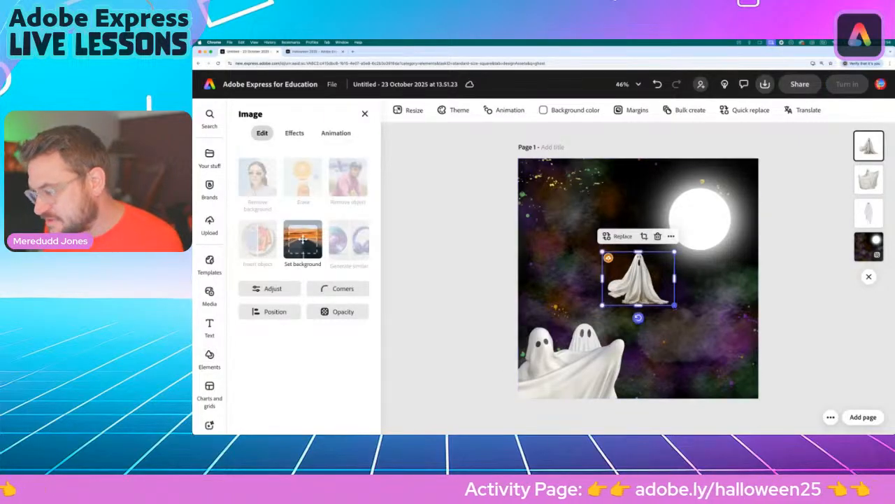
pyautogui.moveTo(674, 305); pyautogui.dragTo(770, 376)
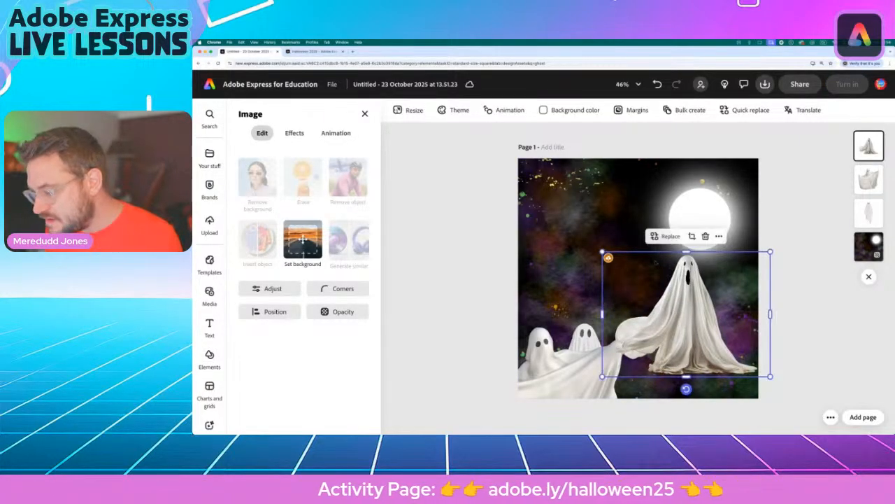
pyautogui.moveTo(730, 264); pyautogui.dragTo(770, 276)
pyautogui.hotkey('ctrl', 'z')
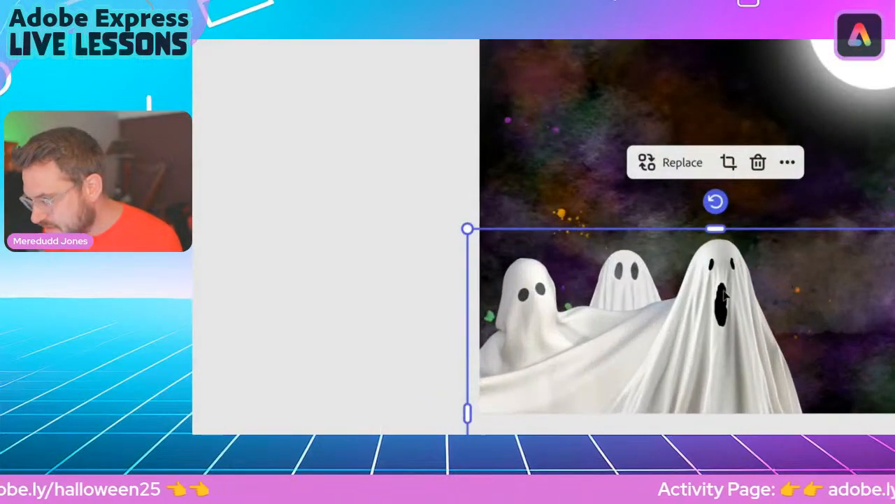
pyautogui.moveTo(724, 293); pyautogui.dragTo(730, 334)
# - Reorder the open-mouthed ghost's layer beneath the outstretched ghost and shift the outstretched ghost slightly left
pyautogui.click(523, 318)
pyautogui.click(764, 343)
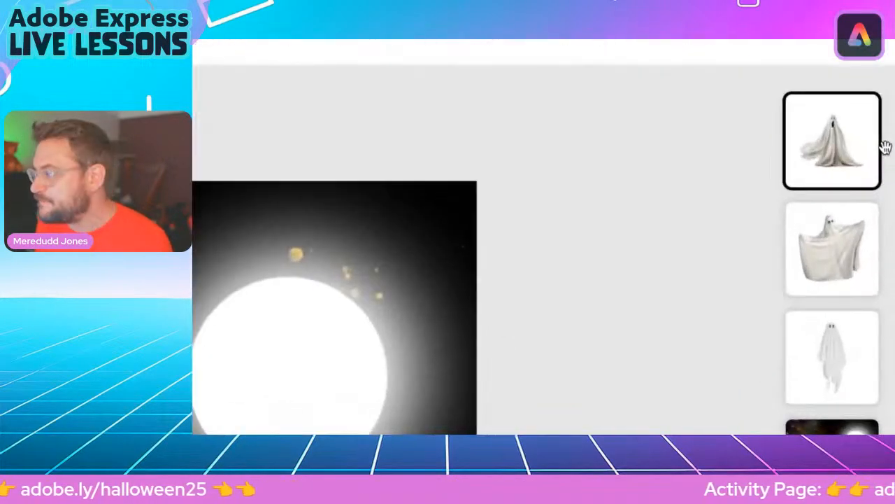
pyautogui.moveTo(852, 142); pyautogui.dragTo(848, 256)
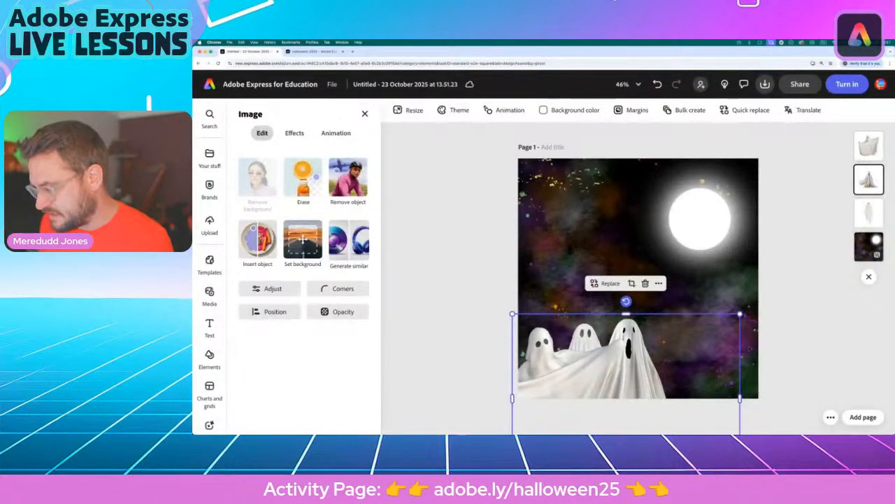
pyautogui.moveTo(568, 379); pyautogui.dragTo(557, 379)
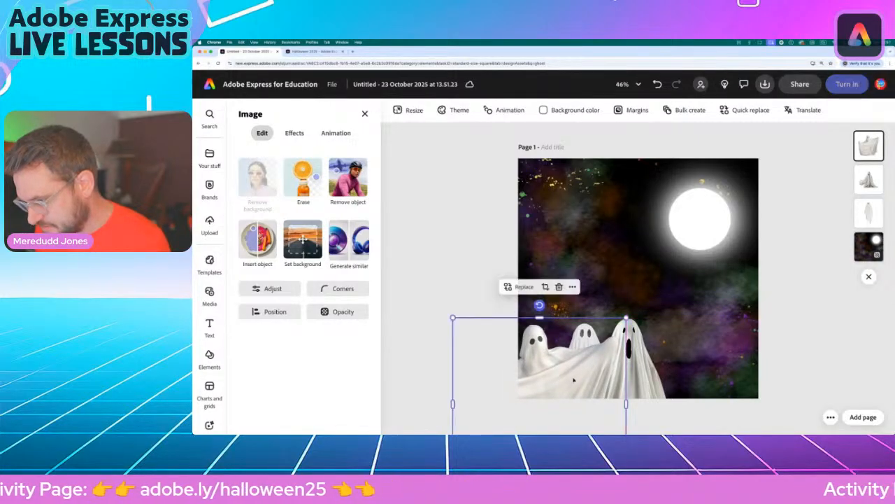
pyautogui.click(439, 276)
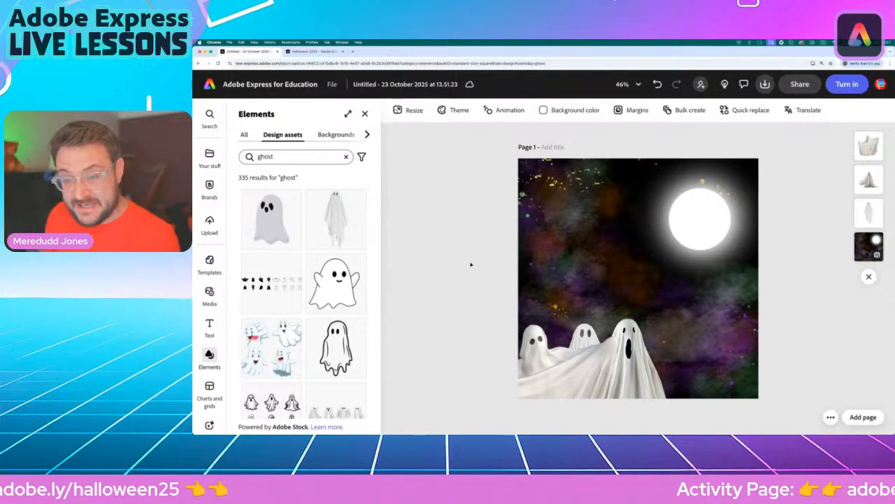
# - Add the grey draped ghost from further down the results, enlarge it and place it at the lower edge, overlapping the open-mouthed ghost's right side
pyautogui.scroll(-5, 336, 279)
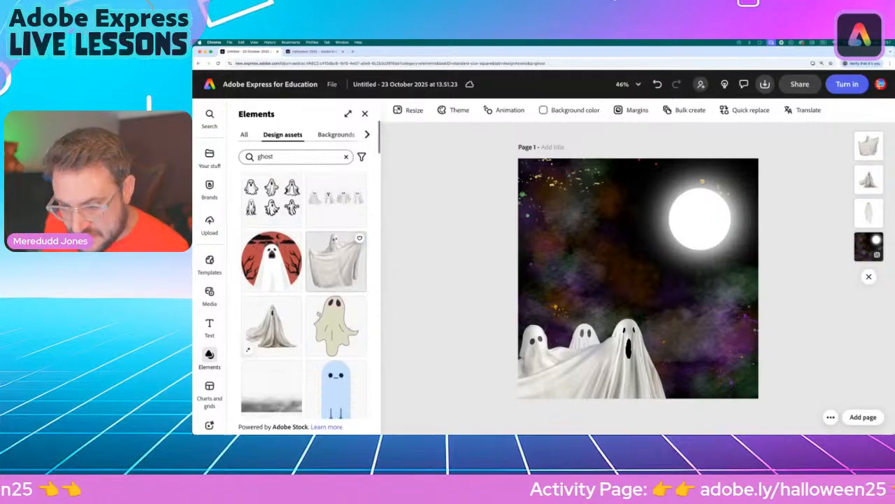
pyautogui.scroll(-10, 336, 293)
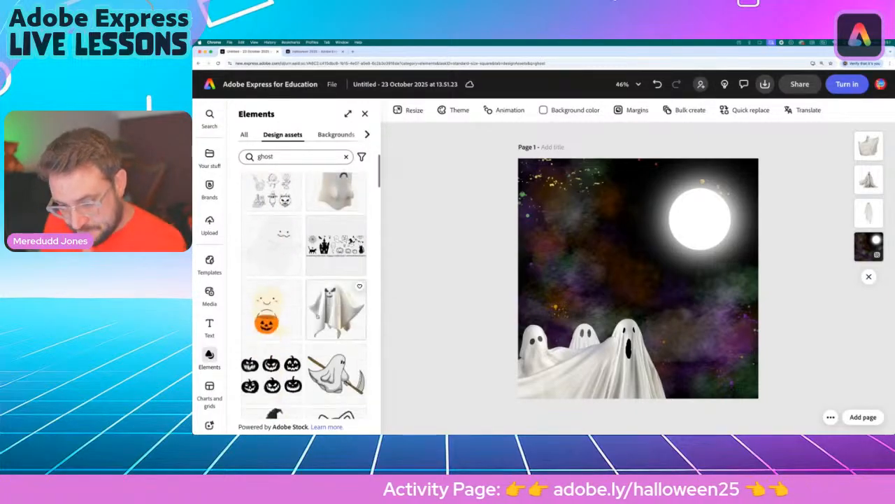
pyautogui.scroll(-5, 335, 301)
pyautogui.scroll(-8, 321, 317)
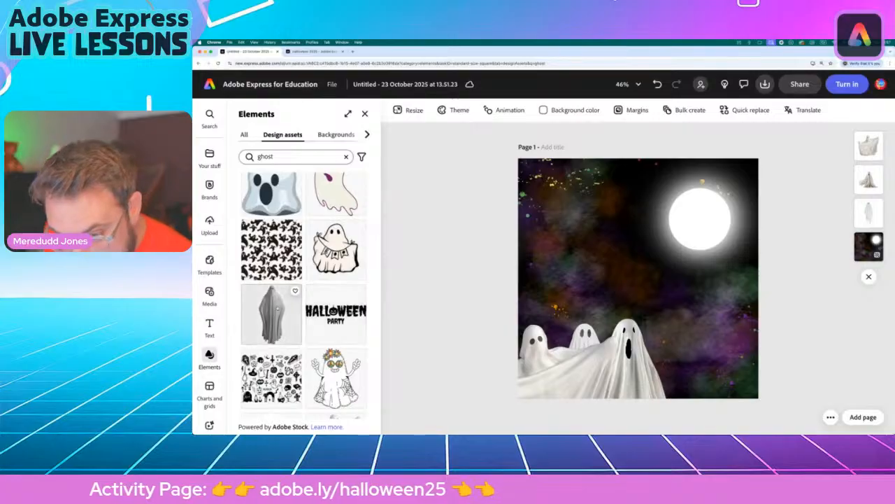
pyautogui.click(272, 314)
pyautogui.moveTo(674, 242); pyautogui.dragTo(835, 82)
pyautogui.moveTo(693, 185); pyautogui.dragTo(625, 379)
pyautogui.moveTo(554, 327); pyautogui.dragTo(524, 295)
pyautogui.moveTo(680, 331); pyautogui.dragTo(689, 389)
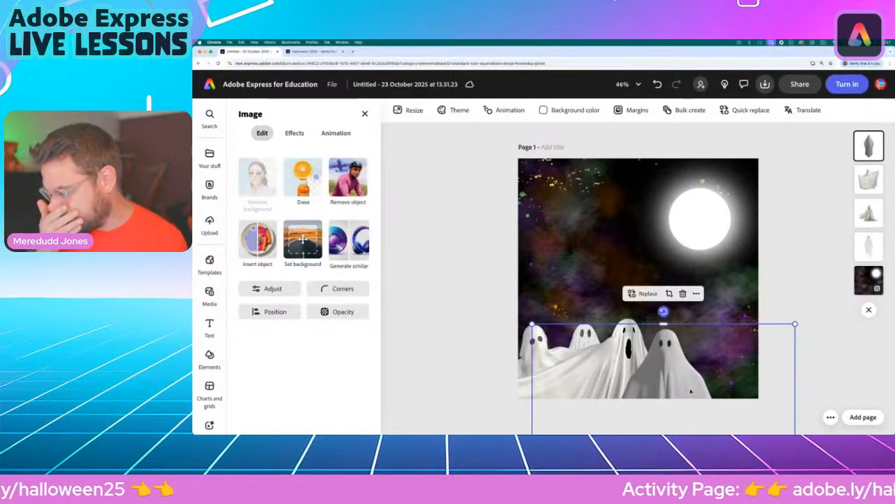
# - Add a second copy of the outstretched-sheet ghost from the ghost results, enlarge it and place it above the group, overlapping the moon's edge
pyautogui.click(365, 114)
pyautogui.scroll(-5, 305, 315)
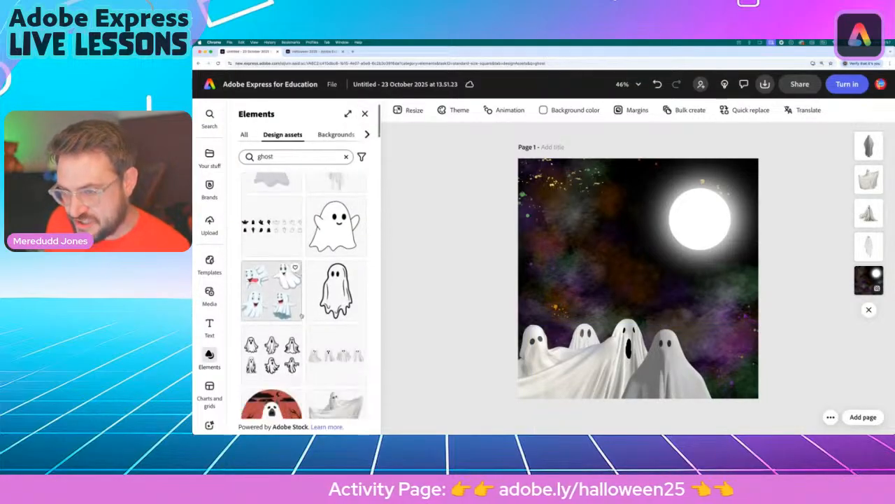
pyautogui.scroll(-3, 303, 314)
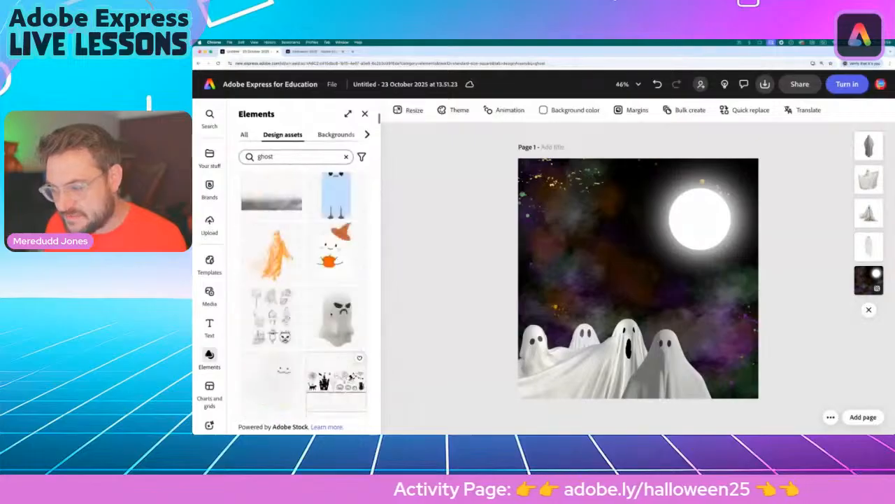
pyautogui.click(607, 371)
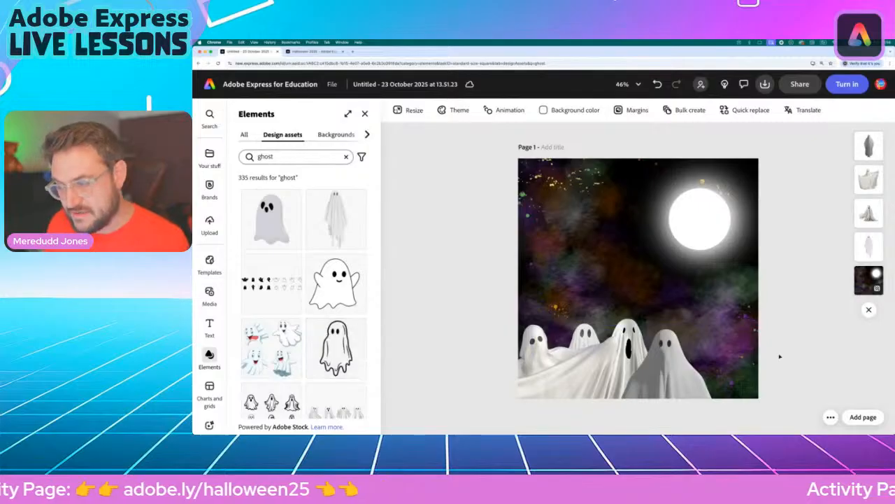
pyautogui.scroll(-5, 340, 350)
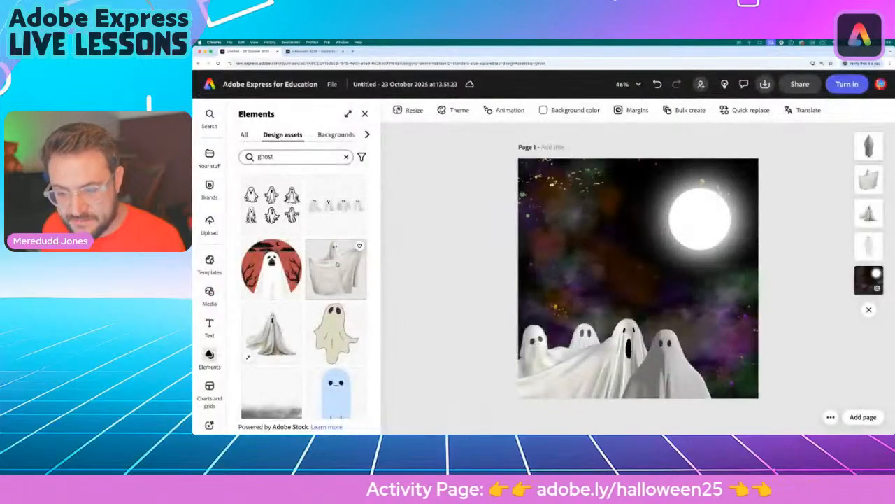
pyautogui.click(362, 221)
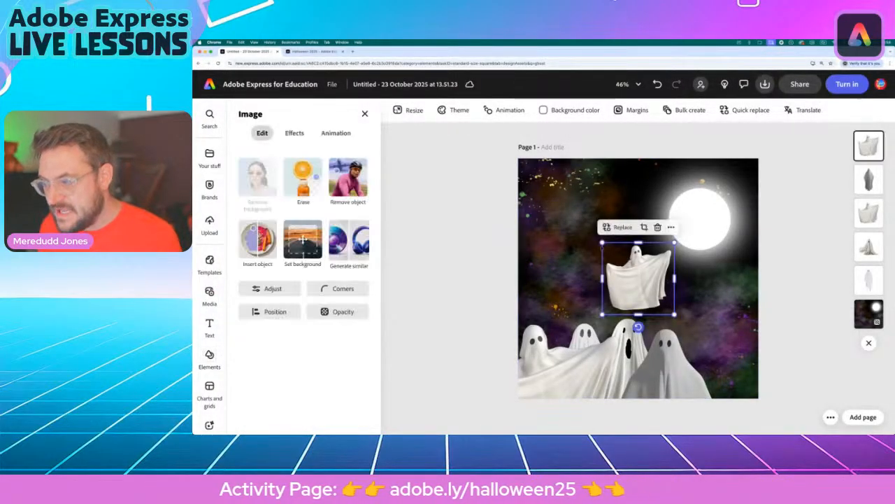
pyautogui.moveTo(601, 242); pyautogui.dragTo(631, 237)
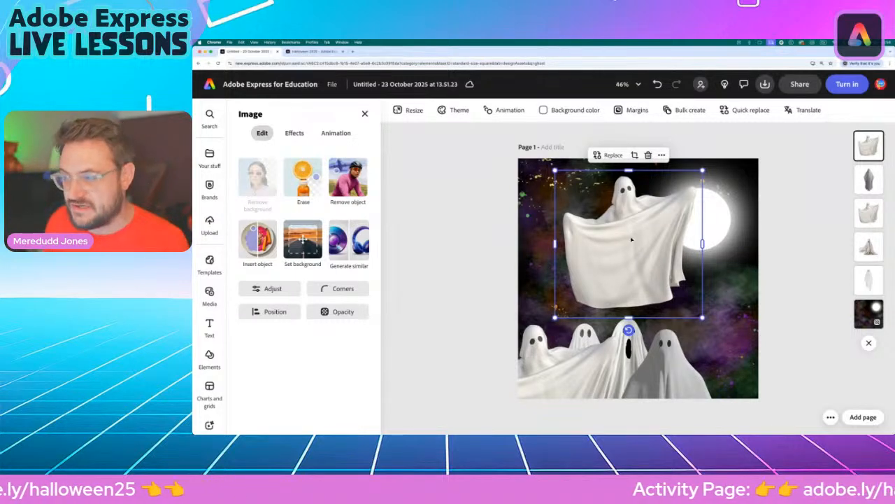
pyautogui.moveTo(631, 239); pyautogui.dragTo(621, 242)
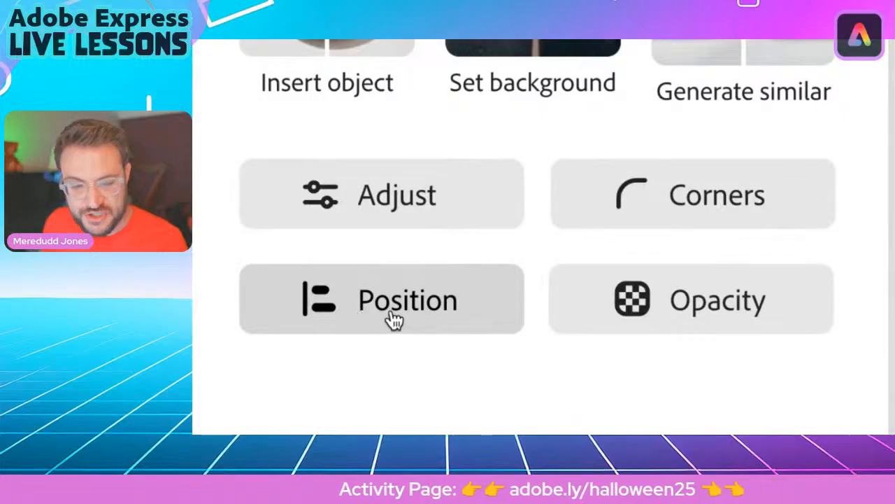
# - Flip the new outstretched ghost horizontally and move it down to the page's lower-right corner
pyautogui.click(394, 319)
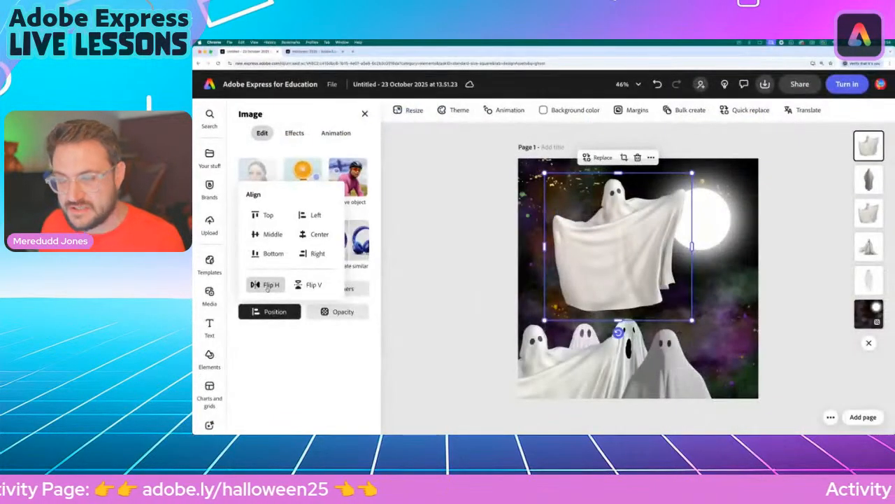
pyautogui.click(268, 286)
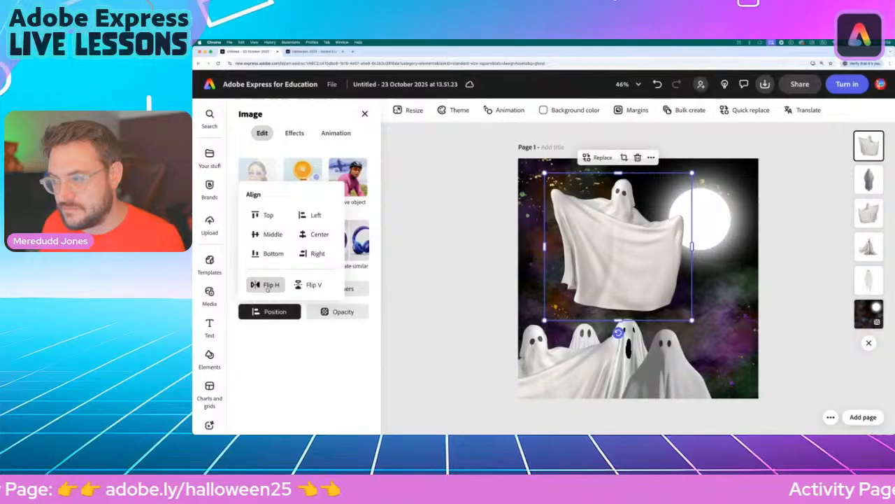
pyautogui.click(460, 274)
pyautogui.moveTo(631, 244); pyautogui.dragTo(758, 416)
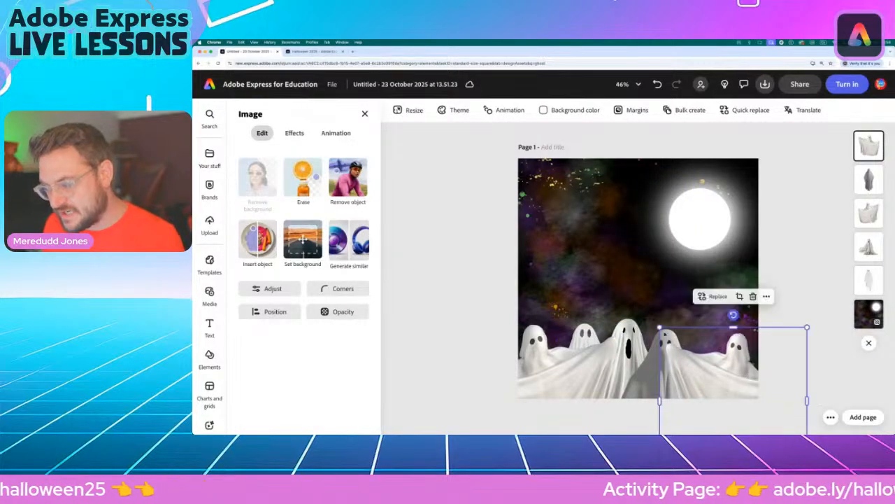
# - Enlarge the flipped ghost in the lower-right corner and reorder its layer directly above the background, behind the other ghosts
pyautogui.moveTo(660, 326); pyautogui.dragTo(630, 296)
pyautogui.moveTo(676, 363); pyautogui.dragTo(682, 376)
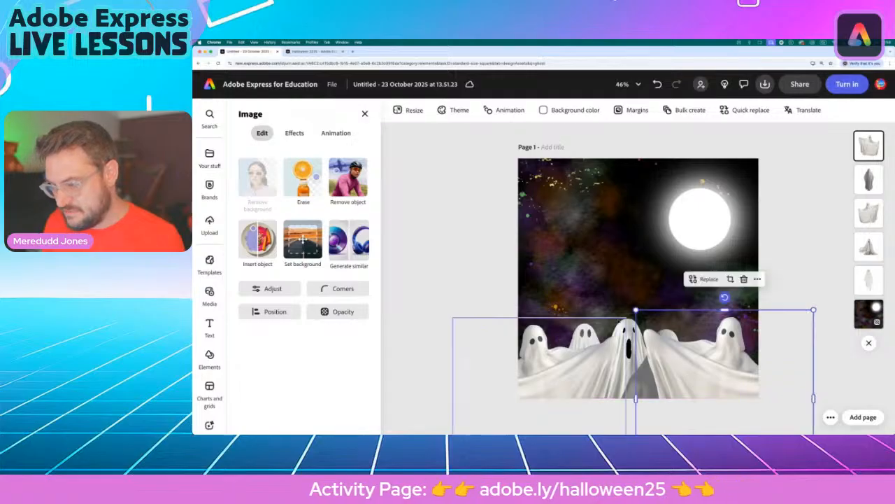
pyautogui.moveTo(636, 310); pyautogui.dragTo(620, 293)
pyautogui.moveTo(690, 356); pyautogui.dragTo(698, 370)
pyautogui.moveTo(868, 150); pyautogui.dragTo(869, 281)
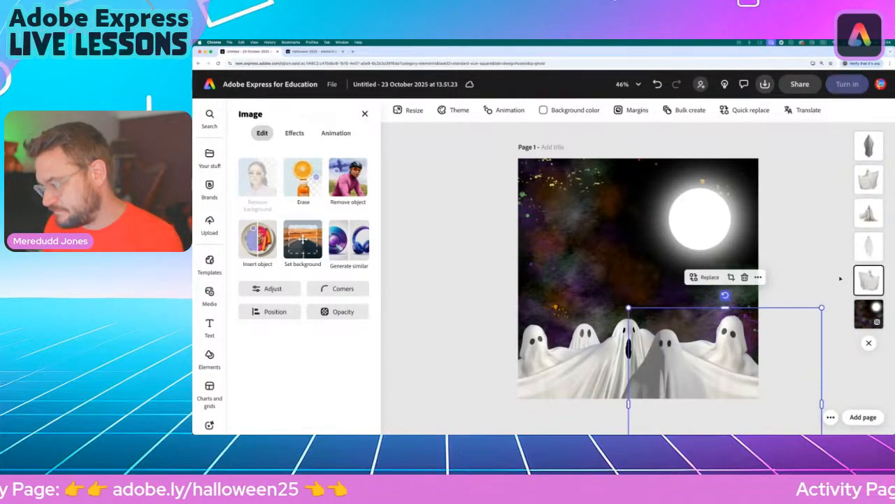
pyautogui.click(471, 320)
pyautogui.click(668, 378)
pyautogui.moveTo(668, 378); pyautogui.dragTo(678, 368)
pyautogui.moveTo(453, 317); pyautogui.dragTo(626, 434)
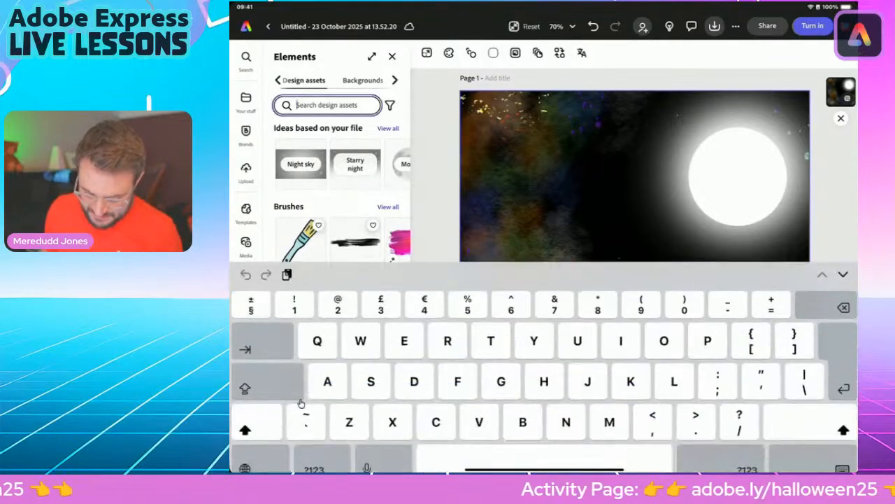
# - In the iPad version of the project, search the design assets for "Ghost"
pyautogui.write('d')
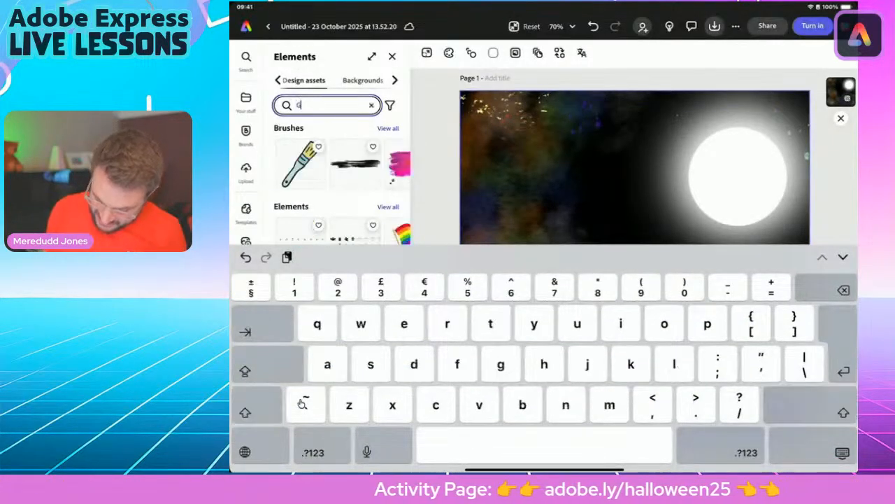
pyautogui.write('host')
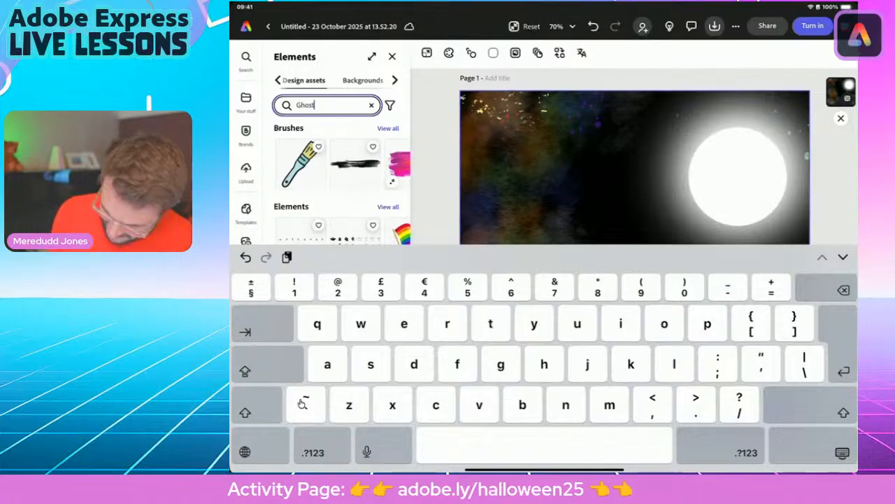
pyautogui.press('Return')
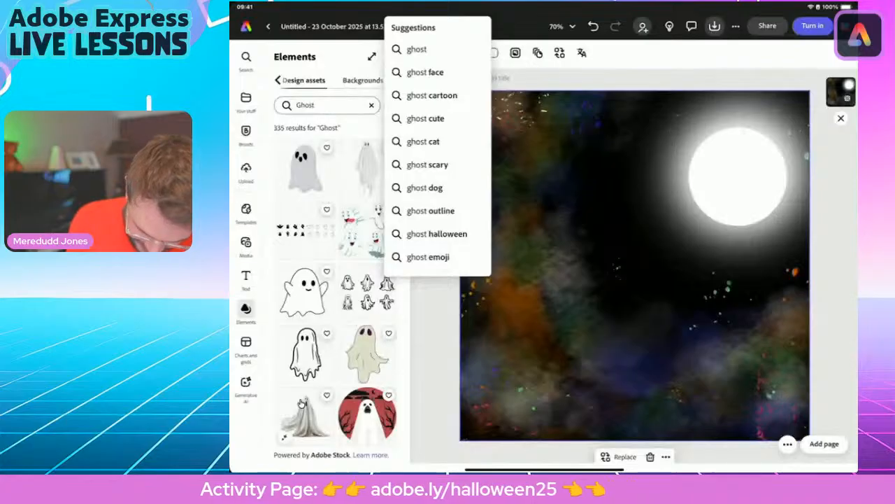
# - Add the pale grey cartoon ghost, enlarge it and place it partly off the page in the lower-right corner
pyautogui.click(301, 403)
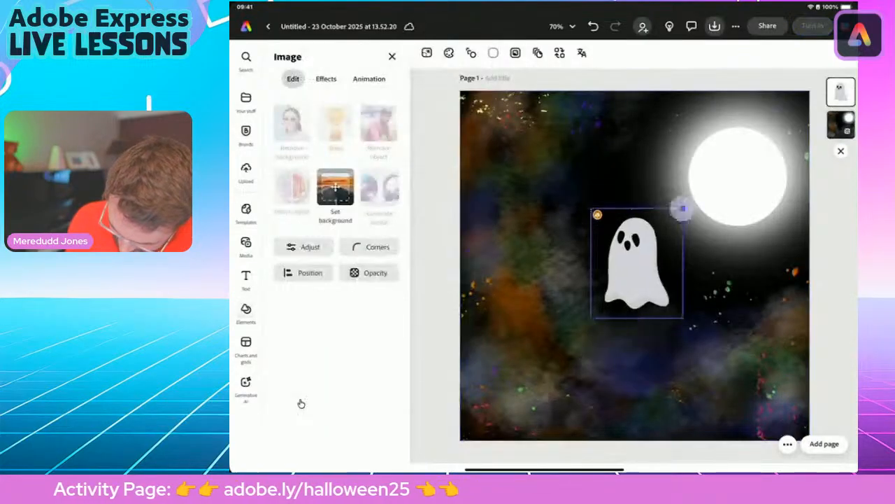
pyautogui.moveTo(682, 209); pyautogui.dragTo(735, 145)
pyautogui.moveTo(663, 231); pyautogui.dragTo(791, 402)
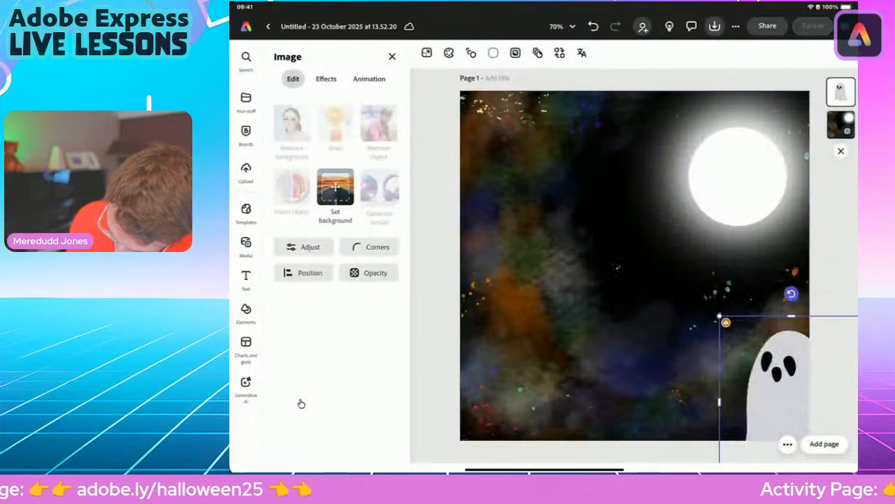
pyautogui.moveTo(720, 316); pyautogui.dragTo(693, 284)
pyautogui.moveTo(770, 370)
pyautogui.mouseDown()
pyautogui.moveTo(763, 383)
pyautogui.moveTo(774, 380)
pyautogui.mouseUp()
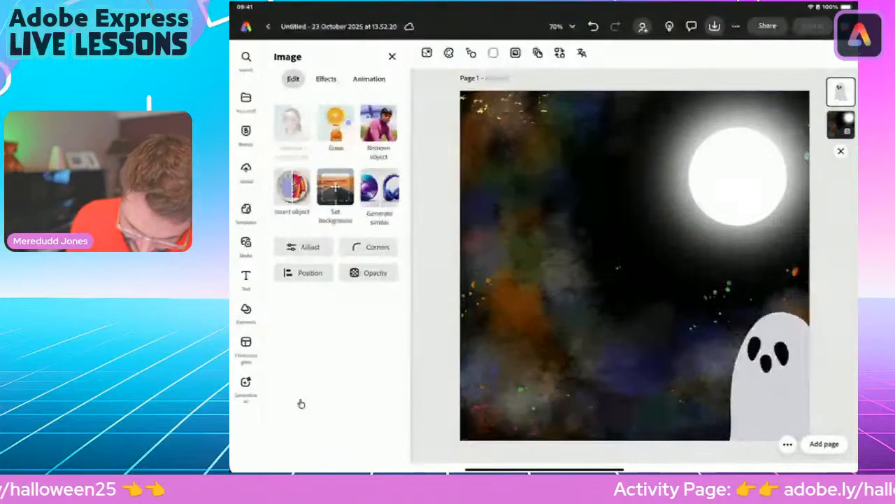
# - Add the beige leaning ghost from further down the results, enlarge it and place it at the lower edge, overlapping the grey ghost's left side
pyautogui.click(246, 309)
pyautogui.scroll(-3, 336, 280)
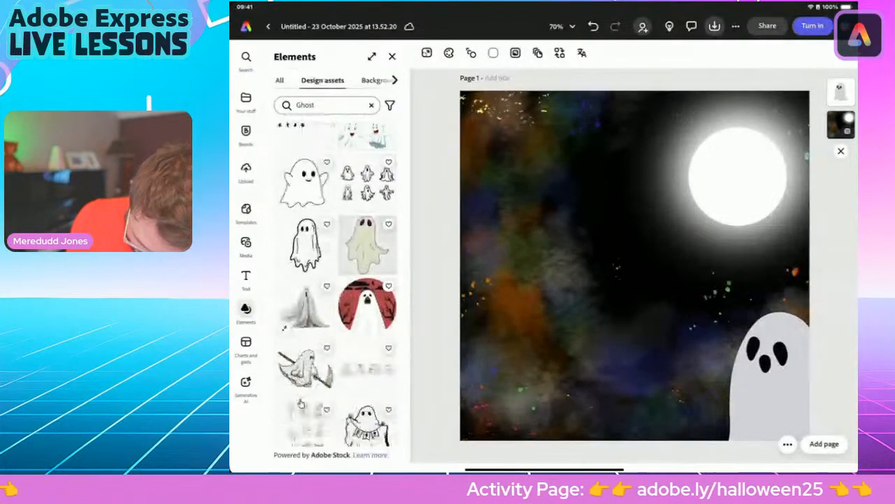
pyautogui.scroll(-5, 300, 404)
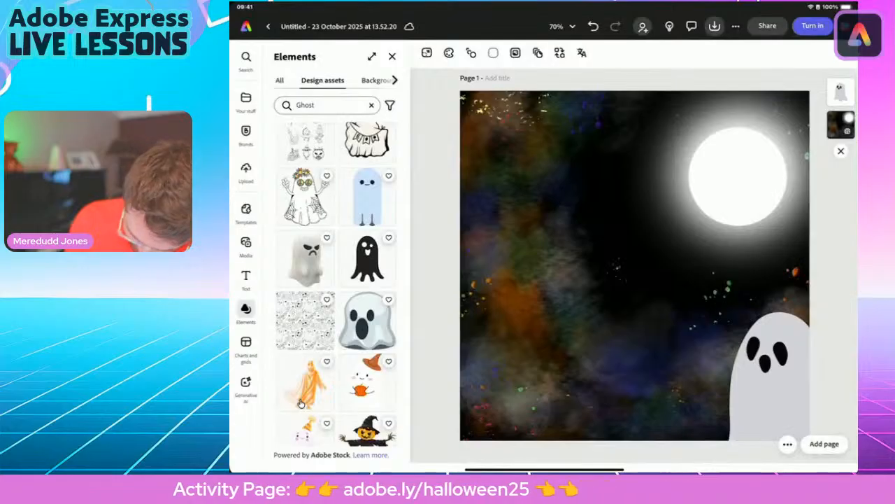
pyautogui.scroll(-6, 300, 403)
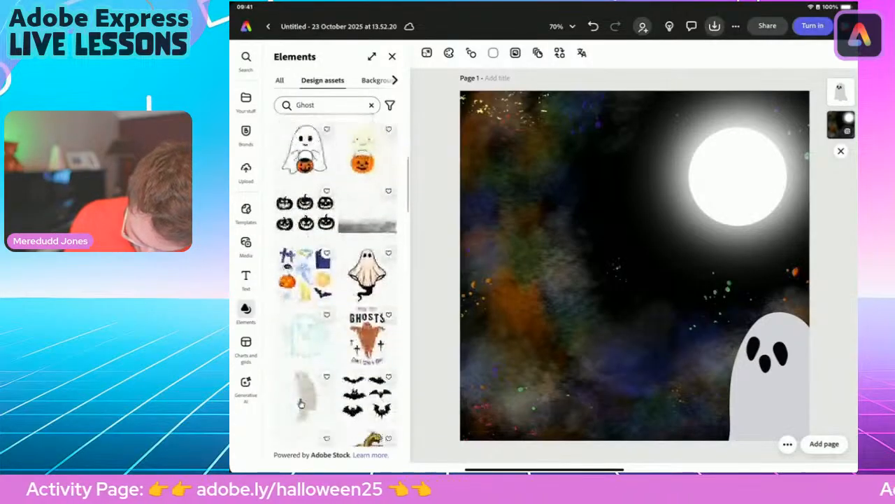
pyautogui.scroll(-3, 301, 403)
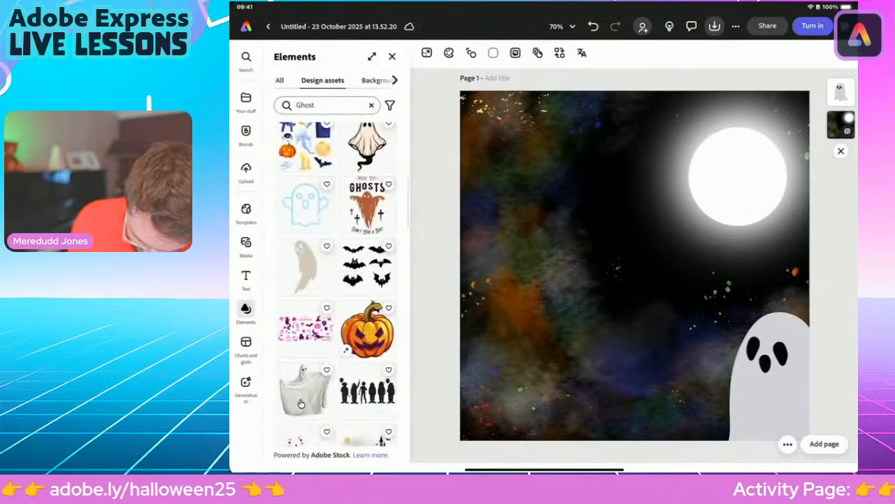
pyautogui.click(305, 266)
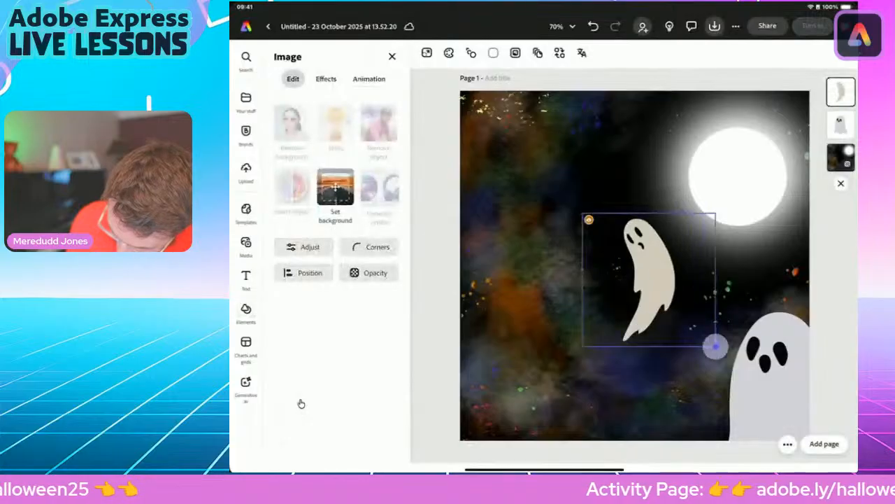
pyautogui.moveTo(715, 346); pyautogui.dragTo(799, 427)
pyautogui.moveTo(682, 308); pyautogui.dragTo(637, 440)
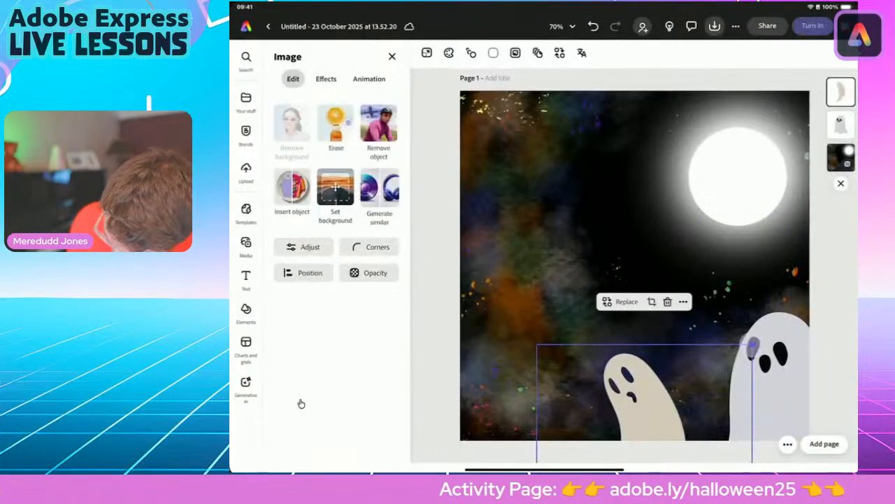
pyautogui.moveTo(752, 344); pyautogui.dragTo(819, 266)
pyautogui.moveTo(700, 392); pyautogui.dragTo(716, 429)
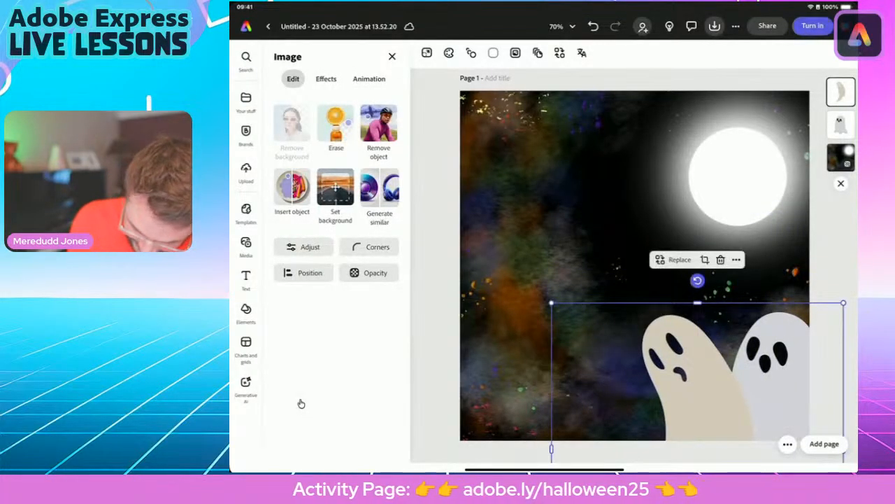
pyautogui.press('Escape')
# - Add the light blue rounded ghost, enlarge it and place it in the page's lower-left corner with both eyes showing and its legs off the page
pyautogui.scroll(-5, 300, 403)
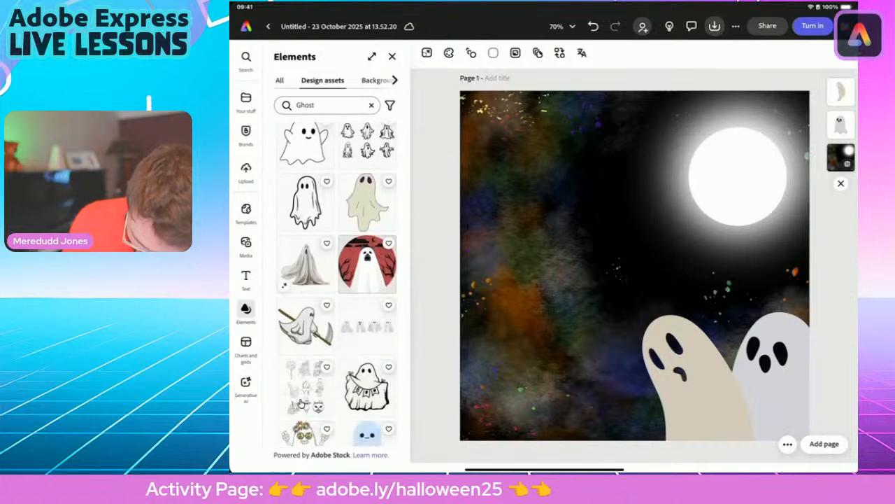
pyautogui.scroll(-4, 300, 404)
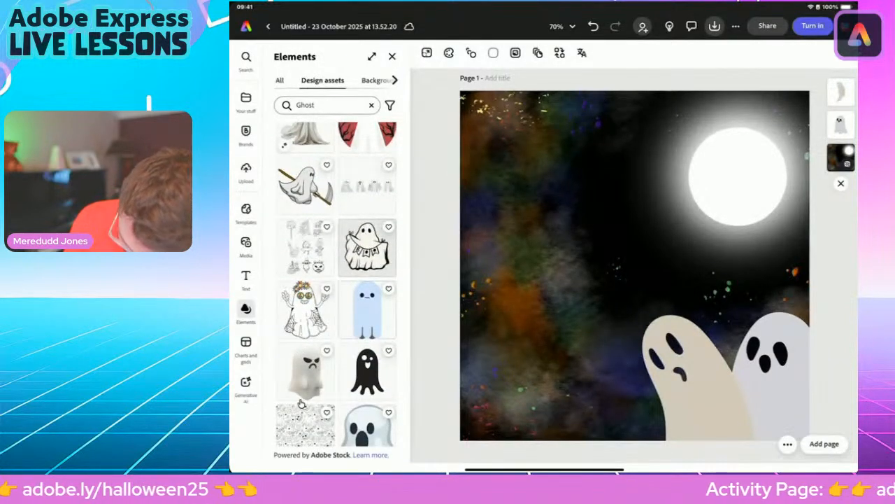
pyautogui.click(367, 310)
pyautogui.moveTo(662, 213); pyautogui.dragTo(735, 80)
pyautogui.moveTo(672, 198); pyautogui.dragTo(475, 426)
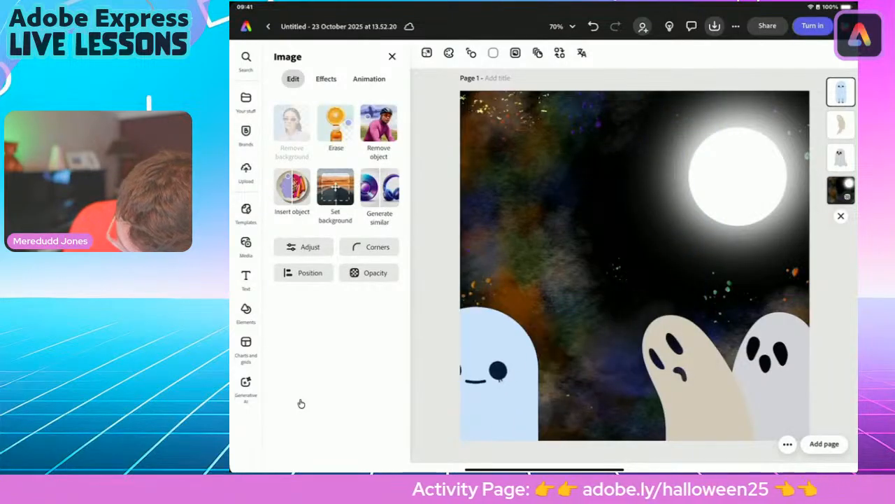
pyautogui.moveTo(482, 314); pyautogui.dragTo(521, 350)
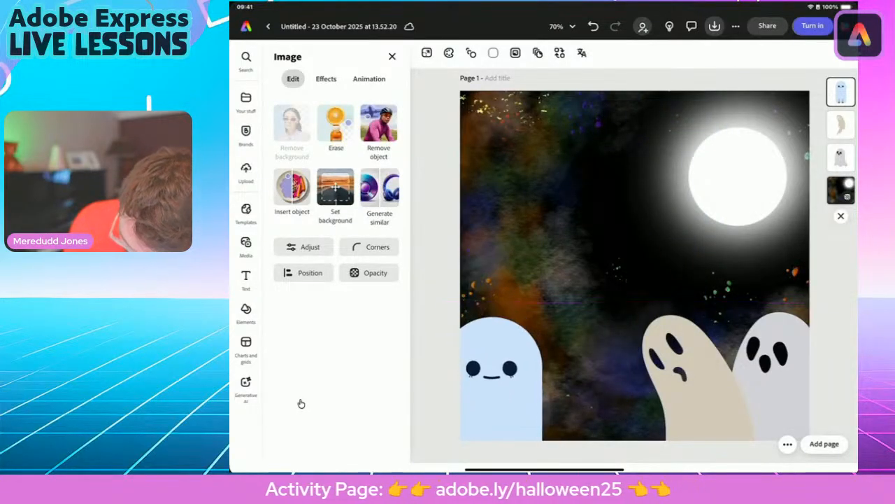
pyautogui.click(500, 378)
# - Find the white ghost with the wavy mouth further down the Ghost design assets and add it to the page
pyautogui.click(246, 311)
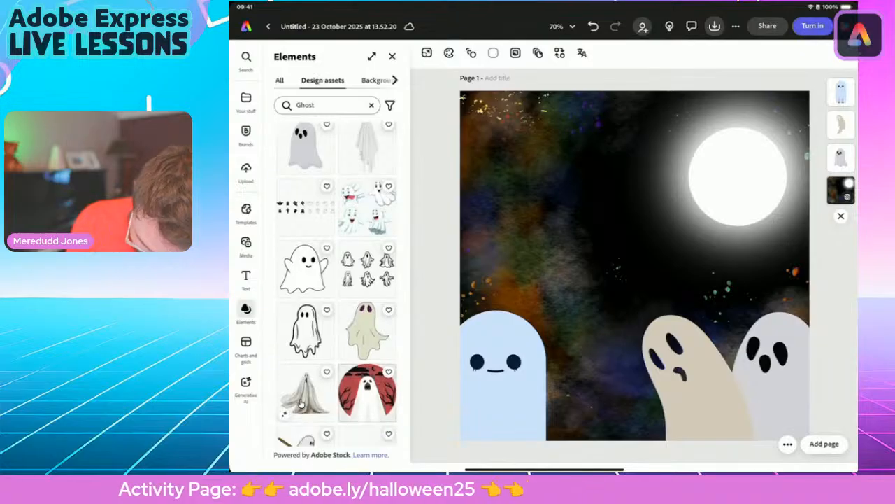
pyautogui.scroll(-5, 302, 397)
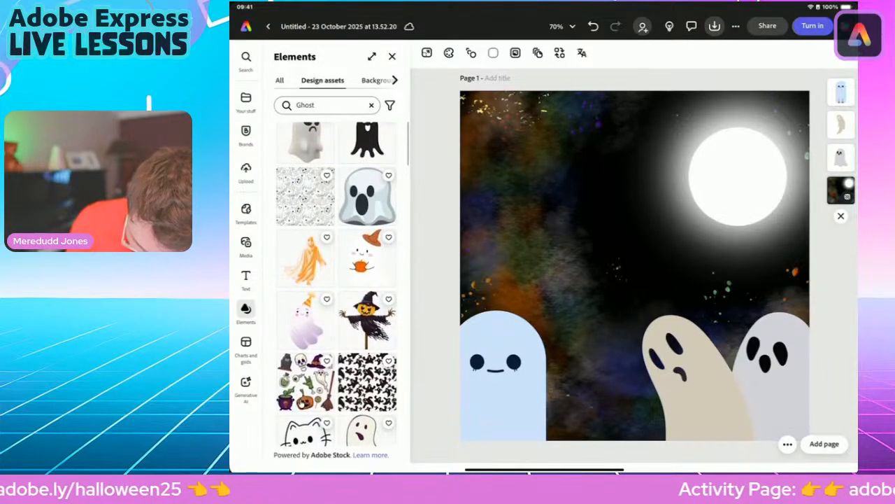
pyautogui.scroll(-15, 302, 402)
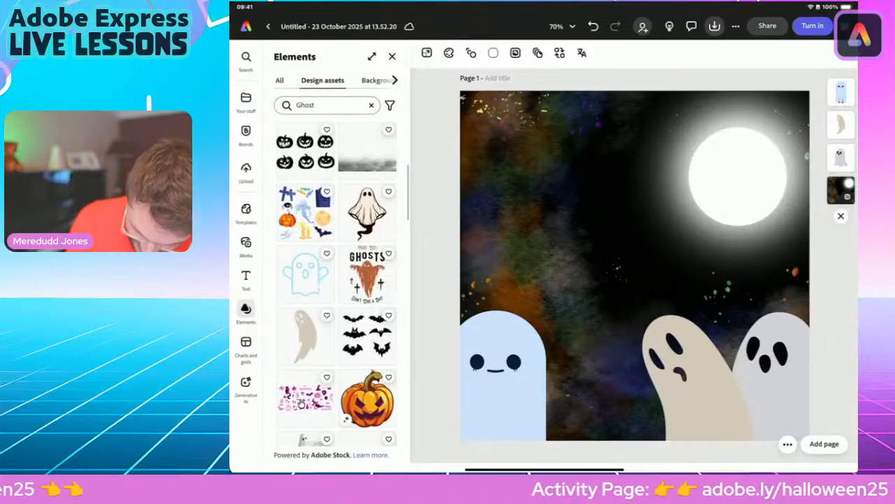
pyautogui.scroll(-8, 302, 402)
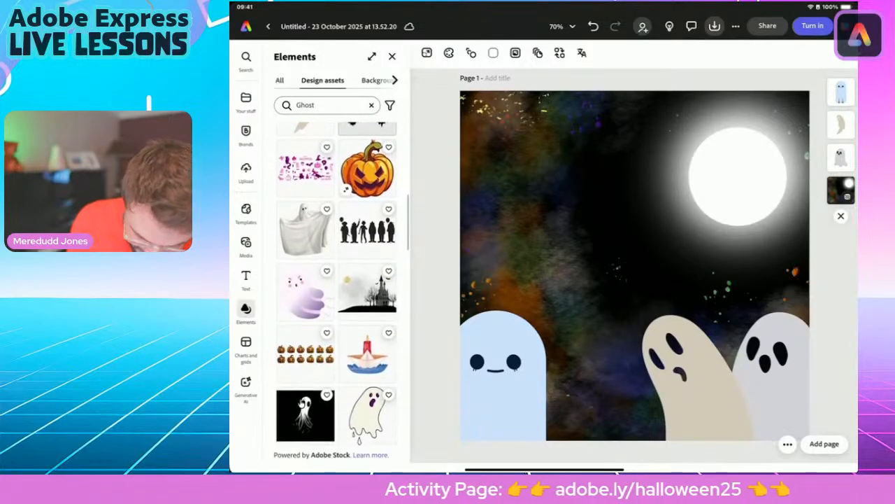
pyautogui.scroll(4, 301, 403)
pyautogui.scroll(-3, 300, 402)
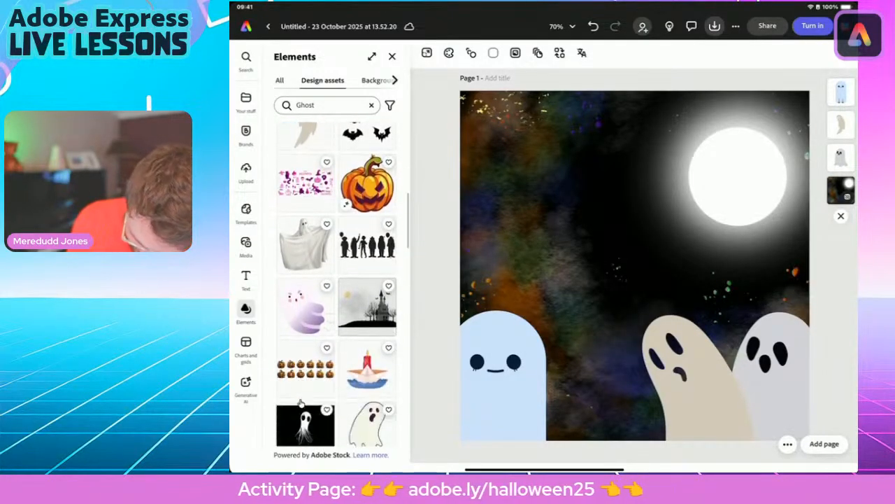
pyautogui.scroll(-1, 301, 403)
pyautogui.scroll(-2, 301, 403)
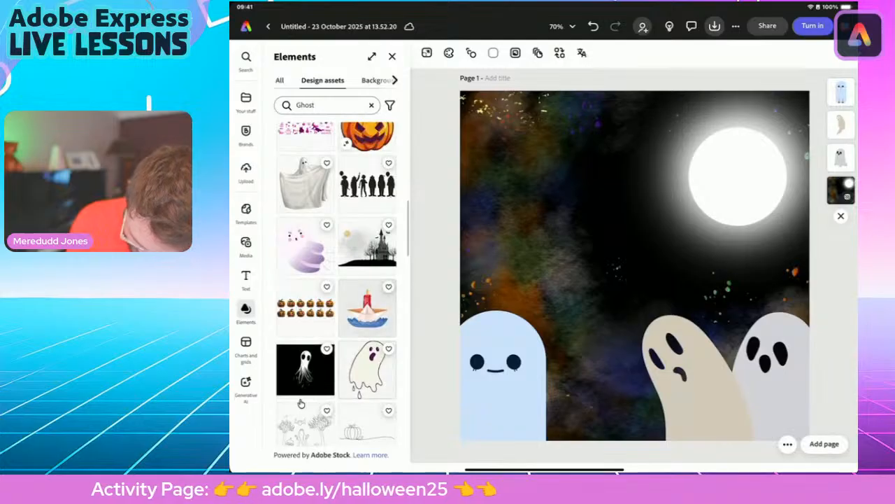
pyautogui.scroll(-3, 301, 403)
pyautogui.scroll(-5, 301, 403)
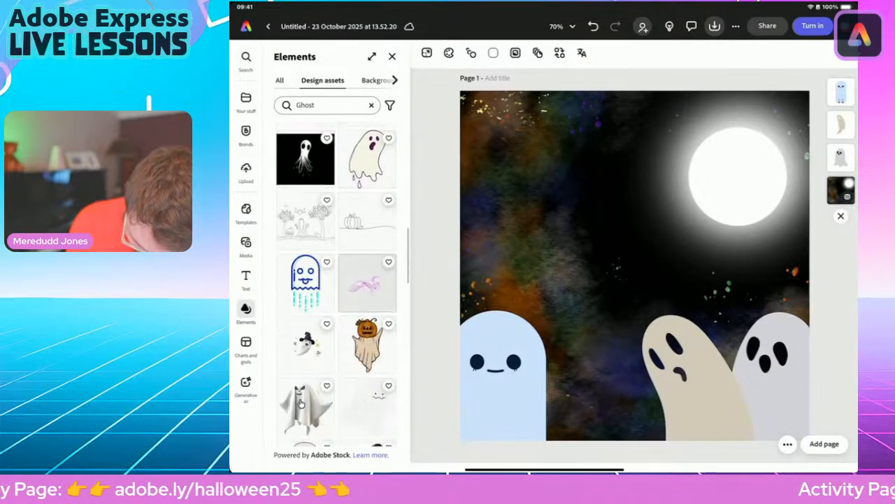
pyautogui.scroll(-3, 301, 403)
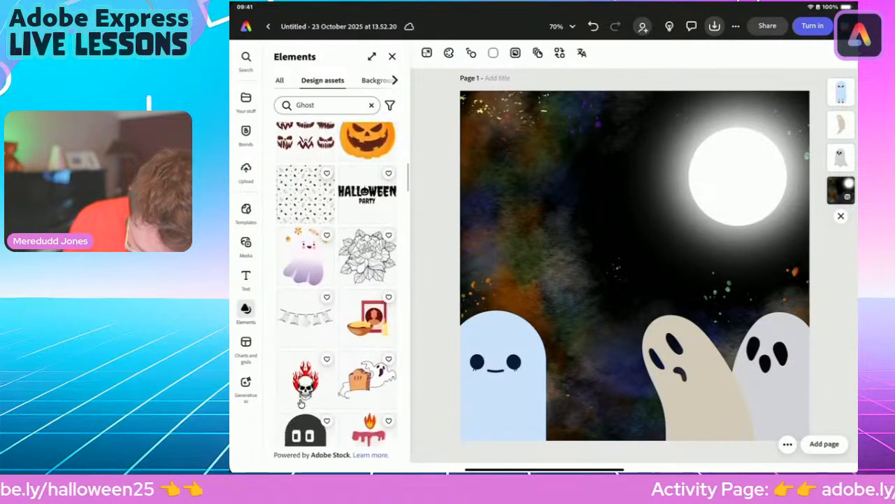
pyautogui.scroll(5, 301, 403)
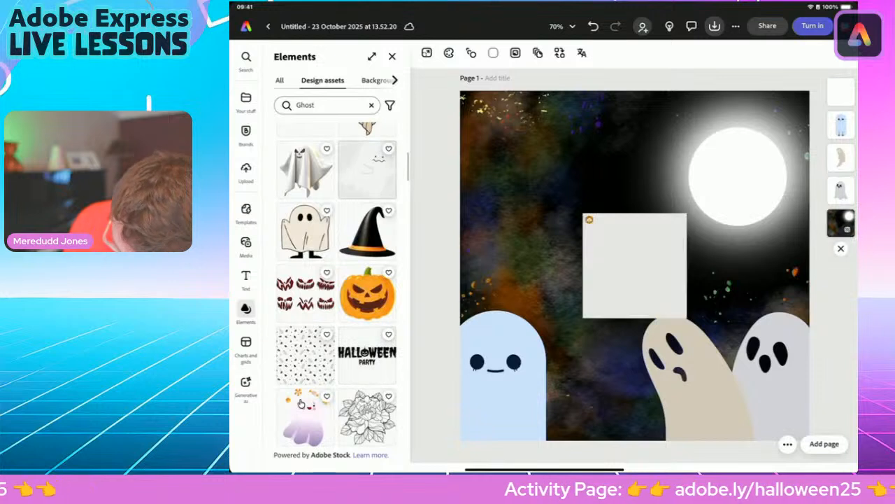
# - Enlarge the white wavy-mouthed ghost, tilt it counterclockwise and place it at the lower edge between the blue and beige ghosts
pyautogui.moveTo(582, 318); pyautogui.dragTo(576, 424)
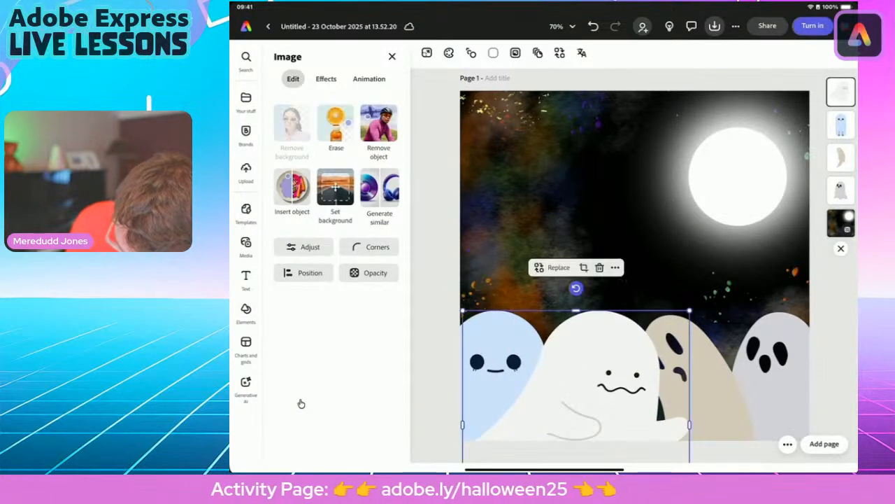
pyautogui.moveTo(577, 289); pyautogui.dragTo(538, 295)
pyautogui.moveTo(588, 378); pyautogui.dragTo(601, 387)
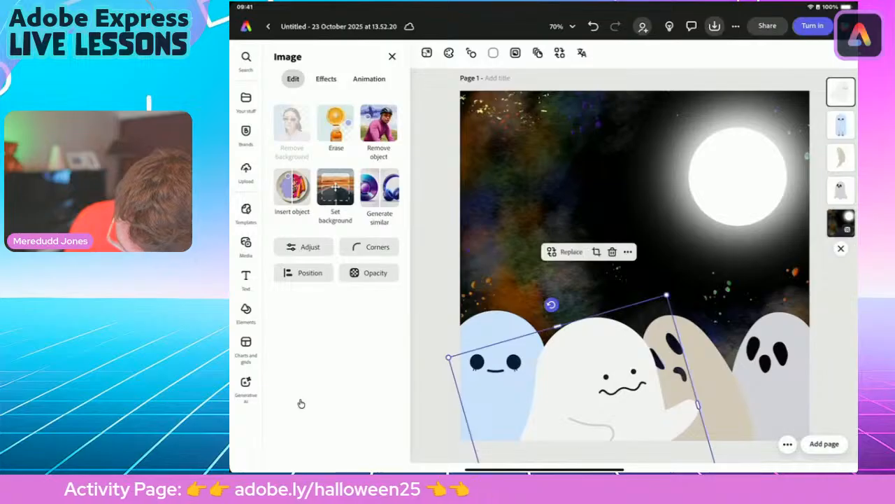
pyautogui.moveTo(448, 357); pyautogui.dragTo(482, 376)
pyautogui.moveTo(617, 402); pyautogui.dragTo(599, 381)
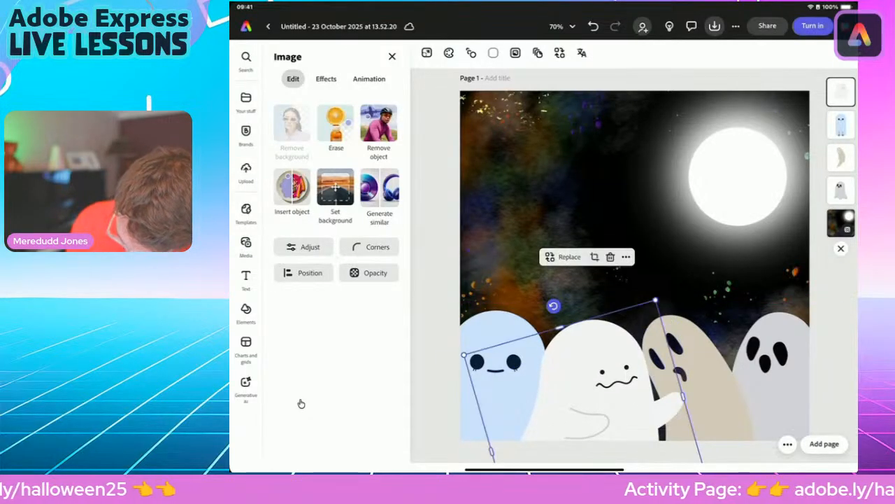
pyautogui.click(246, 312)
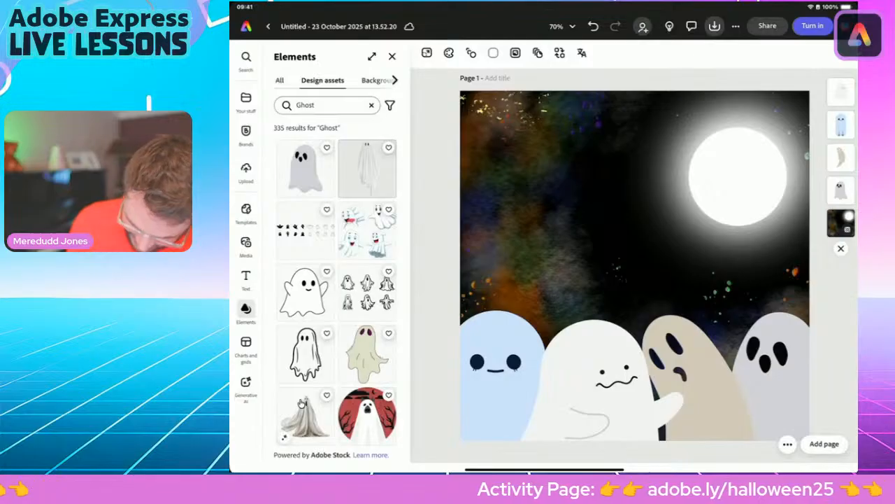
pyautogui.click(245, 309)
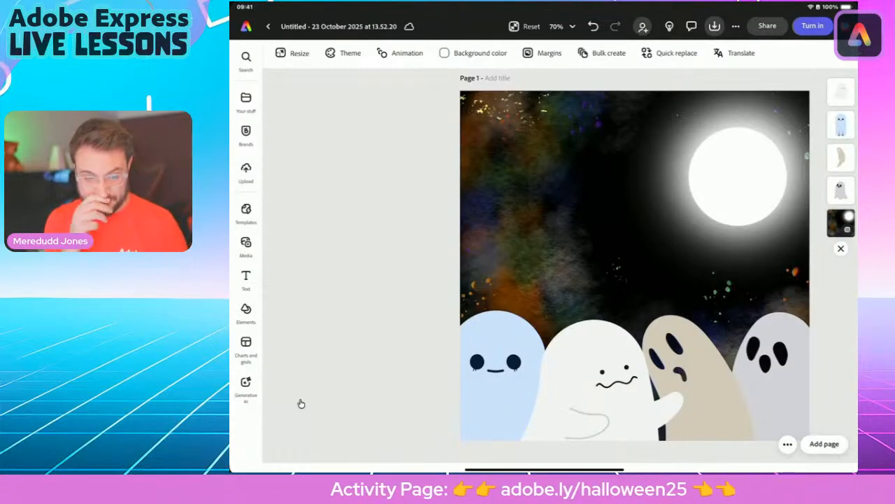
pyautogui.scroll(-2, 635, 265)
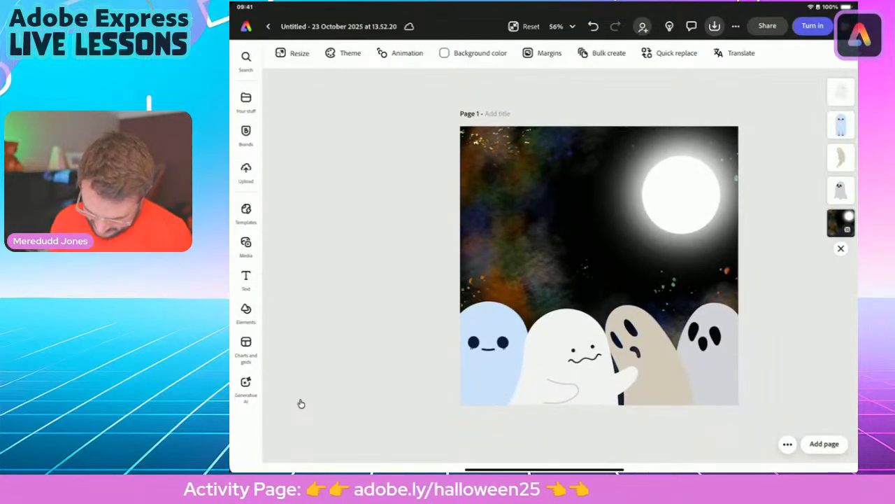
# - Move the white ghost and the light blue ghost slightly lower so more of their bodies extends off the page
pyautogui.click(572, 358)
pyautogui.moveTo(593, 370); pyautogui.dragTo(593, 392)
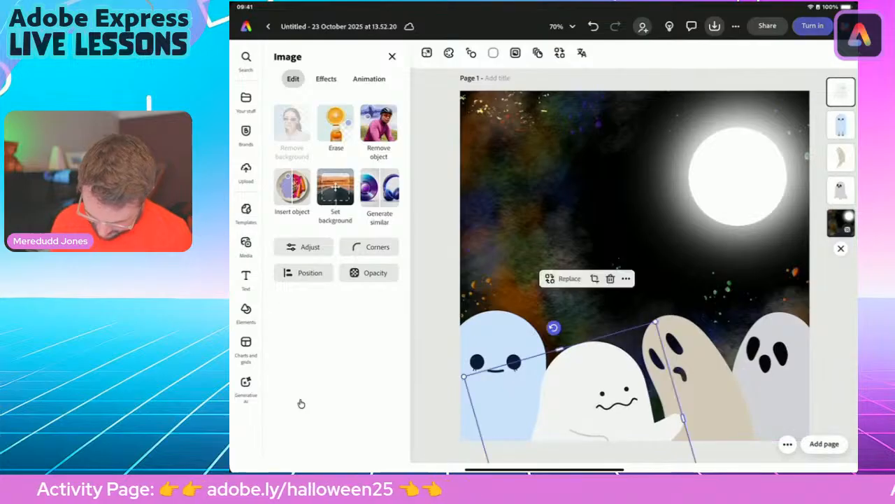
pyautogui.click(498, 364)
pyautogui.moveTo(498, 363); pyautogui.dragTo(499, 390)
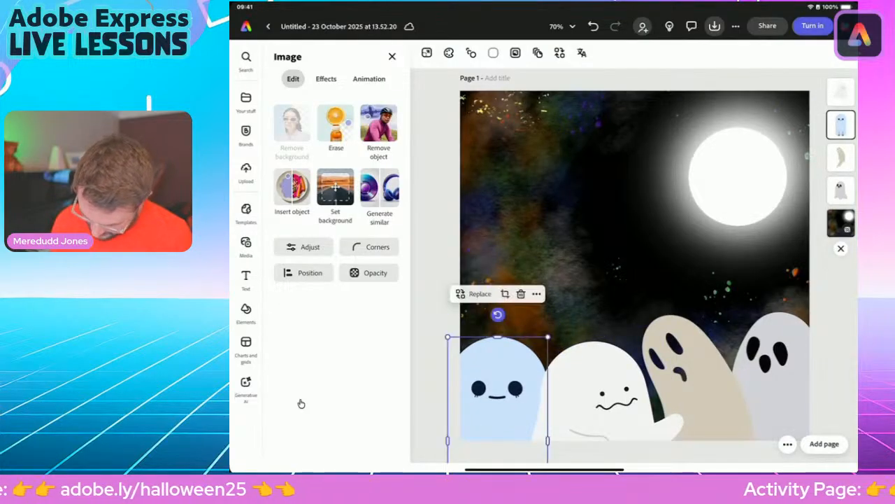
# - Rotate the beige ghost more upright beside the white ghost's arm, and lower the grey ghost in the page's corner
pyautogui.click(689, 371)
pyautogui.moveTo(551, 301); pyautogui.dragTo(520, 271)
pyautogui.moveTo(682, 360); pyautogui.dragTo(703, 401)
pyautogui.moveTo(703, 290); pyautogui.dragTo(743, 295)
pyautogui.moveTo(699, 378); pyautogui.dragTo(681, 379)
pyautogui.click(773, 367)
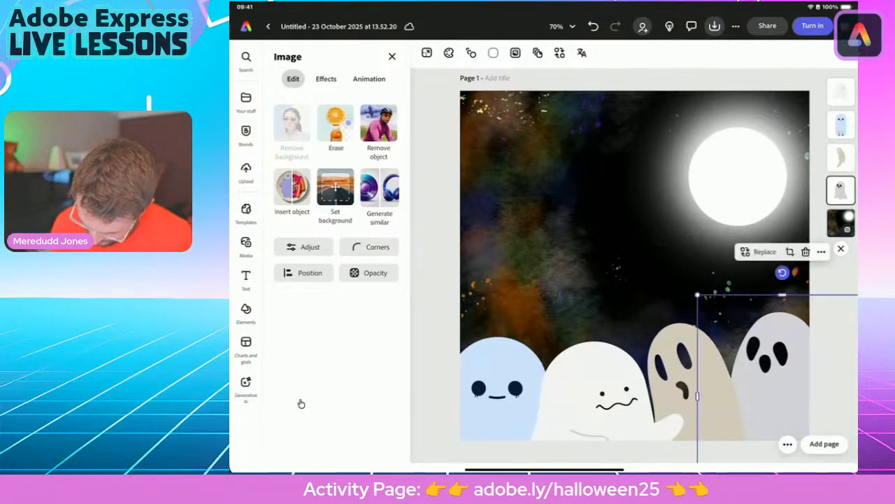
pyautogui.moveTo(769, 350); pyautogui.dragTo(765, 373)
# - Enlarge the white ghost slightly and shift it right so its arm overlaps the beige ghost, leaving nothing selected
pyautogui.click(595, 384)
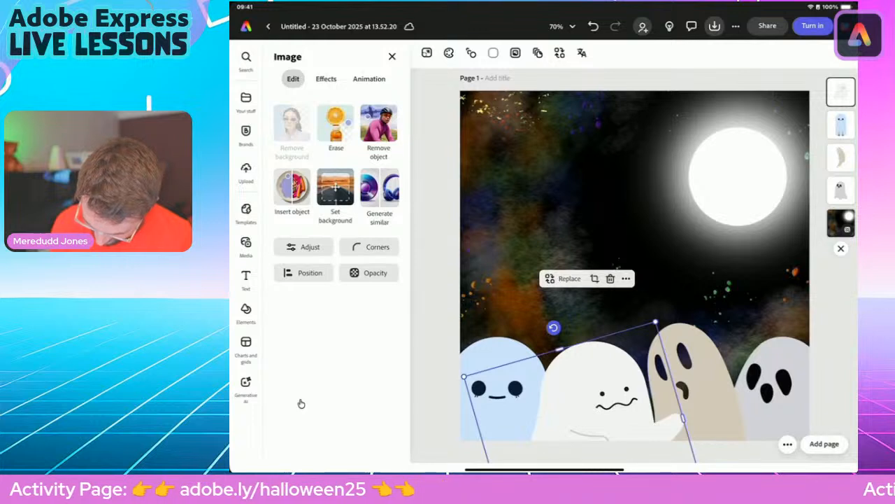
pyautogui.moveTo(655, 322); pyautogui.dragTo(660, 314)
pyautogui.moveTo(601, 392); pyautogui.dragTo(610, 399)
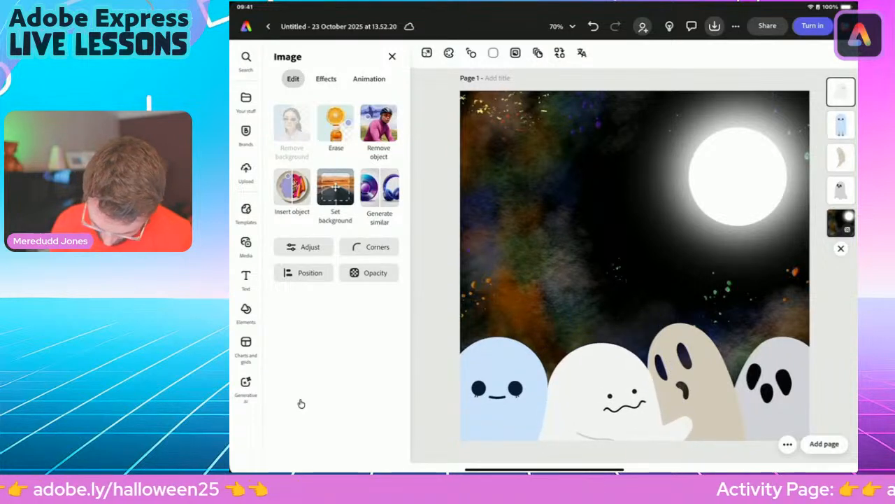
pyautogui.press('Escape')
pyautogui.scroll(-3, 635, 265)
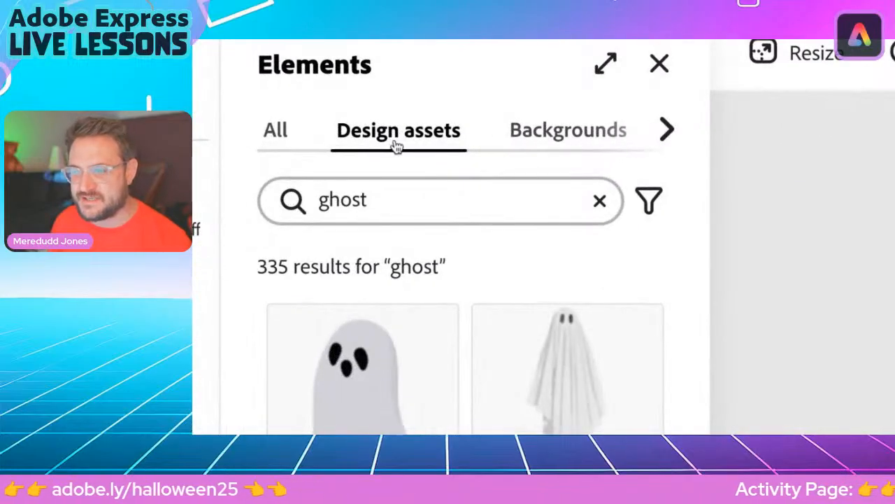
# - In the desktop version of the project, search the design assets for "wooden sign"
pyautogui.click(392, 193)
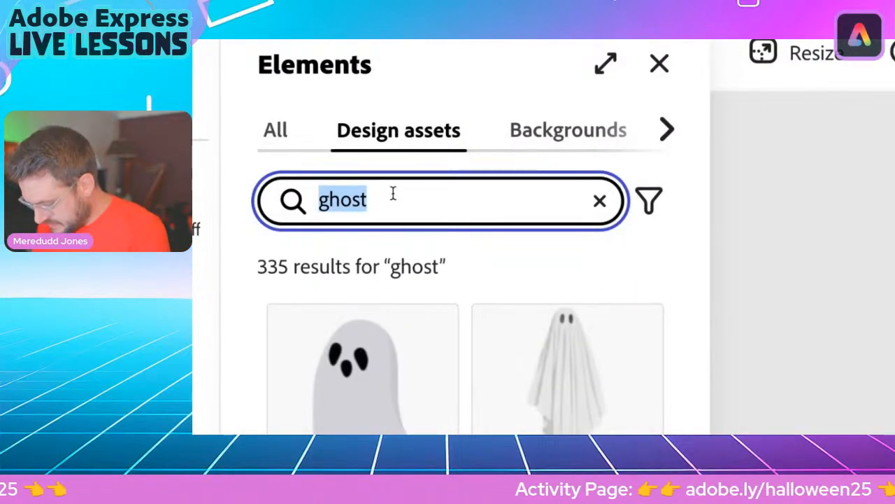
pyautogui.write('w')
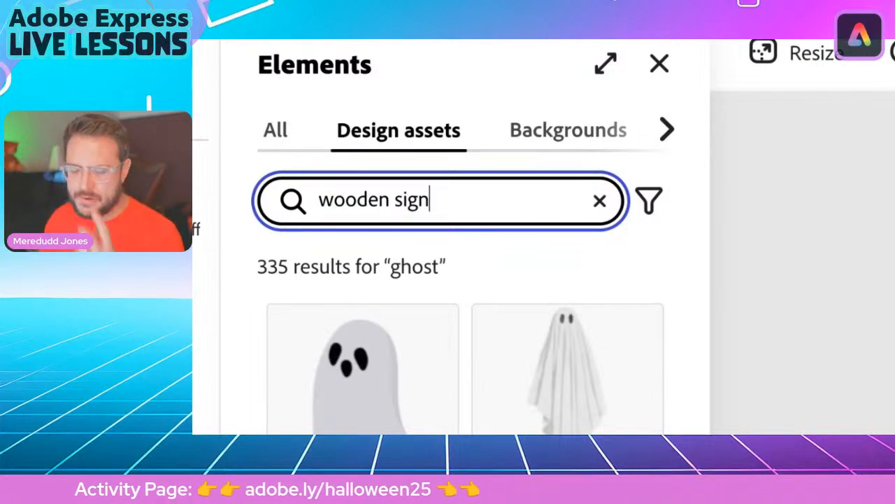
pyautogui.write('ooden sign')
pyautogui.press('Return')
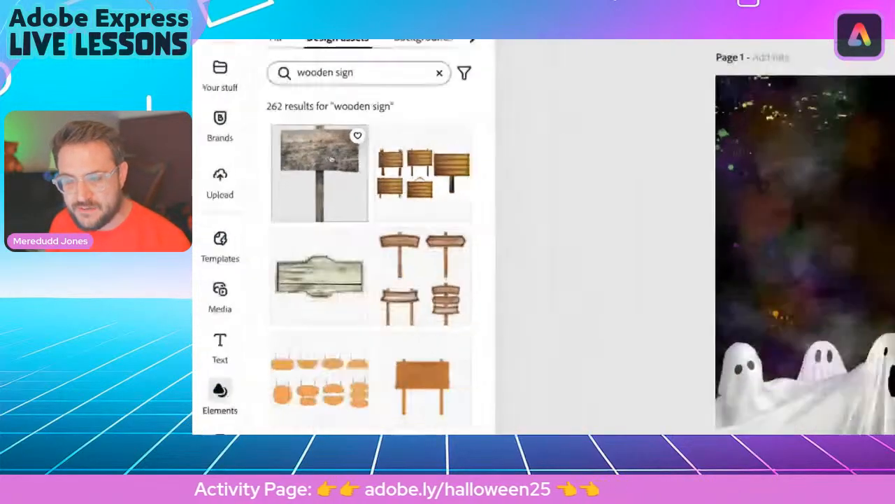
# - Browse the wooden sign results and add the weathered grey rectangular sign on a single post to the page
pyautogui.scroll(-2, 358, 281)
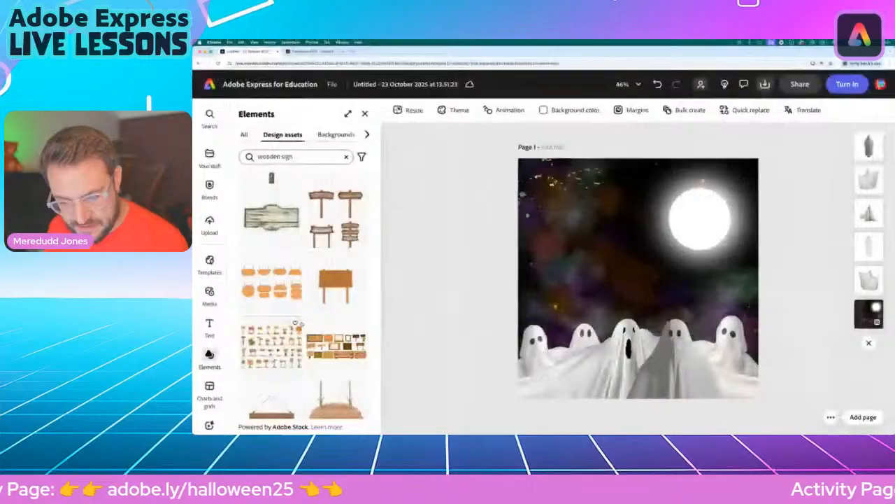
pyautogui.scroll(-3, 284, 338)
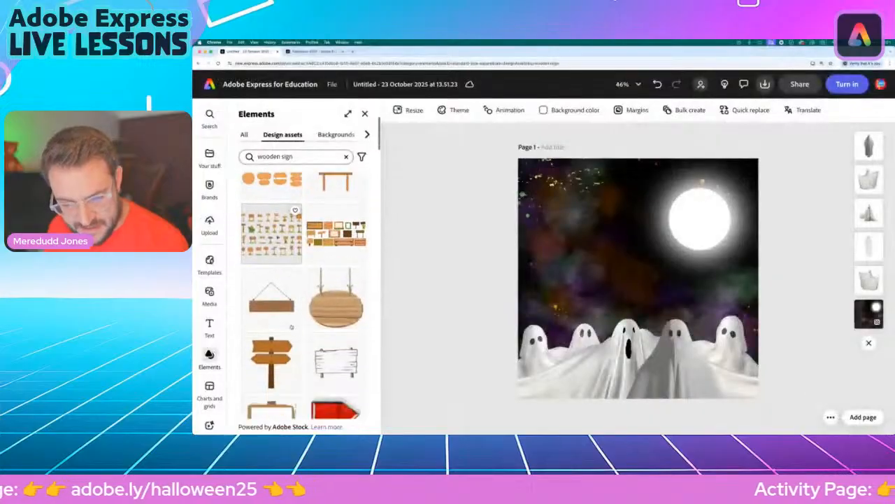
pyautogui.scroll(-5, 284, 338)
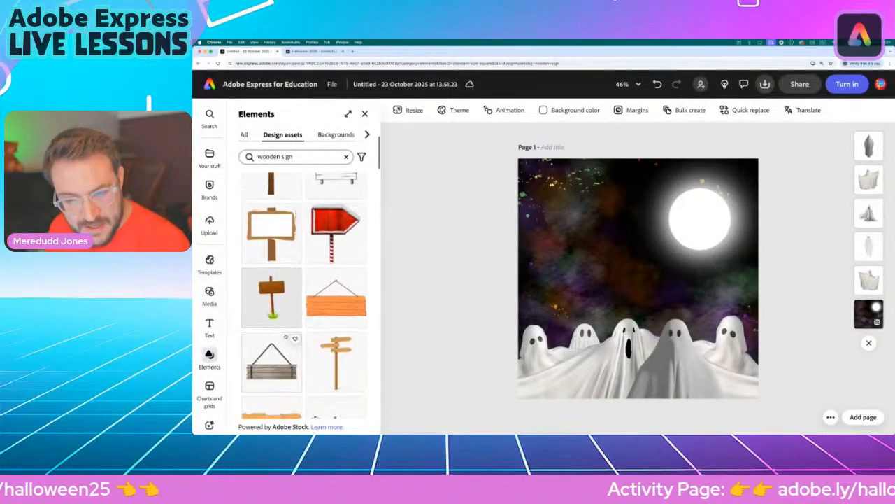
pyautogui.scroll(-6, 286, 336)
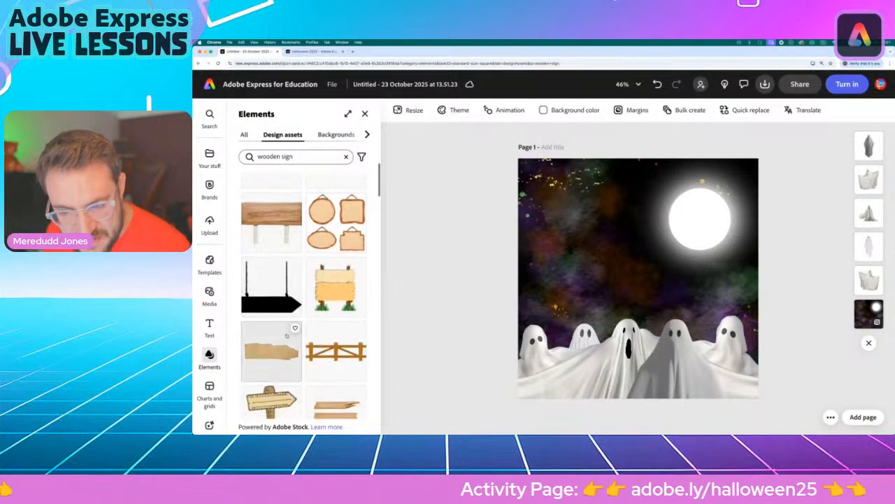
pyautogui.scroll(-5, 286, 336)
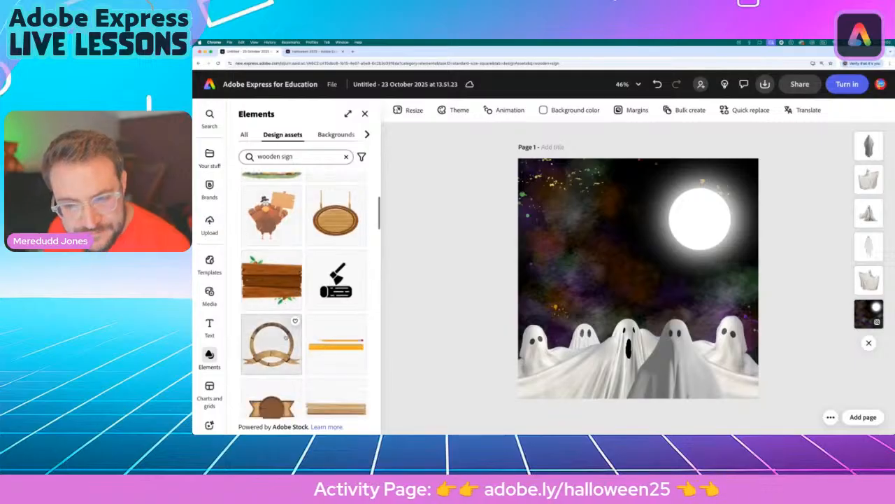
pyautogui.scroll(15, 286, 336)
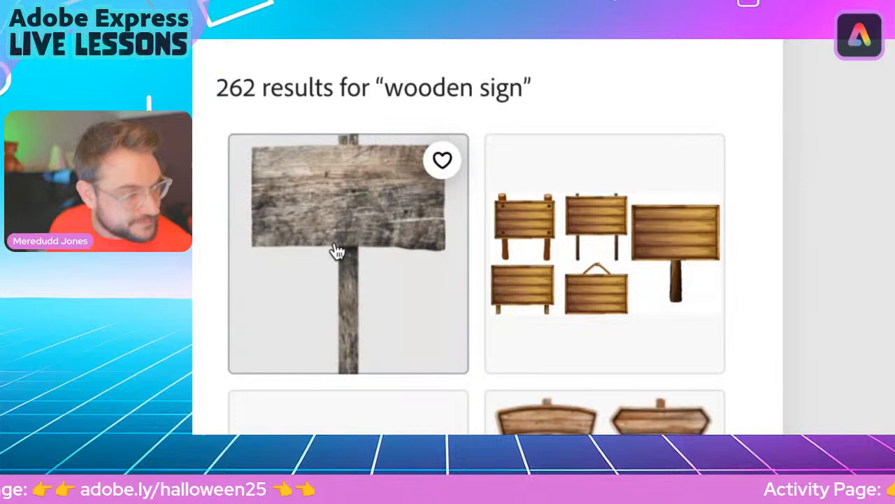
pyautogui.click(334, 249)
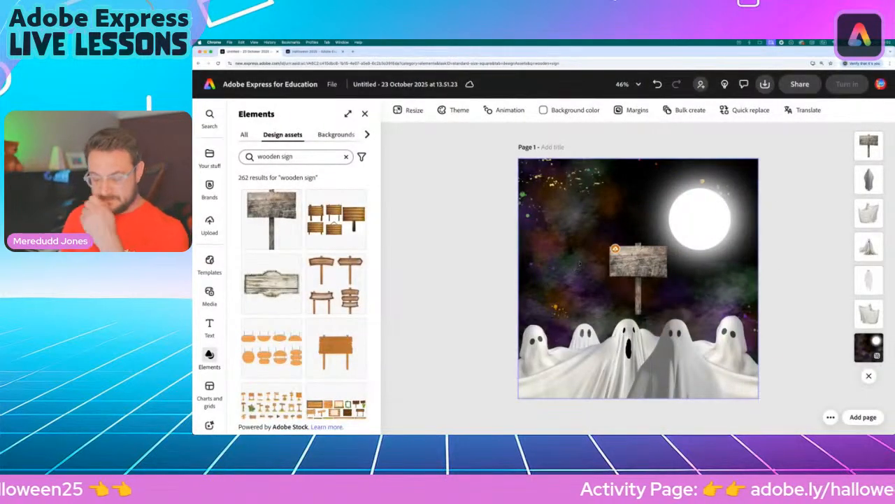
# - Enlarge the wooden sign to over half the page width and stand it left of centre in front of the ghosts, clear of the moon
pyautogui.click(638, 263)
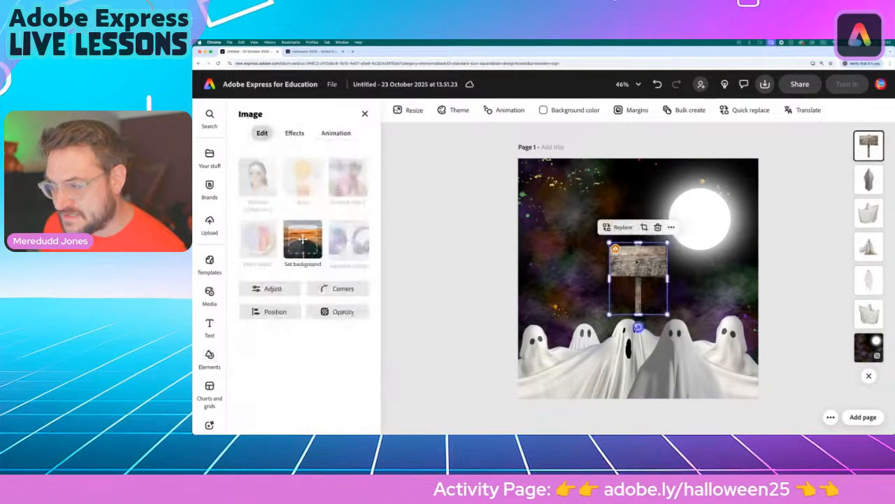
pyautogui.moveTo(638, 262); pyautogui.dragTo(554, 218)
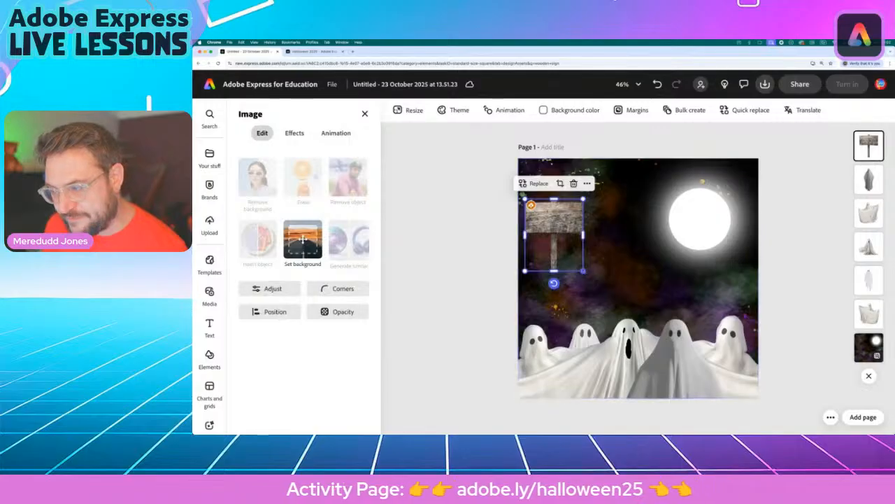
pyautogui.moveTo(584, 270); pyautogui.dragTo(720, 433)
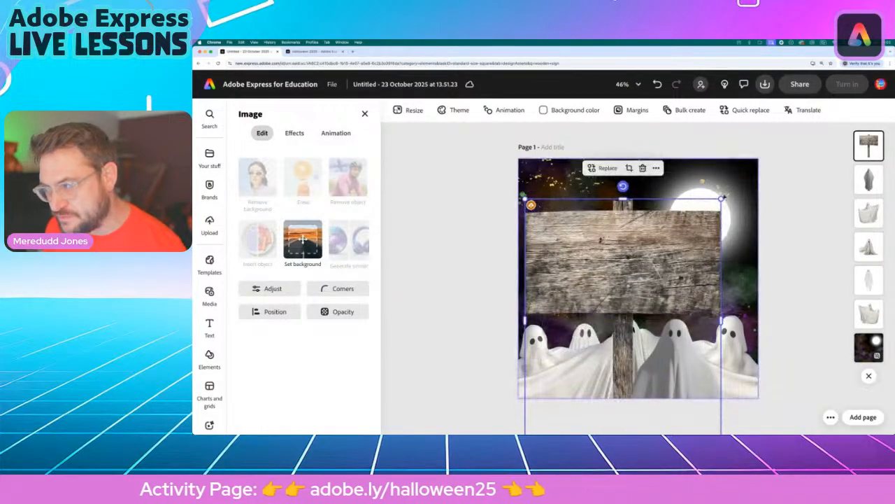
pyautogui.moveTo(722, 198); pyautogui.dragTo(695, 232)
pyautogui.moveTo(617, 270); pyautogui.dragTo(626, 221)
pyautogui.moveTo(702, 183); pyautogui.dragTo(674, 220)
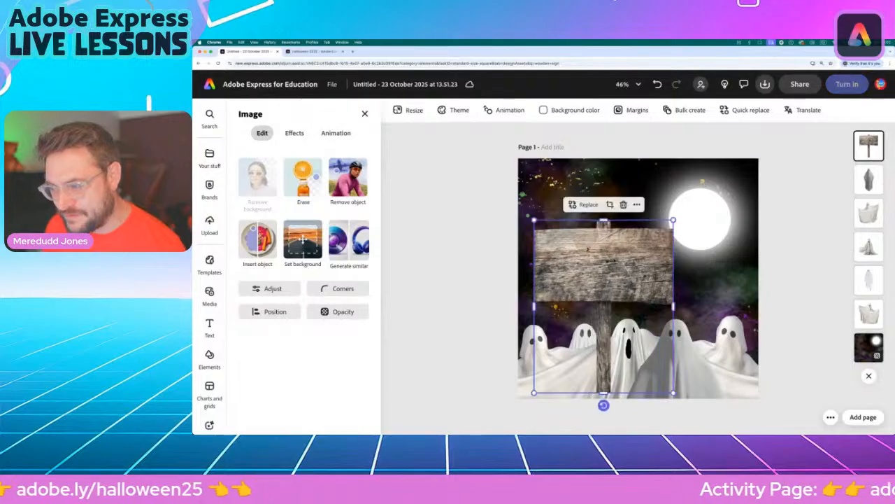
# - Fine-tune the weathered wooden sign's size and position so its whole board sits between the page's left edge and the moon
pyautogui.moveTo(604, 259)
pyautogui.mouseDown()
pyautogui.moveTo(582, 251)
pyautogui.moveTo(588, 255)
pyautogui.mouseUp()
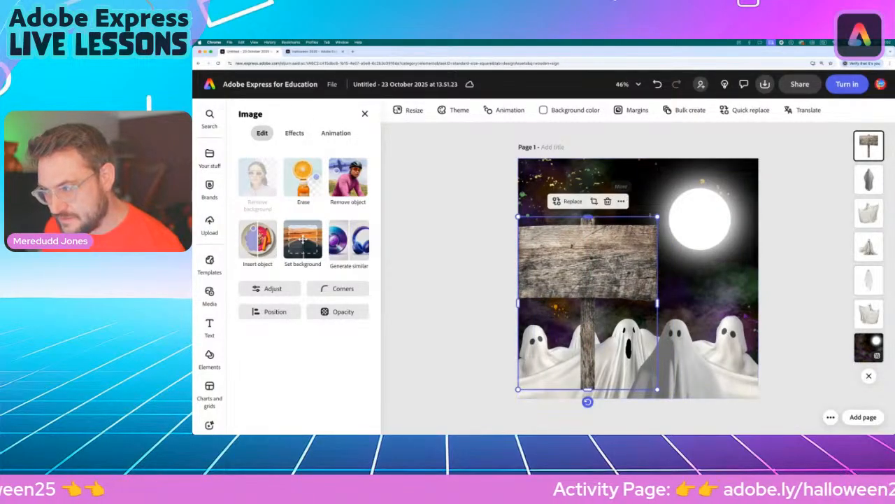
pyautogui.moveTo(657, 217); pyautogui.dragTo(647, 230)
pyautogui.moveTo(610, 254); pyautogui.dragTo(619, 252)
pyautogui.moveTo(658, 227); pyautogui.dragTo(664, 220)
pyautogui.moveTo(611, 273); pyautogui.dragTo(616, 271)
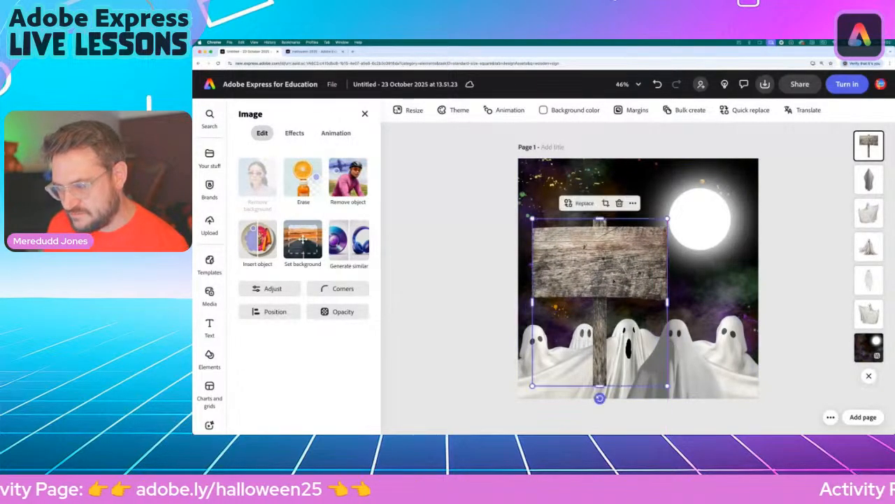
# - Tilt the weathered sign slightly counter-clockwise, enlarge it a little, and lower it until its post reaches the page's bottom edge
pyautogui.moveTo(600, 398)
pyautogui.mouseDown()
pyautogui.moveTo(684, 350)
pyautogui.moveTo(538, 374)
pyautogui.moveTo(616, 396)
pyautogui.mouseUp()
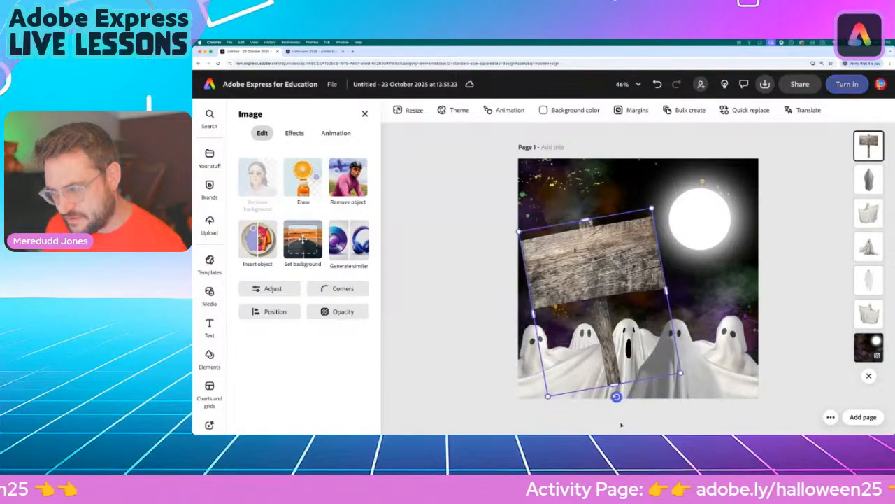
pyautogui.moveTo(682, 373); pyautogui.dragTo(691, 382)
pyautogui.moveTo(612, 260); pyautogui.dragTo(613, 265)
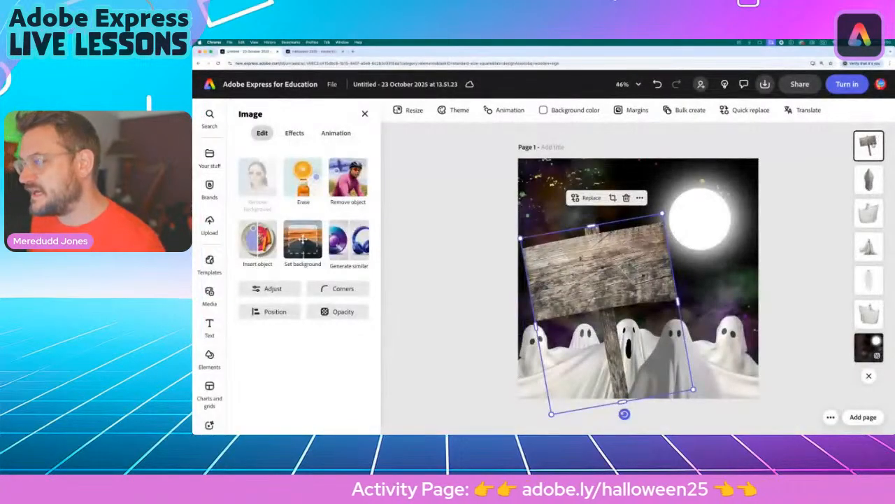
# - Move the weathered sign's layer behind all the ghosts, just above the background, leaving nothing selected
pyautogui.moveTo(830, 189); pyautogui.dragTo(705, 254)
pyautogui.moveTo(834, 168); pyautogui.dragTo(854, 311)
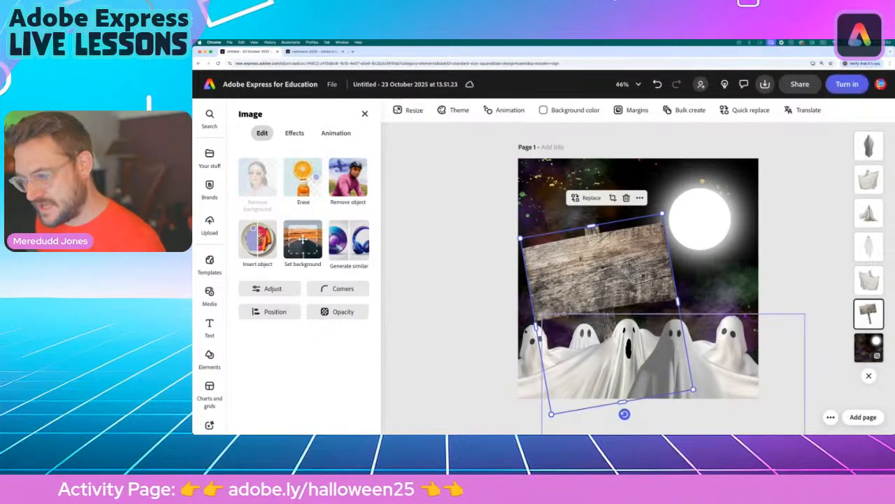
pyautogui.click(489, 265)
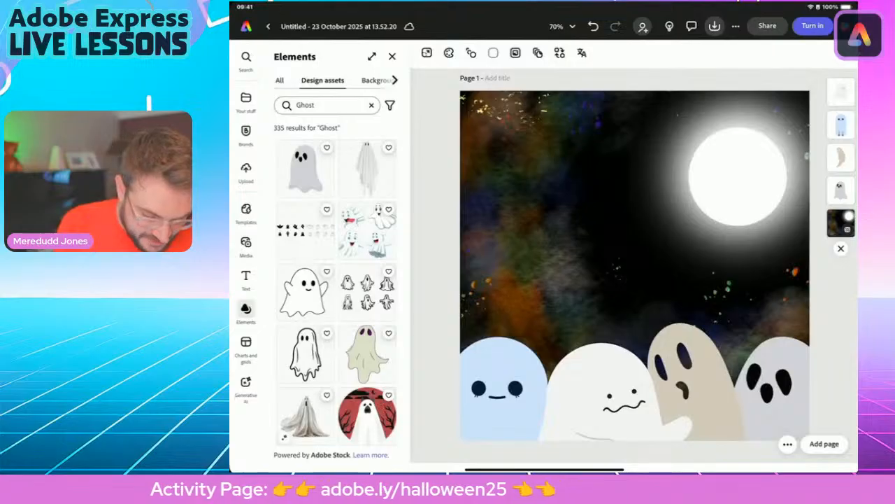
# - In the iPad version of the project, replace the ghost search in the design assets with "Wooden sign"
pyautogui.click(370, 105)
pyautogui.click(327, 105)
pyautogui.write('Wo')
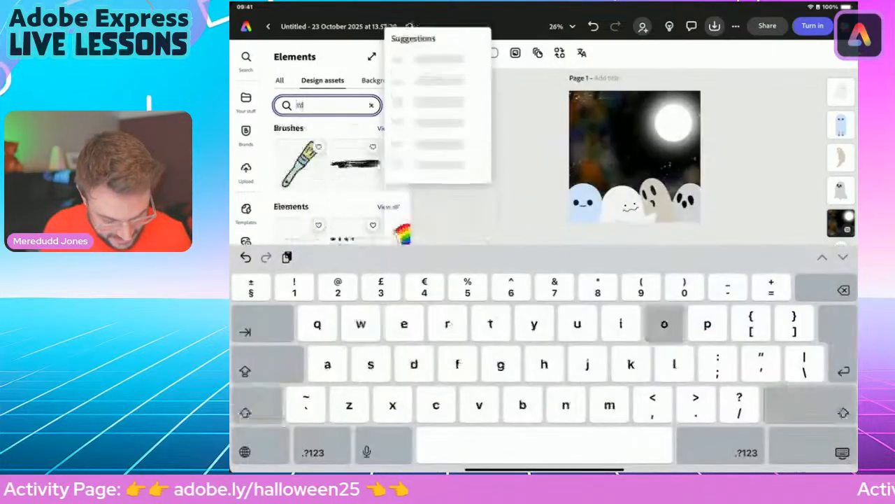
pyautogui.write('oden sign')
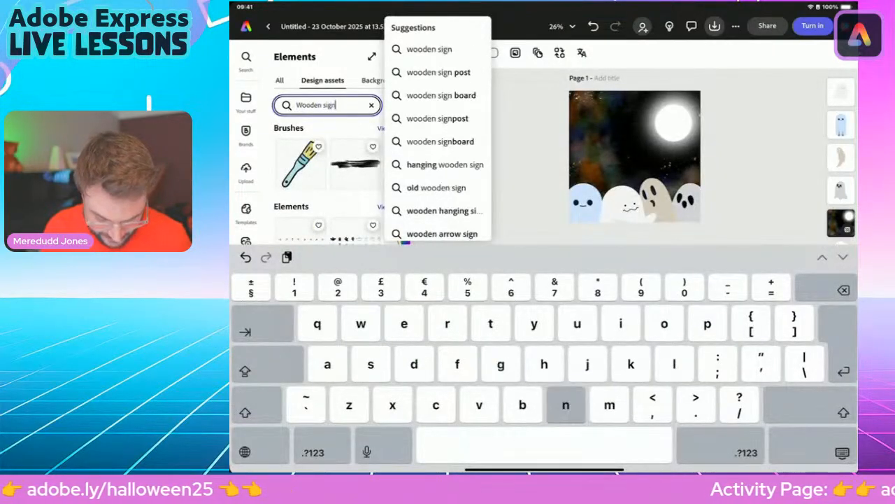
pyautogui.press('Return')
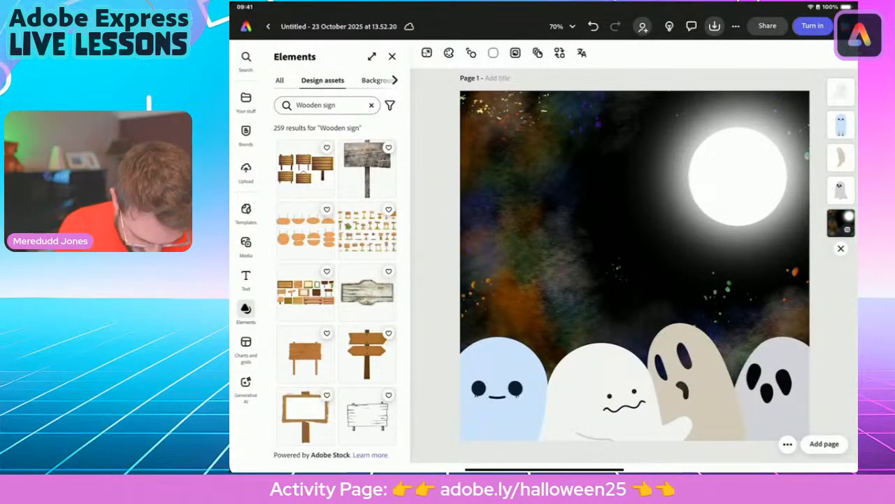
# - Add the brown single-post sign with a grass tuft at its base to the page and enlarge it over the ghosts
pyautogui.scroll(-5, 335, 287)
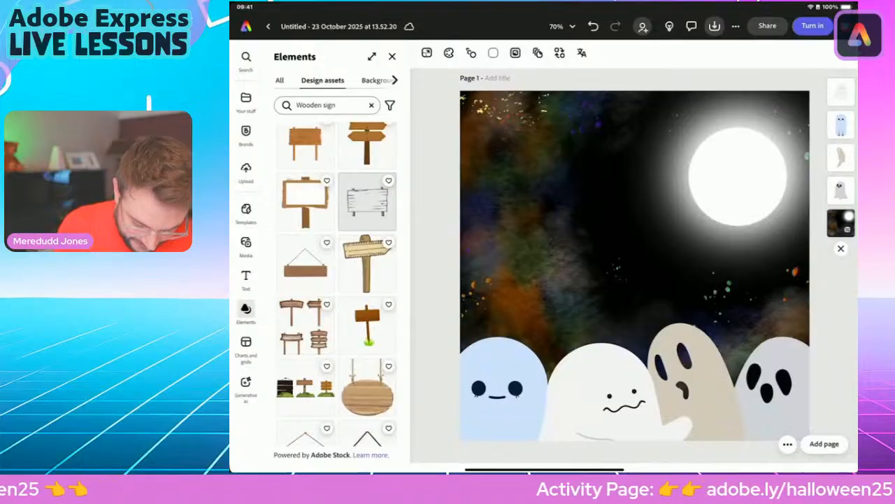
pyautogui.click(367, 325)
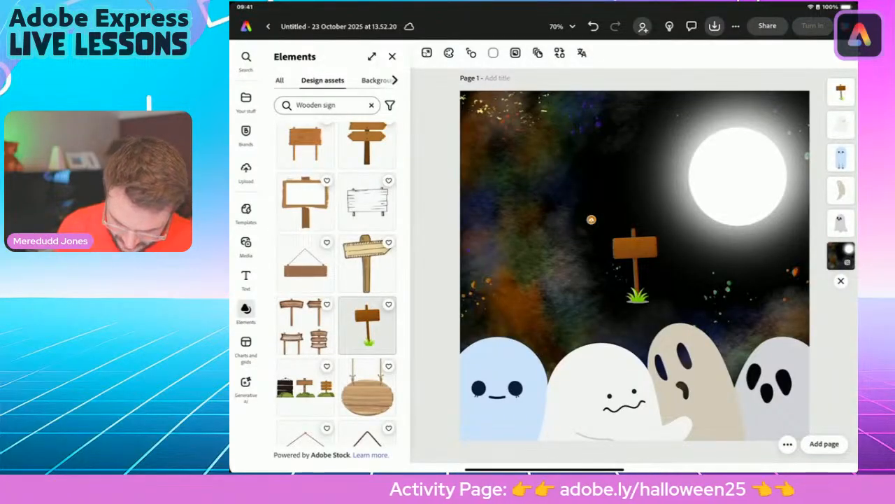
pyautogui.moveTo(583, 208); pyautogui.dragTo(434, 56)
pyautogui.moveTo(560, 142); pyautogui.dragTo(645, 290)
pyautogui.scroll(-4, 635, 266)
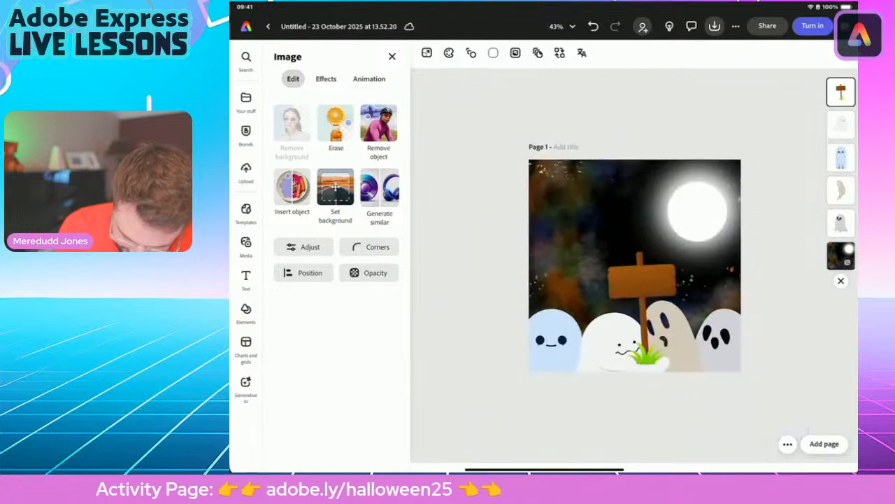
# - Enlarge the brown sign until its board spans over half the page width, and lower it so the grass sits at the bottom edge
pyautogui.click(642, 279)
pyautogui.moveTo(565, 226); pyautogui.dragTo(444, 101)
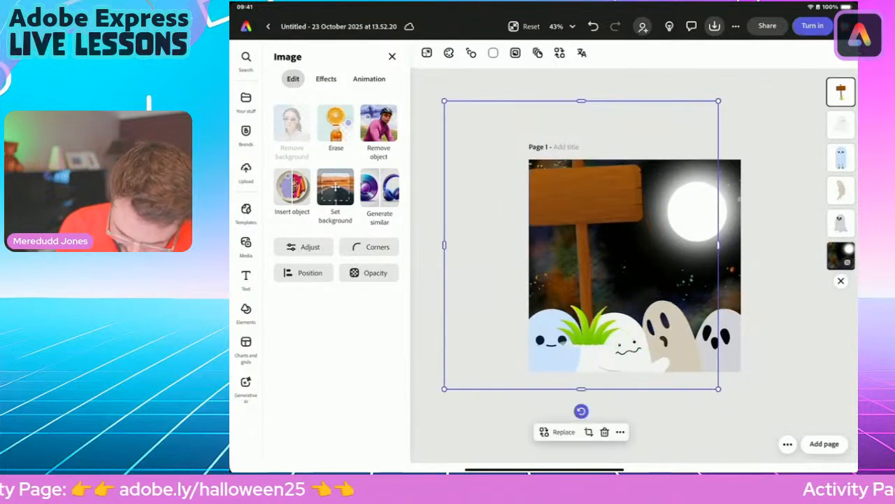
pyautogui.moveTo(585, 194); pyautogui.dragTo(635, 285)
pyautogui.moveTo(494, 191); pyautogui.dragTo(470, 164)
pyautogui.moveTo(621, 267); pyautogui.dragTo(603, 247)
# - Tilt the brown sign about 8° counter-clockwise and shrink it slightly so its whole board fits on the page beside the moon
pyautogui.moveTo(602, 122); pyautogui.dragTo(577, 124)
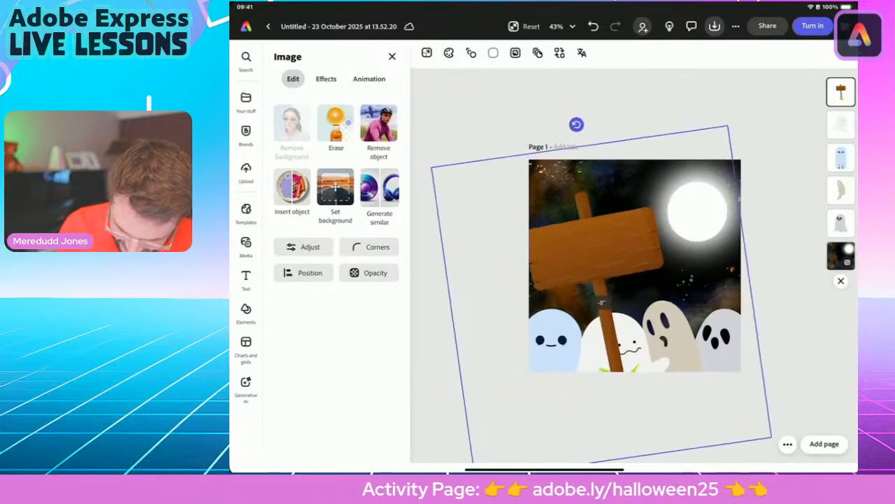
pyautogui.moveTo(603, 247)
pyautogui.mouseDown()
pyautogui.moveTo(614, 242)
pyautogui.moveTo(613, 249)
pyautogui.mouseUp()
pyautogui.moveTo(739, 128); pyautogui.dragTo(723, 151)
pyautogui.moveTo(598, 266)
pyautogui.mouseDown()
pyautogui.moveTo(605, 247)
pyautogui.moveTo(601, 258)
pyautogui.mouseUp()
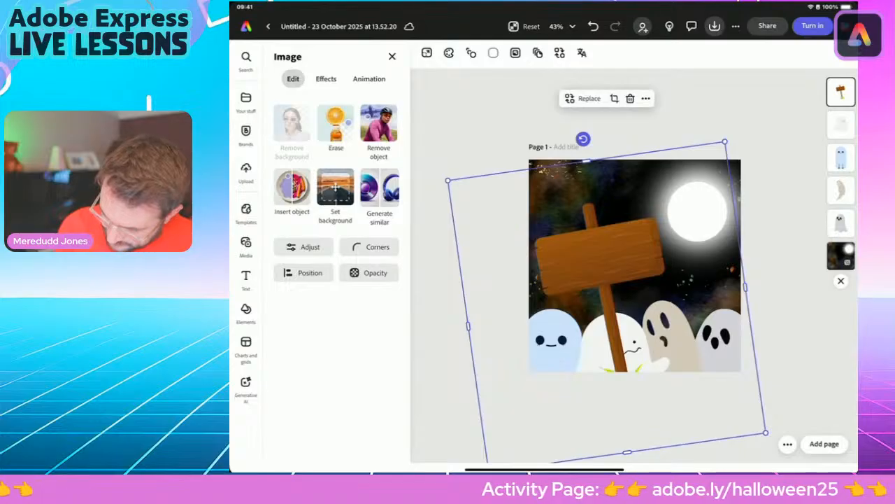
# - Move the brown sign's layer behind all four ghosts, directly above the background, and deselect it
pyautogui.moveTo(840, 91); pyautogui.dragTo(838, 221)
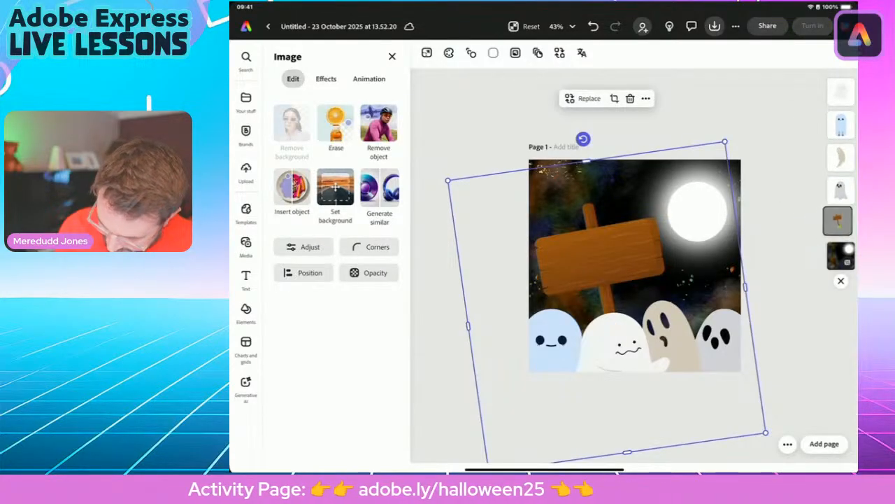
pyautogui.press('Escape')
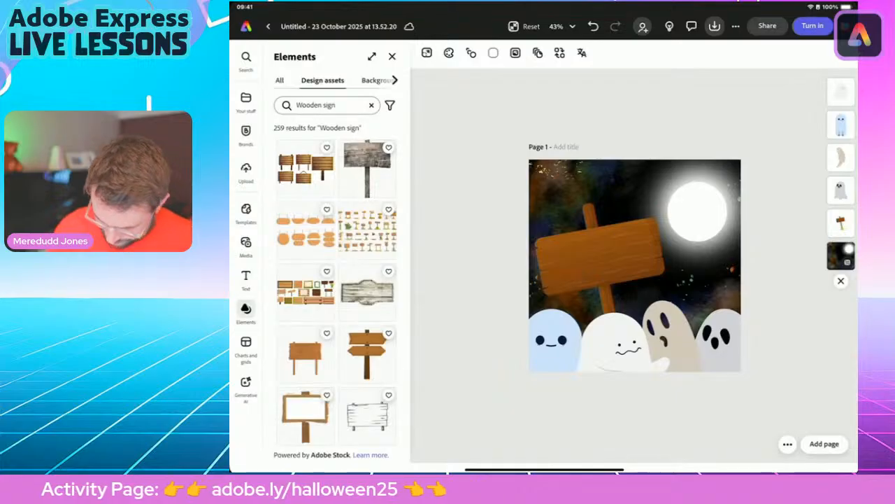
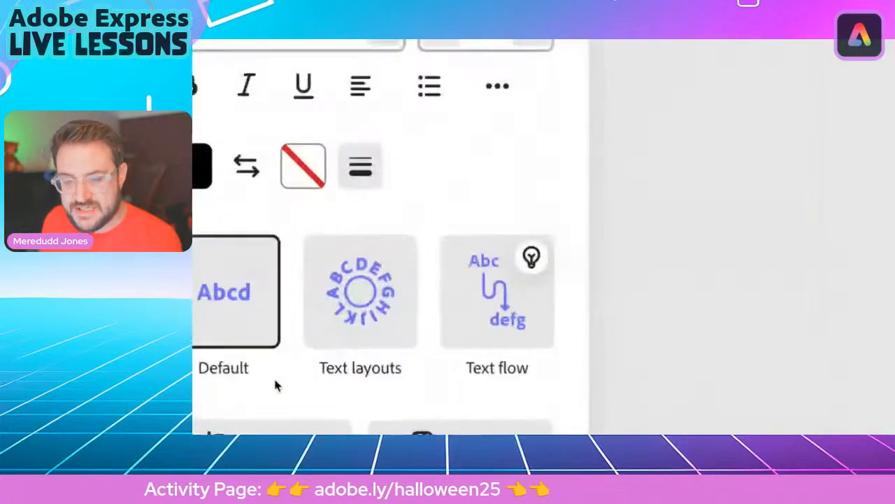
# - In the desktop version, give the "HAPPY HALLOWEEN!" text the Dynamic layout and resize its box to stack the words on two lines
pyautogui.click(303, 352)
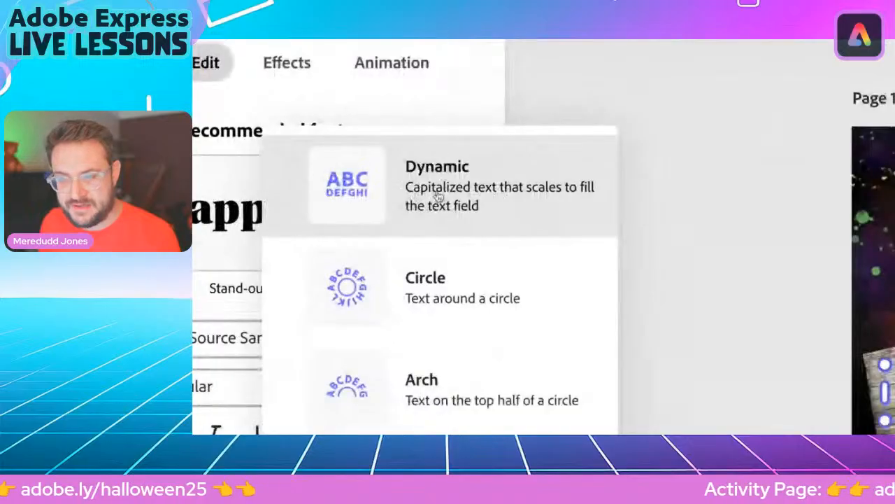
pyautogui.click(453, 197)
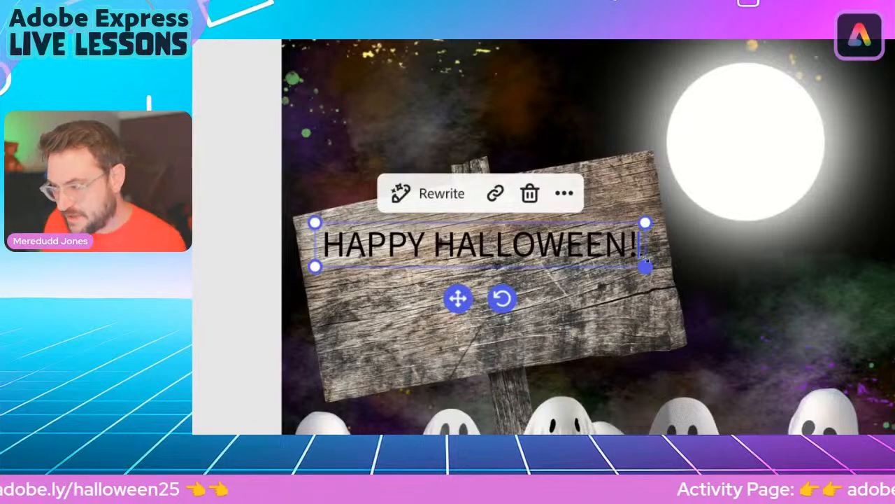
pyautogui.moveTo(647, 263); pyautogui.dragTo(638, 372)
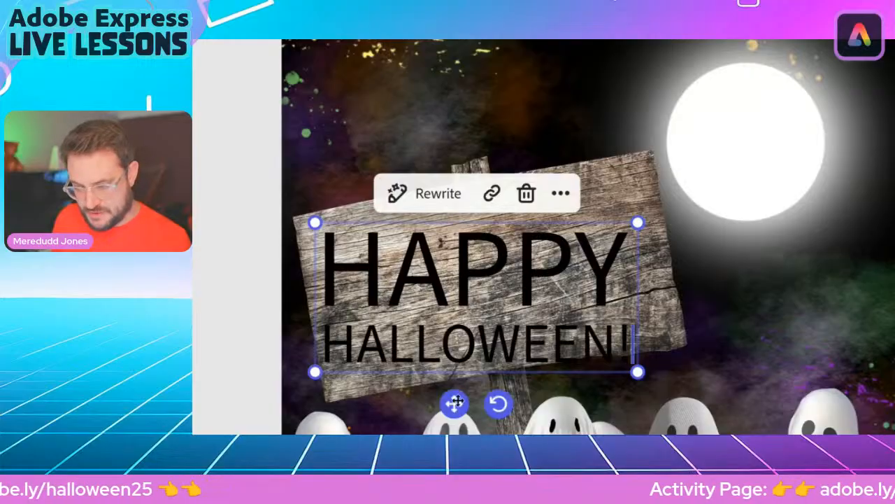
# - Rotate the "HAPPY HALLOWEEN!" text to match the sign's tilt, and widen and position it to fill the wooden board
pyautogui.moveTo(455, 401); pyautogui.dragTo(539, 393)
pyautogui.moveTo(319, 220); pyautogui.dragTo(305, 220)
pyautogui.moveTo(650, 320); pyautogui.dragTo(673, 321)
pyautogui.moveTo(486, 380)
pyautogui.mouseDown()
pyautogui.moveTo(472, 386)
pyautogui.moveTo(484, 382)
pyautogui.mouseUp()
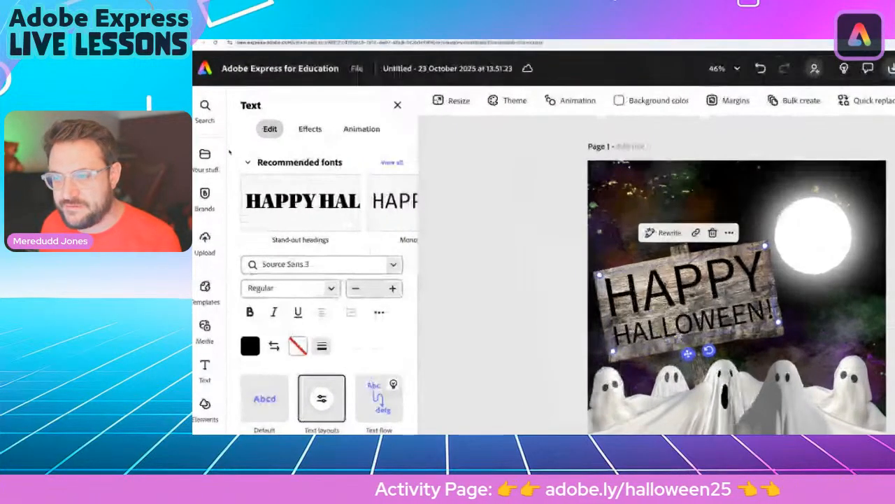
# - Examine the recommended font categories for the "HAPPY HALLOWEEN!" text, from stand-out headings to more suggestions, and return to the text settings
pyautogui.click(392, 162)
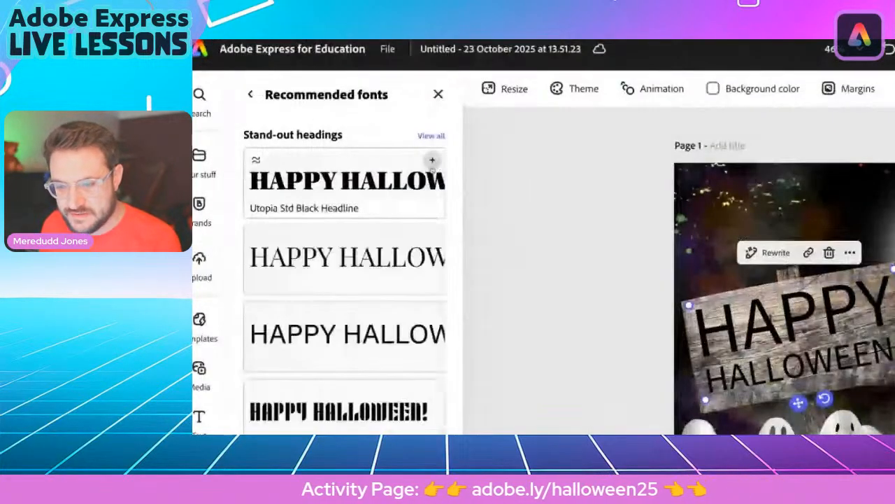
pyautogui.scroll(-8, 268, 344)
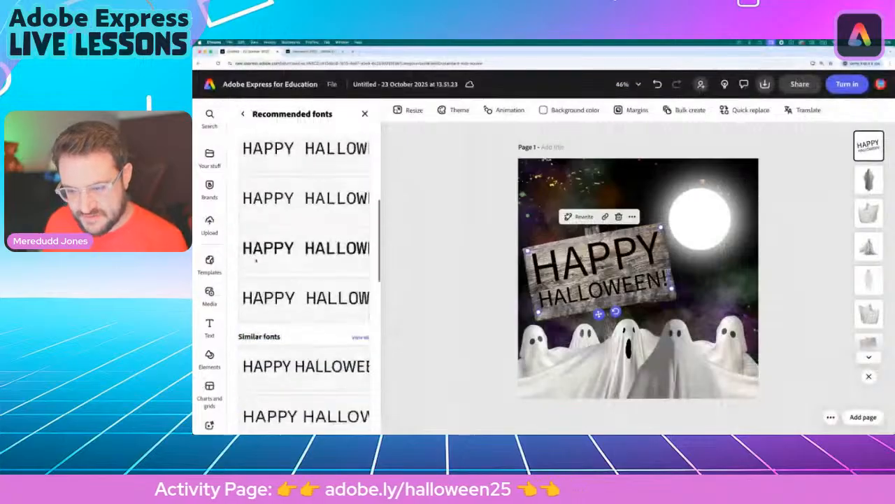
pyautogui.scroll(-5, 255, 273)
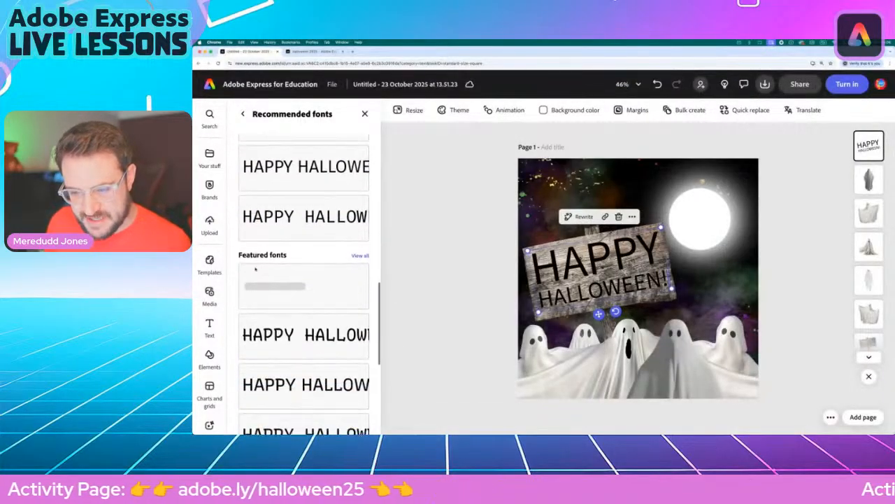
pyautogui.scroll(-2, 272, 286)
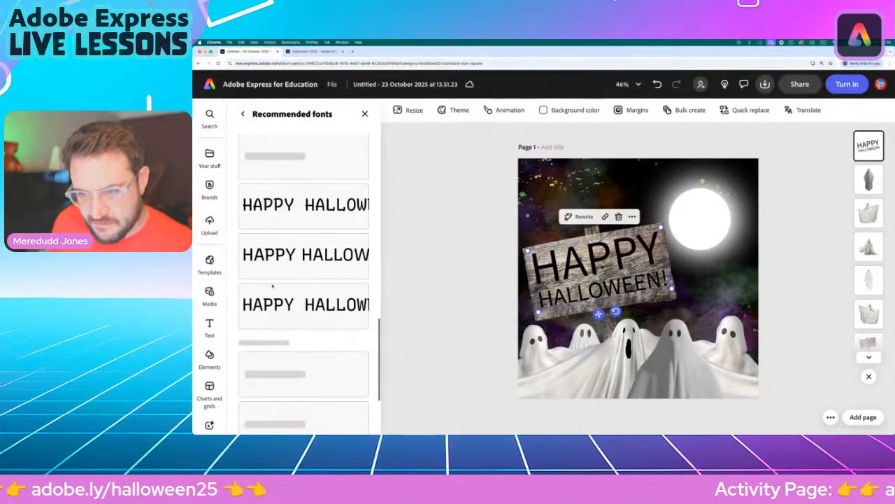
pyautogui.scroll(-4, 272, 286)
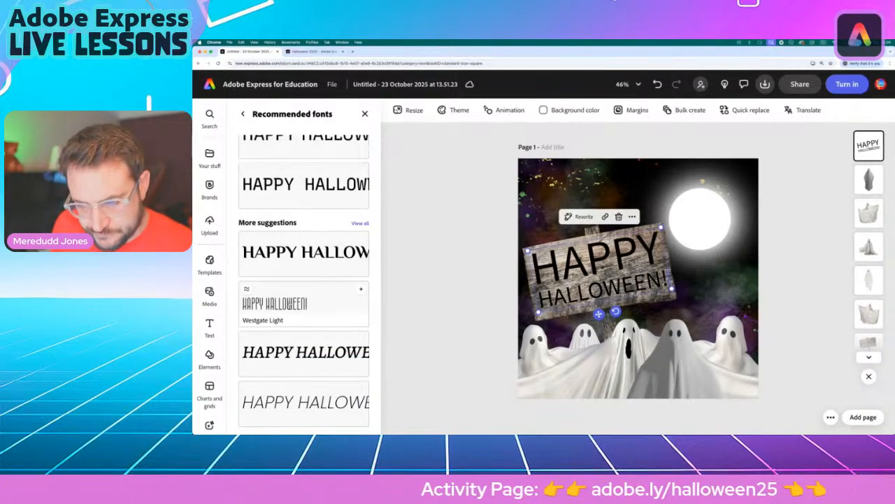
pyautogui.scroll(8, 289, 303)
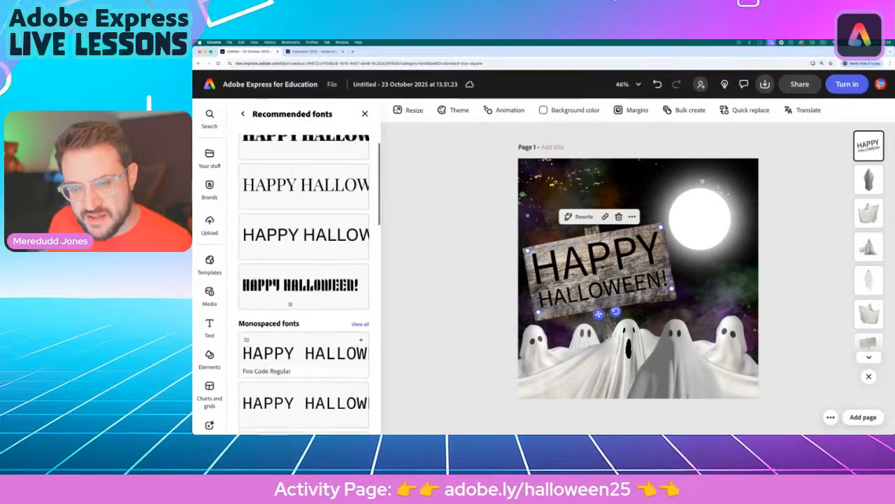
pyautogui.scroll(1, 289, 302)
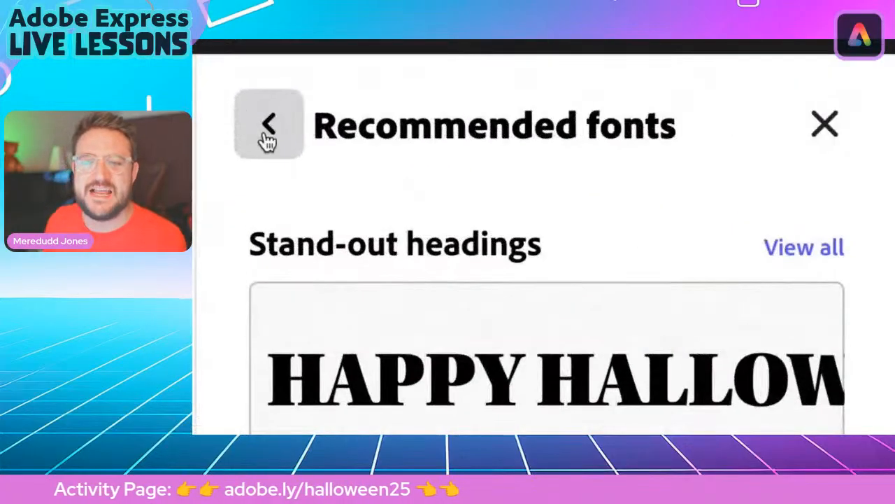
pyautogui.click(243, 114)
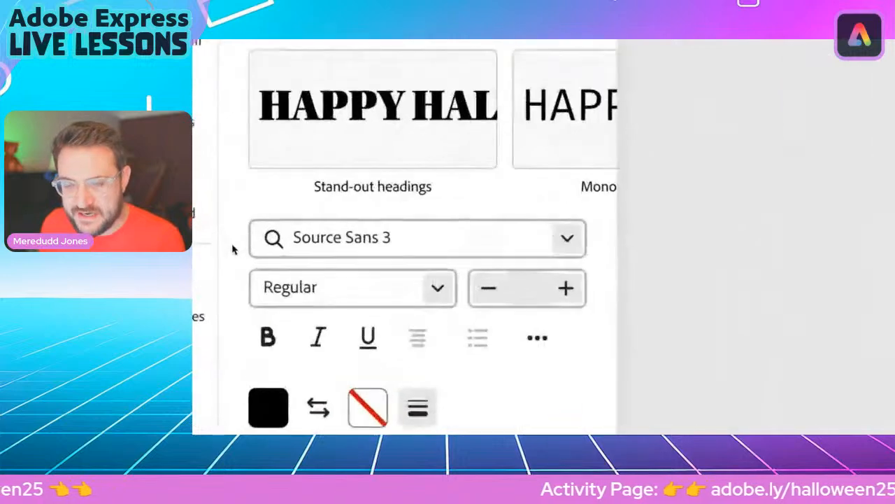
# - Browse the full font list and change the "HAPPY HALLOWEEN!" text's font to Lacquer Regular
pyautogui.click(567, 241)
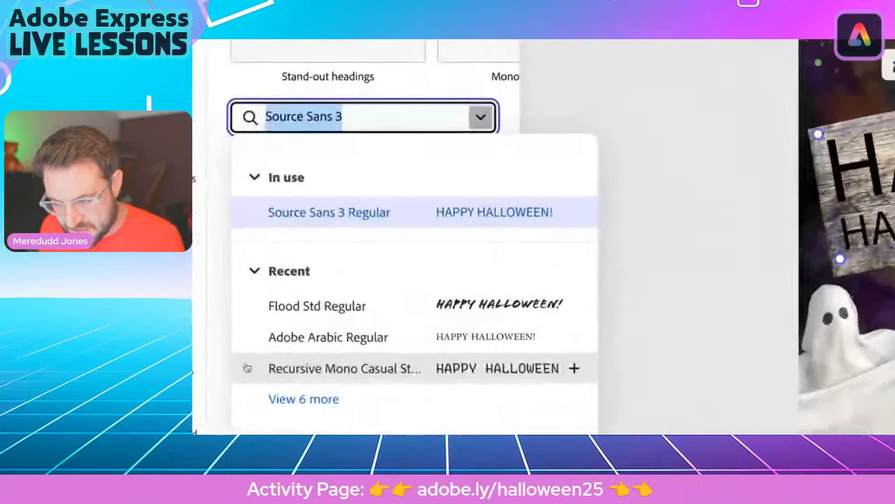
pyautogui.scroll(-3, 282, 357)
pyautogui.scroll(-5, 318, 352)
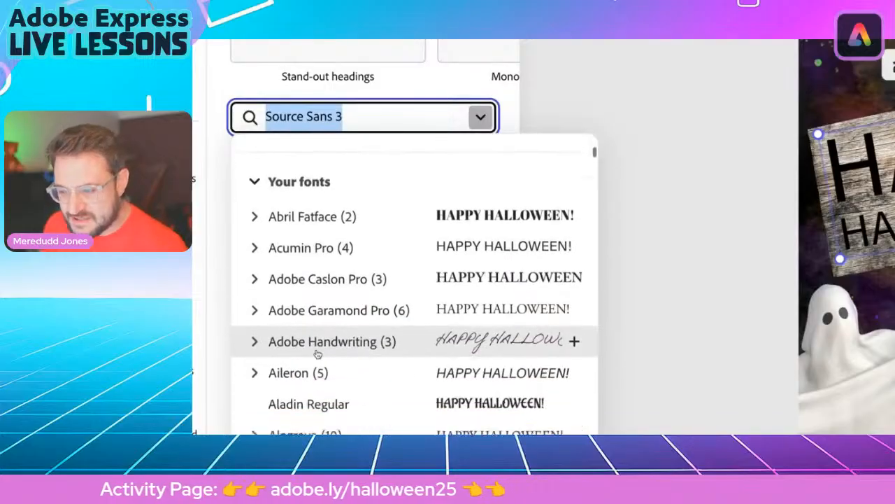
pyautogui.scroll(-2, 356, 308)
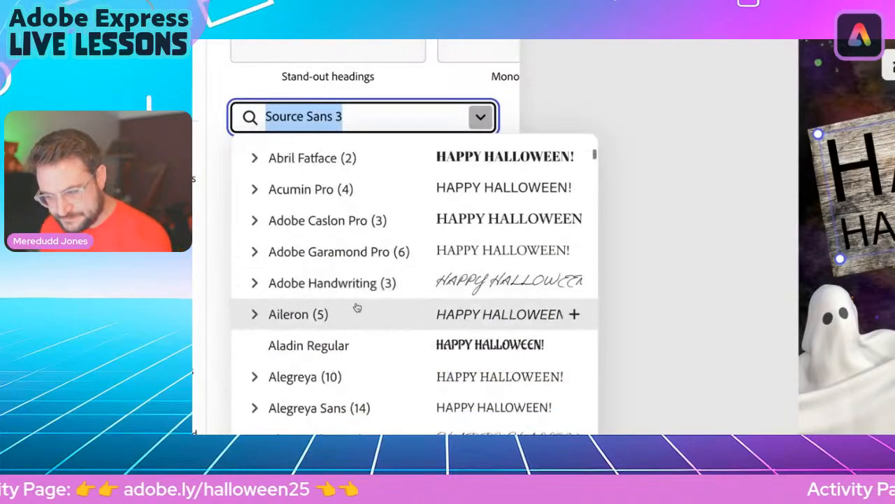
pyautogui.scroll(-2, 441, 340)
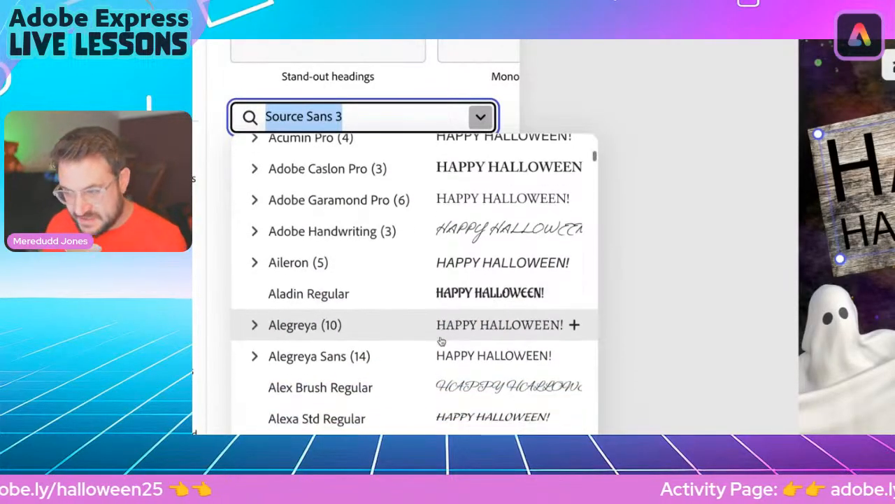
pyautogui.scroll(-7, 440, 340)
pyautogui.scroll(-2, 442, 341)
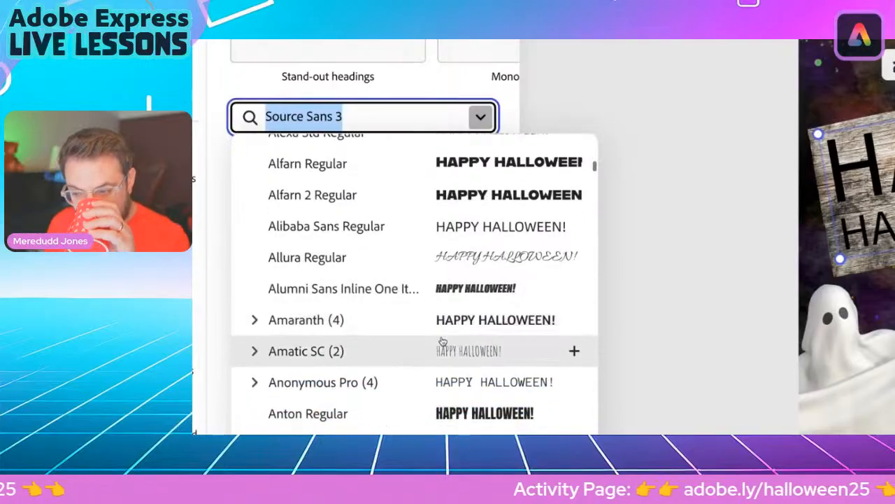
pyautogui.scroll(-5, 442, 341)
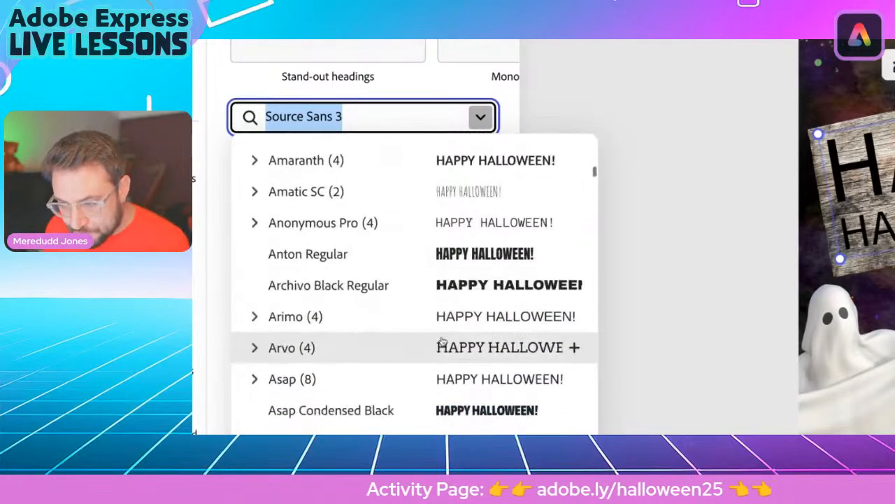
pyautogui.scroll(-5, 448, 341)
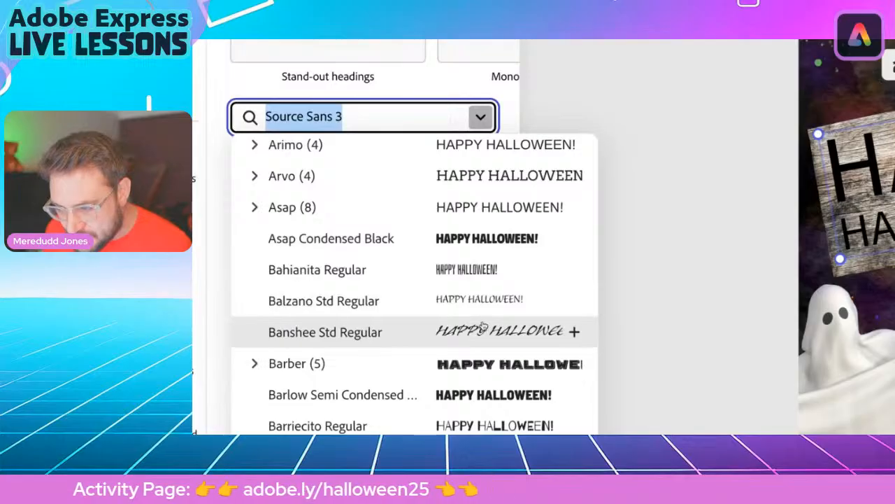
pyautogui.scroll(-5, 488, 338)
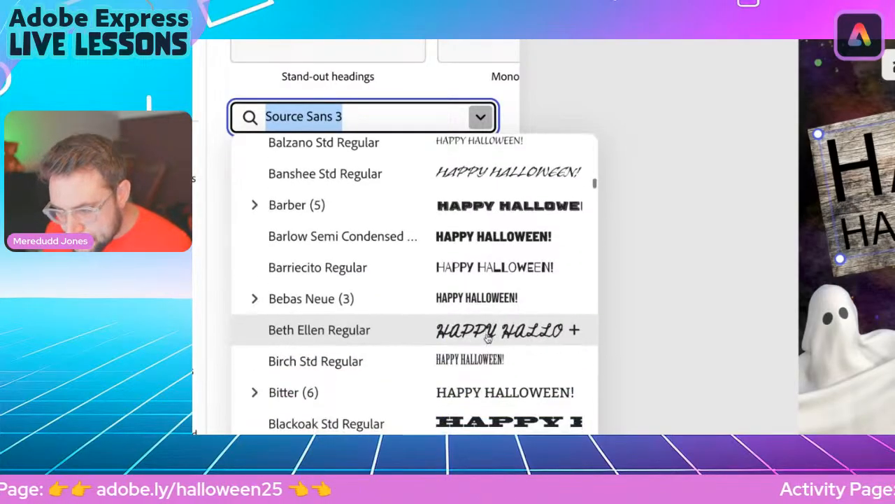
pyautogui.scroll(-8, 493, 336)
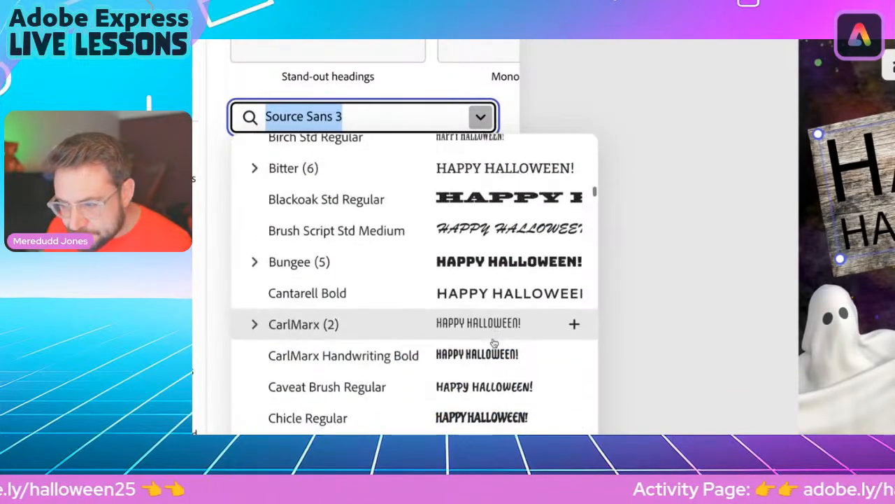
pyautogui.scroll(-2, 493, 343)
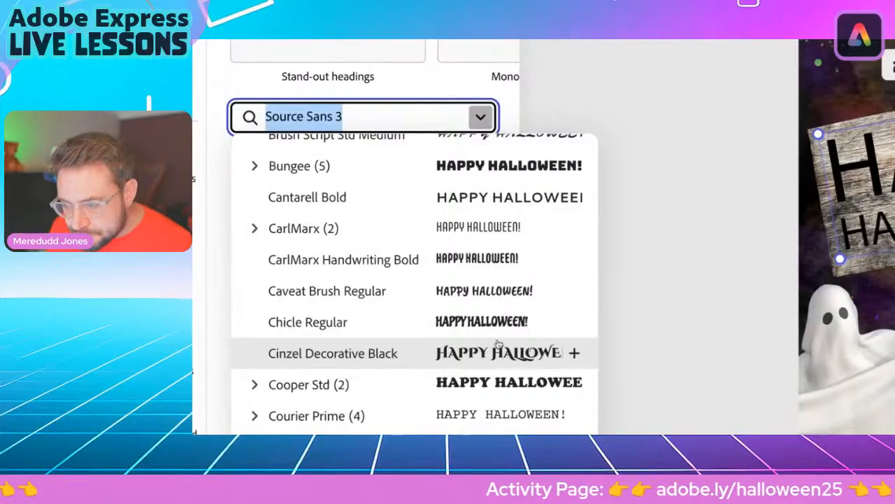
pyautogui.scroll(-2, 498, 343)
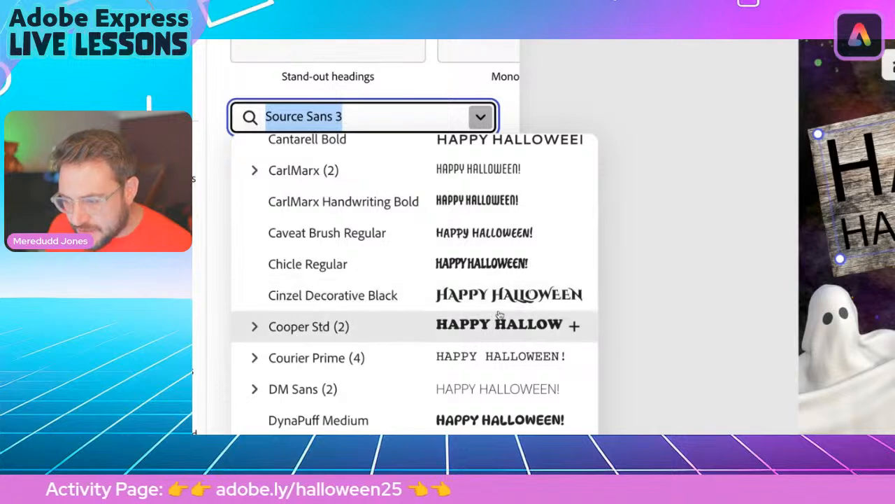
pyautogui.scroll(-3, 499, 315)
pyautogui.scroll(-6, 499, 314)
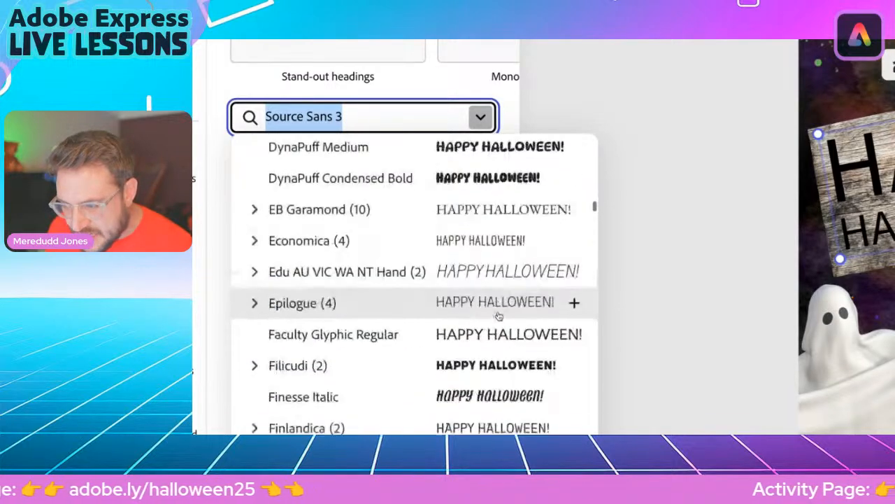
pyautogui.scroll(-7, 499, 316)
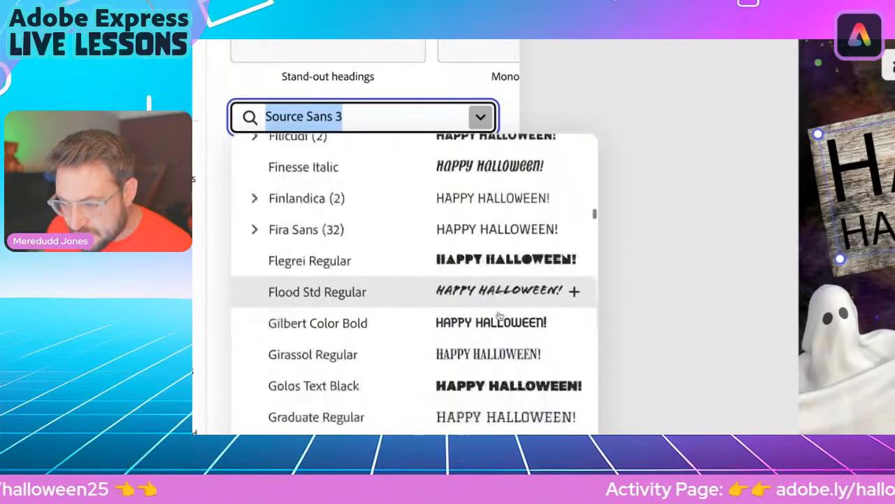
pyautogui.scroll(-9, 499, 317)
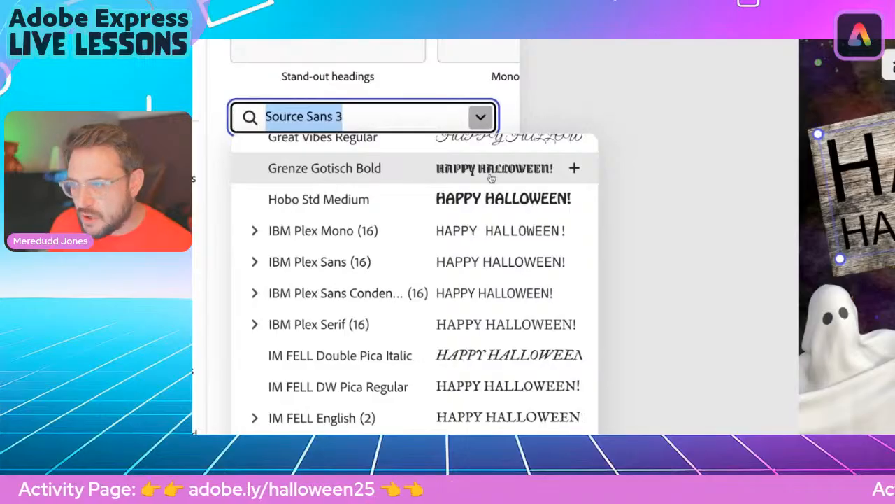
pyautogui.scroll(-9, 495, 178)
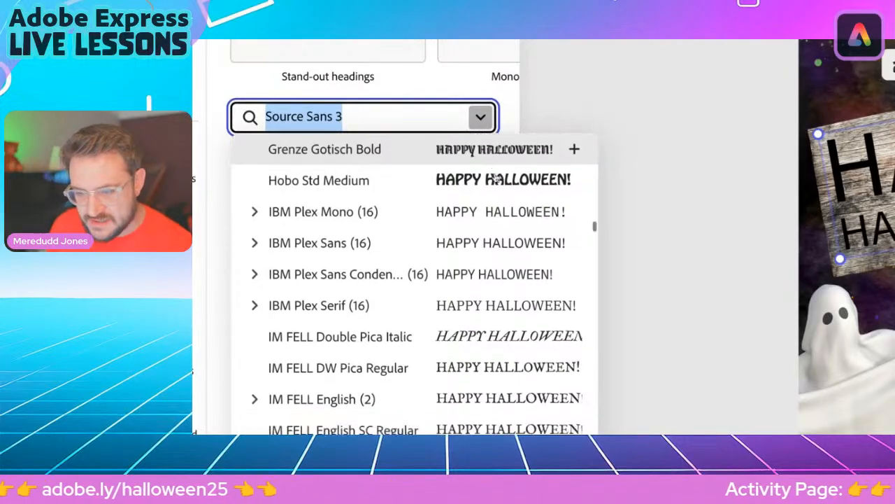
pyautogui.scroll(-7, 497, 179)
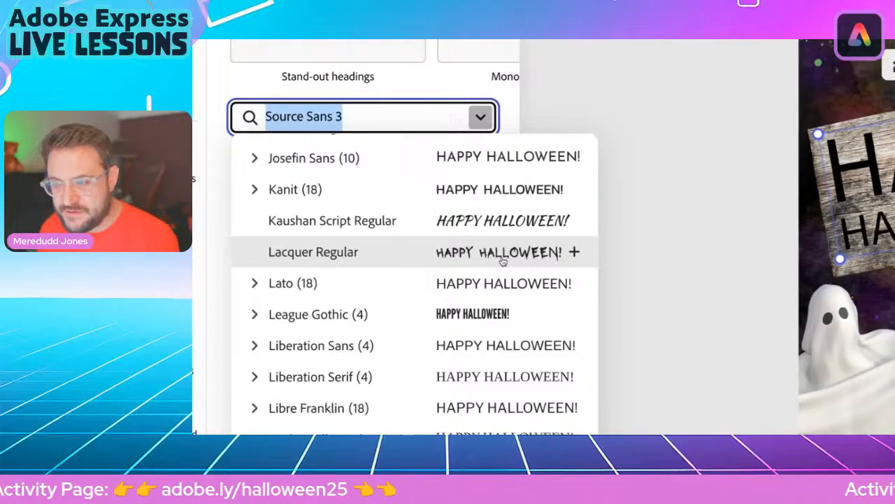
pyautogui.click(503, 253)
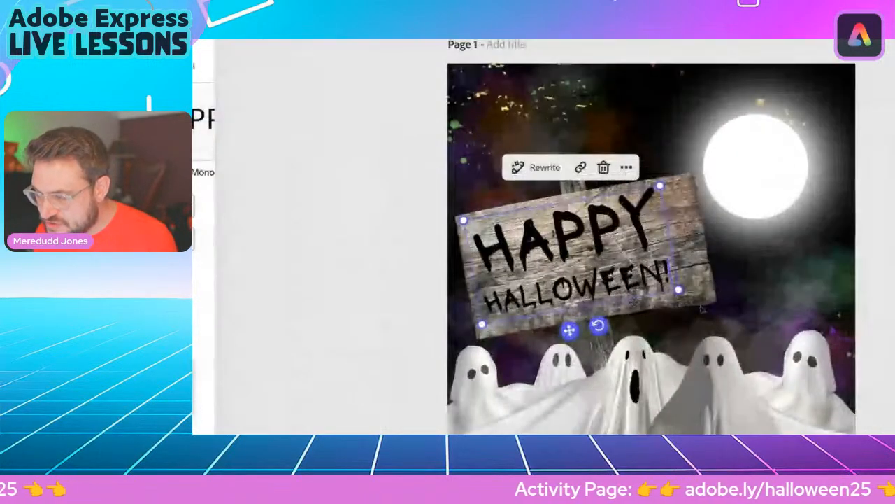
# - Enlarge the "HAPPY HALLOWEEN!" text across the wooden sign and reduce its line spacing slightly
pyautogui.moveTo(679, 289); pyautogui.dragTo(705, 297)
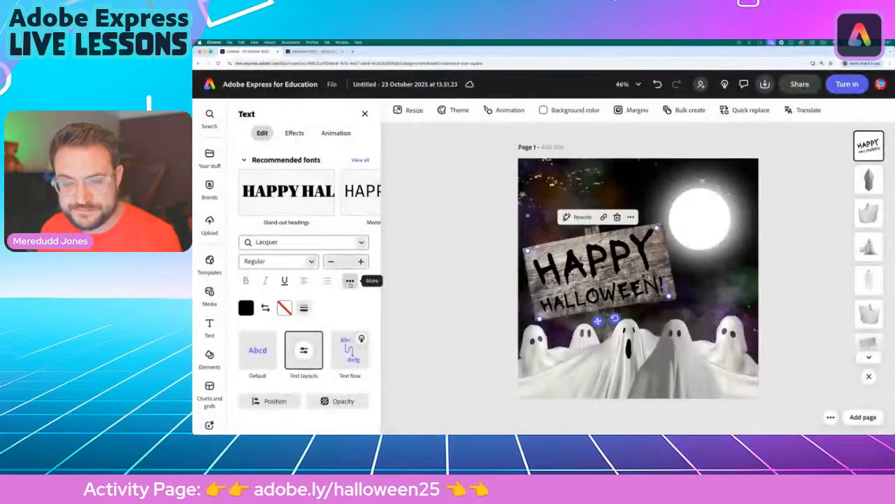
pyautogui.click(349, 282)
pyautogui.moveTo(323, 379); pyautogui.dragTo(314, 379)
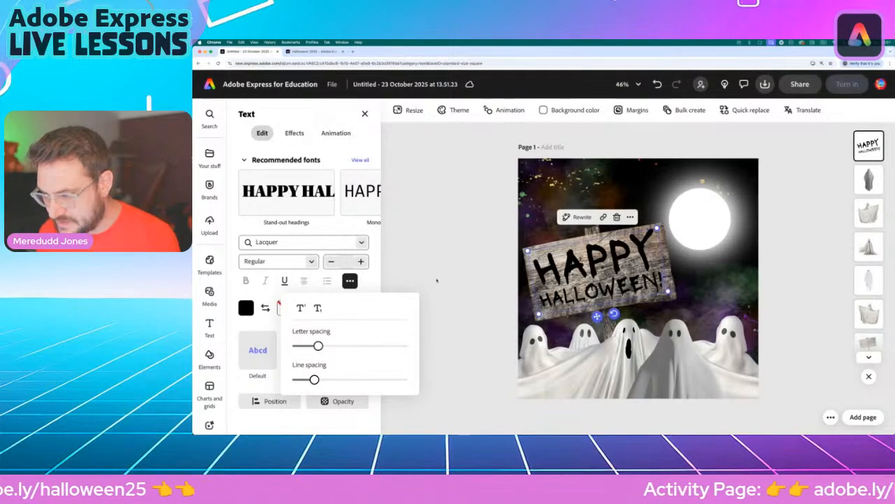
pyautogui.click(447, 258)
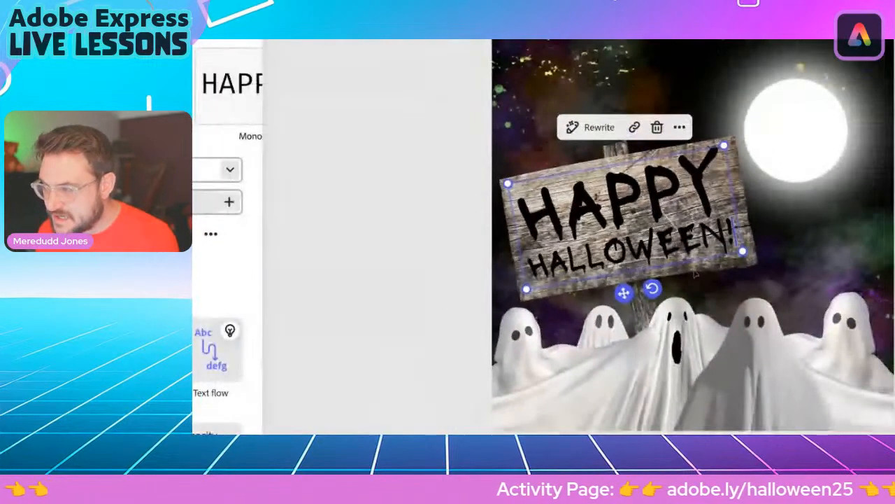
# - Enlarge the "HAPPY HALLOWEEN!" text a little more, nudge it down to center it on the sign, and deselect it
pyautogui.moveTo(740, 250); pyautogui.dragTo(749, 252)
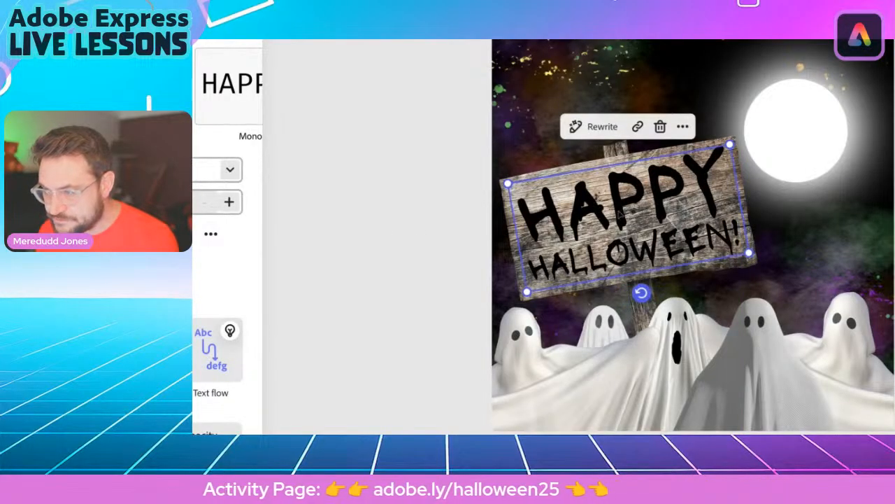
pyautogui.moveTo(619, 215); pyautogui.dragTo(617, 220)
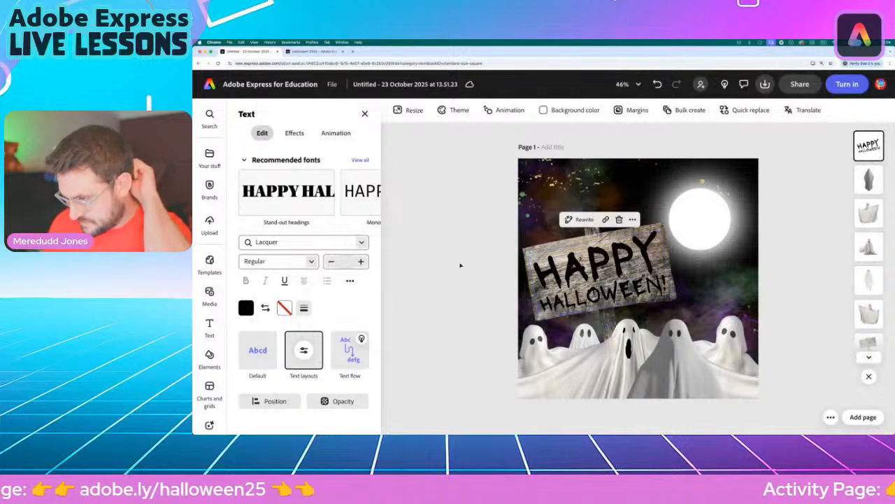
pyautogui.click(460, 265)
# - Try red, orange, light purple and green swatches on the "HAPPY HALLOWEEN!" text, and settle on red
pyautogui.click(598, 272)
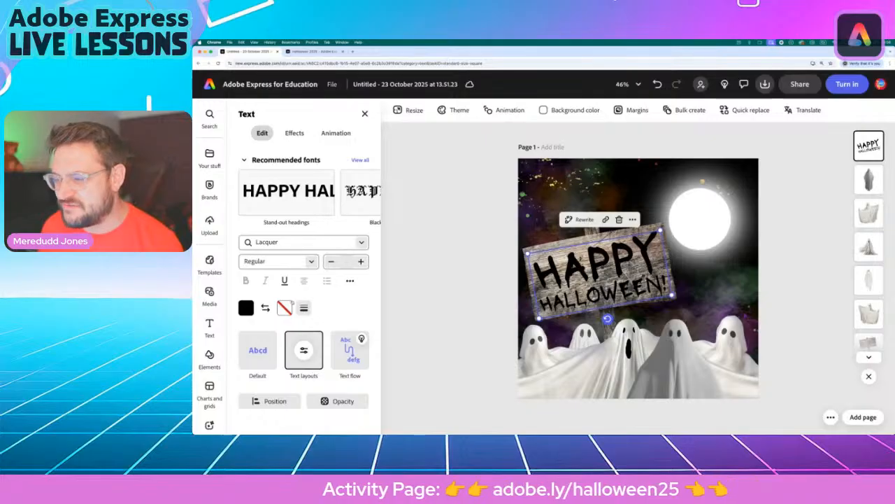
pyautogui.click(246, 308)
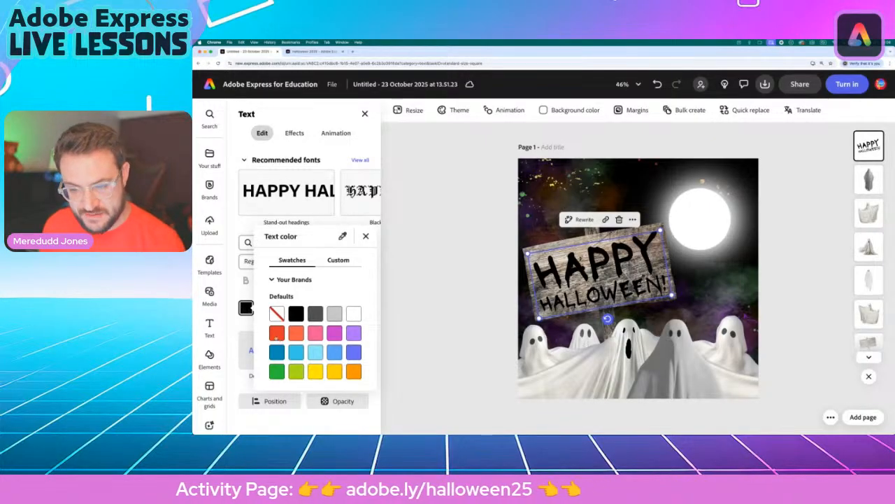
pyautogui.click(276, 335)
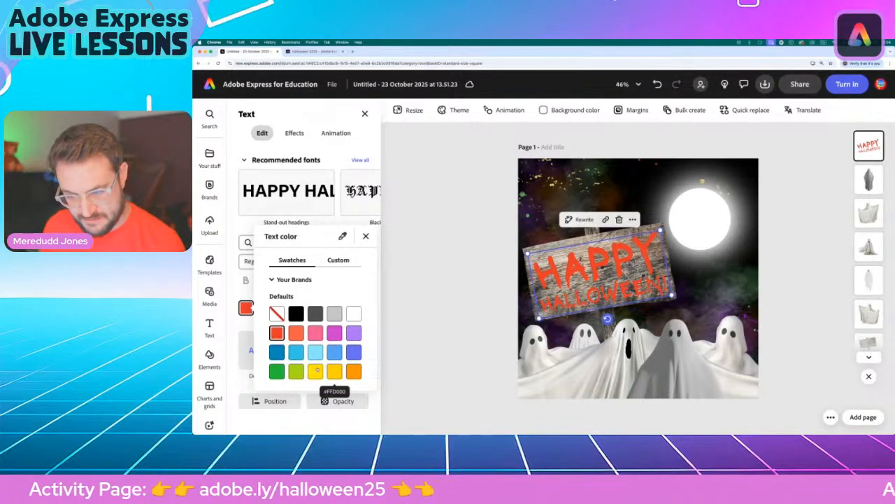
pyautogui.click(353, 371)
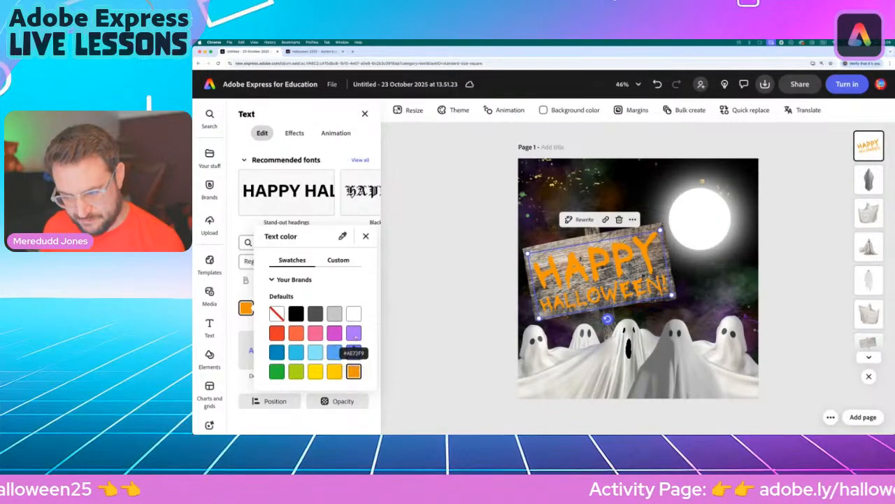
pyautogui.click(353, 333)
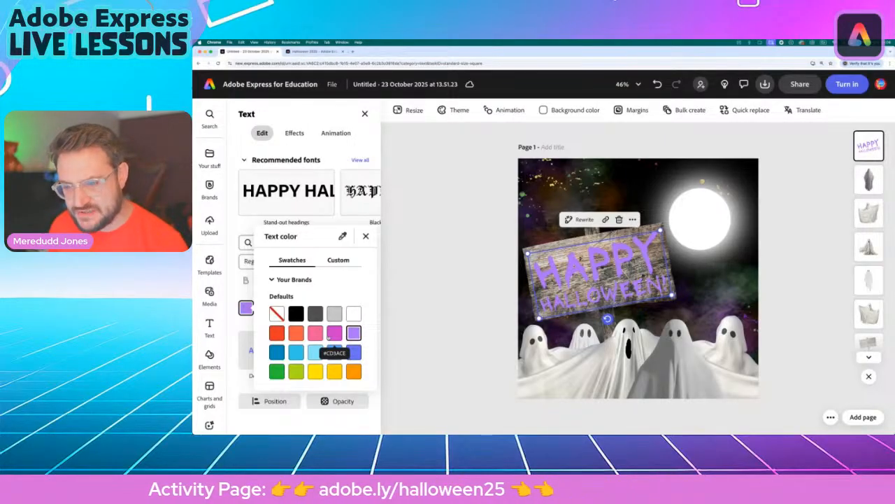
pyautogui.click(276, 372)
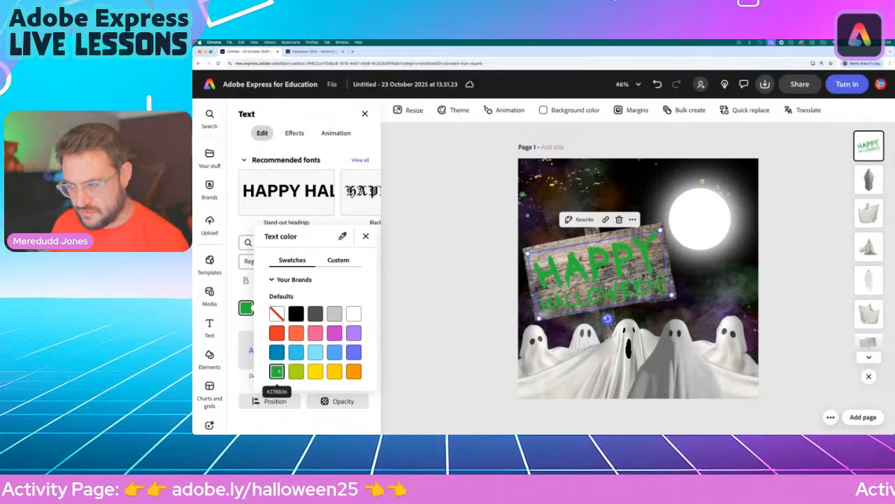
pyautogui.click(277, 333)
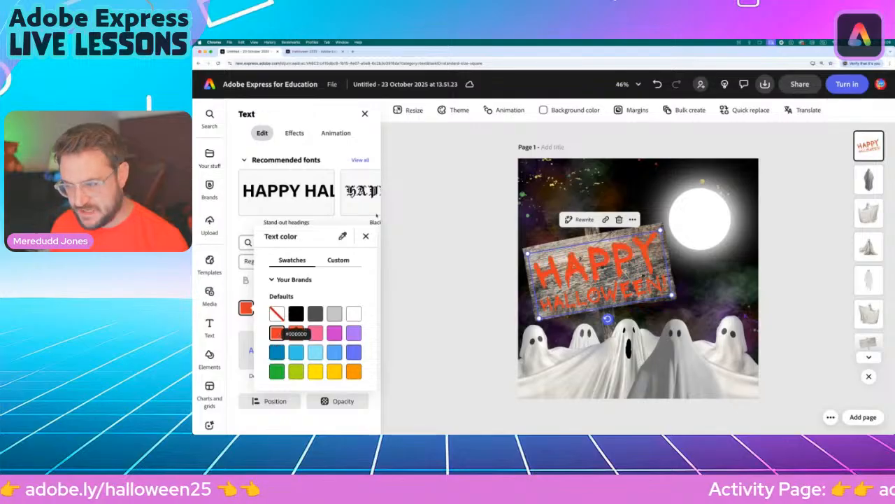
pyautogui.click(365, 236)
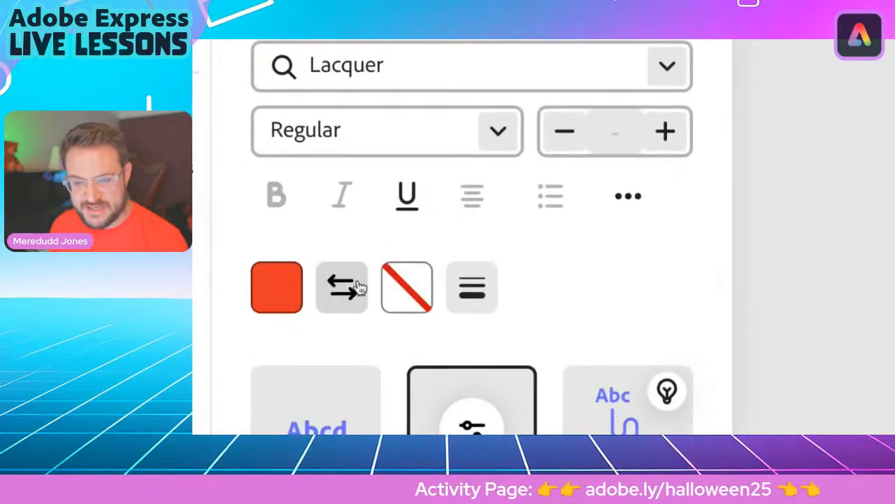
# - Give the red "HAPPY HALLOWEEN!" text an outline with a thickness of 62 and color the outline black
pyautogui.click(481, 293)
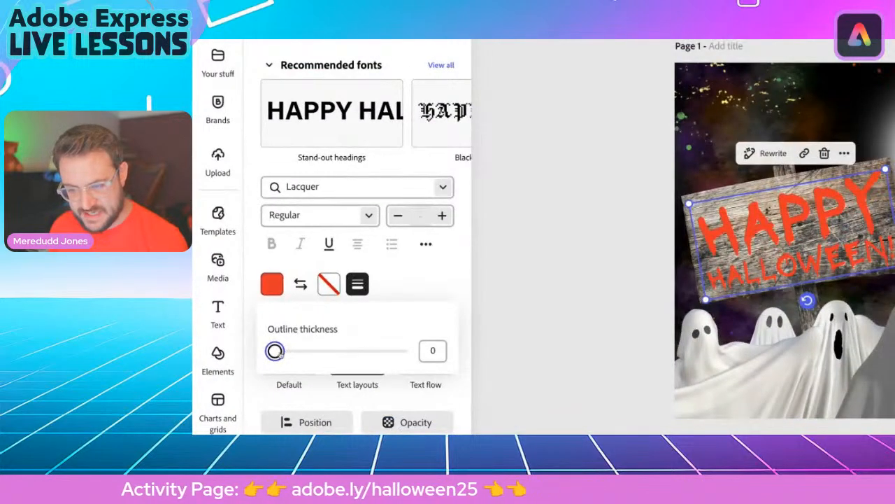
pyautogui.moveTo(275, 351); pyautogui.dragTo(352, 354)
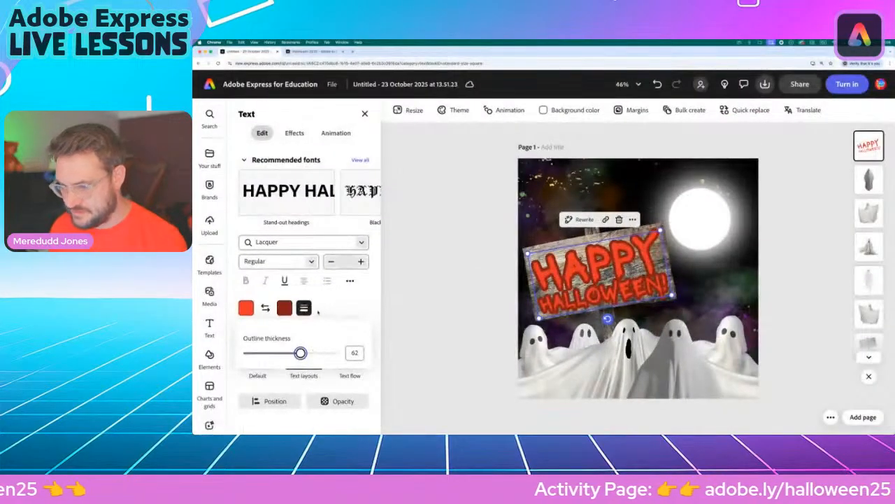
pyautogui.click(318, 312)
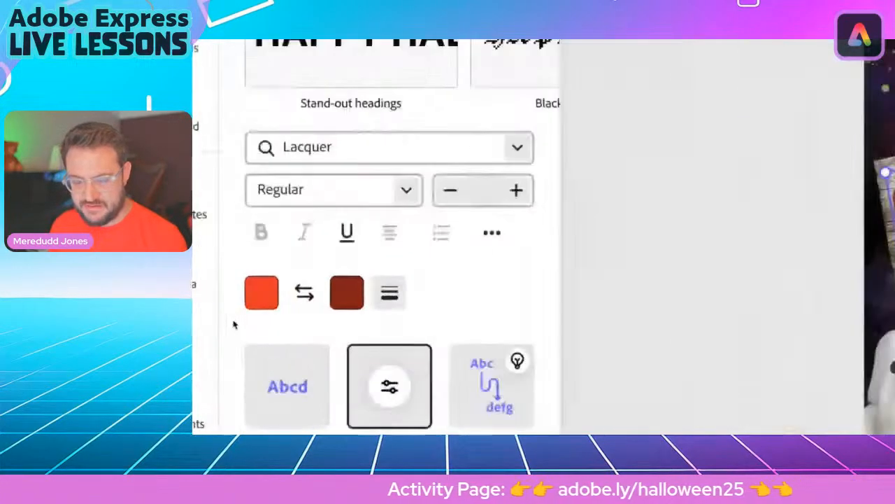
pyautogui.click(362, 295)
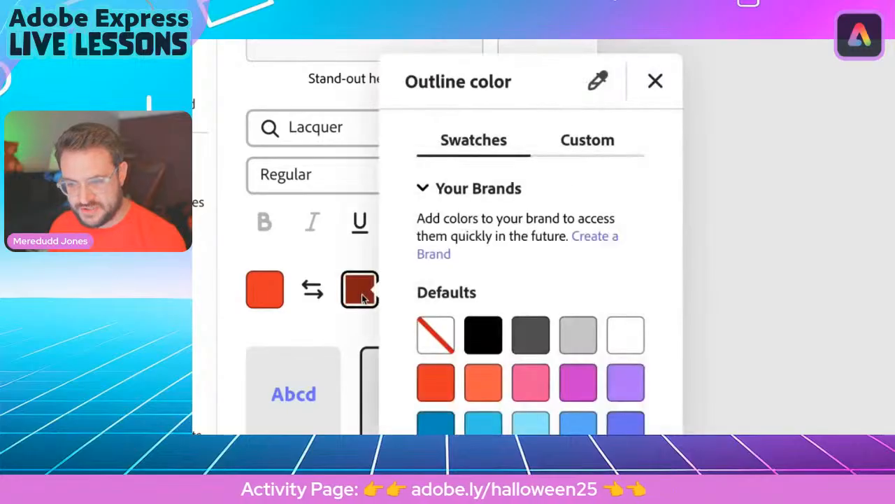
pyautogui.click(334, 325)
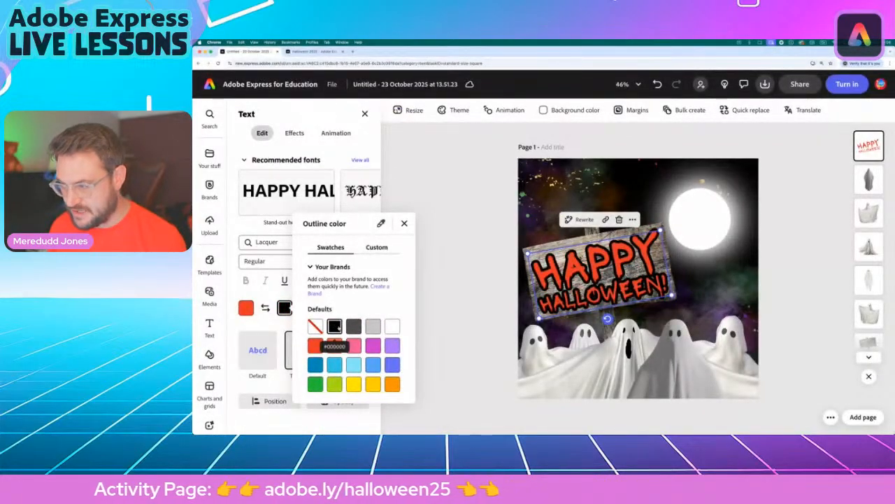
# - Try white, purple, coral, blue, green and yellow swatches for the "HAPPY HALLOWEEN!" outline, settle on golden yellow, and deselect the text
pyautogui.click(392, 326)
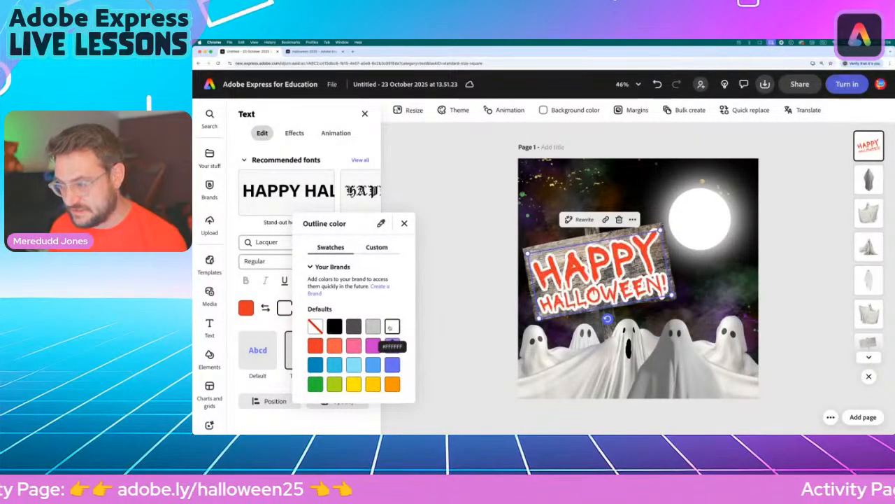
pyautogui.click(373, 384)
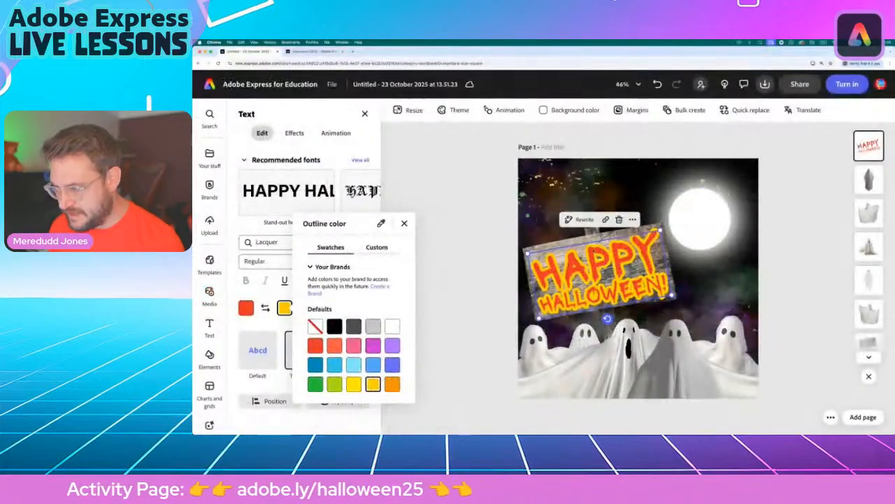
pyautogui.click(391, 346)
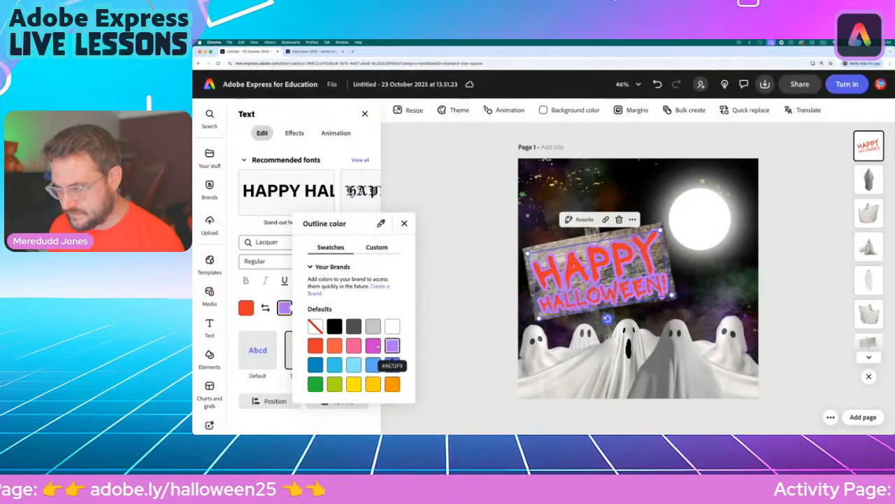
pyautogui.click(373, 346)
pyautogui.click(335, 346)
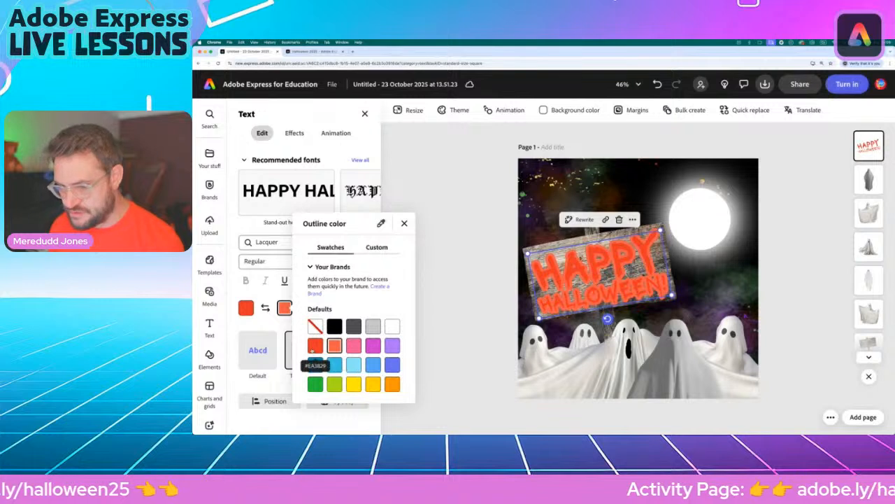
pyautogui.click(315, 365)
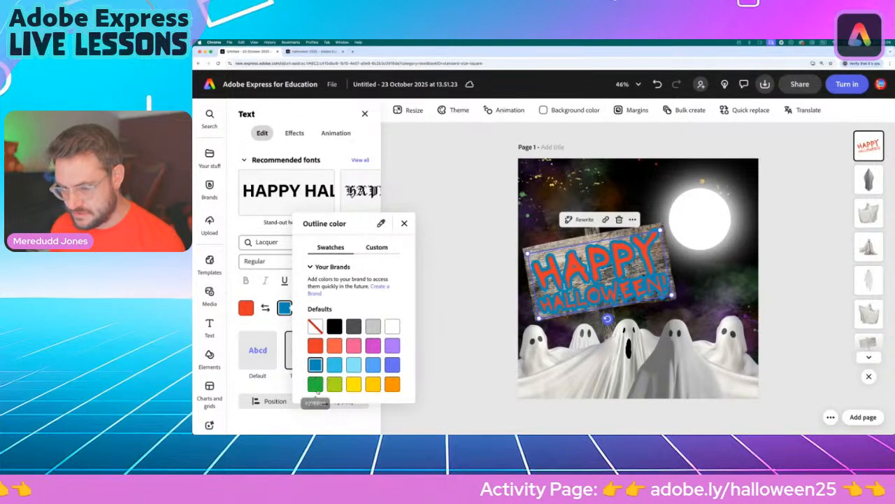
pyautogui.click(316, 384)
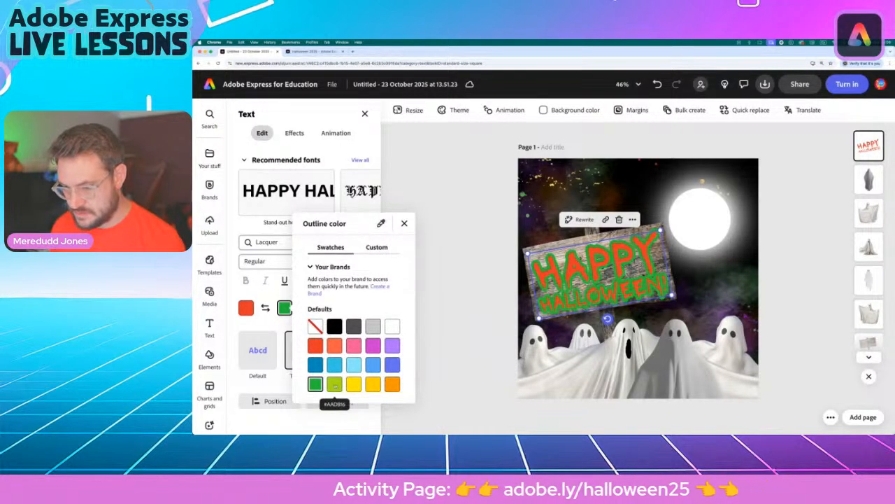
pyautogui.click(334, 384)
pyautogui.click(353, 384)
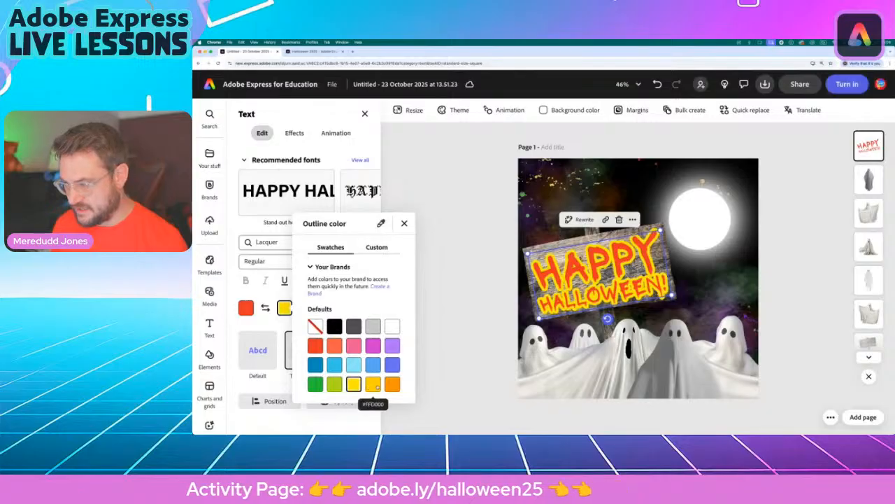
pyautogui.click(377, 385)
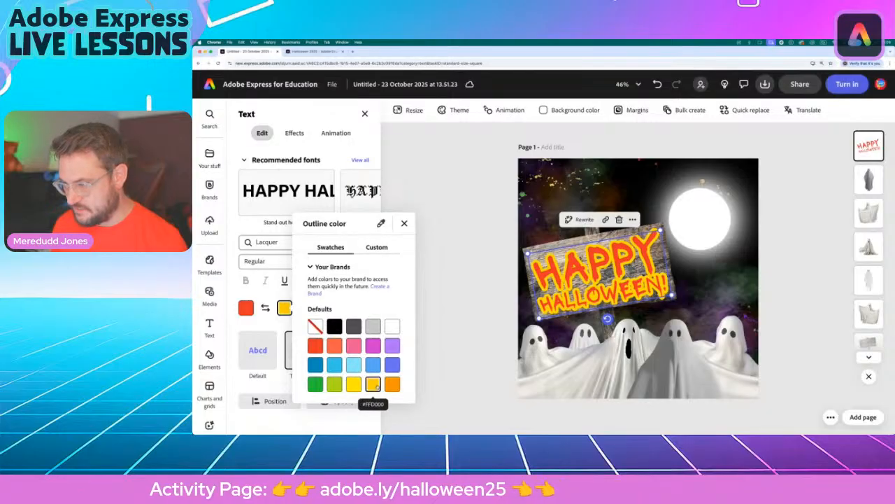
pyautogui.click(404, 224)
pyautogui.click(485, 296)
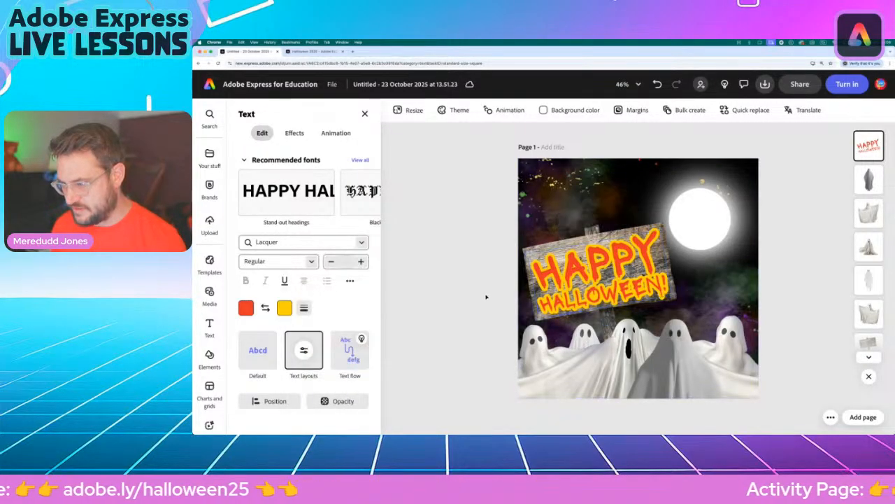
# - Nudge the outlined "HAPPY HALLOWEEN!" text slightly up on the wooden sign and deselect it
pyautogui.click(588, 276)
pyautogui.moveTo(598, 271); pyautogui.dragTo(595, 266)
pyautogui.click(496, 258)
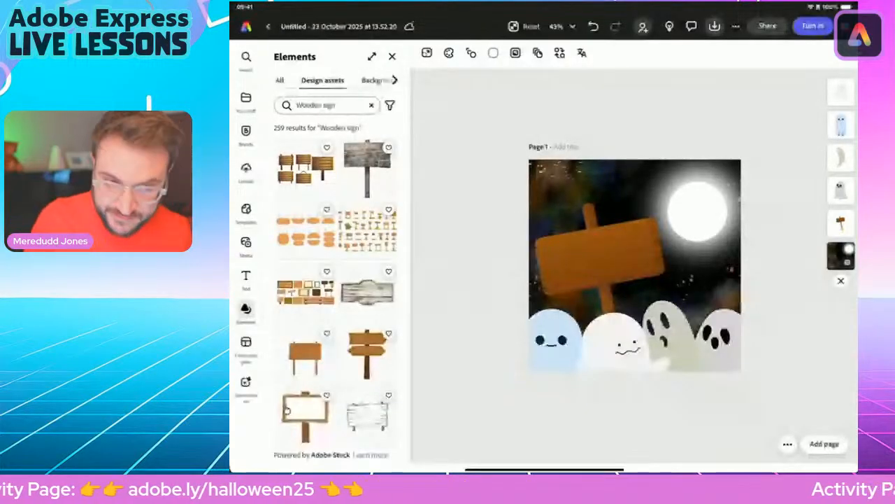
# - In the iPad design with the cartoon ghosts, add a new text element reading "Happy halloween"
pyautogui.press('t')
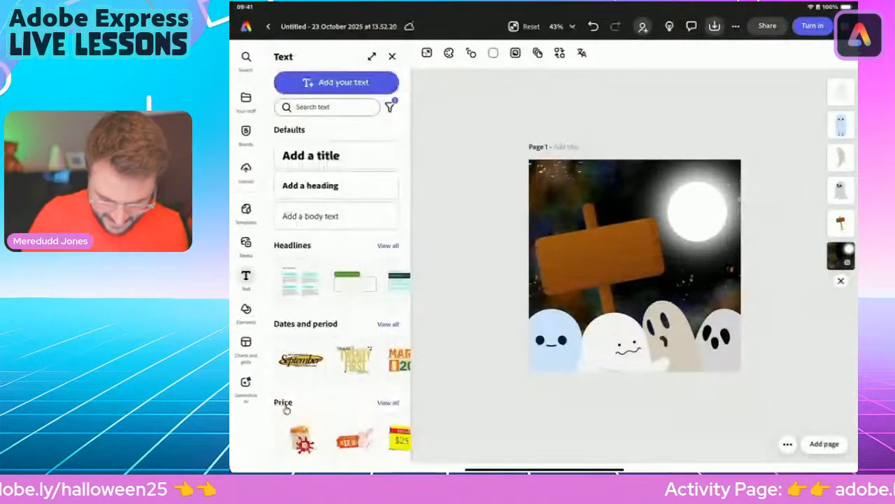
pyautogui.click(336, 82)
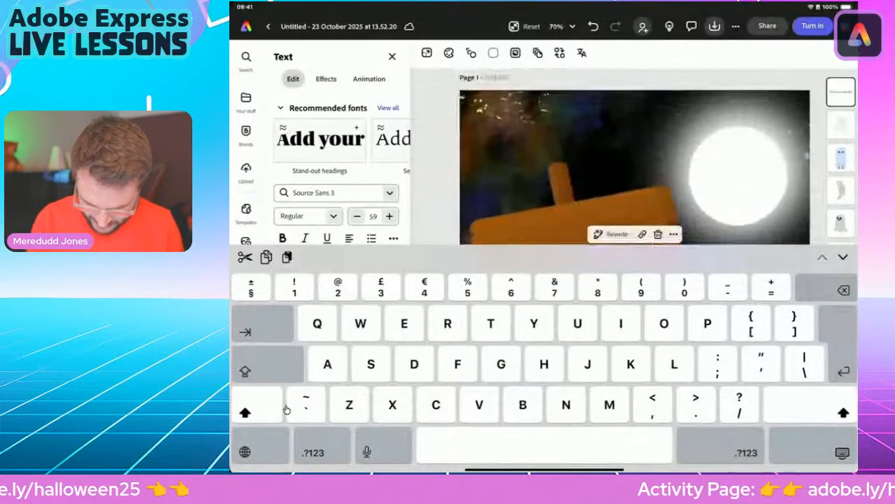
pyautogui.write('Ha')
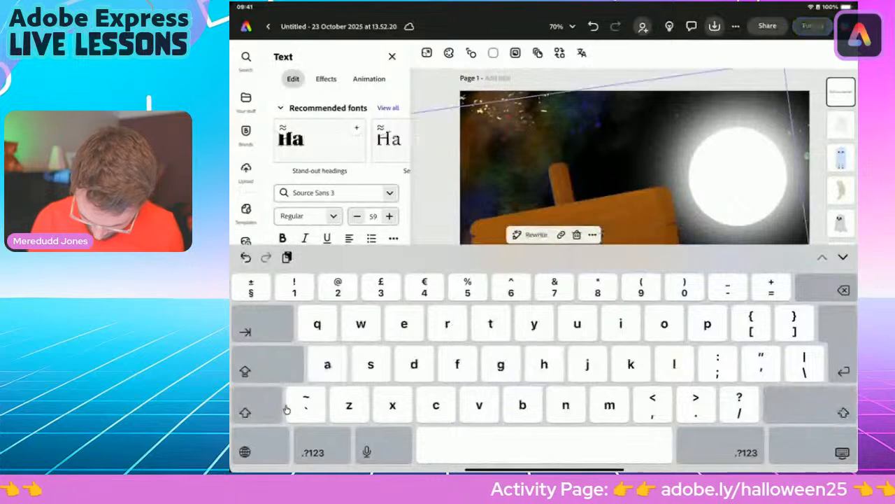
pyautogui.write('ppy')
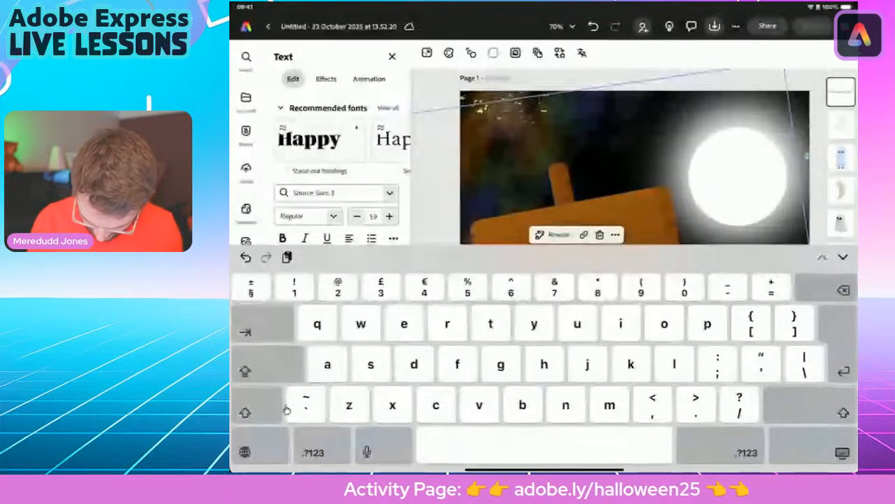
pyautogui.write(' hallowe')
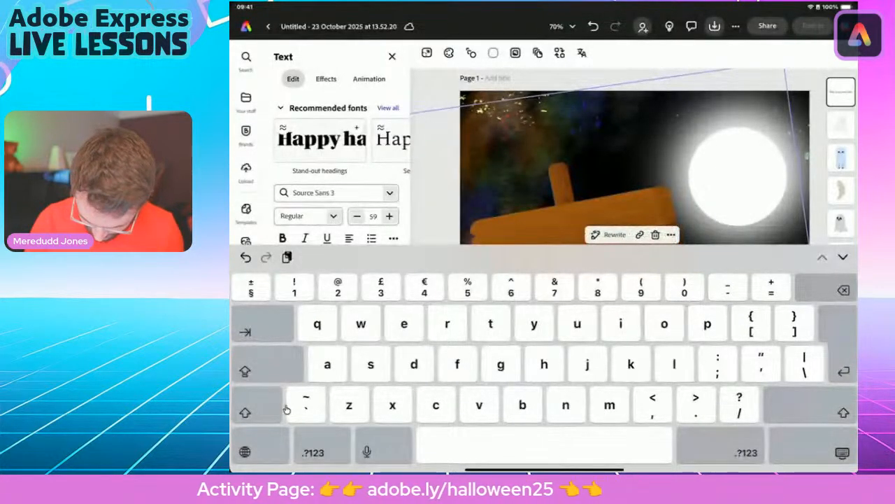
pyautogui.press('Escape')
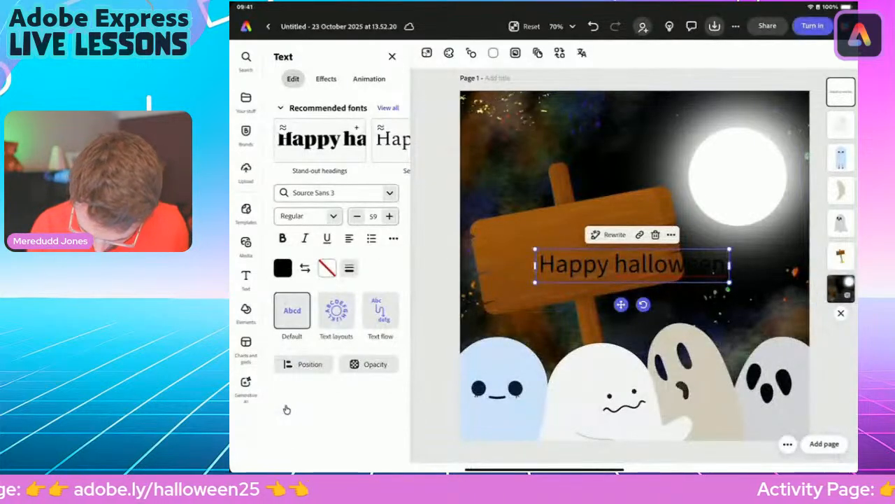
# - Move the text onto the sign, apply a text layout stacking it on two lines, and rotate it to match the sign's tilt
pyautogui.moveTo(632, 264); pyautogui.dragTo(574, 236)
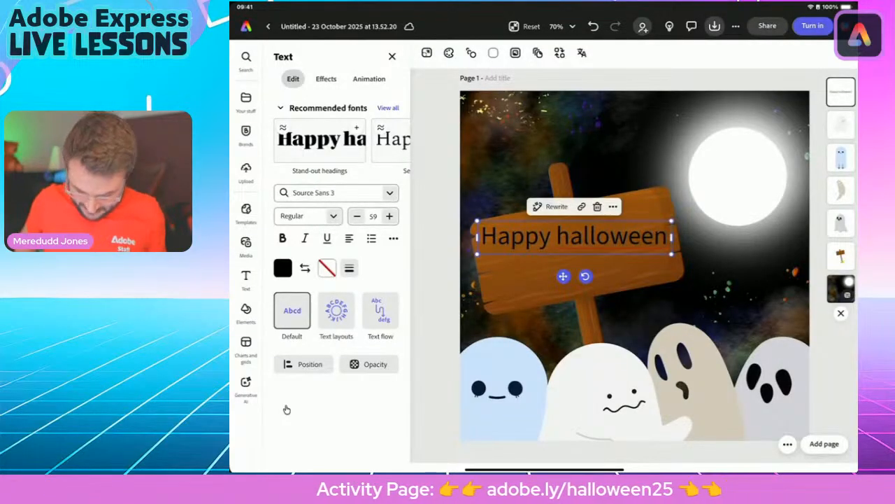
pyautogui.click(336, 310)
pyautogui.click(392, 139)
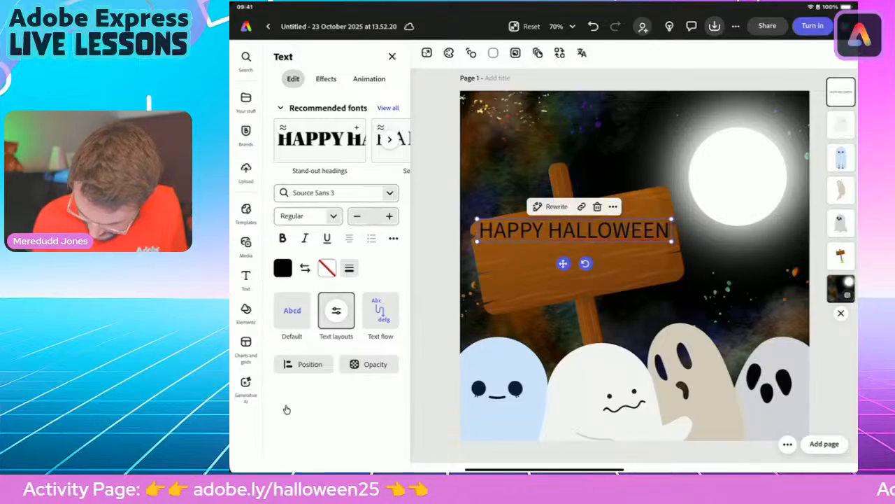
pyautogui.moveTo(671, 241); pyautogui.dragTo(643, 296)
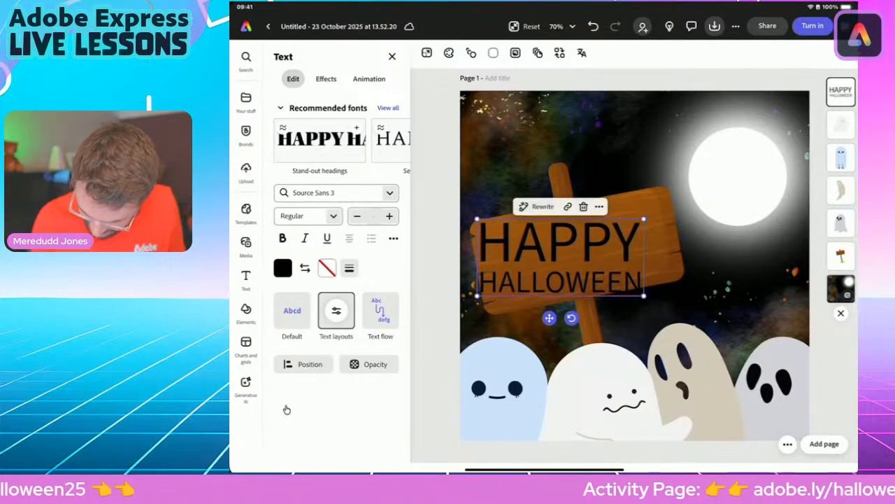
pyautogui.moveTo(572, 318); pyautogui.dragTo(578, 308)
# - Set the "HAPPY HALLOWEEN" font to Grenze Gotisch Bold and fine-tune the text's placement on the sign
pyautogui.click(389, 192)
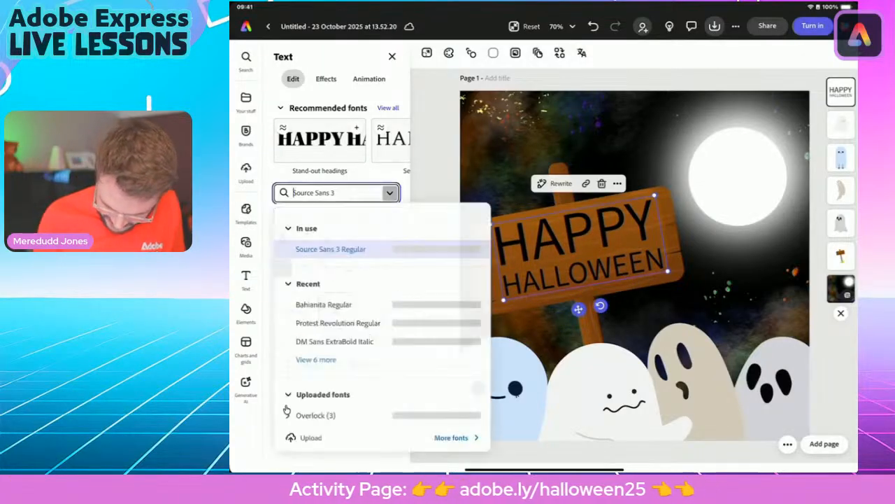
pyautogui.scroll(-3, 287, 409)
pyautogui.scroll(-15, 287, 409)
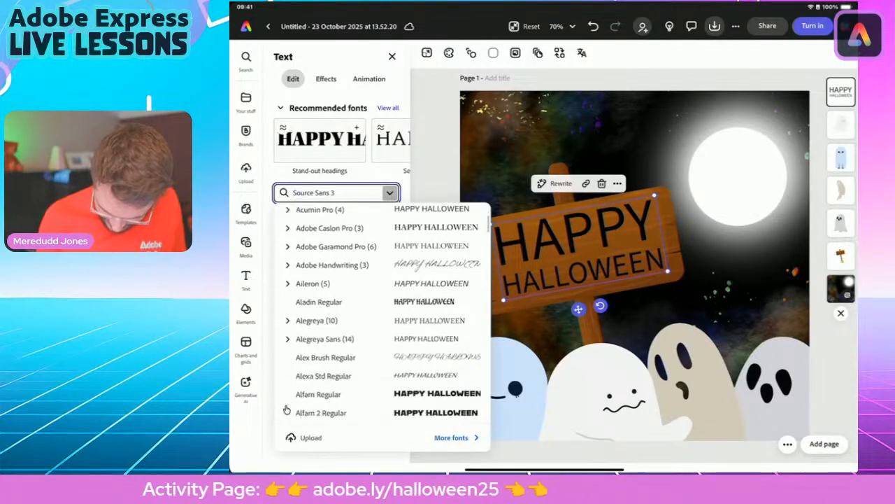
pyautogui.scroll(-15, 287, 409)
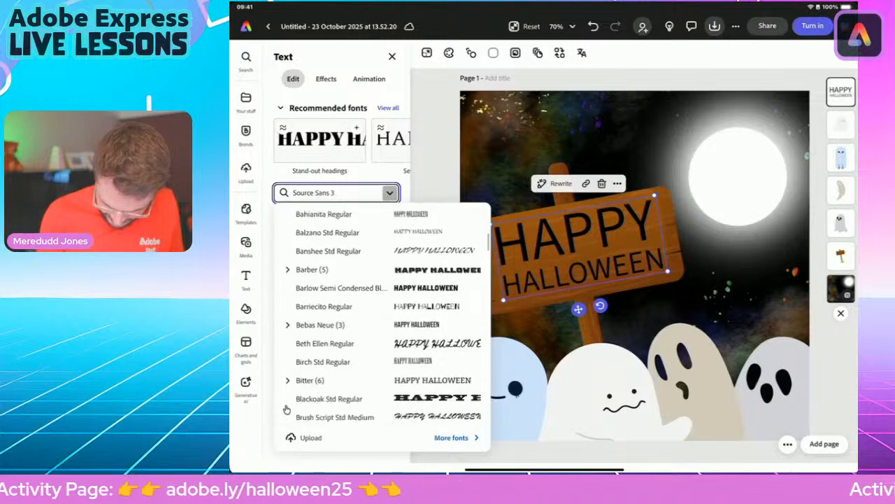
pyautogui.scroll(-15, 287, 409)
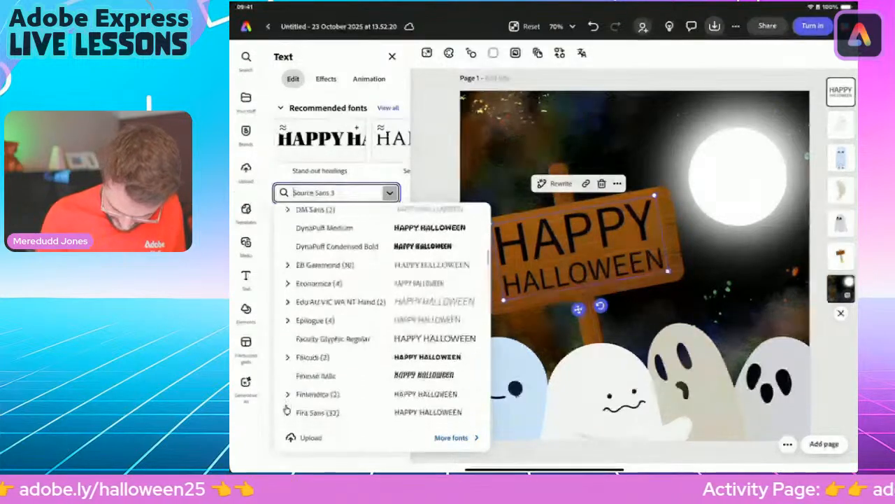
pyautogui.scroll(2, 286, 410)
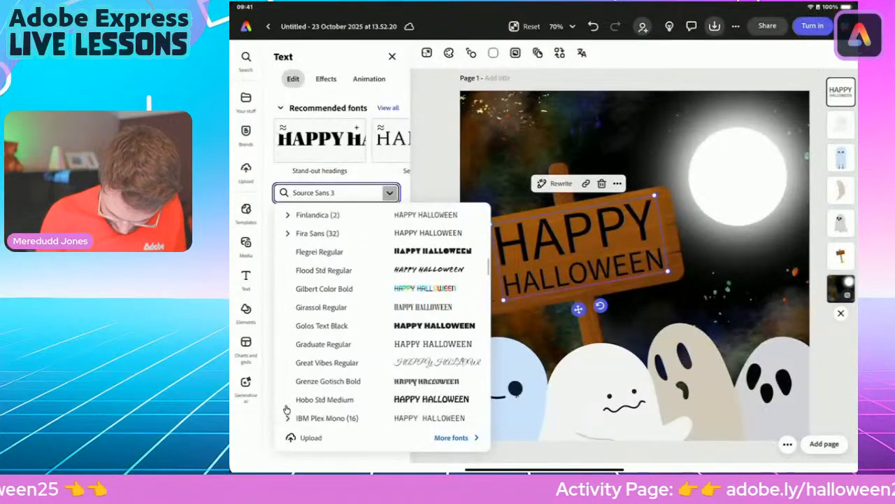
pyautogui.scroll(-3, 286, 409)
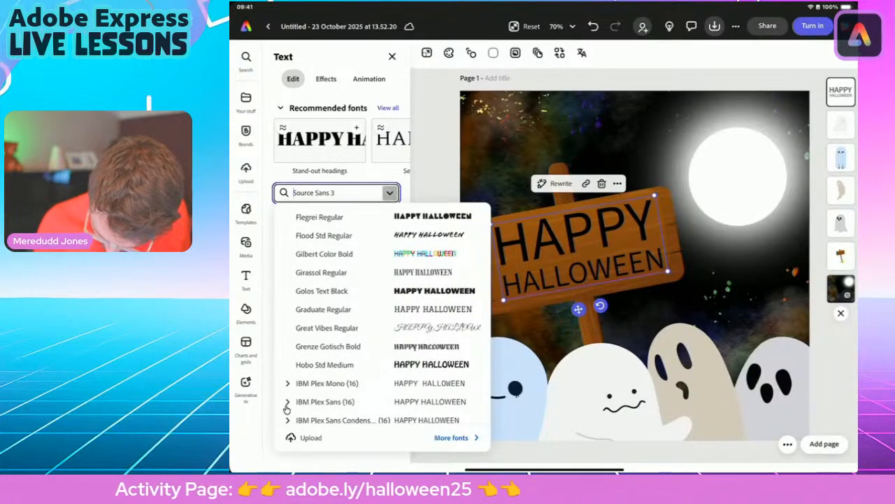
pyautogui.click(328, 347)
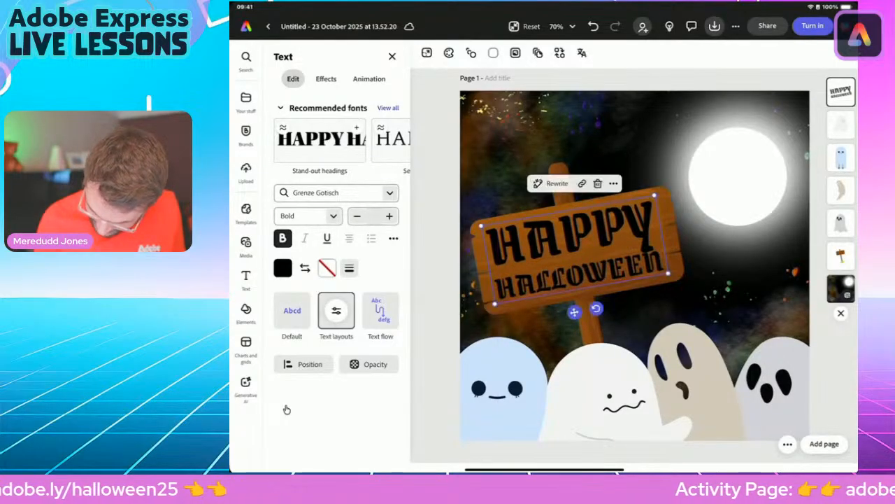
pyautogui.moveTo(596, 307); pyautogui.dragTo(595, 308)
pyautogui.moveTo(576, 249); pyautogui.dragTo(581, 247)
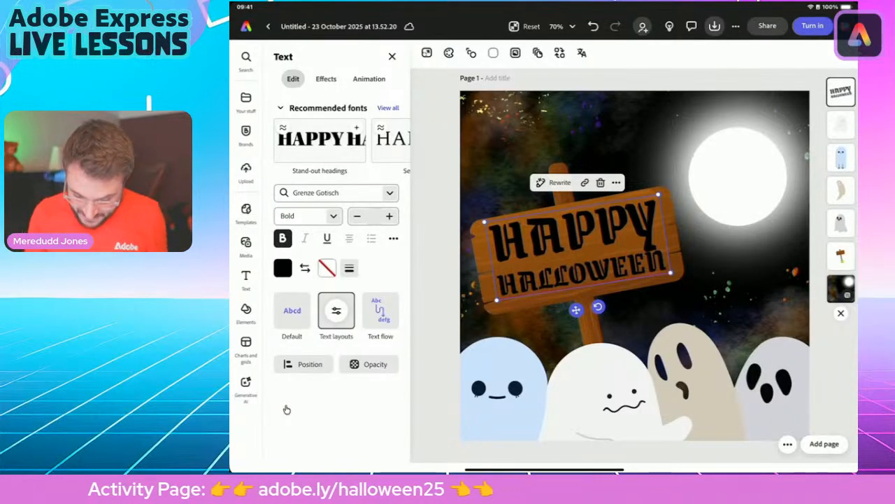
# - Color the "HAPPY HALLOWEEN" lettering white
pyautogui.click(282, 268)
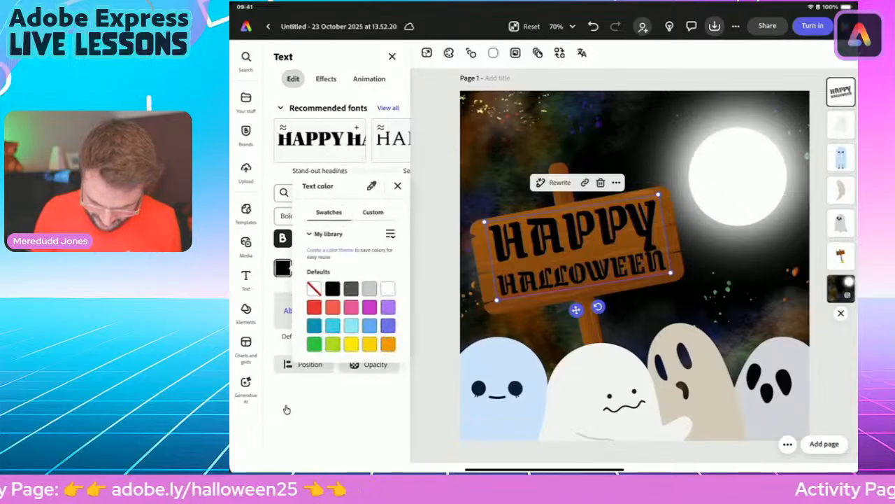
pyautogui.click(387, 288)
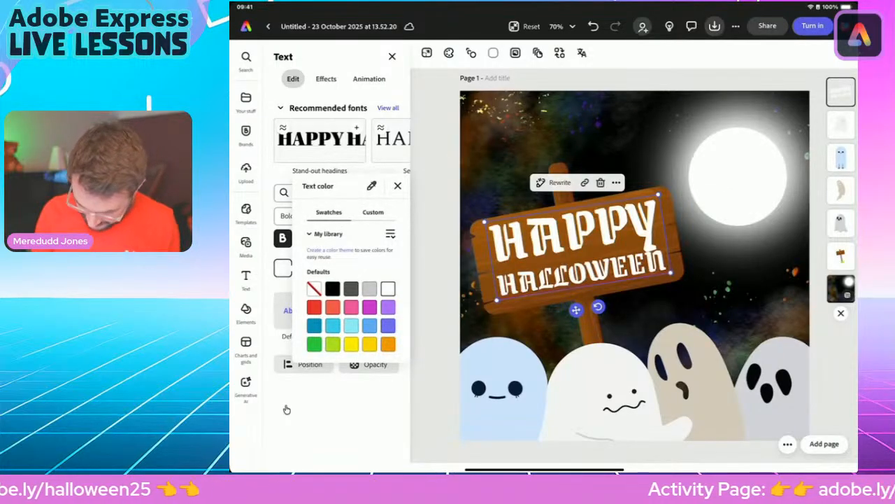
pyautogui.click(286, 409)
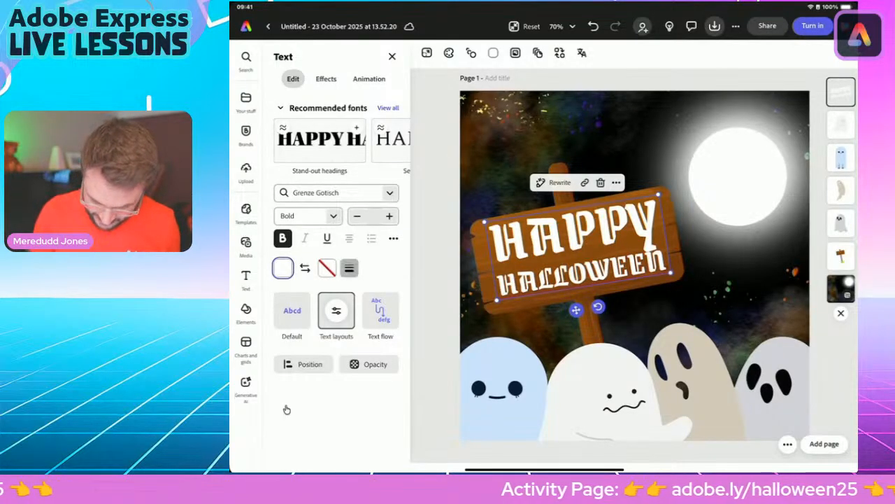
# - Give the white lettering an outline with a thickness of 49 and a custom dark brown color, #5C4803
pyautogui.click(349, 268)
pyautogui.moveTo(307, 318); pyautogui.dragTo(335, 318)
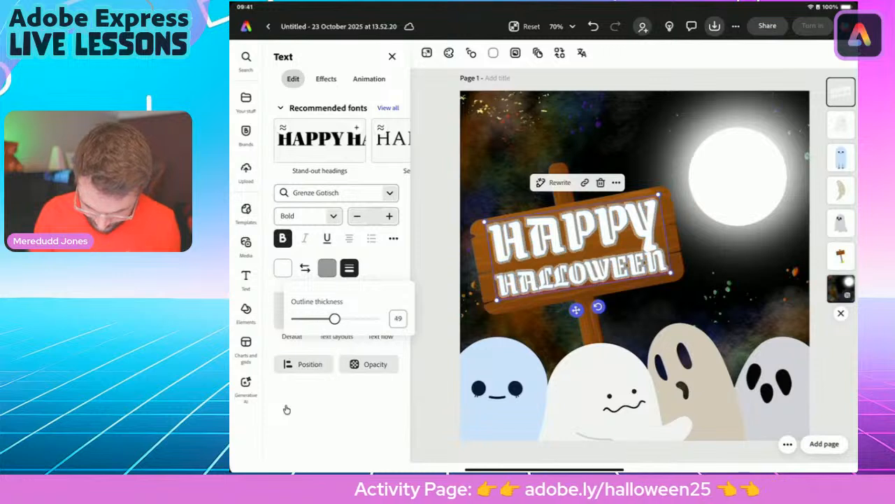
pyautogui.click(327, 268)
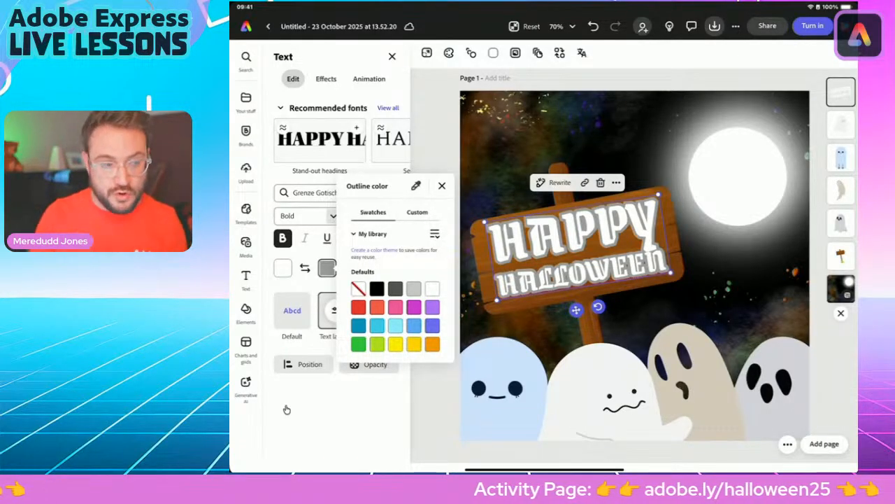
pyautogui.click(417, 212)
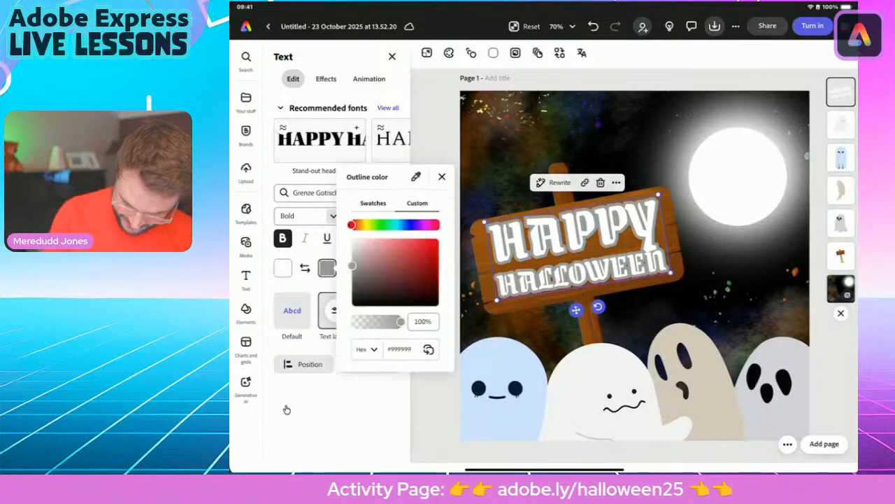
pyautogui.moveTo(351, 224)
pyautogui.mouseDown()
pyautogui.moveTo(439, 223)
pyautogui.moveTo(351, 224)
pyautogui.moveTo(433, 224)
pyautogui.moveTo(362, 224)
pyautogui.mouseUp()
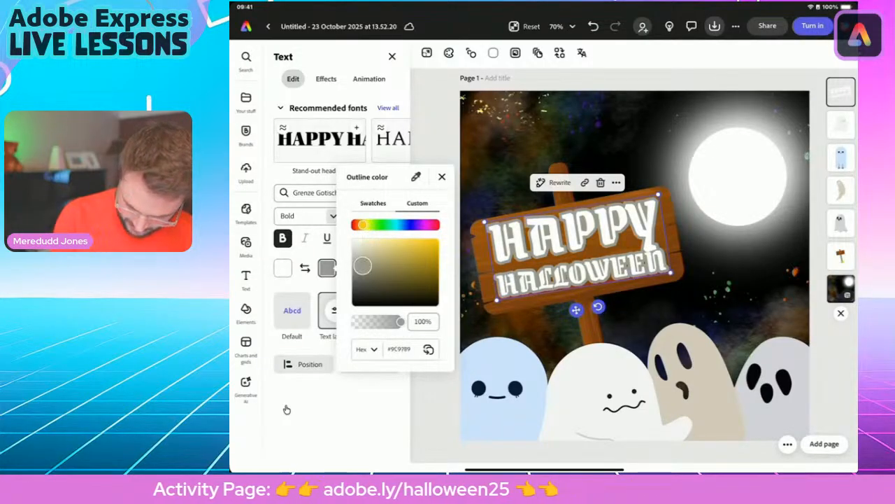
pyautogui.moveTo(362, 265); pyautogui.dragTo(437, 282)
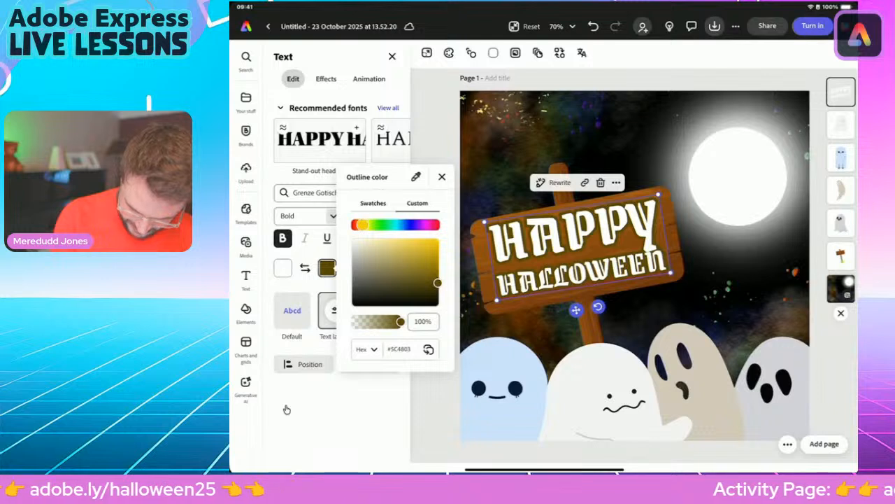
# - Shift the "HAPPY HALLOWEEN" outline to a warmer, more orange dark brown with a slightly darker shade, and deselect the lettering
pyautogui.moveTo(363, 224); pyautogui.dragTo(359, 224)
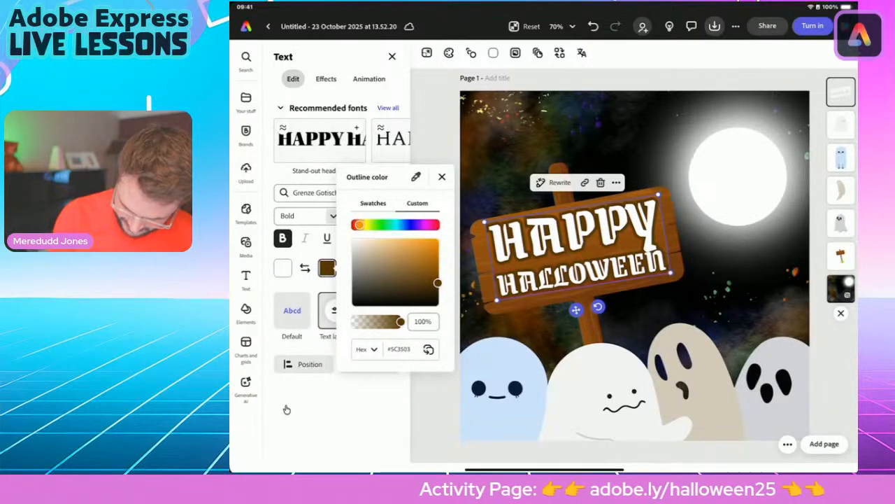
pyautogui.moveTo(437, 282)
pyautogui.mouseDown()
pyautogui.moveTo(433, 254)
pyautogui.moveTo(380, 266)
pyautogui.moveTo(362, 244)
pyautogui.moveTo(382, 239)
pyautogui.moveTo(422, 256)
pyautogui.moveTo(439, 268)
pyautogui.moveTo(440, 284)
pyautogui.mouseUp()
pyautogui.click(629, 140)
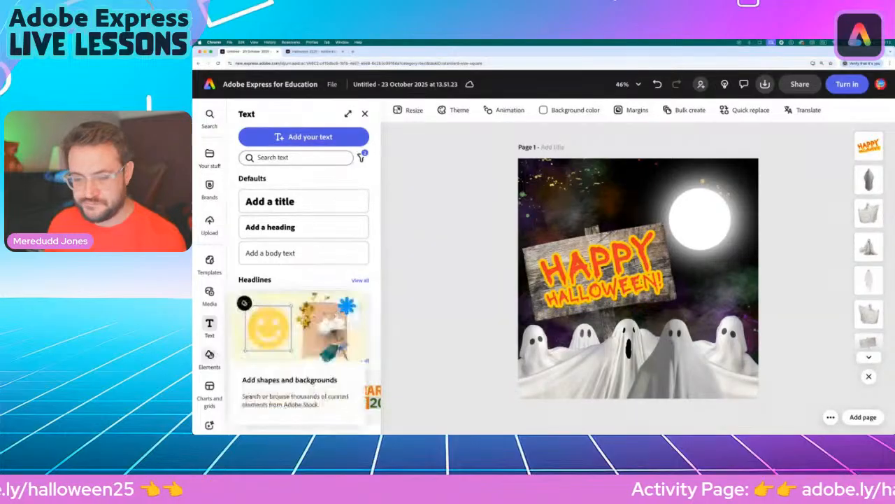
# - Search the design assets for "bat" and add the single black bat silhouette with spread wings to the sheet-ghost scene
pyautogui.click(209, 355)
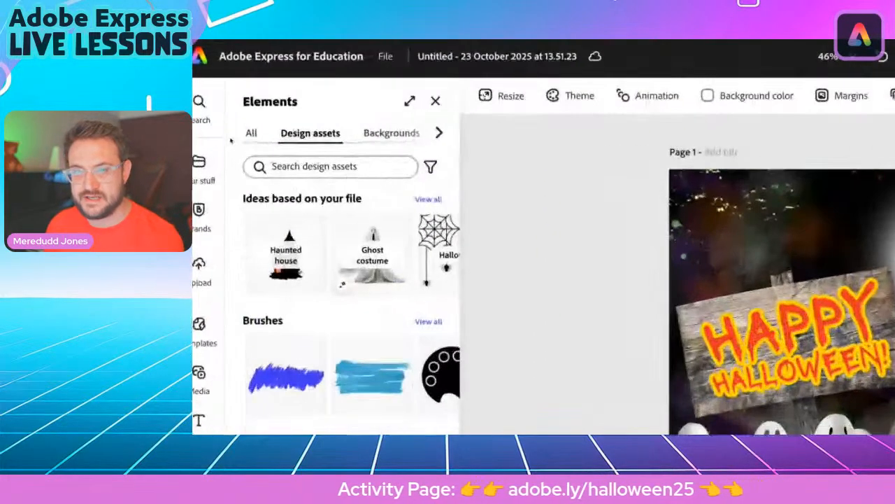
pyautogui.click(289, 158)
pyautogui.write('bat')
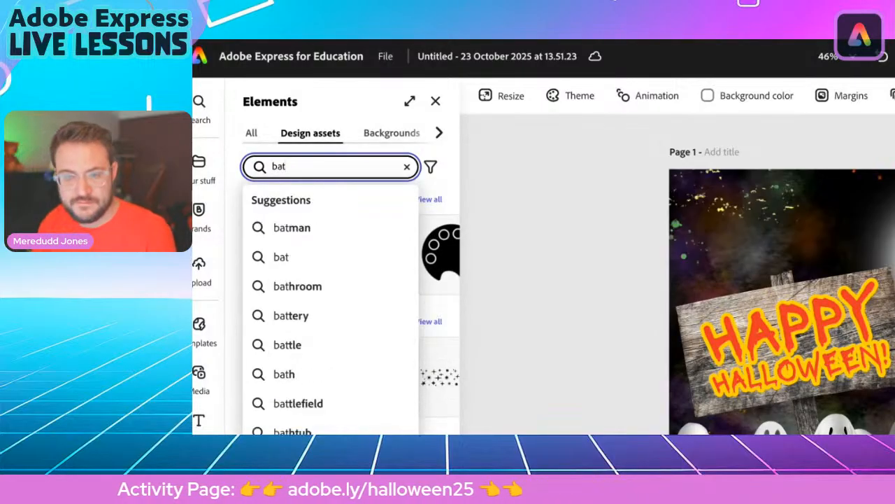
pyautogui.press('Return')
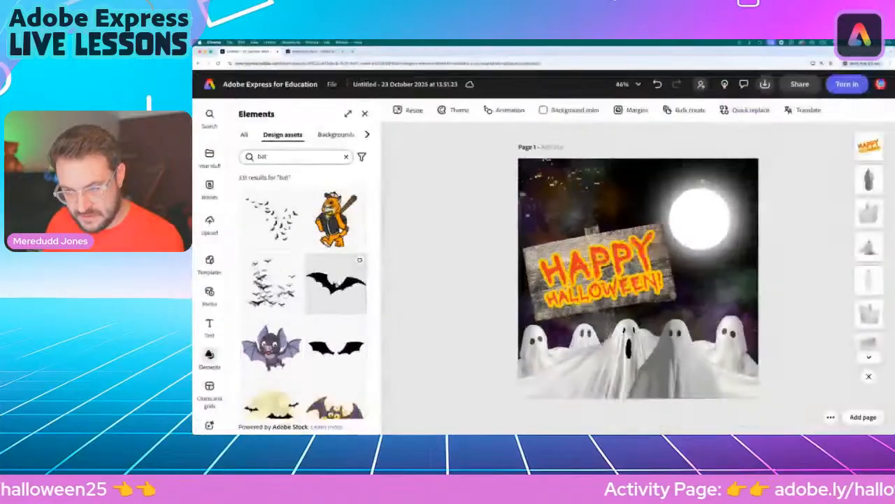
pyautogui.click(336, 283)
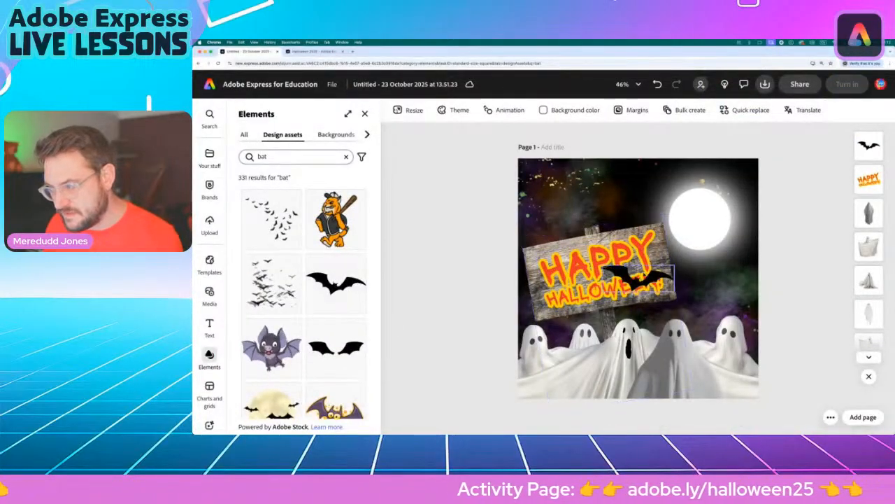
# - Move the black bat off the Happy Halloween lettering and place it across the moon's upper-right edge
pyautogui.moveTo(633, 278); pyautogui.dragTo(635, 213)
pyautogui.moveTo(574, 190); pyautogui.dragTo(747, 224)
pyautogui.moveTo(685, 245); pyautogui.dragTo(714, 186)
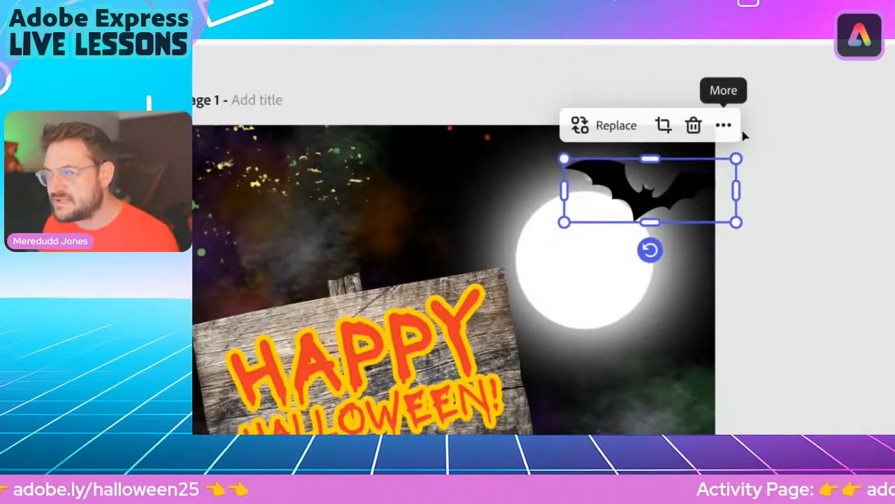
# - Duplicate the bat, place the copy over the wooden sign's upper-left corner, tilt it counterclockwise and enlarge it slightly
pyautogui.click(724, 126)
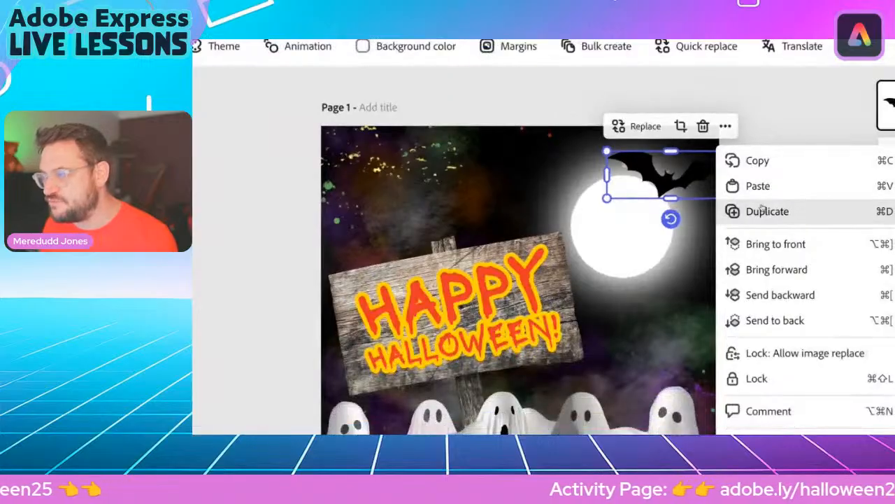
pyautogui.click(779, 240)
pyautogui.moveTo(692, 190); pyautogui.dragTo(356, 263)
pyautogui.moveTo(350, 305); pyautogui.dragTo(369, 301)
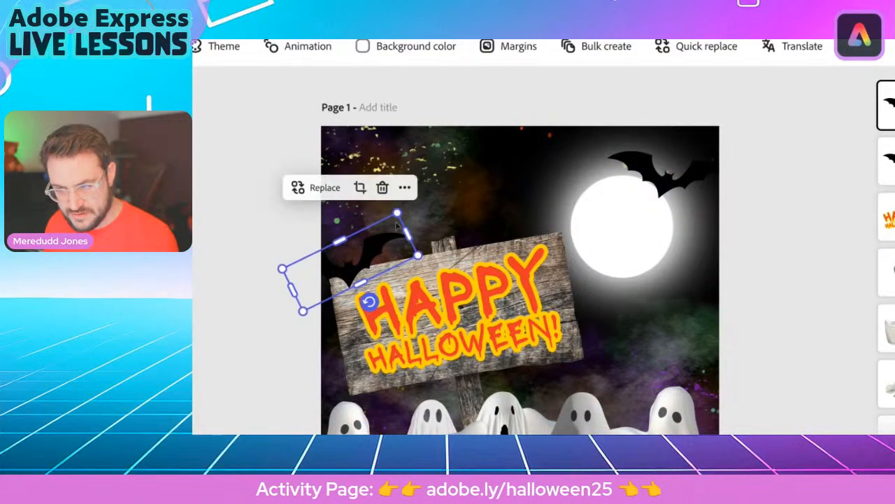
pyautogui.moveTo(397, 212); pyautogui.dragTo(407, 208)
pyautogui.moveTo(353, 287)
pyautogui.mouseDown()
pyautogui.moveTo(360, 276)
pyautogui.moveTo(349, 291)
pyautogui.mouseUp()
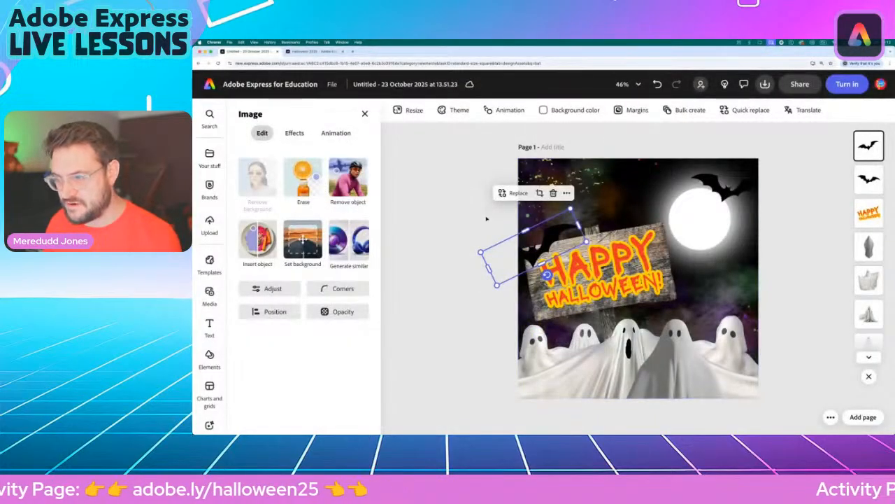
pyautogui.click(268, 227)
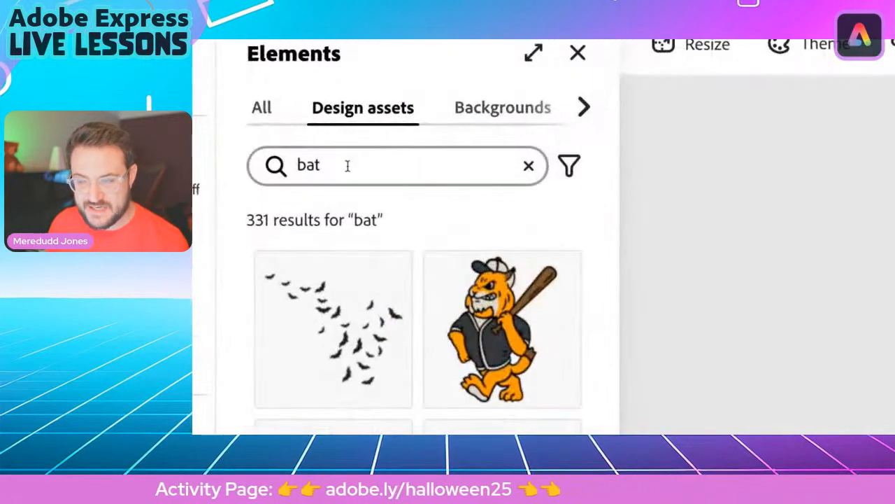
# - Replace the bat search in the design assets with a search for "halloween"
pyautogui.doubleClick(278, 156)
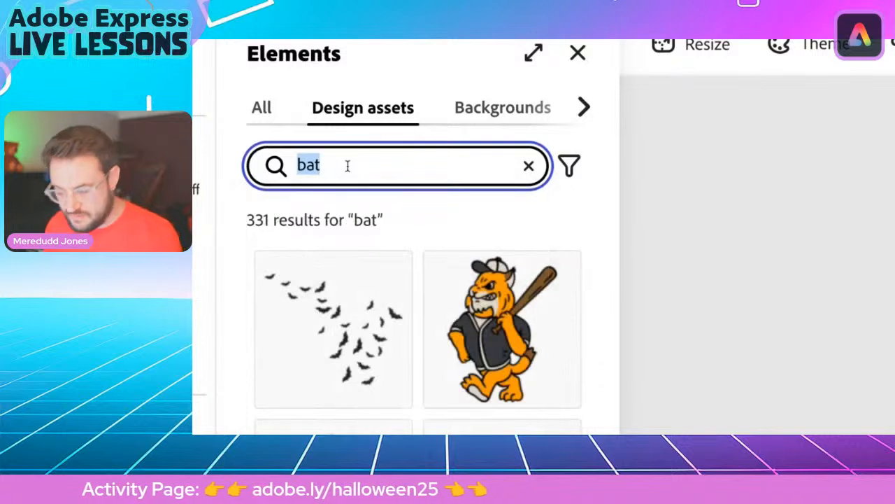
pyautogui.write('ha')
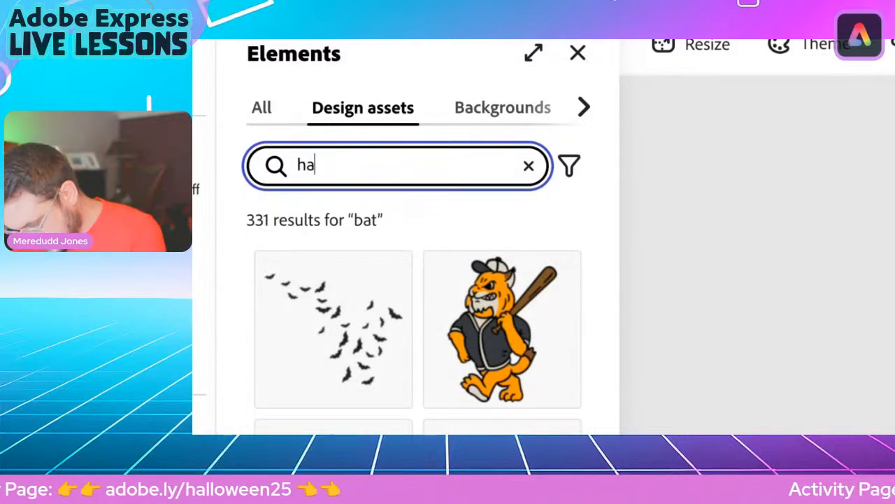
pyautogui.write(';llowee')
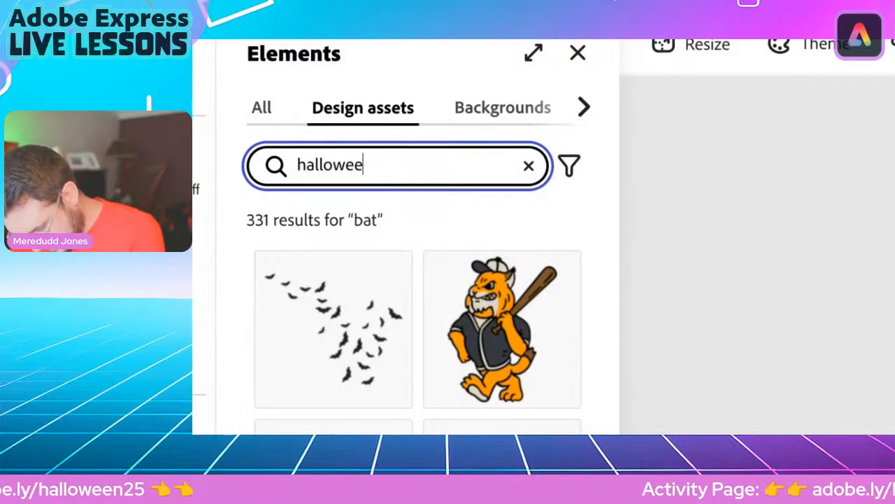
pyautogui.write('n')
pyautogui.press('Return')
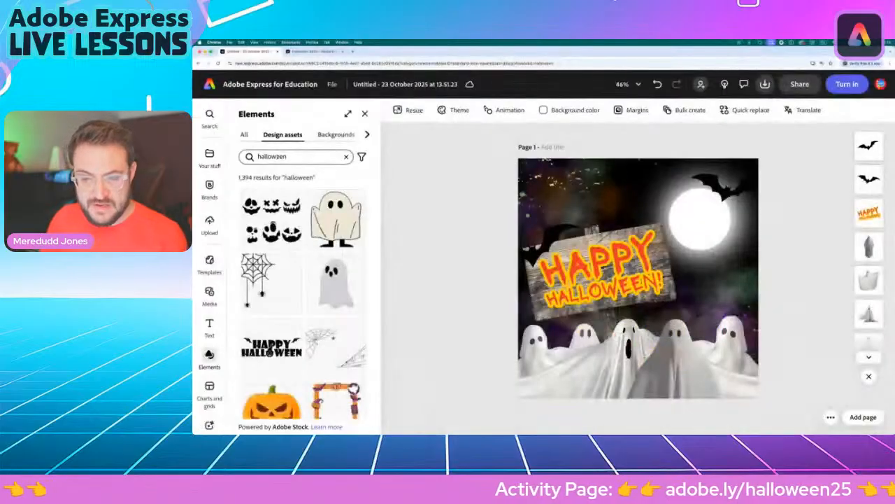
# - Add the orange mist graphic, enlarge it beyond the page width and lower it over the bottom of the ghosts
pyautogui.scroll(-5, 275, 299)
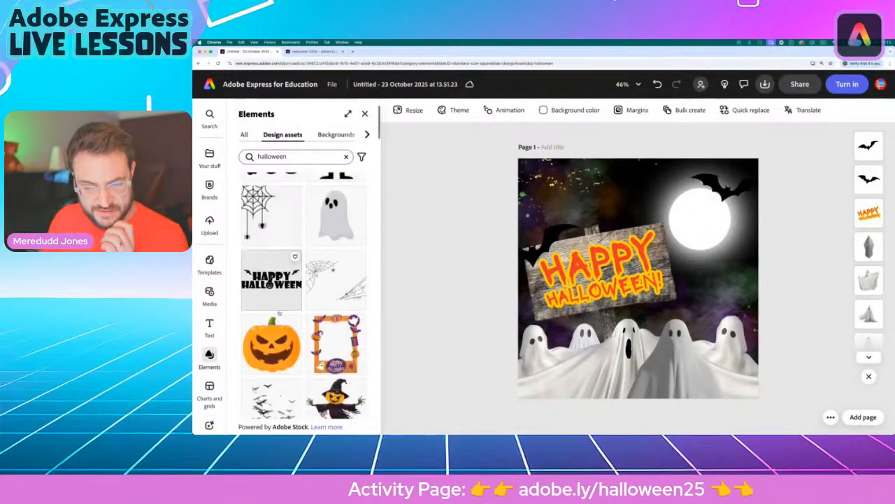
pyautogui.scroll(-3, 276, 300)
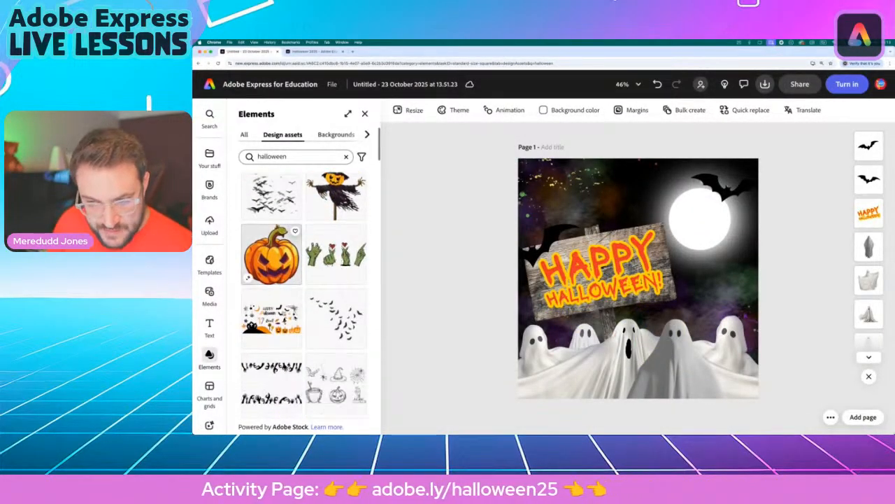
pyautogui.scroll(-3, 327, 275)
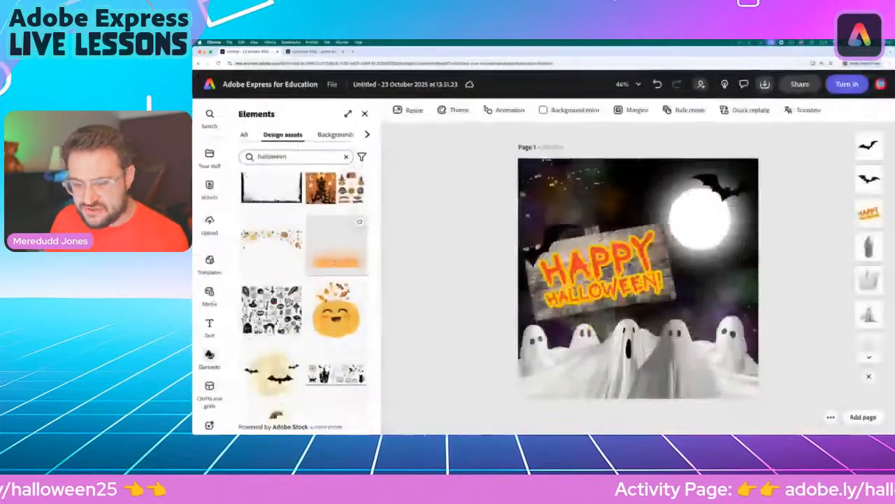
pyautogui.moveTo(335, 261); pyautogui.dragTo(836, 285)
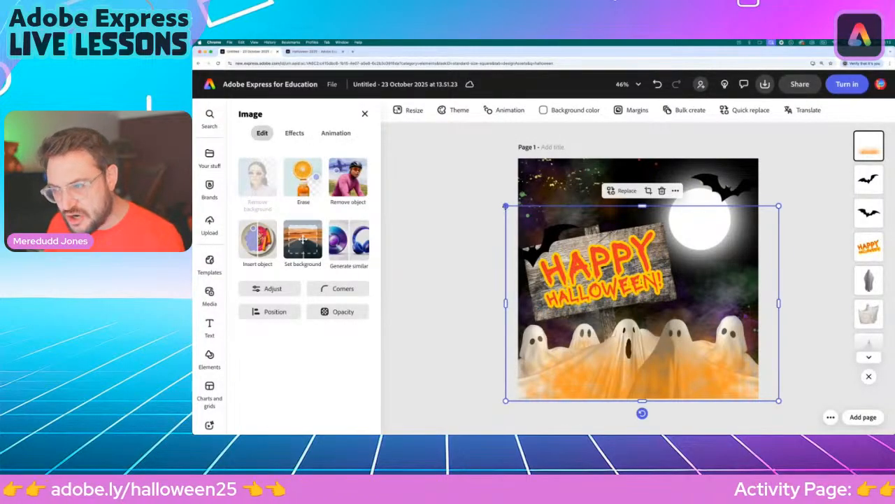
pyautogui.moveTo(505, 206); pyautogui.dragTo(494, 197)
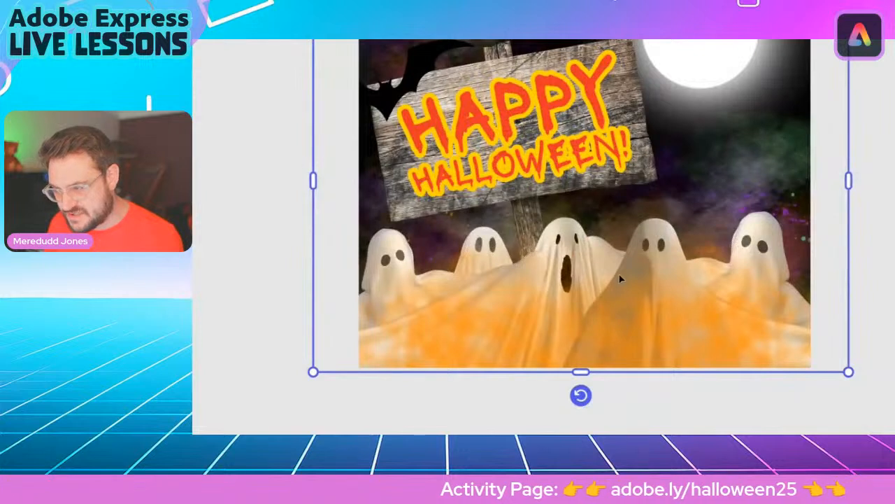
pyautogui.moveTo(619, 278); pyautogui.dragTo(627, 319)
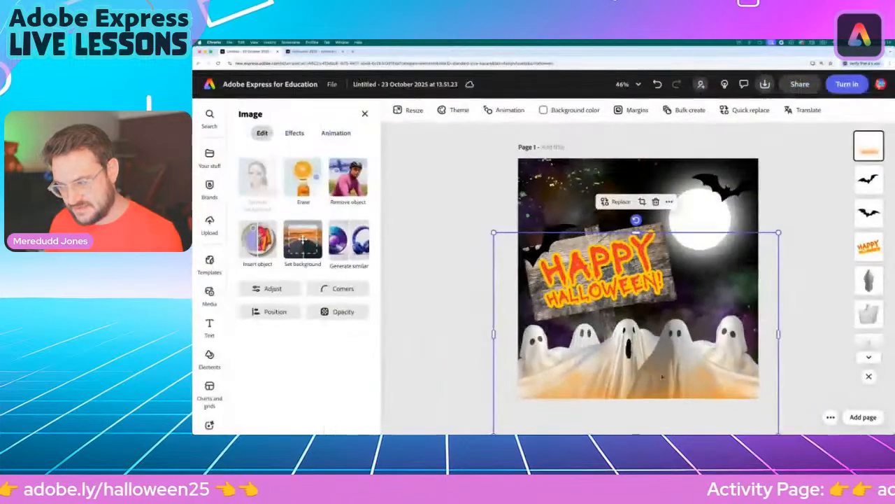
pyautogui.click(479, 322)
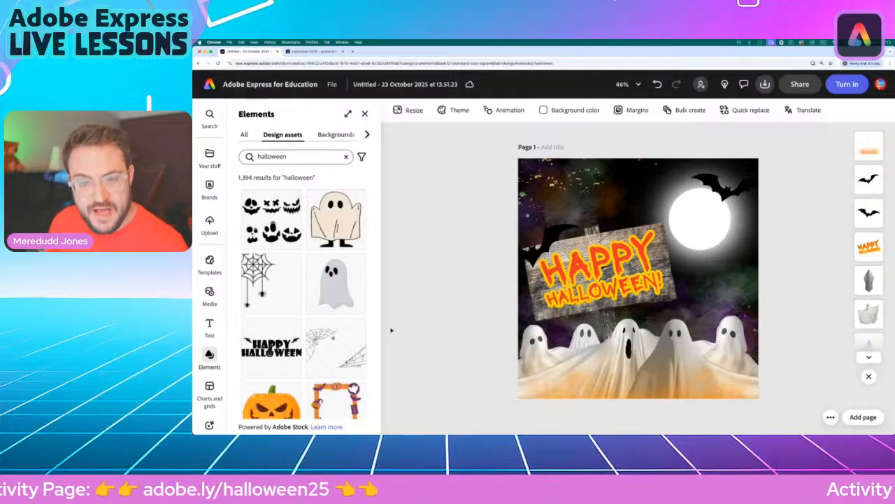
# - Browse the halloween design assets for another decoration that suits the scene
pyautogui.scroll(-10, 300, 313)
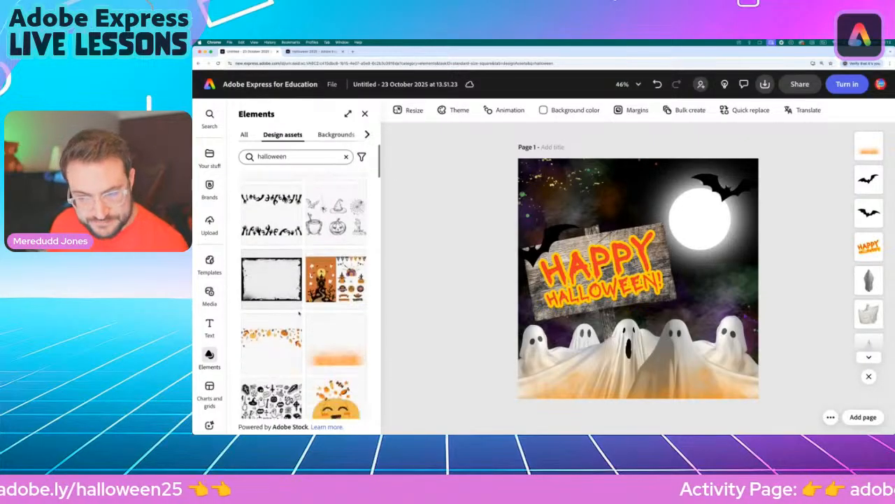
pyautogui.scroll(-2, 299, 314)
pyautogui.scroll(-6, 300, 315)
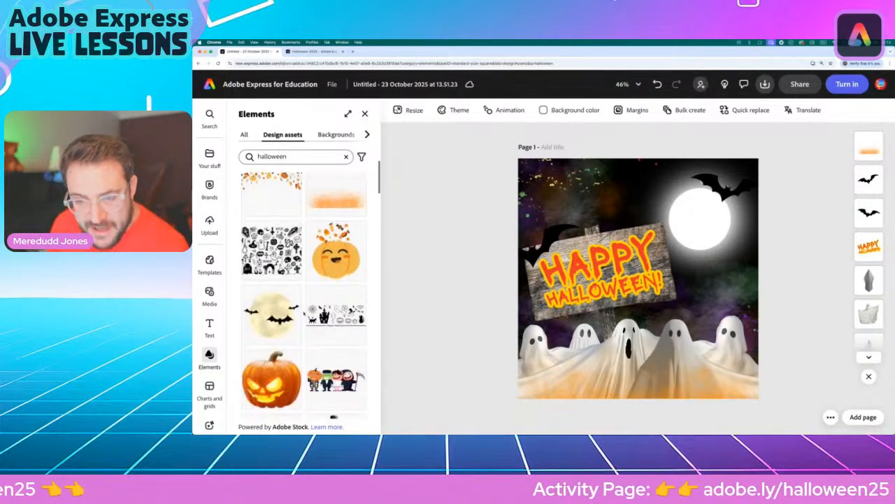
pyautogui.scroll(-5, 304, 315)
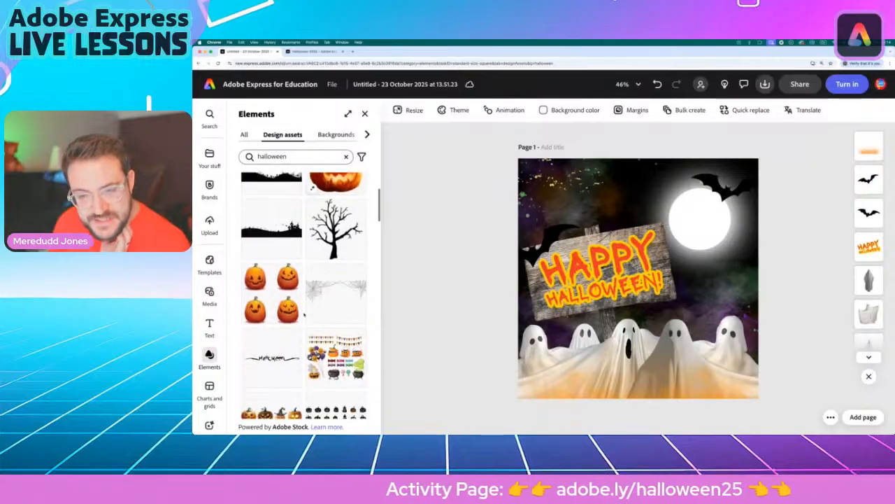
pyautogui.scroll(-5, 303, 315)
pyautogui.scroll(-5, 304, 315)
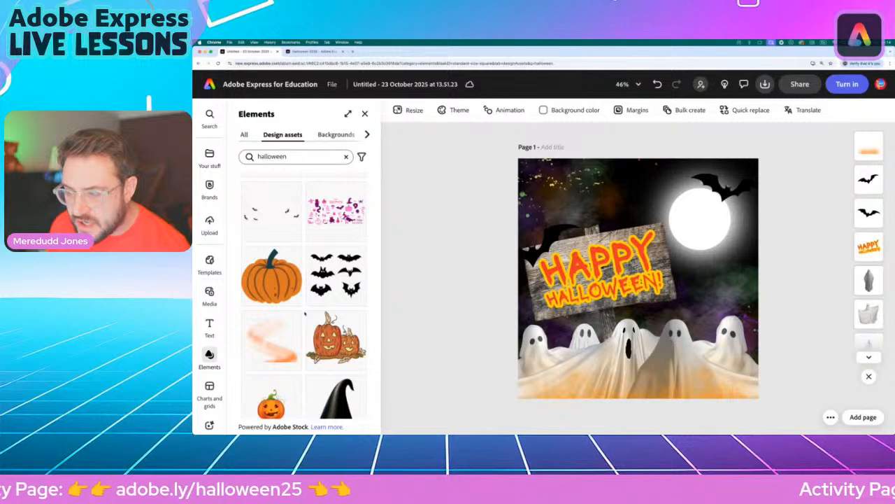
pyautogui.scroll(-12, 304, 315)
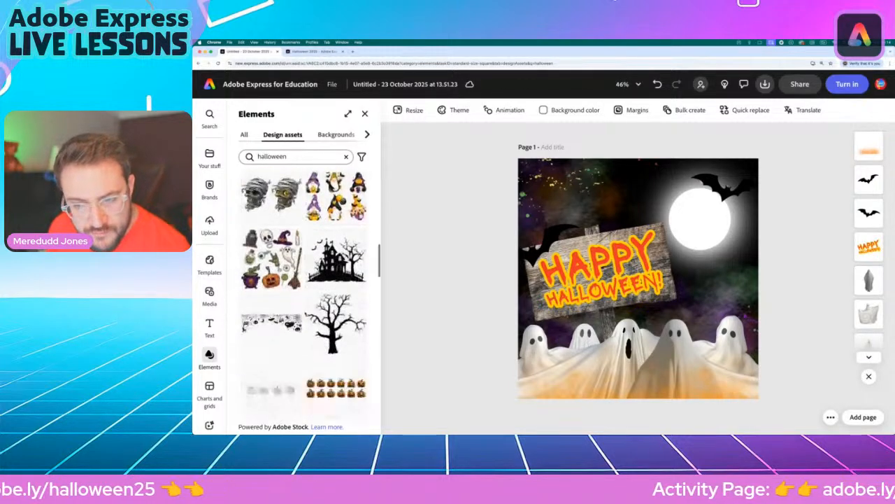
pyautogui.scroll(-10, 305, 315)
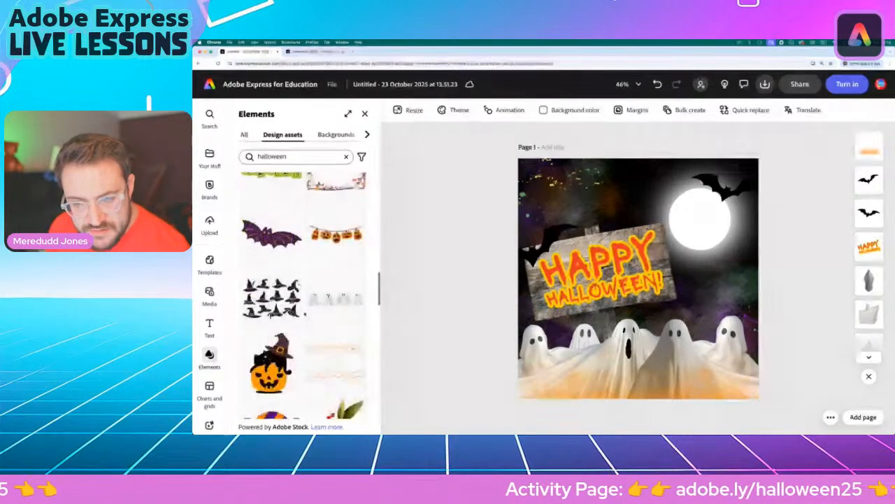
pyautogui.scroll(-10, 311, 319)
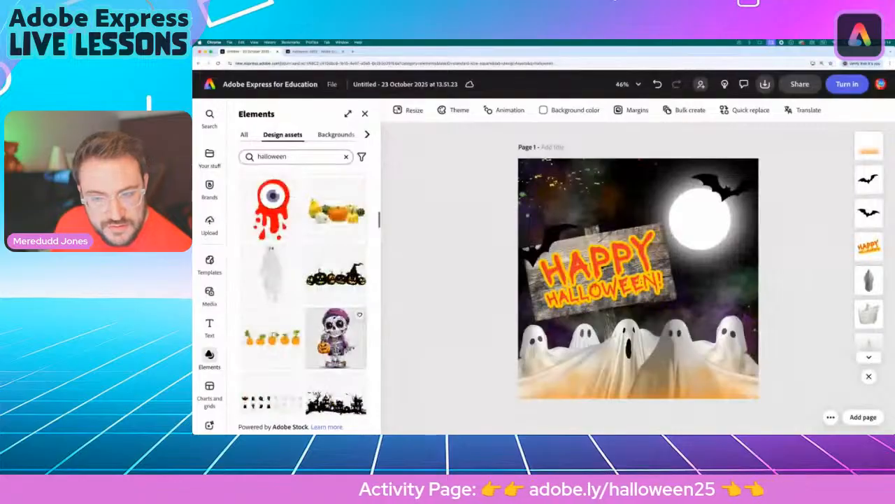
pyautogui.scroll(-3, 333, 325)
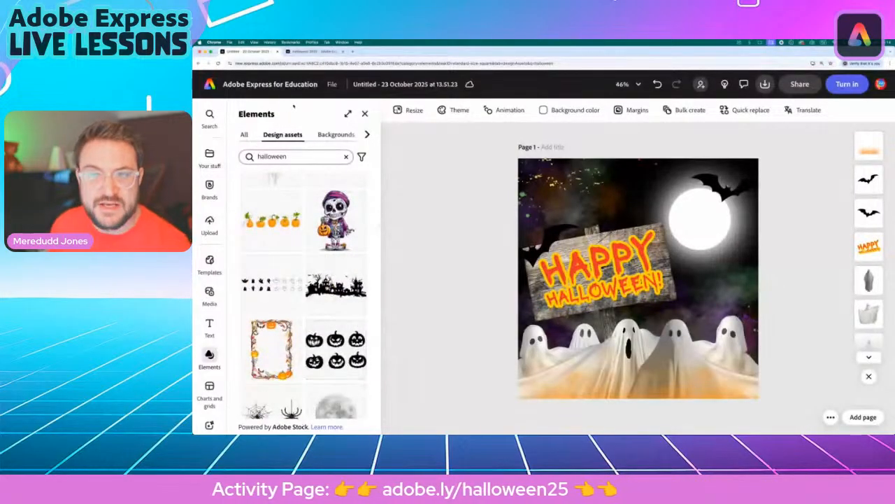
# - Check the list of Halloween symbols and the example image on the Halloween 2025 activity page, and return to the design
pyautogui.click(314, 52)
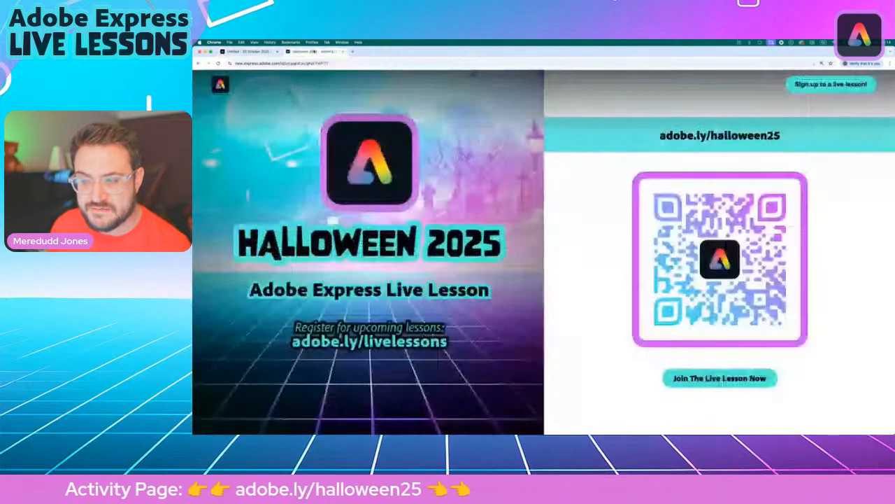
pyautogui.scroll(-10, 448, 246)
pyautogui.scroll(-3, 448, 246)
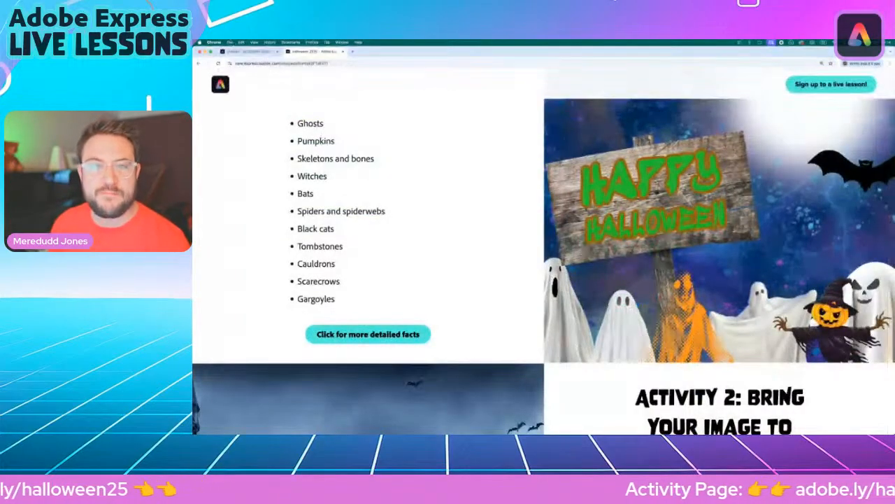
pyautogui.click(245, 52)
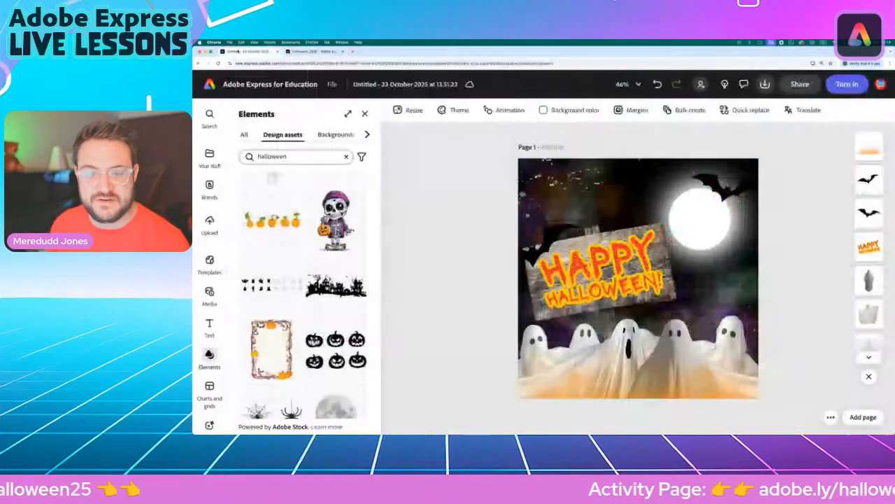
# - Search the design assets for "pumpkin" and add the glowing carved jack-o'-lantern to the page
pyautogui.click(274, 155)
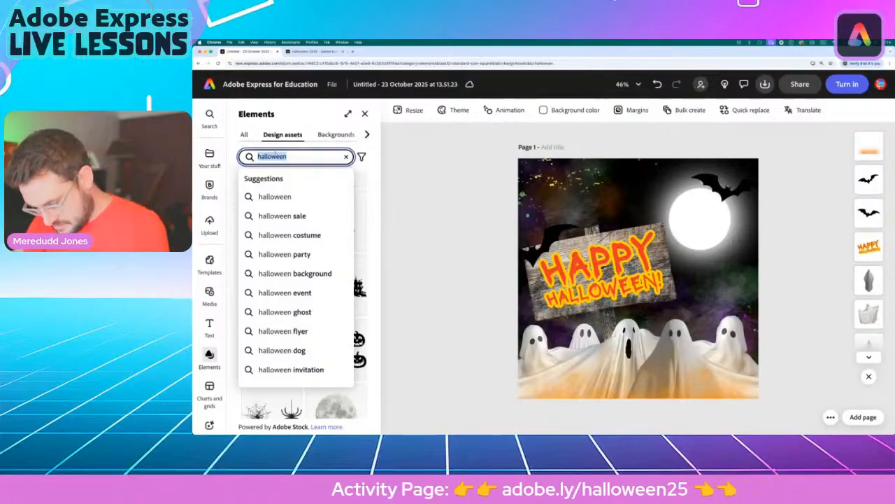
pyautogui.write('pumpkin')
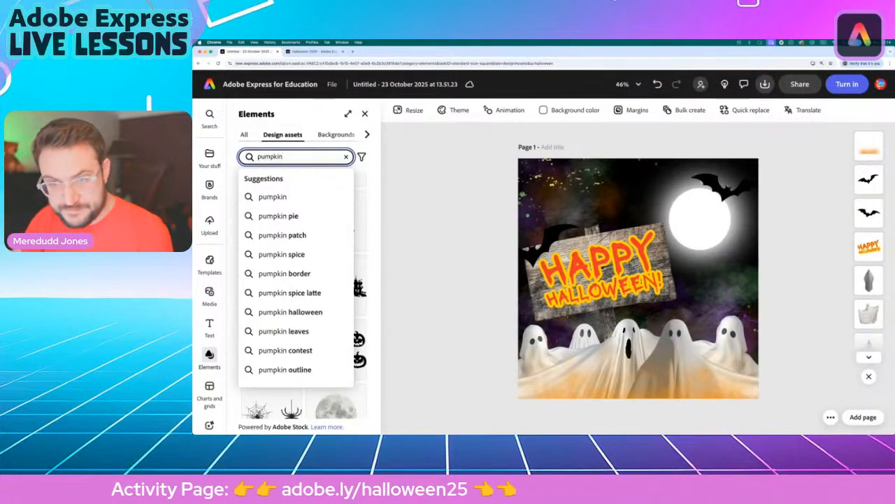
pyautogui.press('Return')
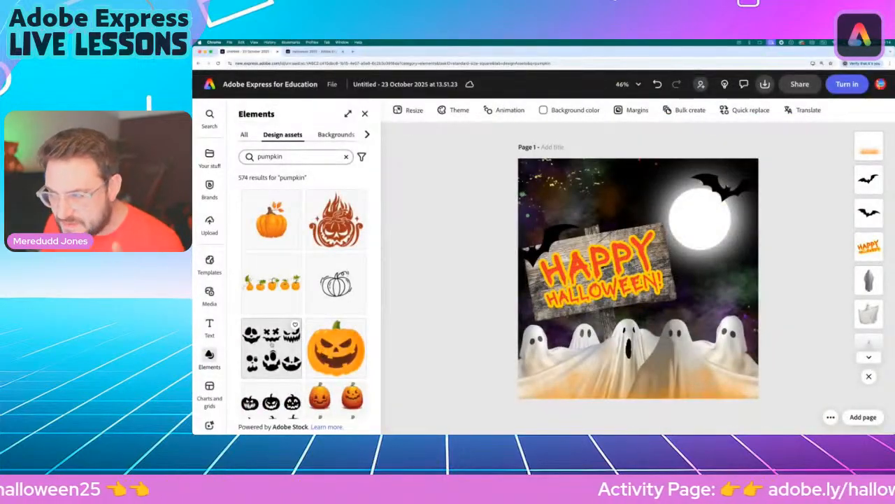
pyautogui.scroll(-2, 272, 338)
pyautogui.scroll(-4, 271, 337)
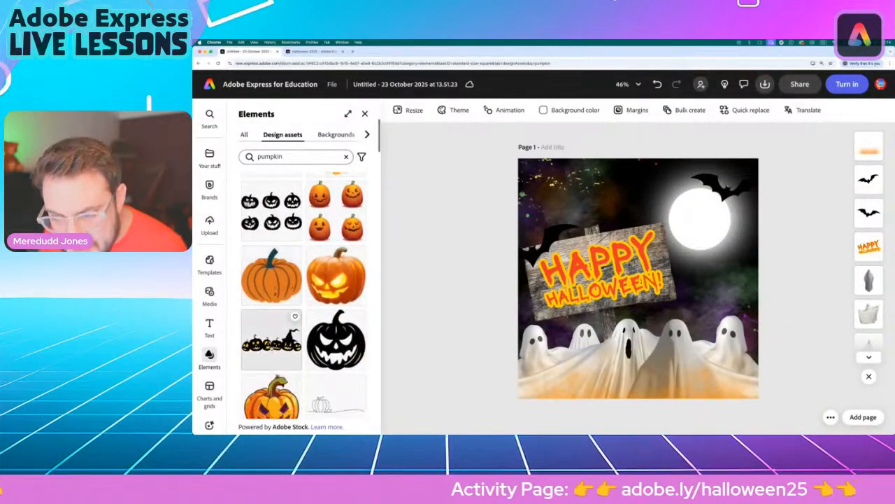
pyautogui.scroll(-1, 273, 349)
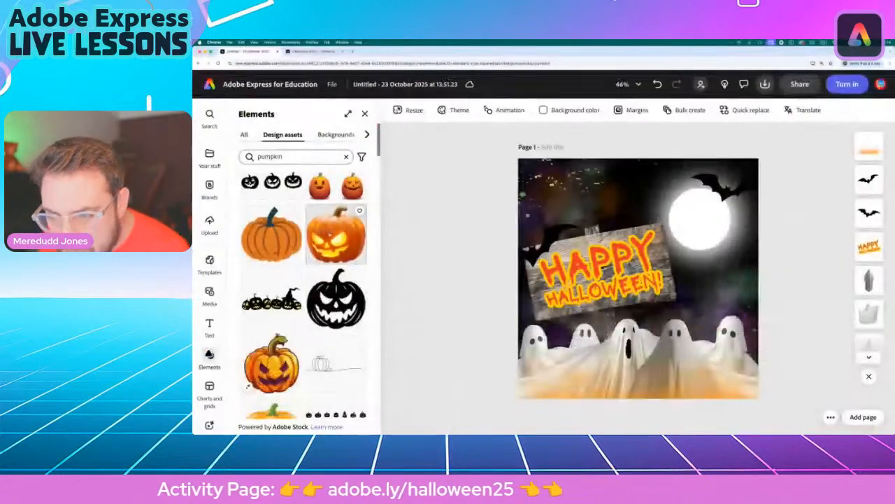
pyautogui.click(336, 234)
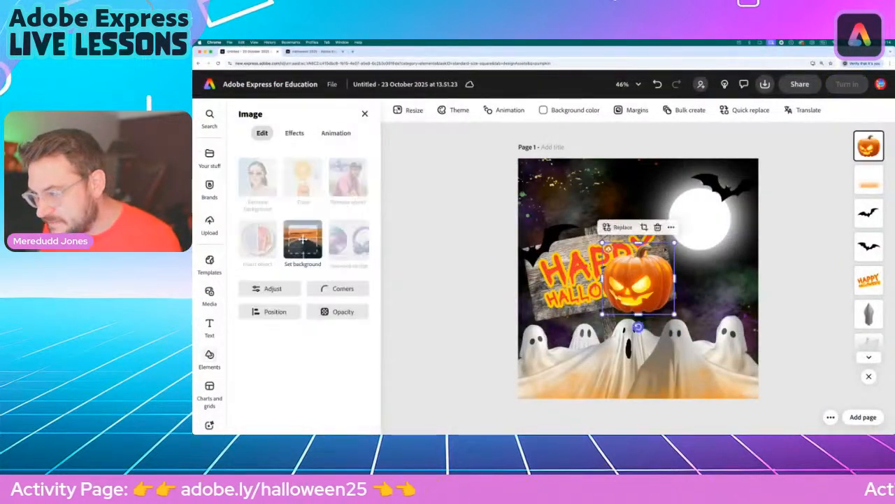
# - Shrink the jack-o'-lantern and position it on the top edge of the wooden sign, above the word HAPPY
pyautogui.moveTo(674, 243); pyautogui.dragTo(624, 208)
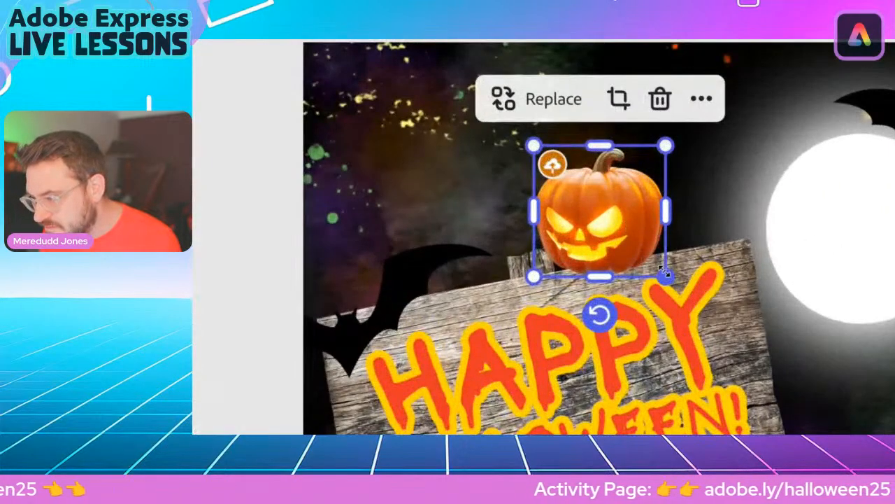
pyautogui.moveTo(662, 270); pyautogui.dragTo(655, 260)
pyautogui.moveTo(615, 199); pyautogui.dragTo(612, 223)
pyautogui.moveTo(642, 163); pyautogui.dragTo(658, 149)
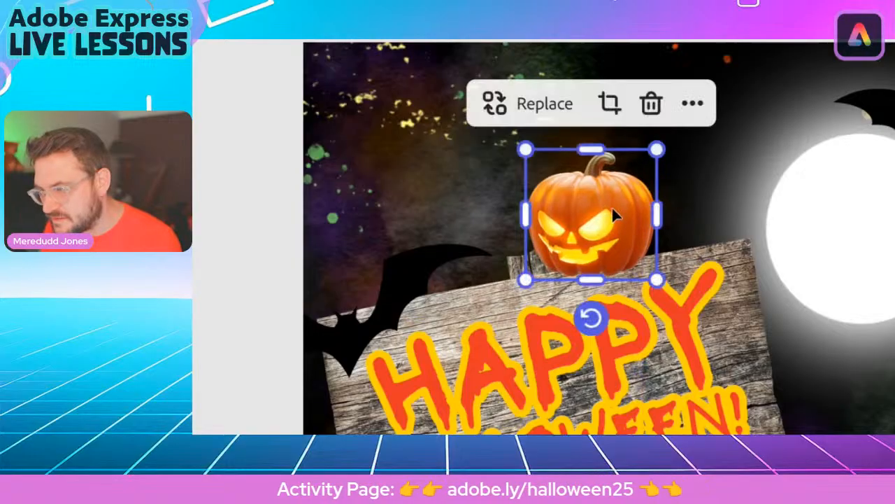
# - Fine-tune the jack-o'-lantern's position on the sign's top edge and nudge the bat in front of the moon
pyautogui.moveTo(611, 207); pyautogui.dragTo(615, 207)
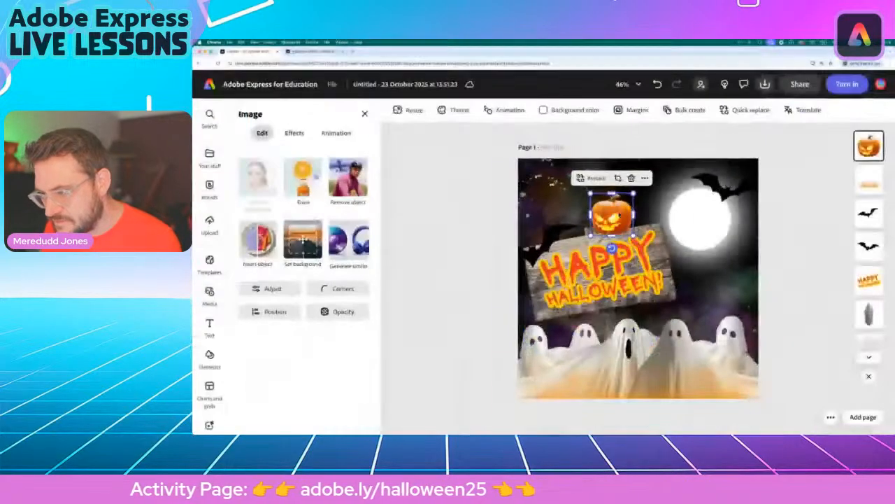
pyautogui.click(492, 277)
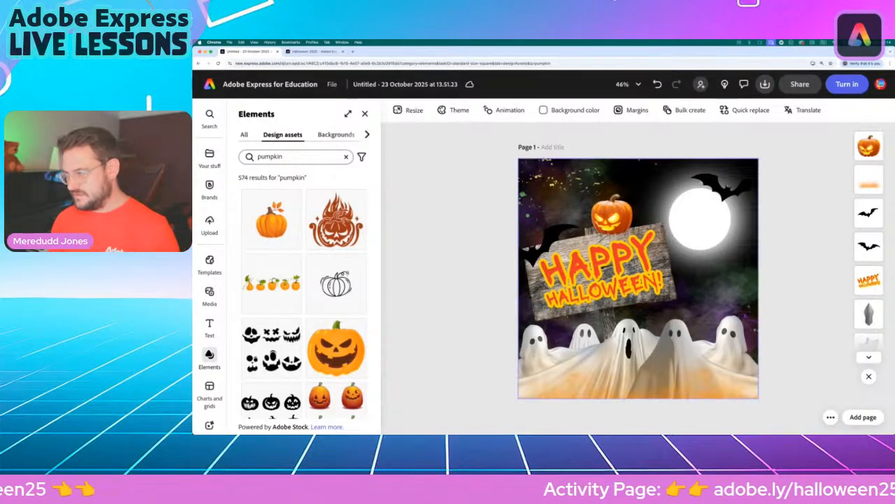
pyautogui.moveTo(727, 186)
pyautogui.mouseDown()
pyautogui.moveTo(780, 188)
pyautogui.moveTo(725, 191)
pyautogui.mouseUp()
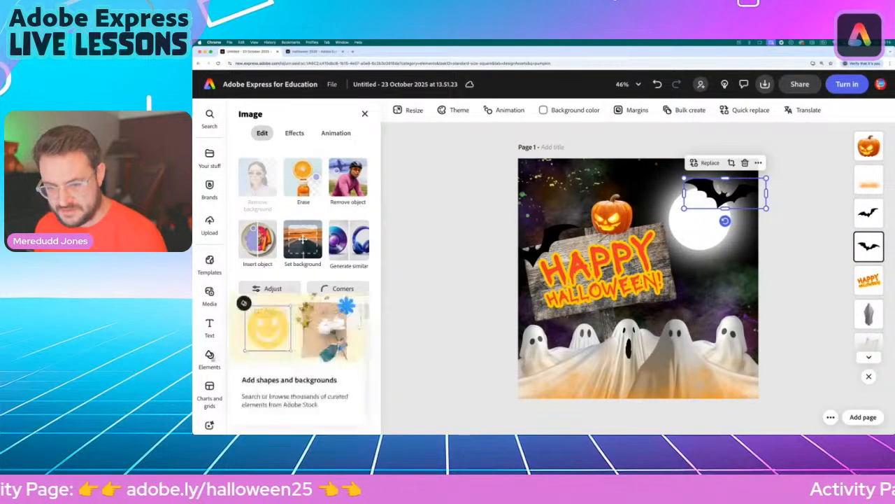
# - Search the design assets for "cobweb"
pyautogui.click(209, 360)
pyautogui.click(271, 154)
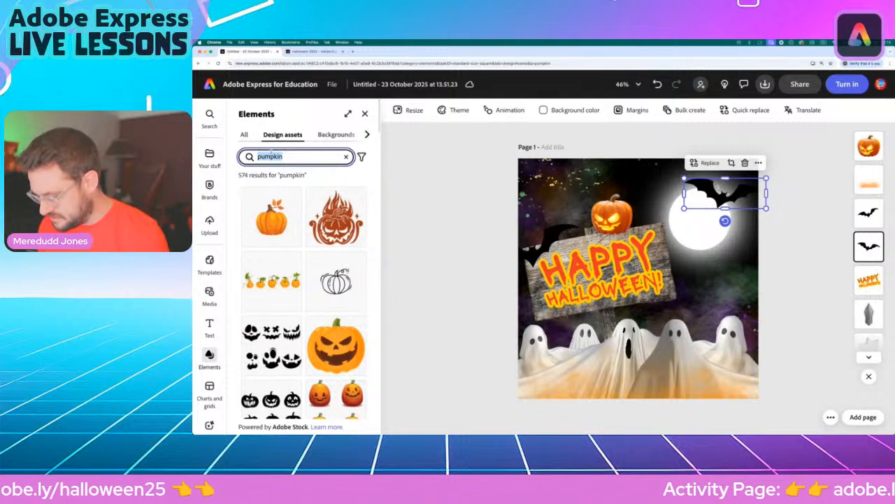
pyautogui.write('cob')
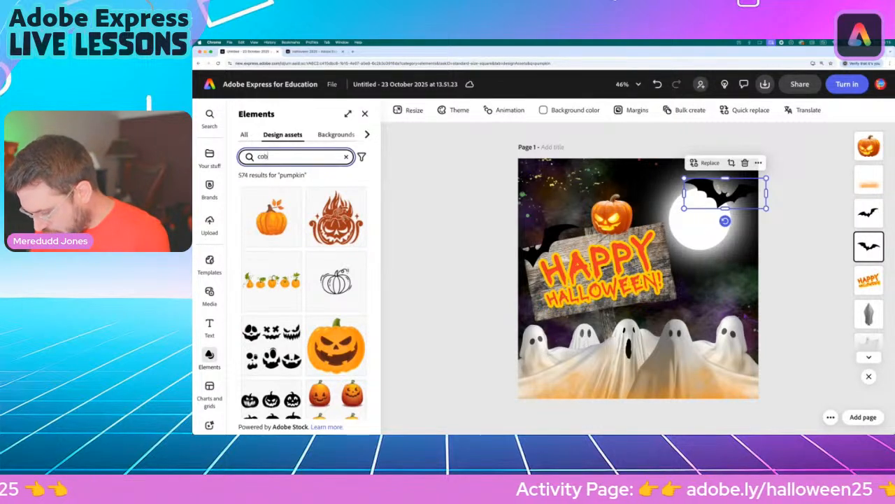
pyautogui.write('web')
pyautogui.press('Return')
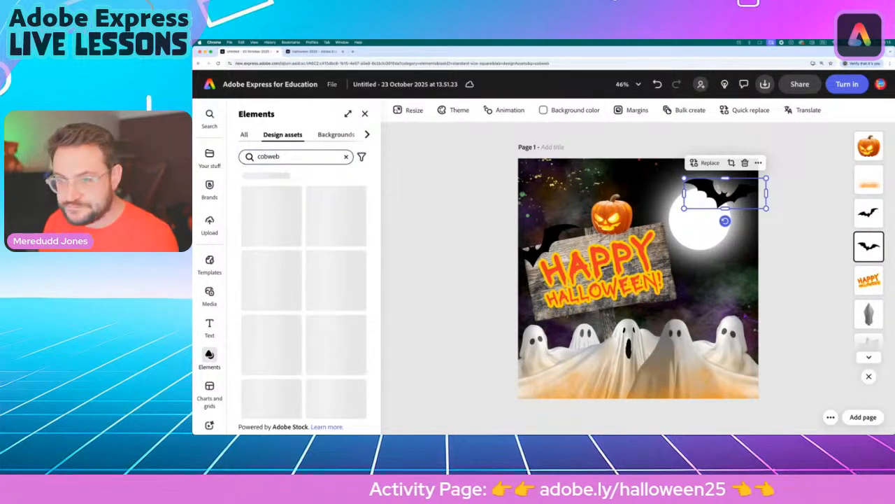
# - Browse the cobweb results and add the ragged, fan-shaped black spider web to the page
pyautogui.scroll(-2, 279, 277)
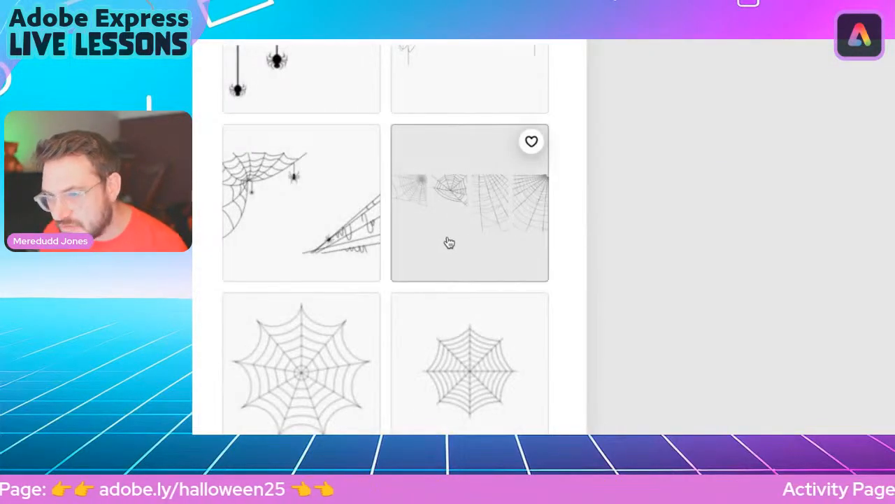
pyautogui.scroll(-3, 359, 252)
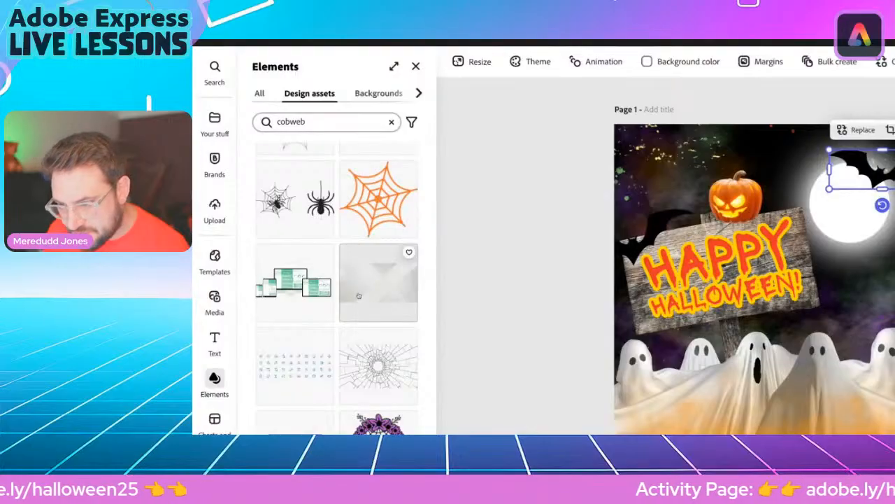
pyautogui.scroll(-6, 274, 323)
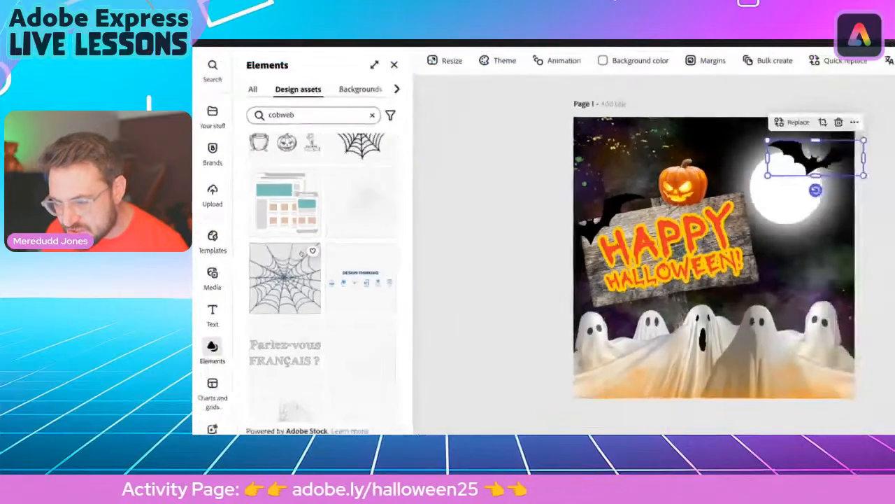
pyautogui.scroll(-4, 303, 253)
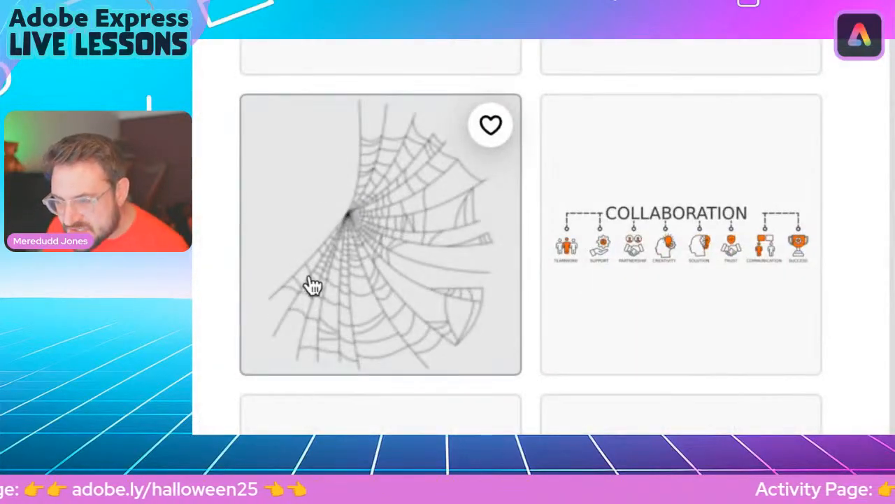
pyautogui.scroll(5, 415, 234)
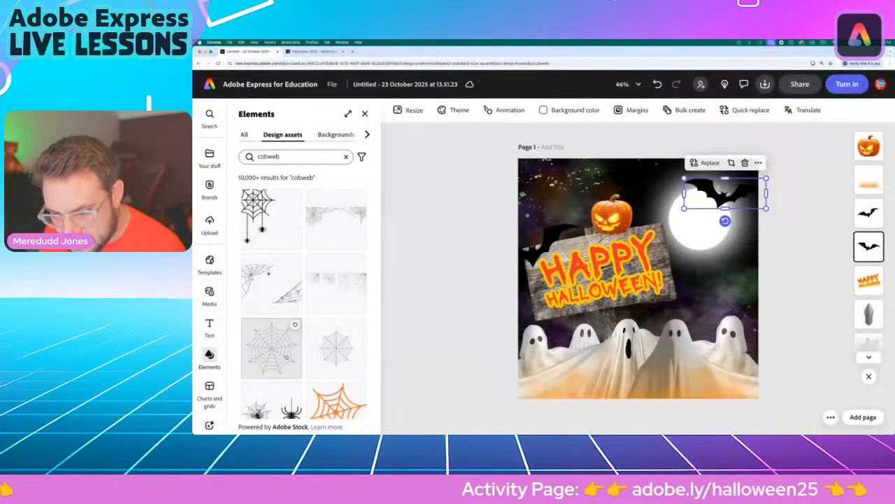
pyautogui.scroll(-10, 293, 317)
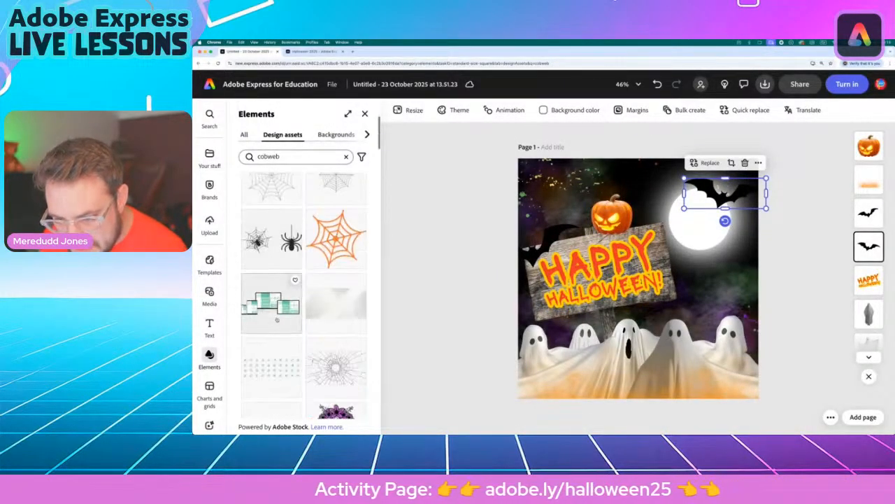
pyautogui.scroll(-5, 280, 307)
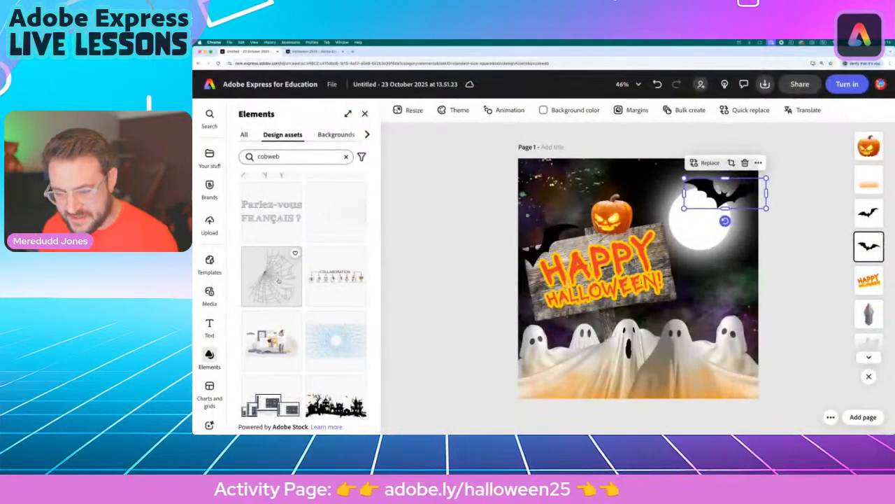
pyautogui.click(271, 276)
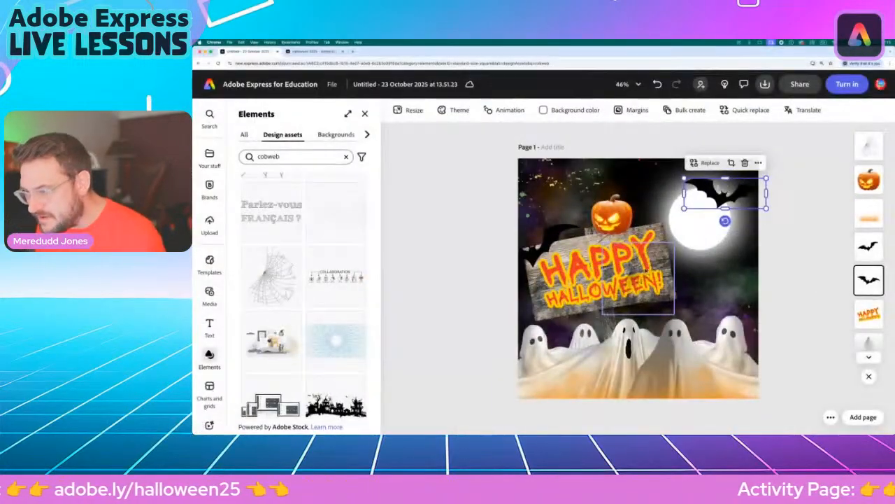
# - Enlarge the cobweb until it extends past the page edges and move its centre up over the pumpkin
pyautogui.click(670, 267)
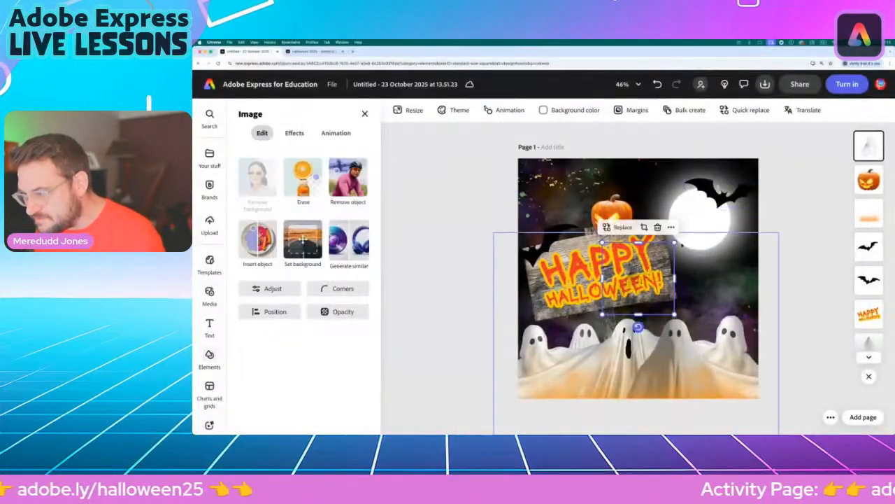
pyautogui.moveTo(674, 242); pyautogui.dragTo(769, 147)
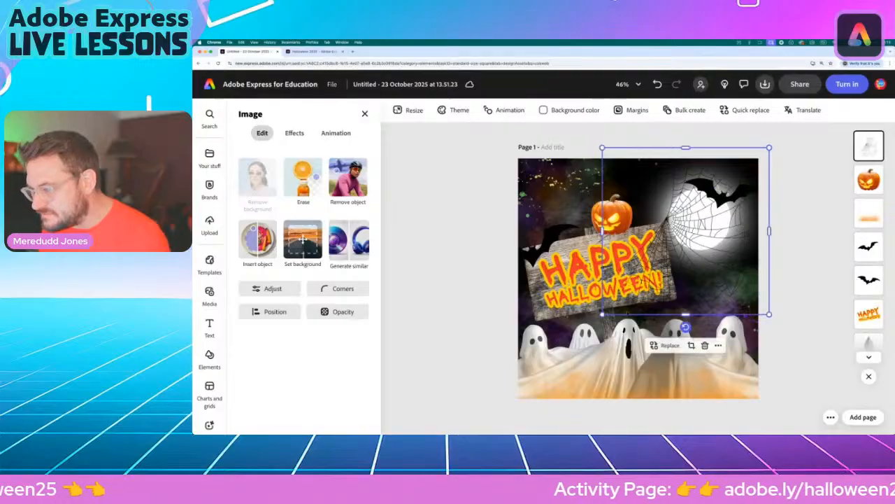
pyautogui.moveTo(603, 314); pyautogui.dragTo(476, 433)
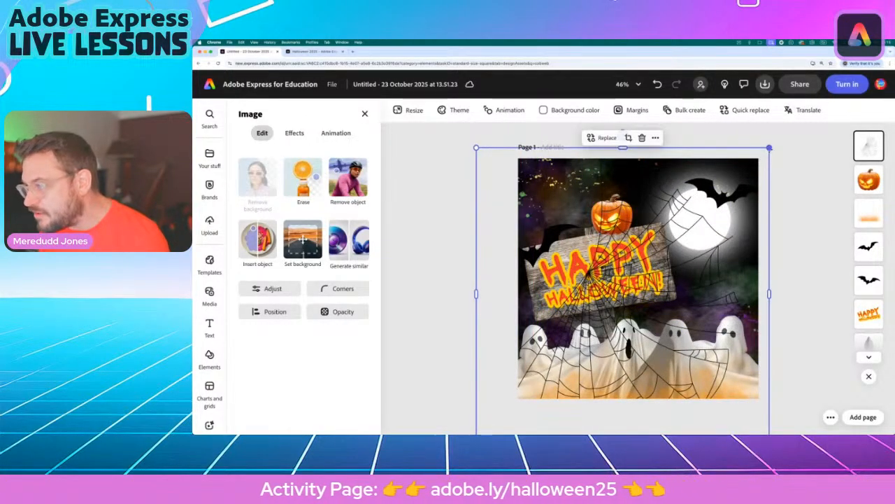
pyautogui.moveTo(769, 148); pyautogui.dragTo(845, 72)
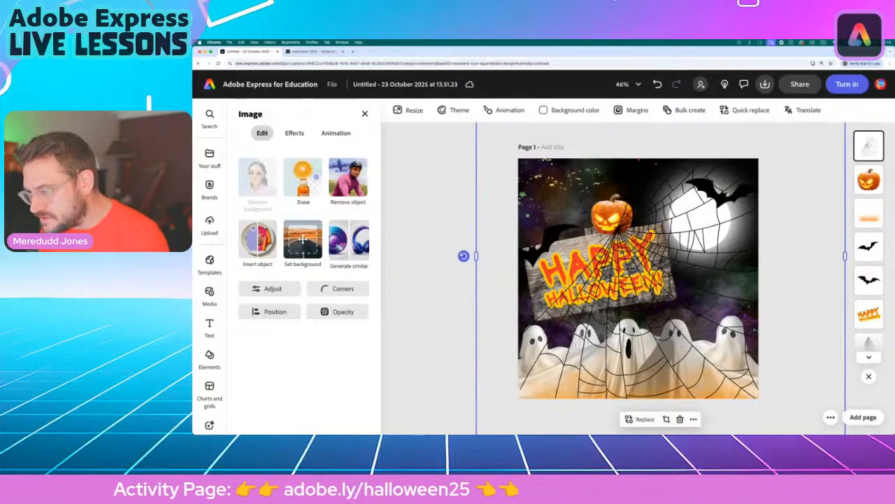
pyautogui.moveTo(660, 256); pyautogui.dragTo(635, 204)
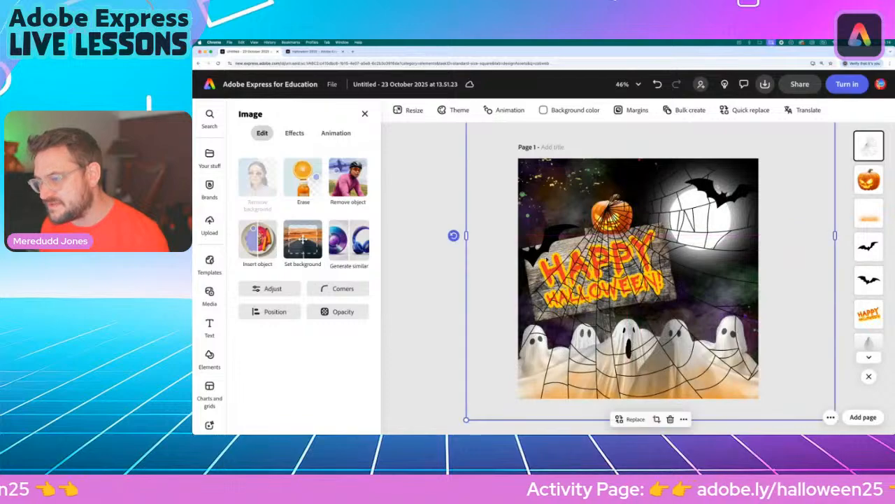
# - Rotate the cobweb, shift its centre towards the page's upper-right corner and enlarge it well beyond the page
pyautogui.moveTo(453, 236); pyautogui.dragTo(645, 305)
pyautogui.moveTo(480, 138); pyautogui.dragTo(464, 171)
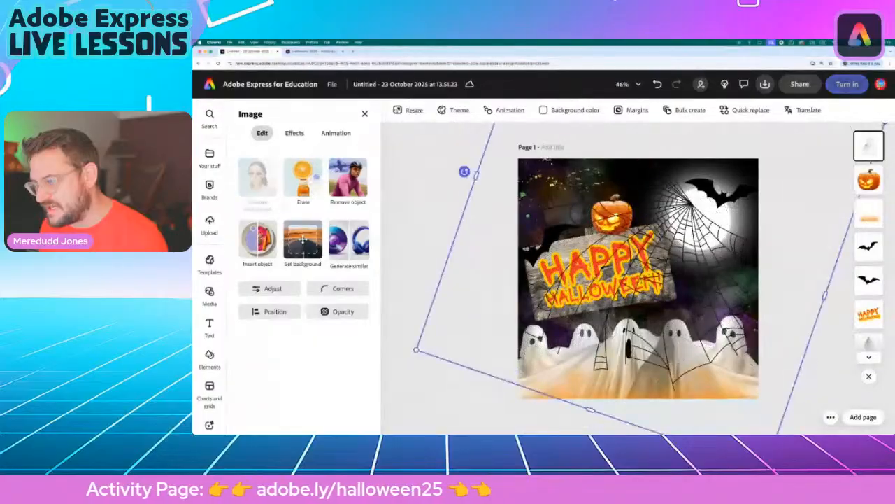
pyautogui.moveTo(691, 205); pyautogui.dragTo(733, 178)
pyautogui.scroll(-5, 487, 349)
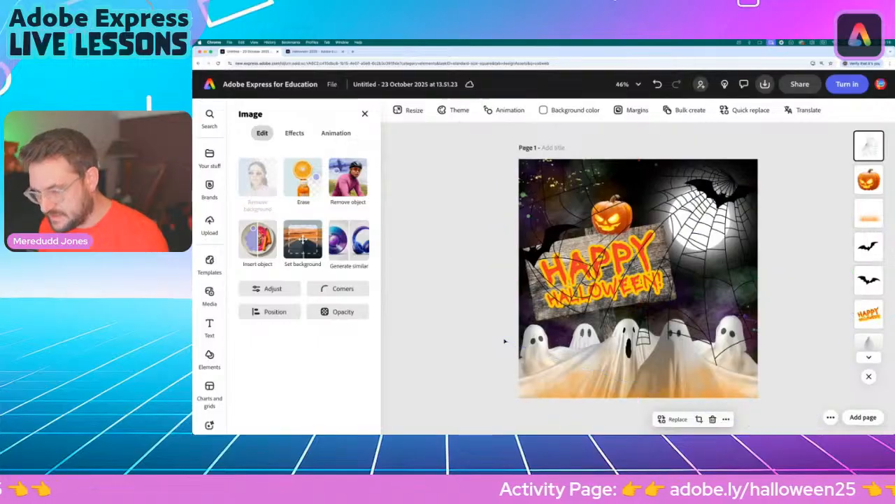
pyautogui.moveTo(539, 303); pyautogui.dragTo(405, 370)
pyautogui.moveTo(626, 309); pyautogui.dragTo(699, 288)
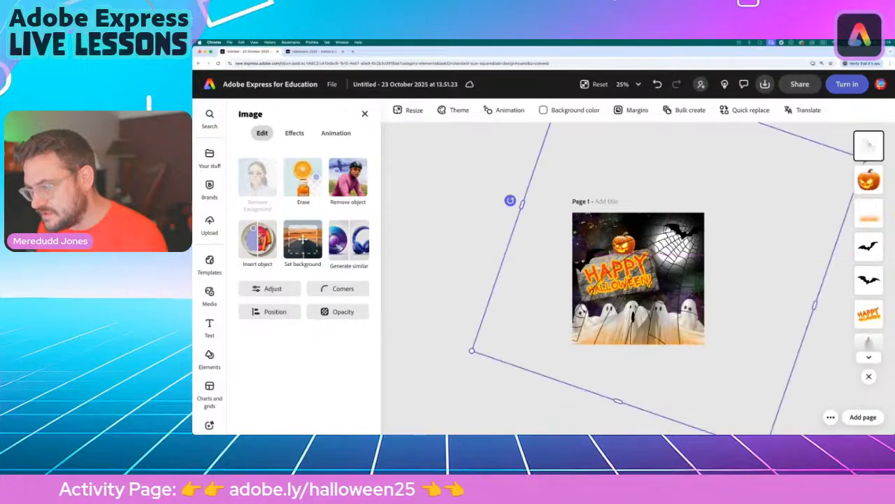
# - Turn the cobweb nearly upright and move its centre into the page's upper-left corner so its threads spread across the scene
pyautogui.moveTo(510, 200); pyautogui.dragTo(680, 421)
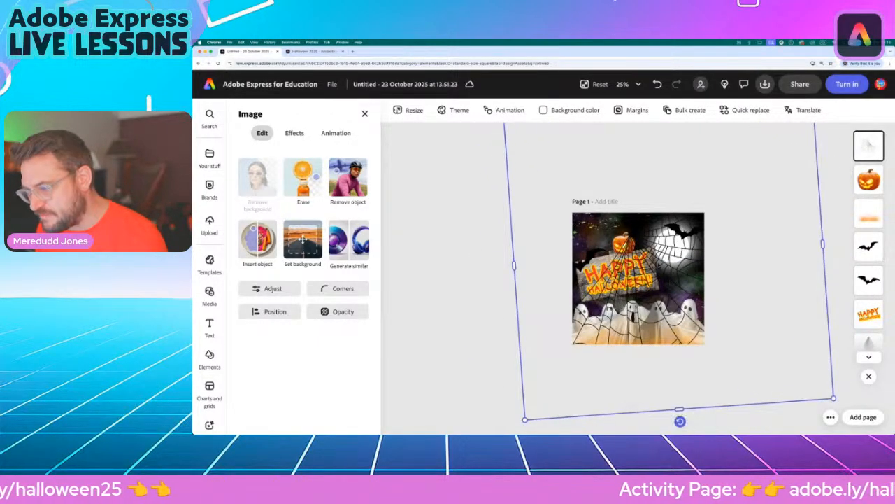
pyautogui.moveTo(677, 319); pyautogui.dragTo(631, 305)
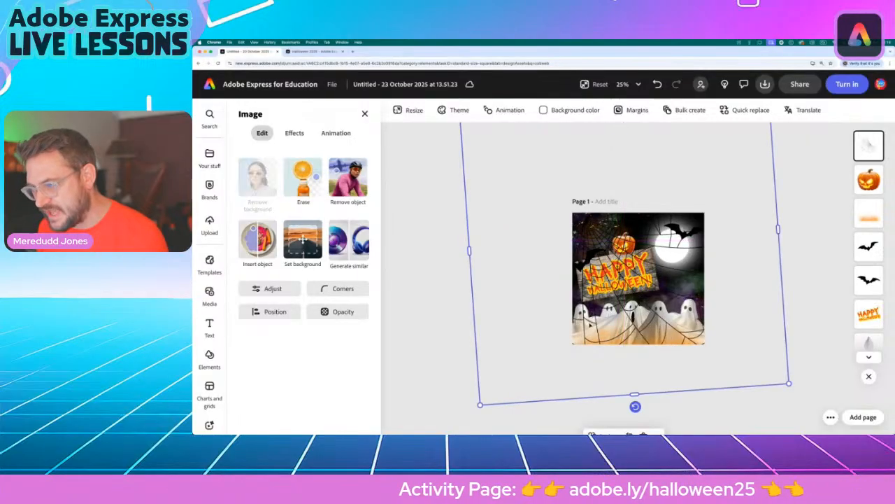
pyautogui.click(451, 300)
pyautogui.scroll(5, 674, 314)
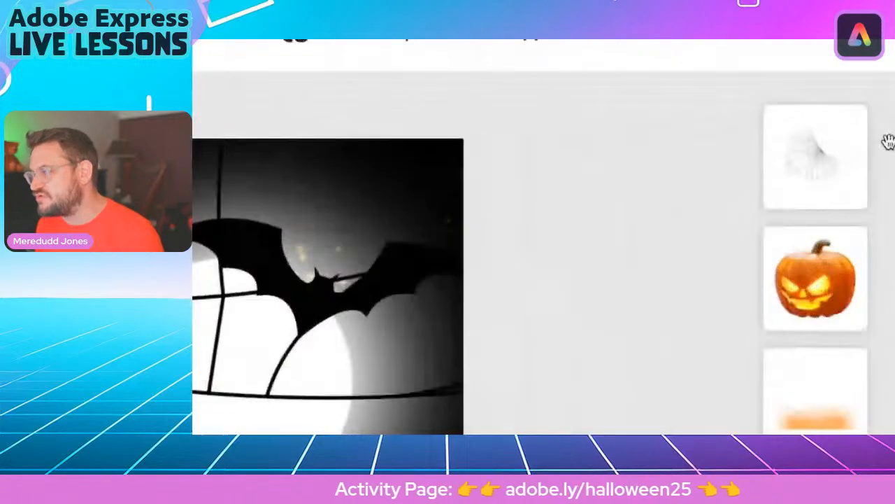
# - Try different opacity levels on the cobweb layer and set its opacity to 17%
pyautogui.click(869, 145)
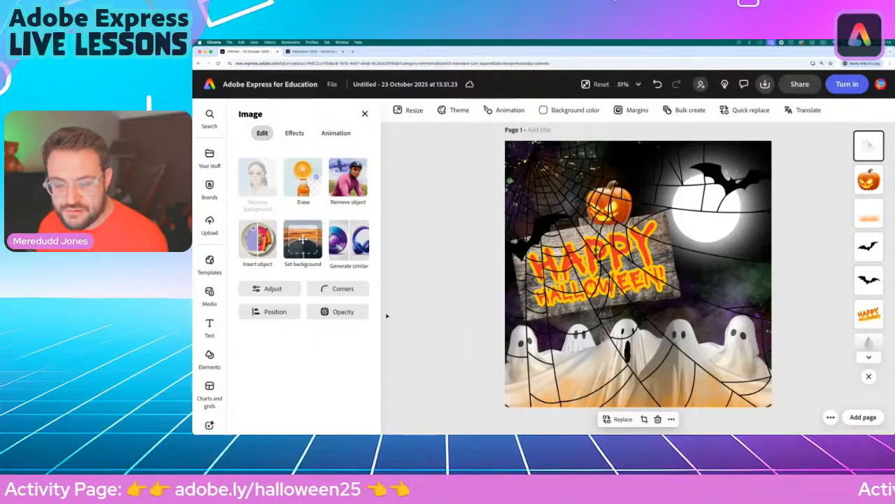
pyautogui.click(346, 312)
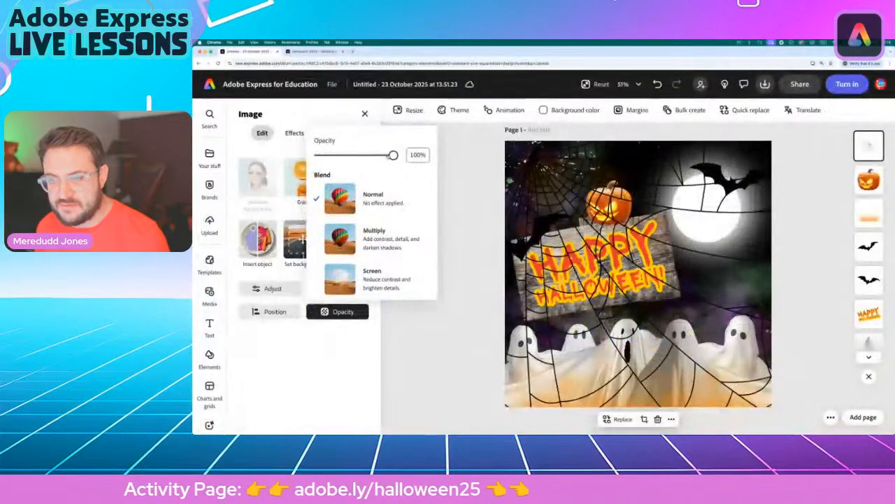
pyautogui.moveTo(539, 173); pyautogui.dragTo(470, 174)
pyautogui.moveTo(372, 154); pyautogui.dragTo(394, 154)
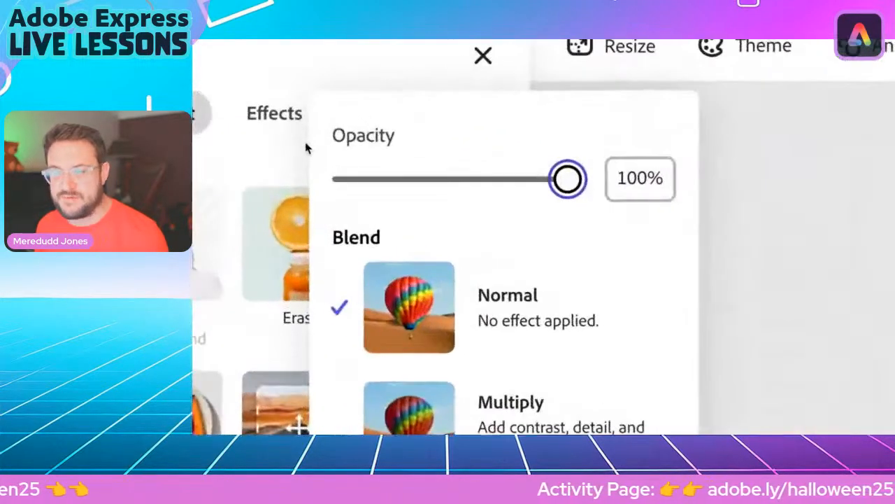
pyautogui.moveTo(525, 184); pyautogui.dragTo(468, 188)
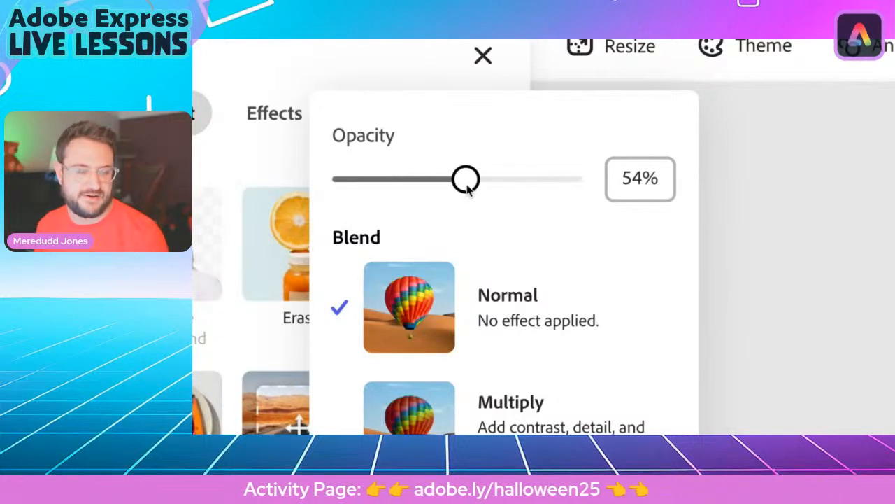
pyautogui.moveTo(468, 189); pyautogui.dragTo(577, 181)
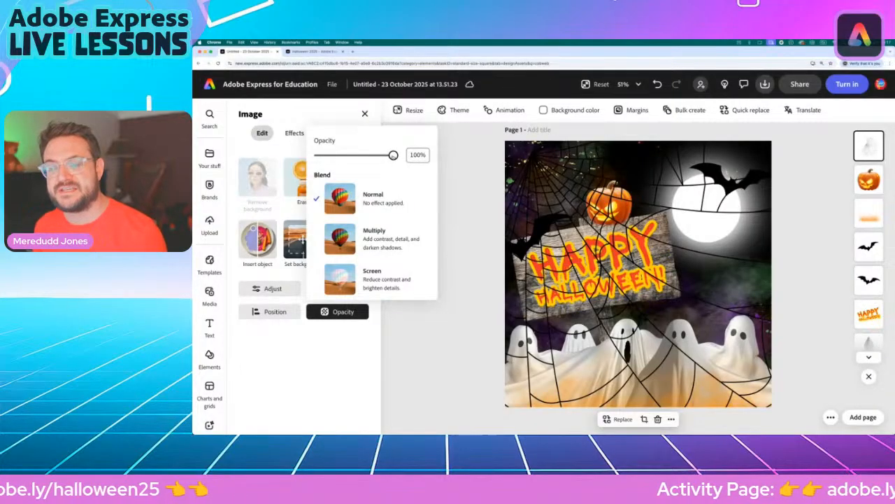
pyautogui.moveTo(390, 155); pyautogui.dragTo(259, 157)
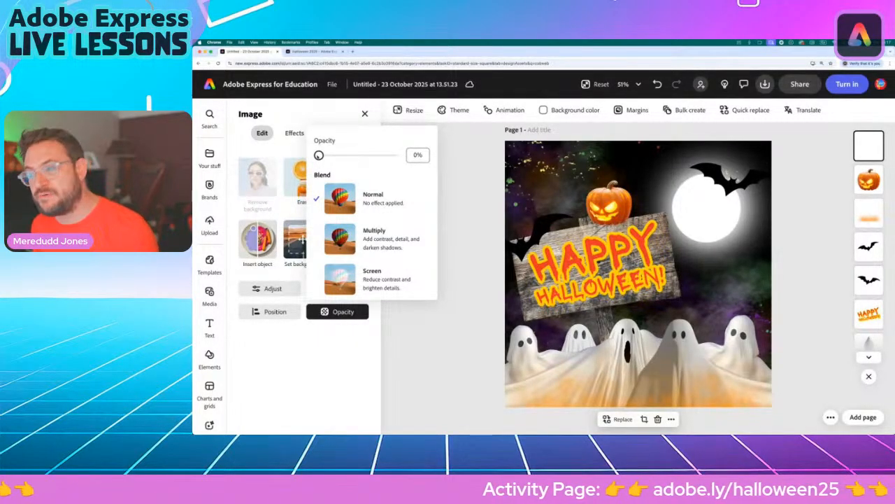
pyautogui.moveTo(319, 154); pyautogui.dragTo(322, 154)
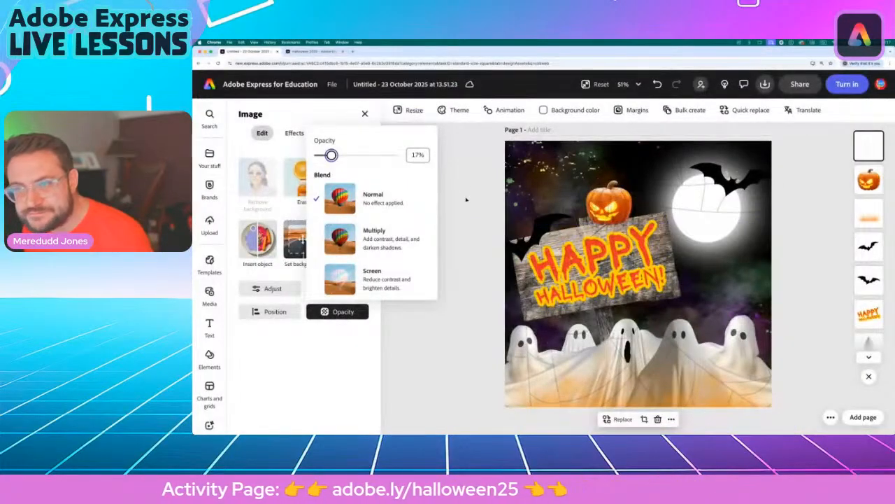
pyautogui.click(335, 138)
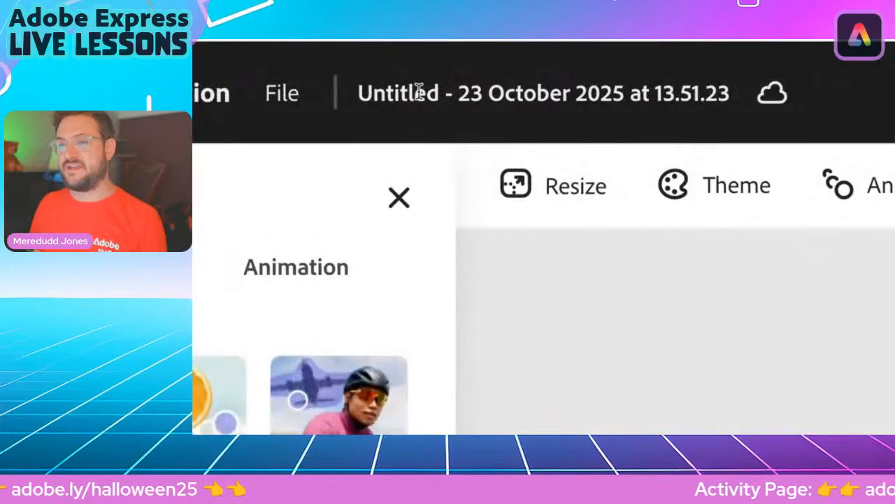
# - Rename the document as Halloween Design
pyautogui.click(394, 94)
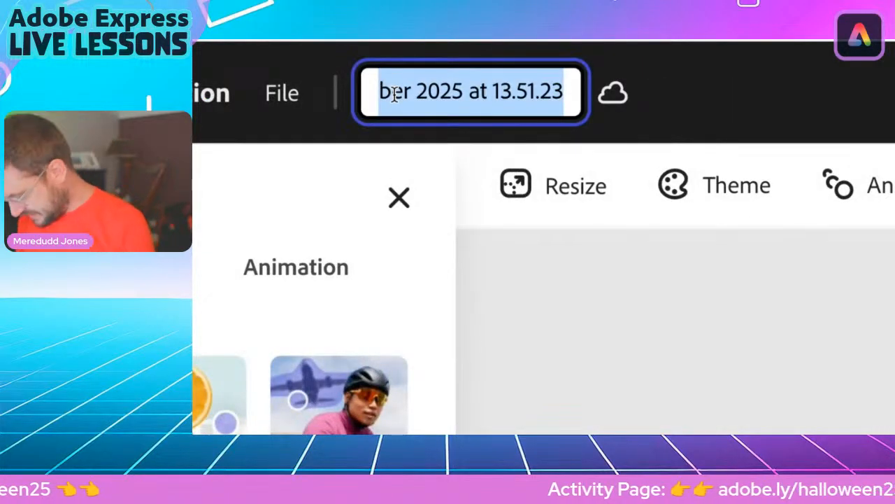
pyautogui.write('Halloween')
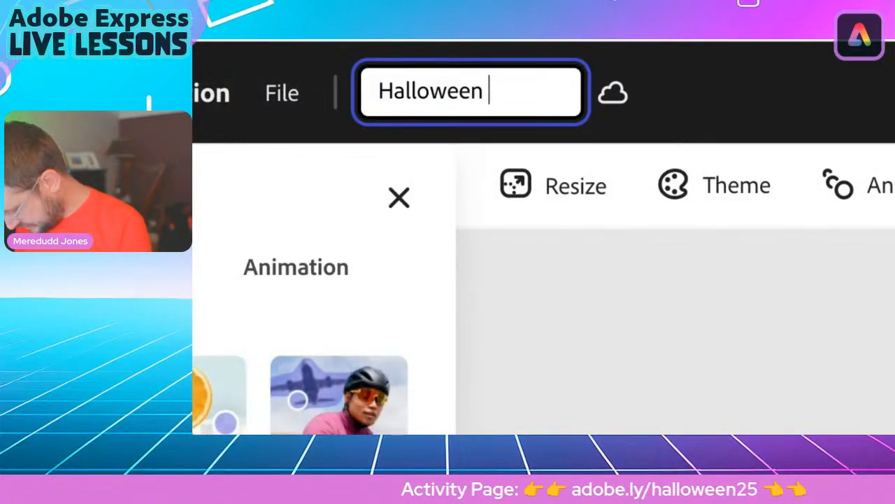
pyautogui.write(' Design')
pyautogui.press('Return')
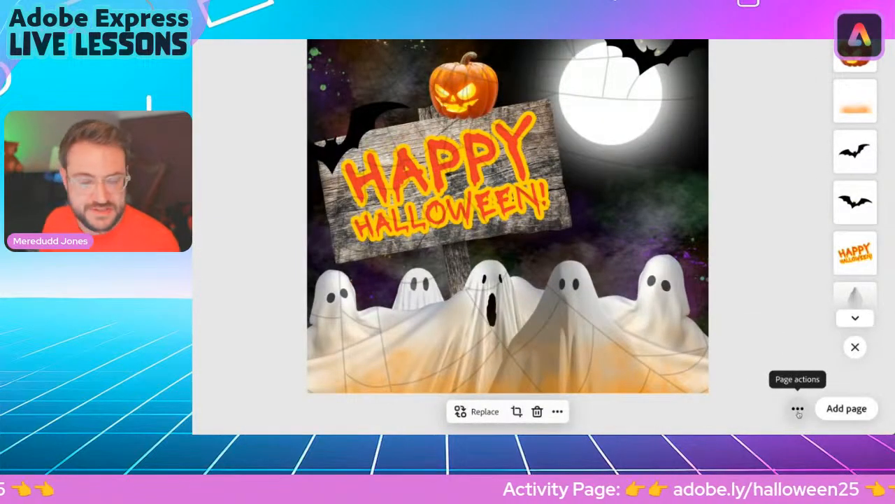
# - Duplicate the finished Happy Halloween page as a second page
pyautogui.click(798, 409)
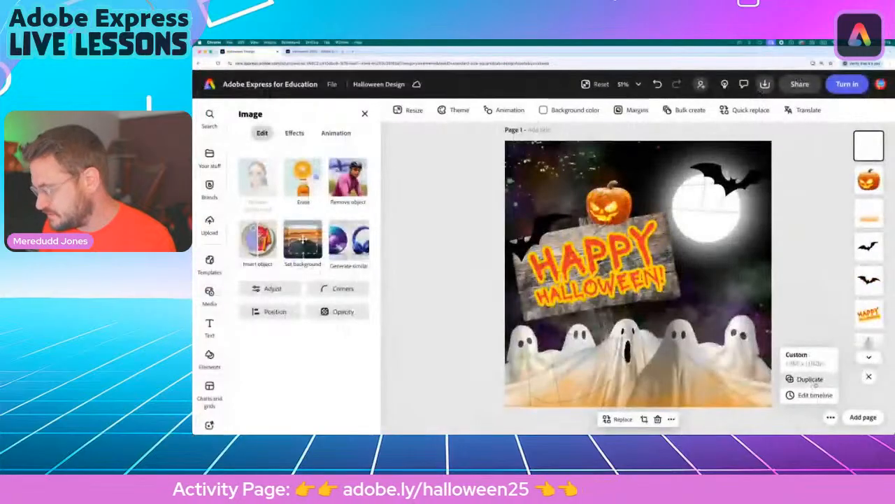
pyautogui.click(749, 357)
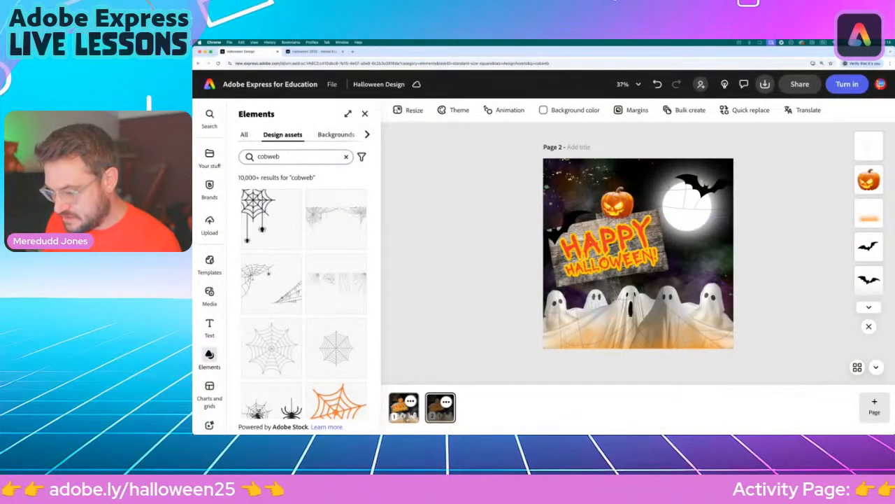
# - Switch back and forth between pages 1 and 2 to compare the original with its duplicate, finishing on page 2
pyautogui.click(404, 408)
pyautogui.click(440, 407)
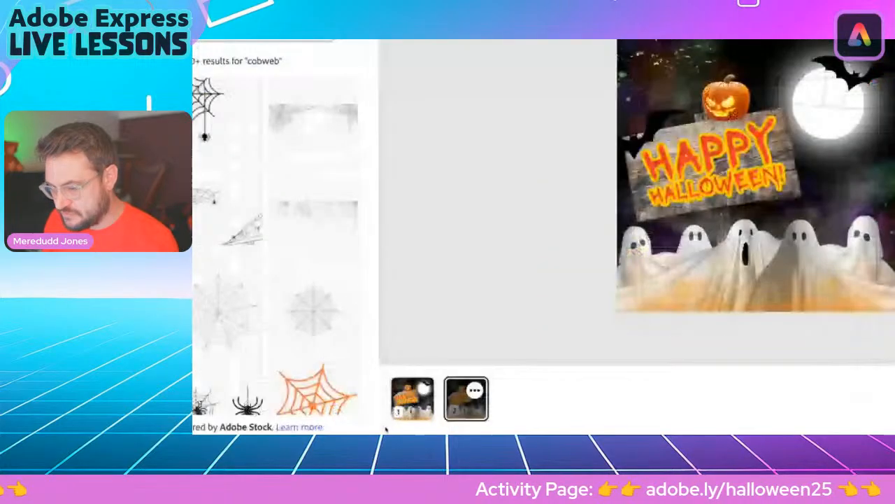
pyautogui.click(402, 415)
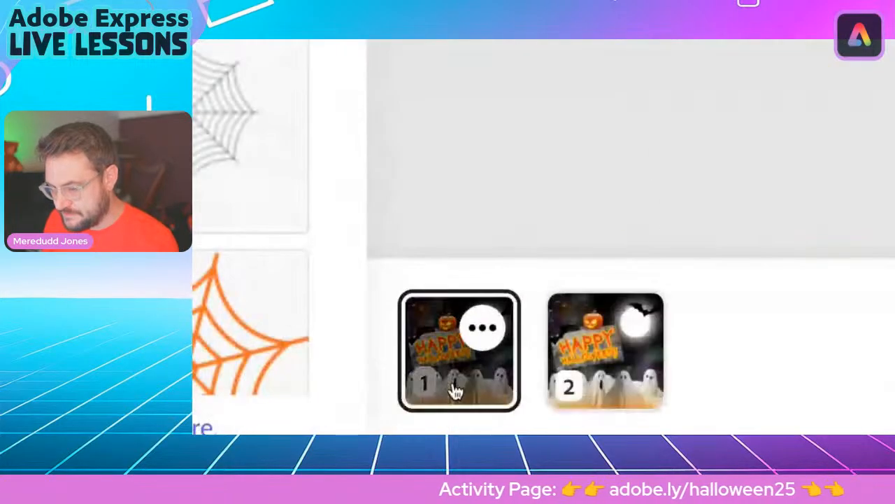
pyautogui.click(616, 367)
pyautogui.click(480, 370)
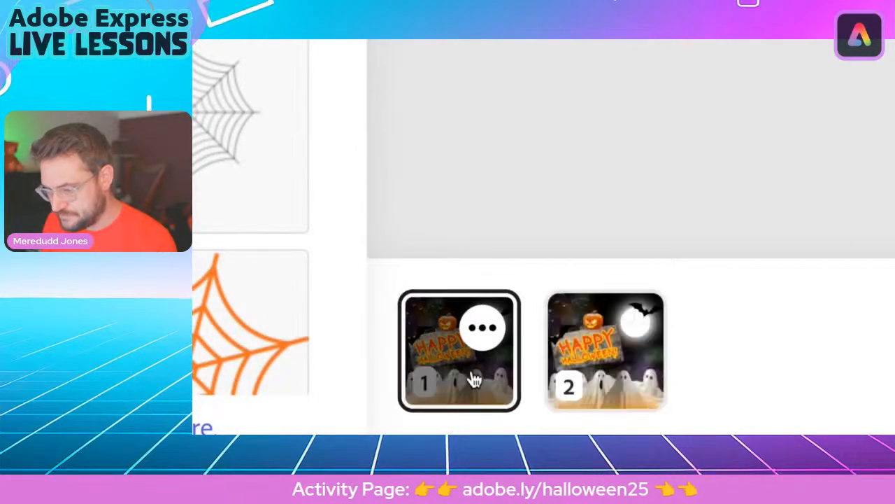
pyautogui.click(625, 394)
pyautogui.click(498, 378)
pyautogui.click(609, 378)
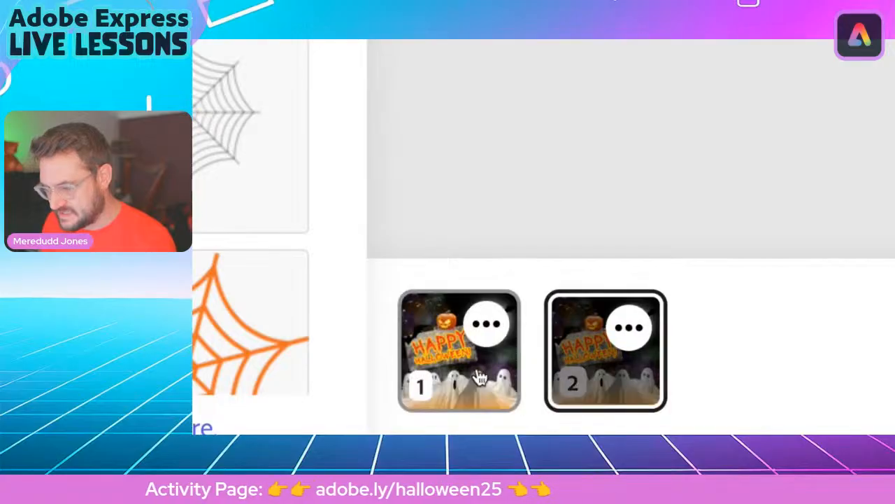
pyautogui.click(498, 378)
pyautogui.click(610, 381)
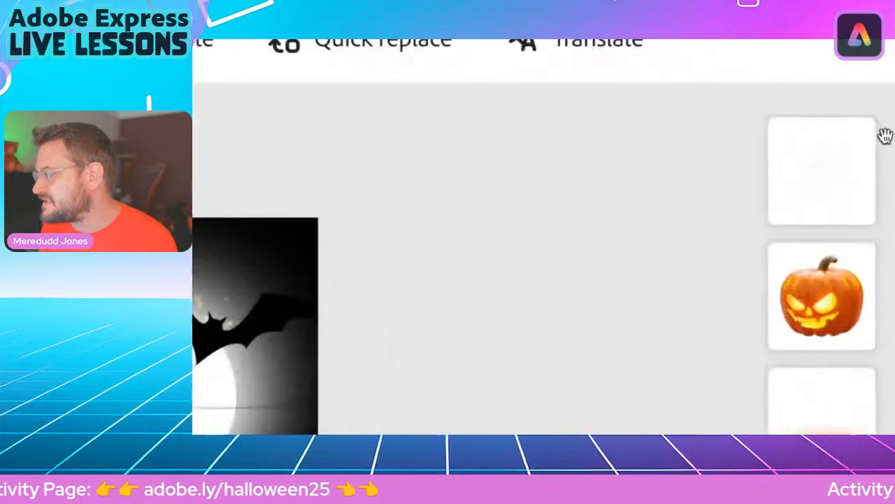
# - Delete the cobweb layer and both bats, by the moon and behind the sign, from page 2
pyautogui.click(870, 145)
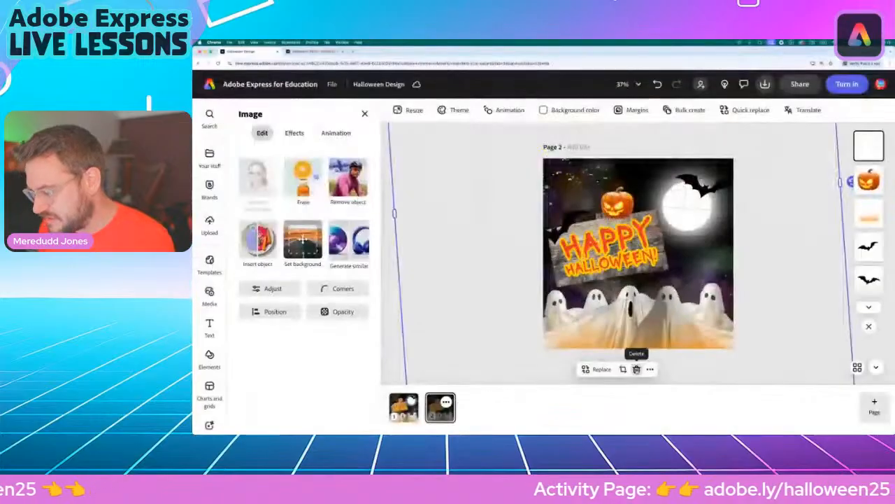
pyautogui.click(636, 368)
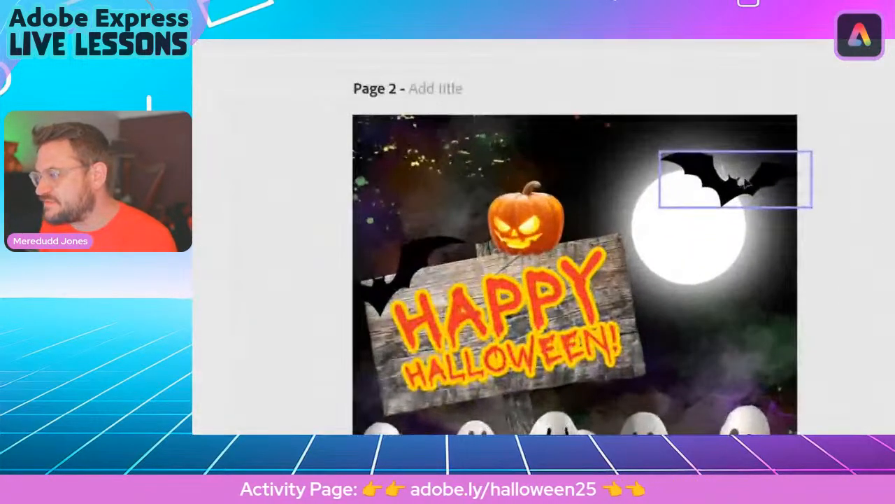
pyautogui.click(707, 188)
pyautogui.press('Delete')
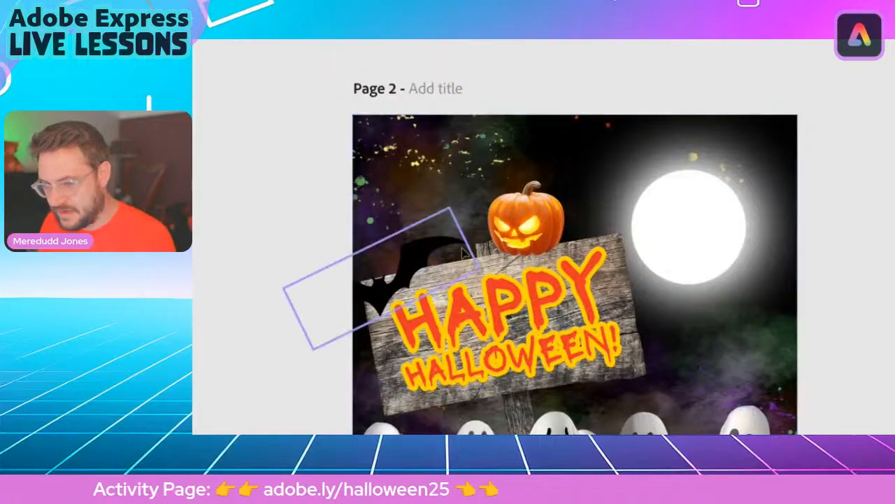
pyautogui.click(415, 266)
pyautogui.click(419, 252)
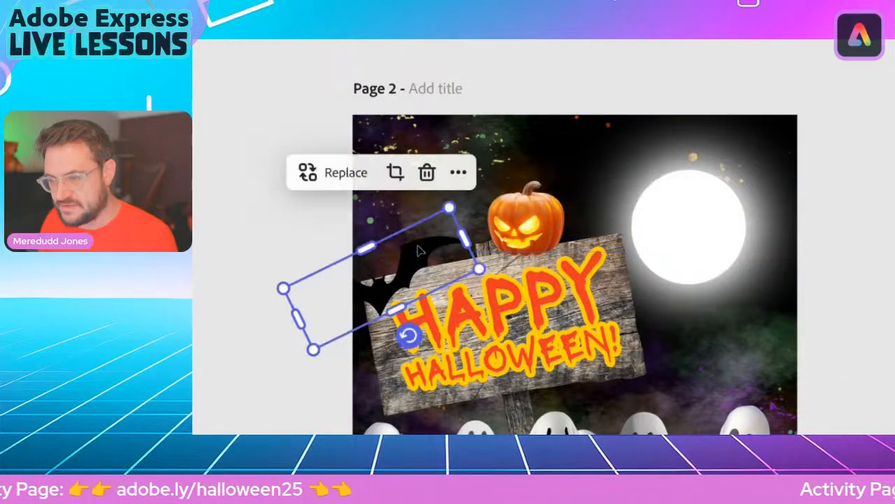
pyautogui.press('Delete')
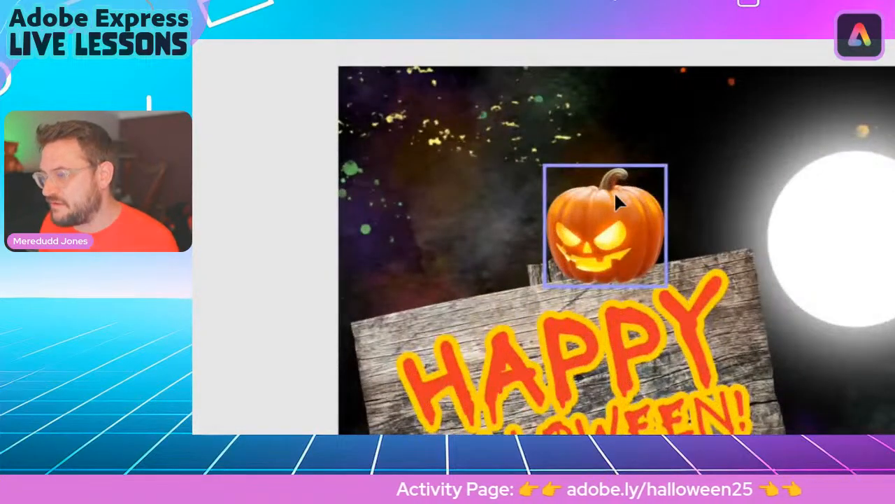
# - Delete the pumpkin above the sign and the orange mist over the ghosts from page 2
pyautogui.click(620, 197)
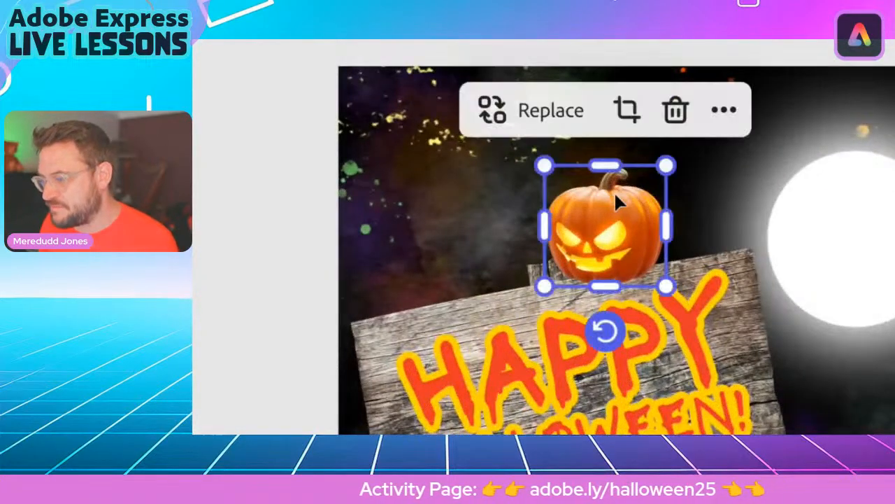
pyautogui.press('Delete')
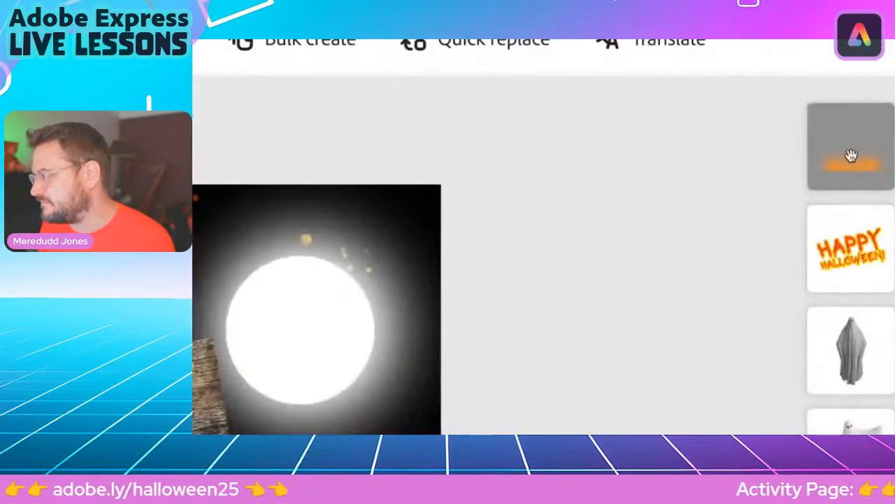
pyautogui.click(869, 146)
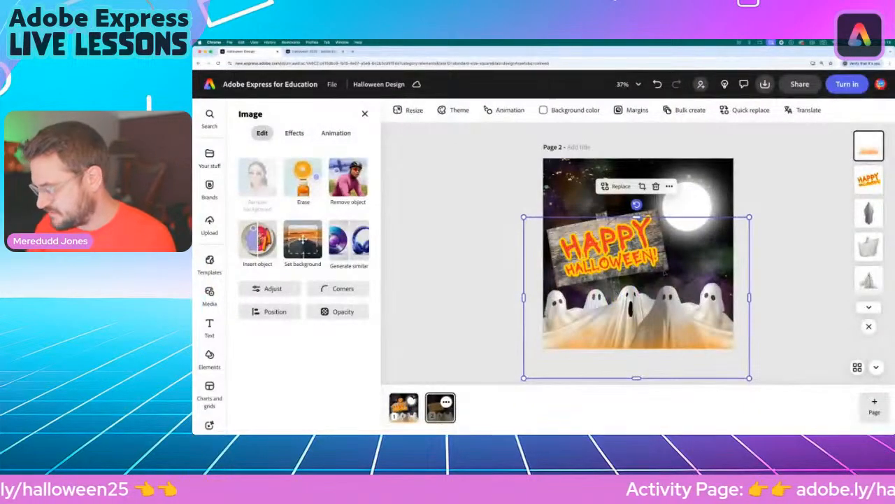
pyautogui.press('Delete')
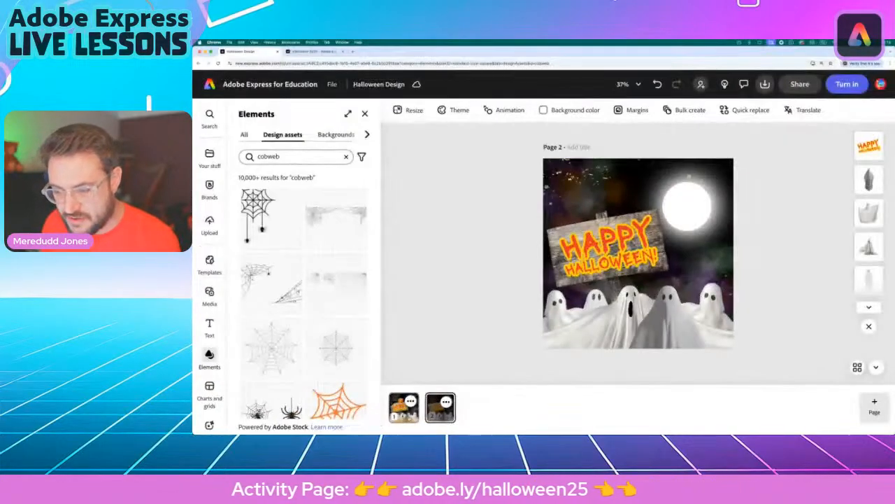
pyautogui.click(484, 339)
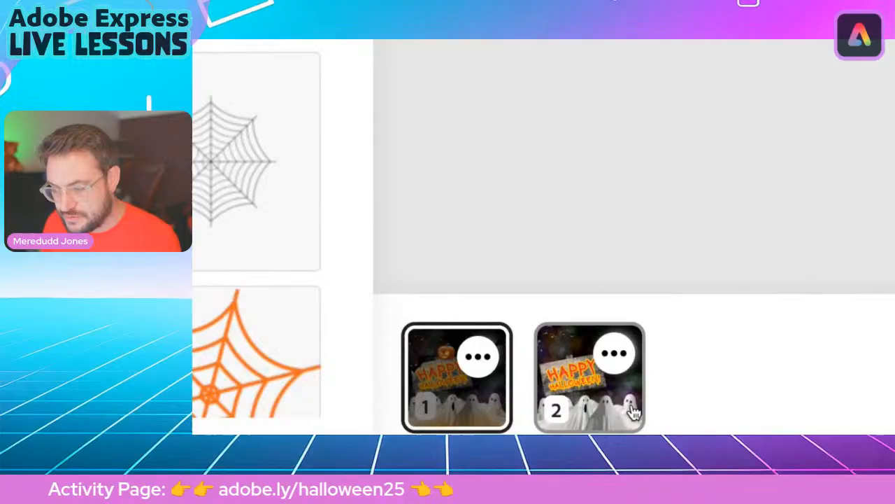
pyautogui.click(450, 418)
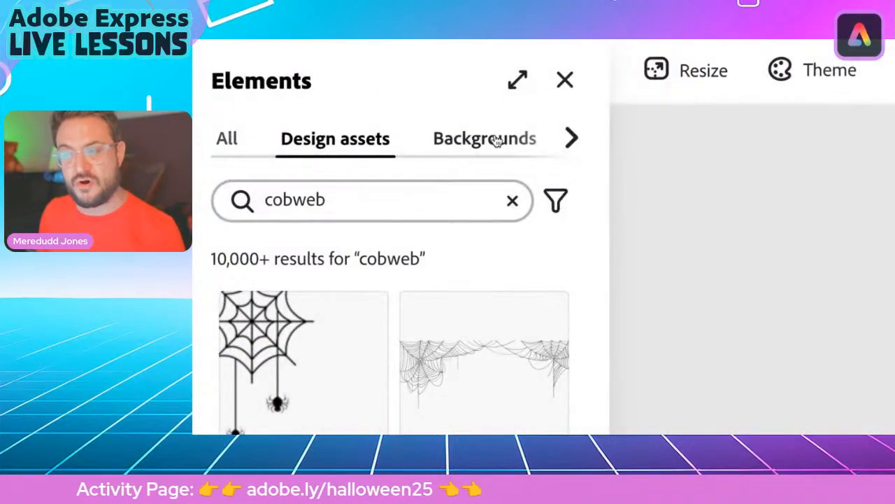
# - Search the sticker elements for "bat"
pyautogui.hscroll(3, 495, 140)
pyautogui.click(519, 143)
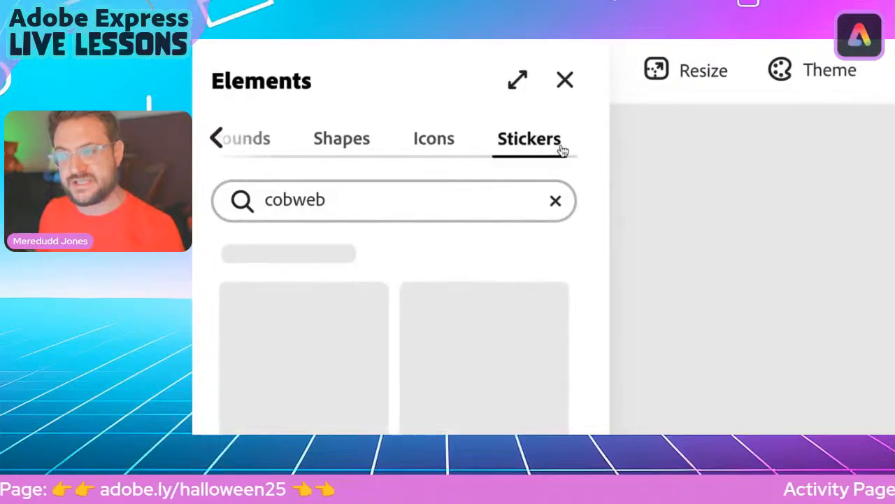
pyautogui.click(389, 196)
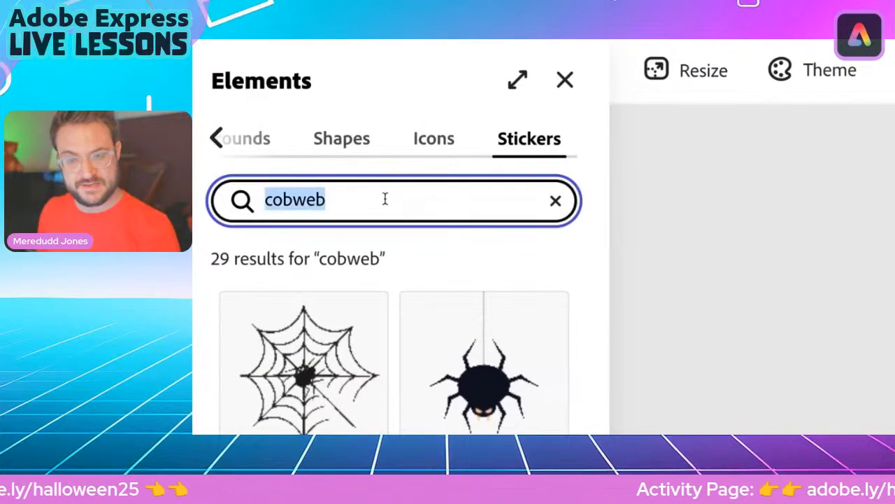
pyautogui.write('bat')
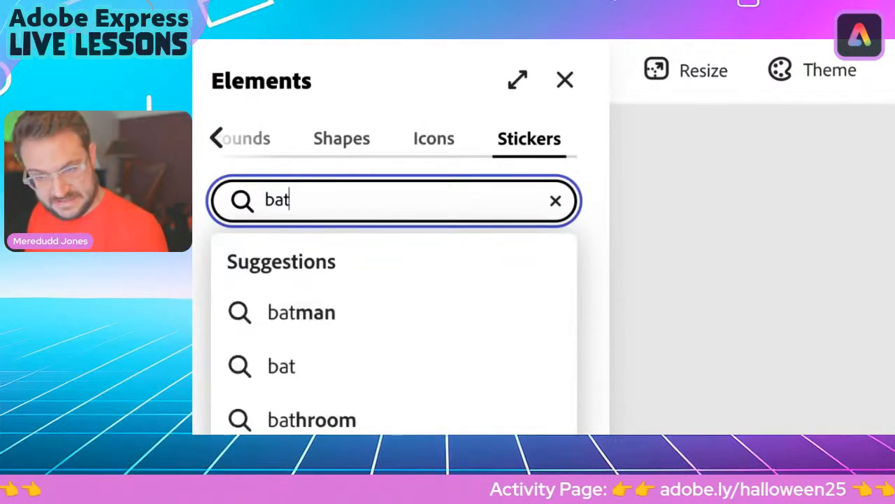
pyautogui.press('Return')
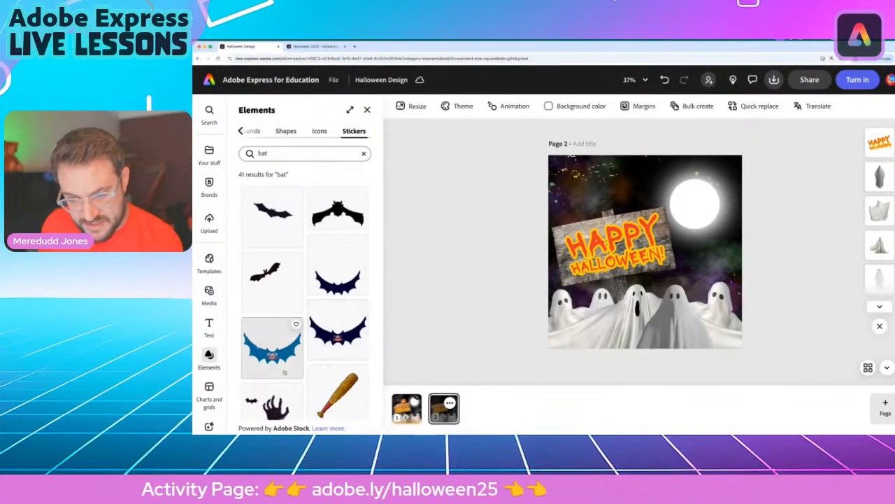
# - Browse the bat stickers, add the animated black flying bat to page 2 and play a preview of its motion
pyautogui.scroll(-3, 278, 348)
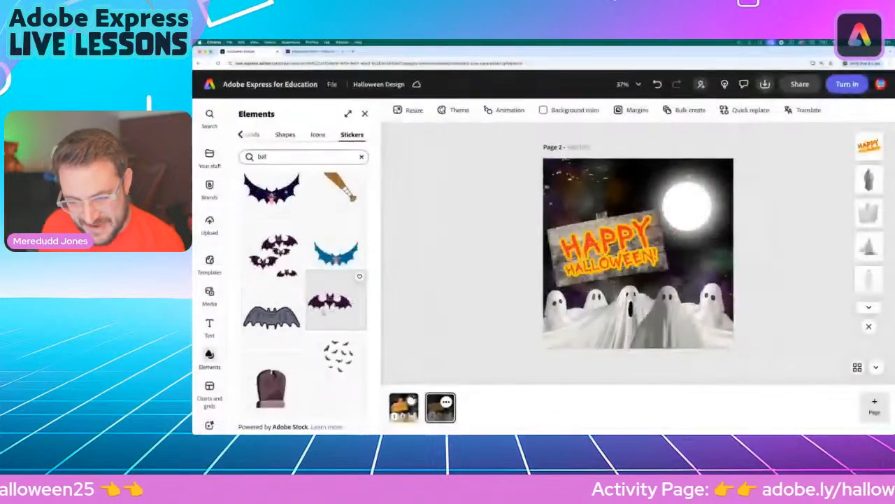
pyautogui.scroll(-5, 324, 310)
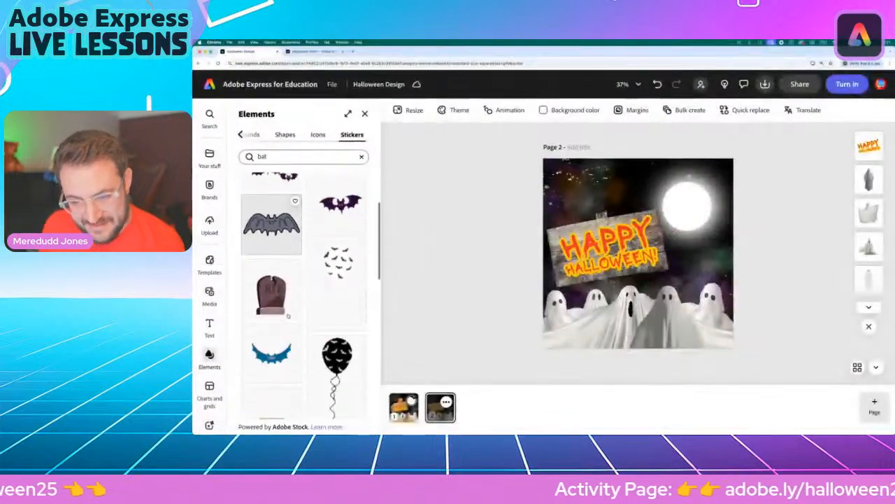
pyautogui.scroll(10, 291, 317)
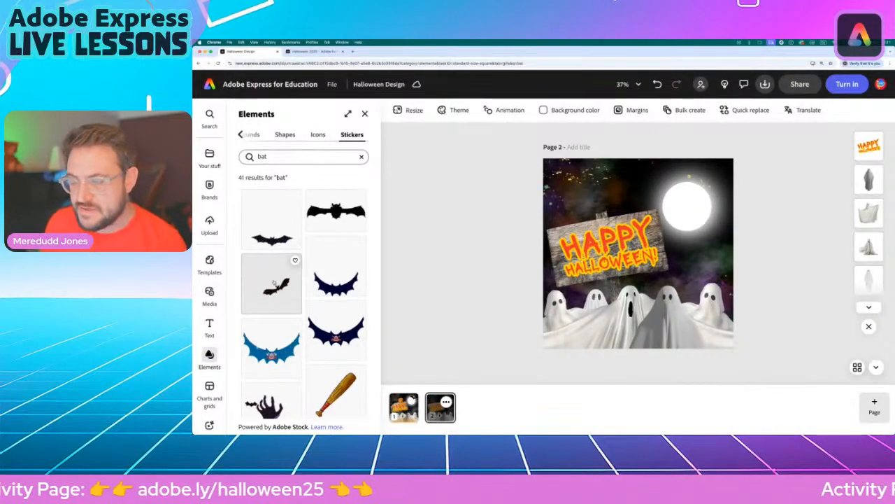
pyautogui.click(274, 282)
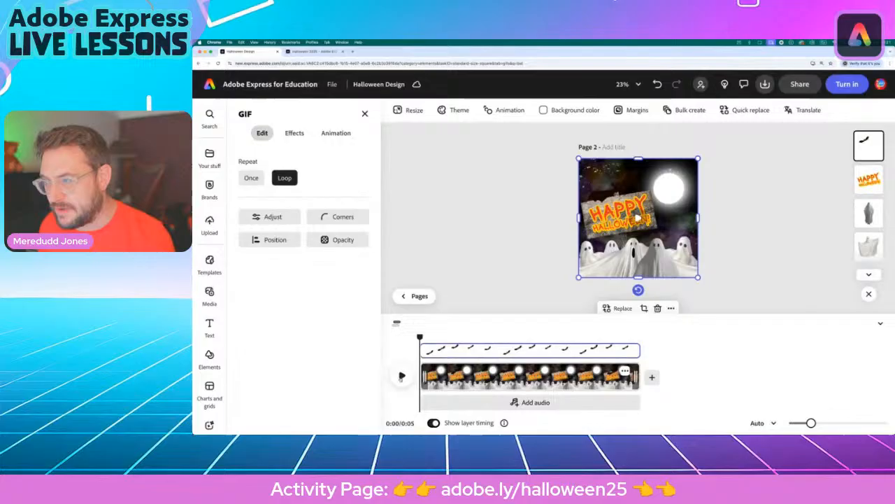
pyautogui.click(402, 376)
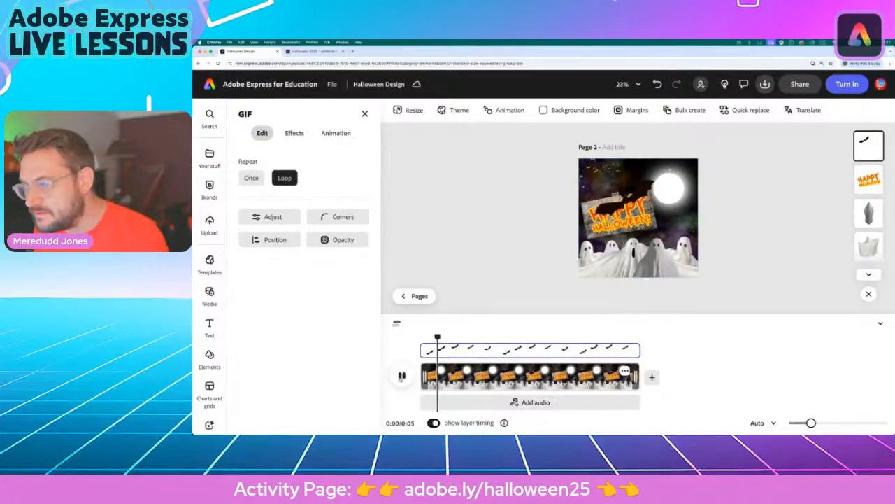
pyautogui.click(688, 207)
# - Shrink the bat GIF to about half the page width and position it over the moon, slightly past the page's right edge
pyautogui.scroll(5, 671, 209)
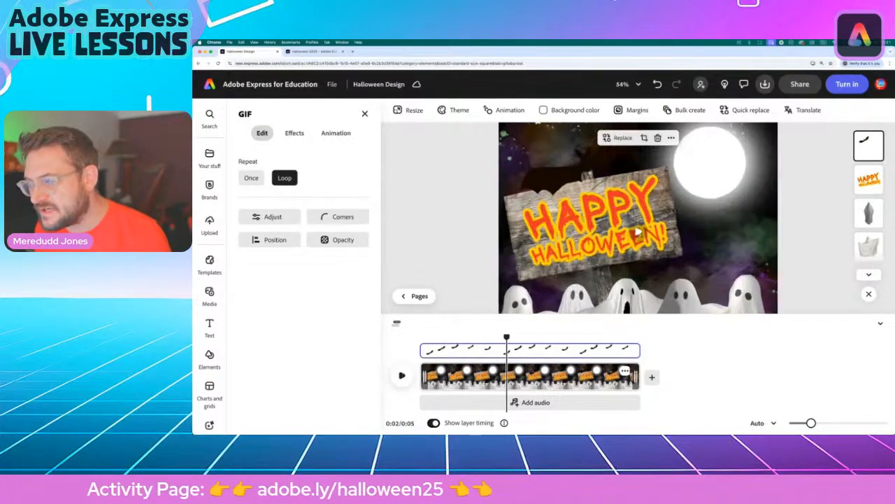
pyautogui.scroll(-3, 671, 209)
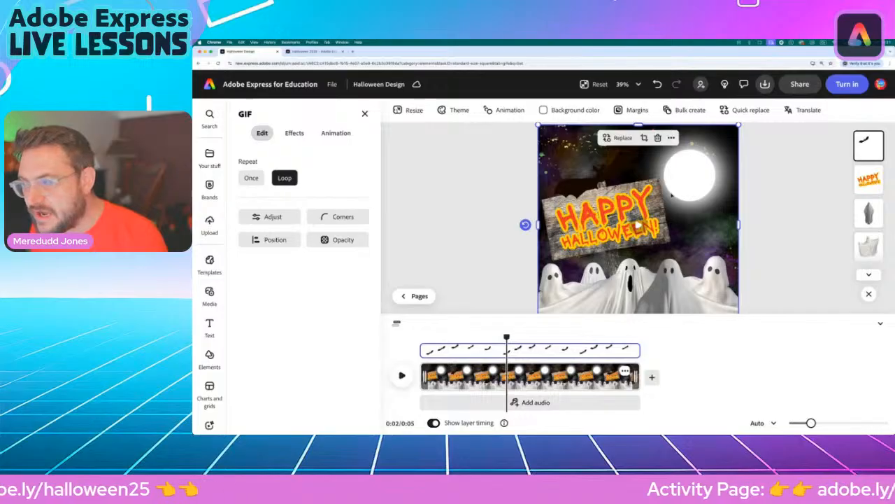
pyautogui.click(699, 244)
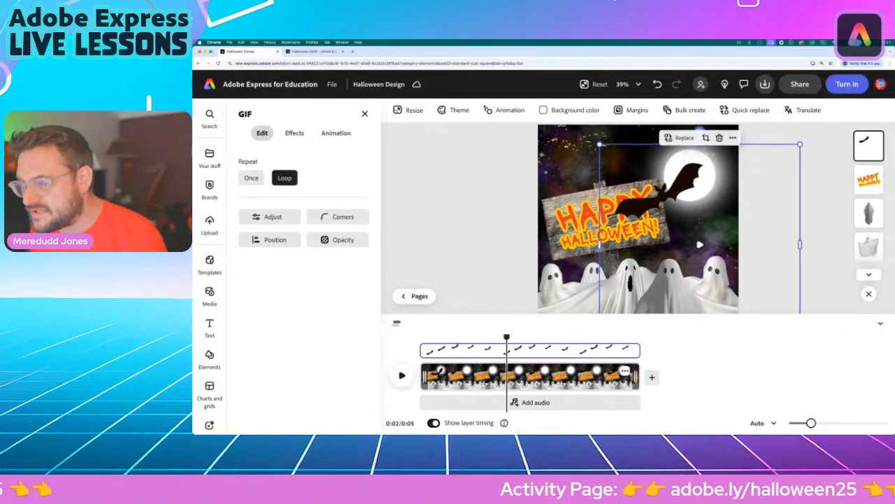
pyautogui.scroll(-3, 699, 227)
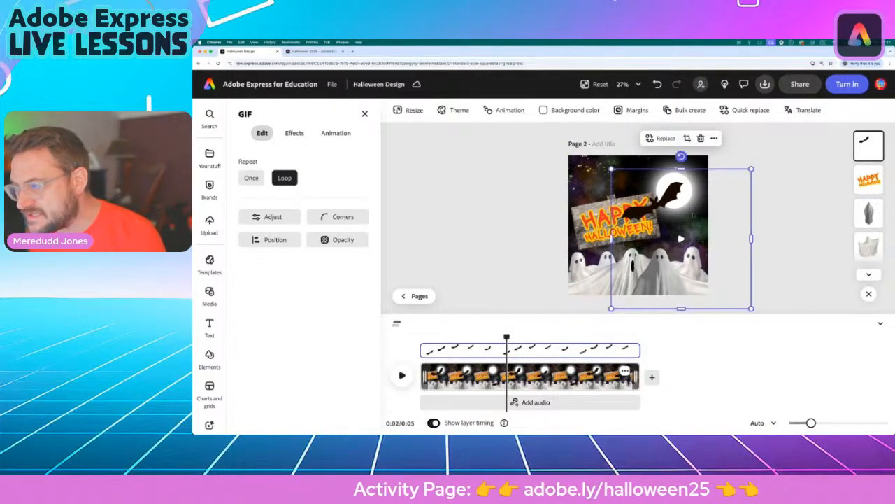
pyautogui.moveTo(752, 308); pyautogui.dragTo(664, 207)
pyautogui.moveTo(688, 172); pyautogui.dragTo(688, 173)
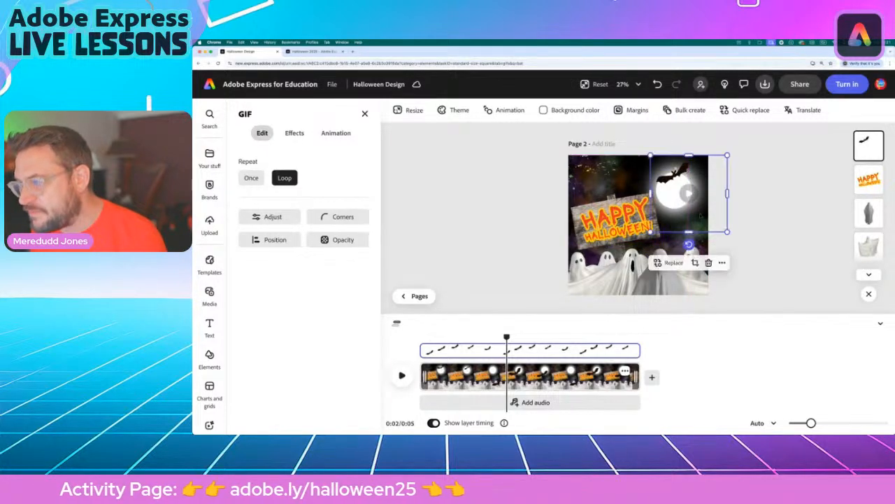
# - Shrink the bat GIF over the moon slightly further and rotate it clockwise to tilt its flight path
pyautogui.moveTo(728, 232); pyautogui.dragTo(711, 215)
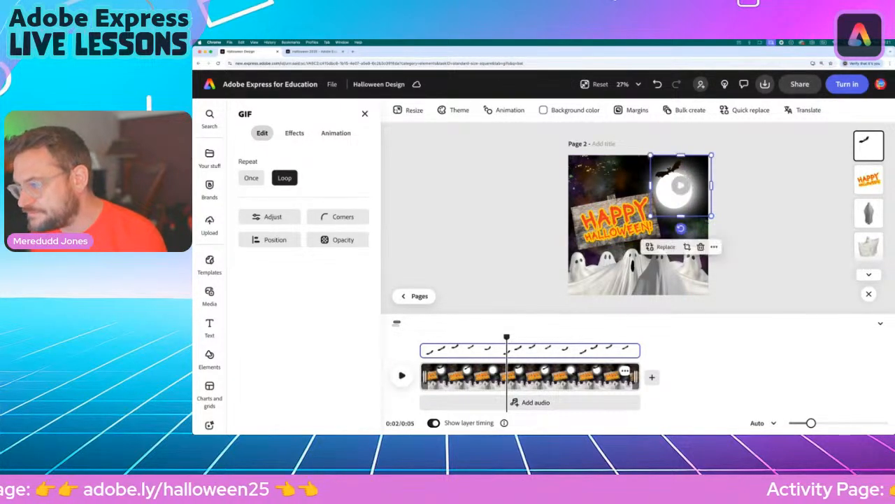
pyautogui.moveTo(656, 237); pyautogui.dragTo(591, 193)
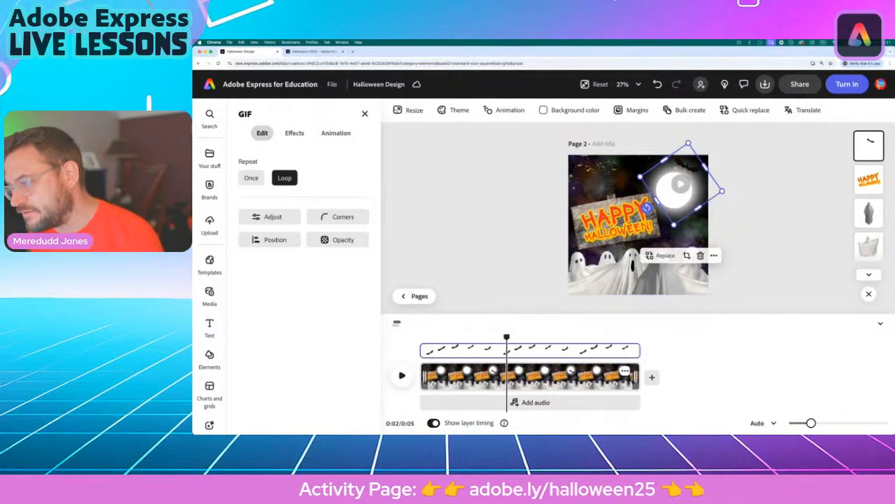
pyautogui.moveTo(646, 207)
pyautogui.mouseDown()
pyautogui.moveTo(666, 222)
pyautogui.moveTo(649, 209)
pyautogui.mouseUp()
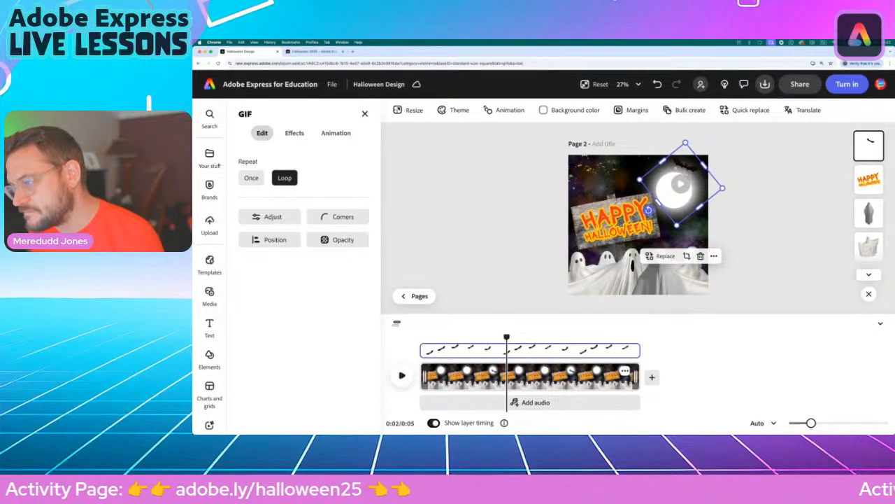
pyautogui.moveTo(649, 209)
pyautogui.mouseDown()
pyautogui.moveTo(638, 221)
pyautogui.moveTo(648, 223)
pyautogui.mouseUp()
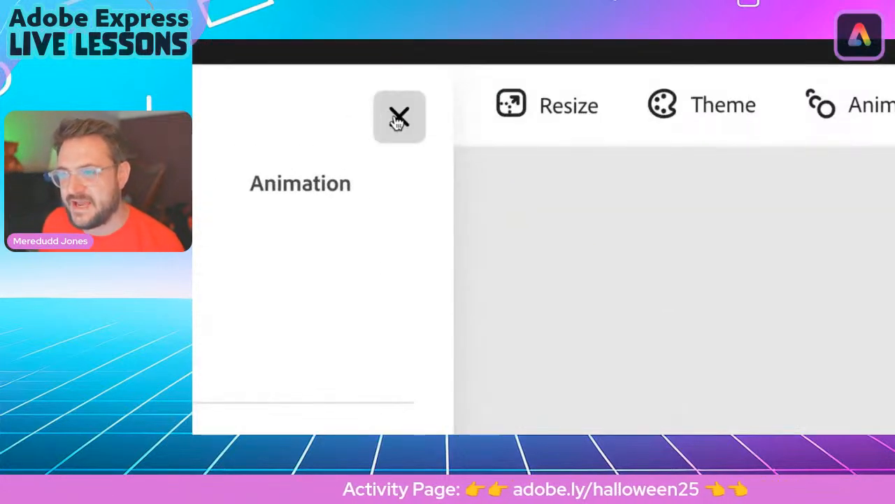
# - Browse the bat stickers and add the front-facing black bat with spread, flapping wings to page 2
pyautogui.click(364, 113)
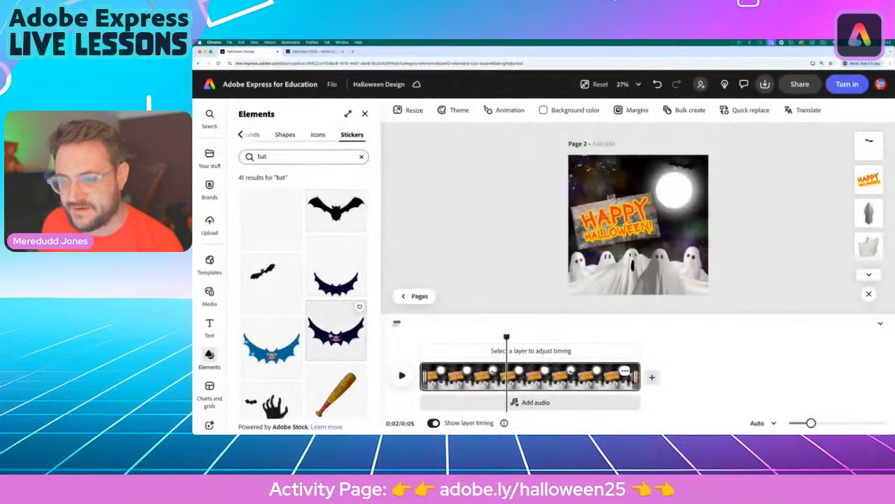
pyautogui.scroll(-3, 273, 350)
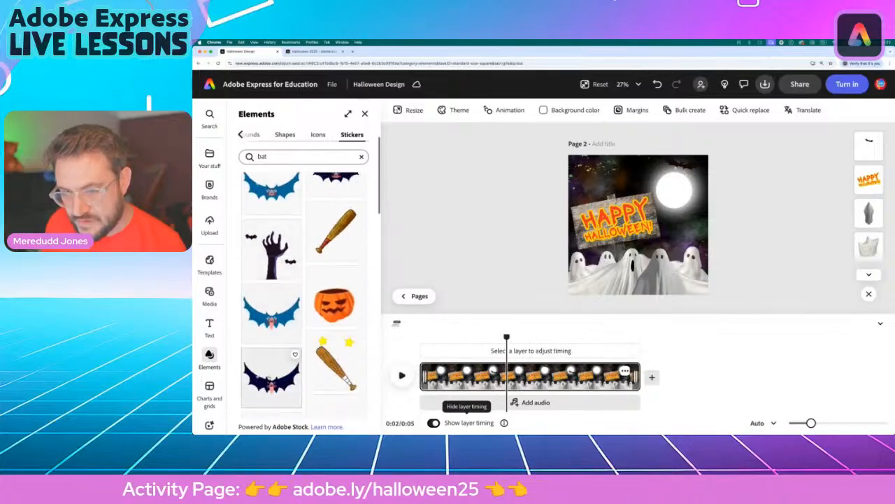
pyautogui.scroll(-5, 270, 378)
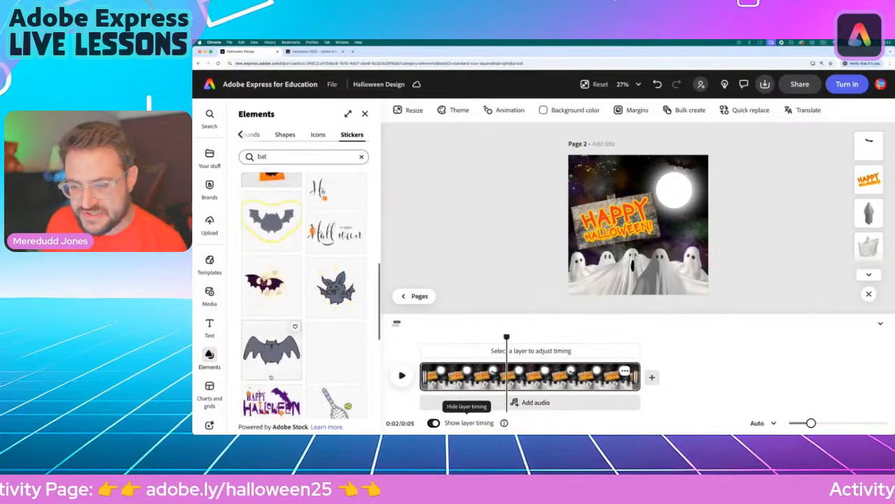
pyautogui.scroll(-5, 271, 378)
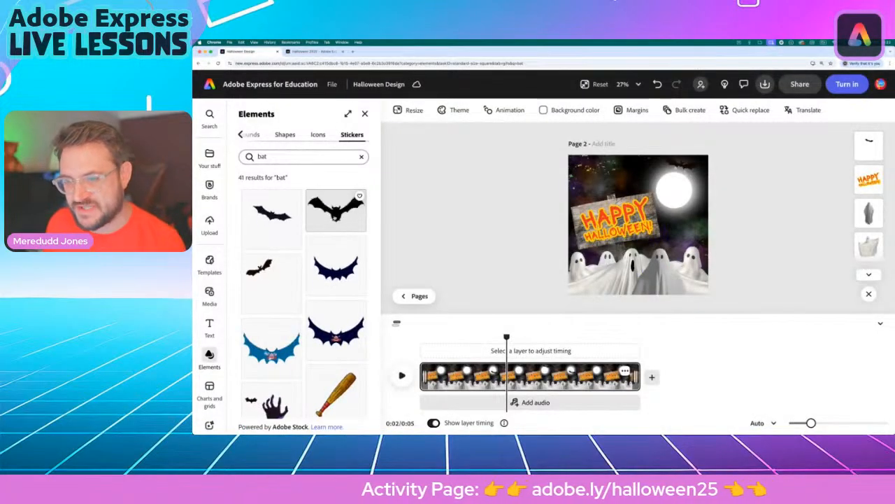
pyautogui.click(336, 210)
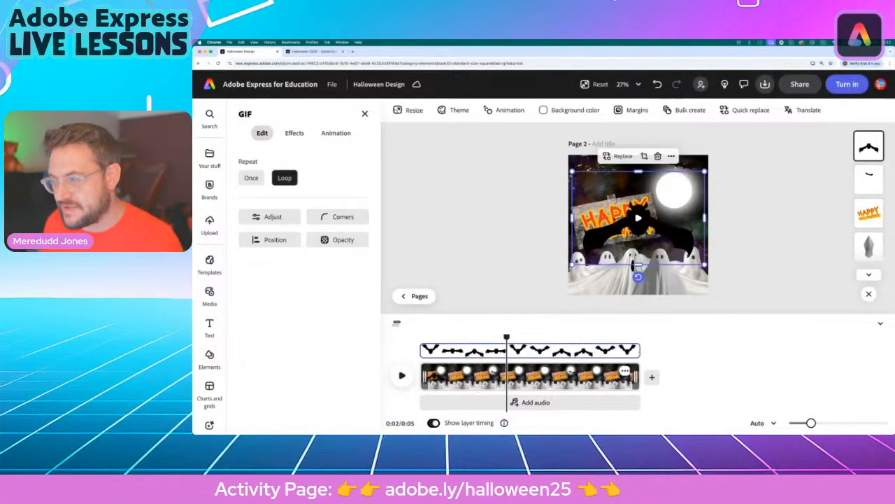
# - Shrink the second bat to about half the page width above the Happy Halloween sign and play a preview of the animation
pyautogui.moveTo(636, 224); pyautogui.dragTo(610, 197)
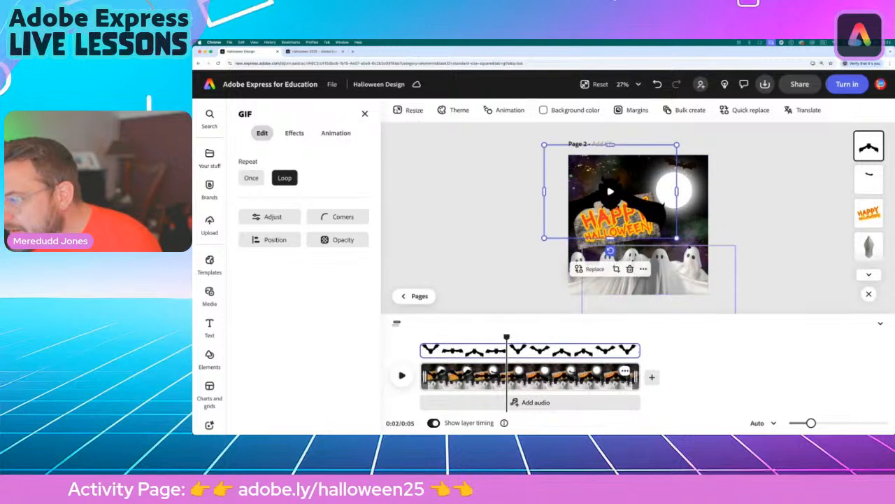
pyautogui.moveTo(676, 238); pyautogui.dragTo(614, 199)
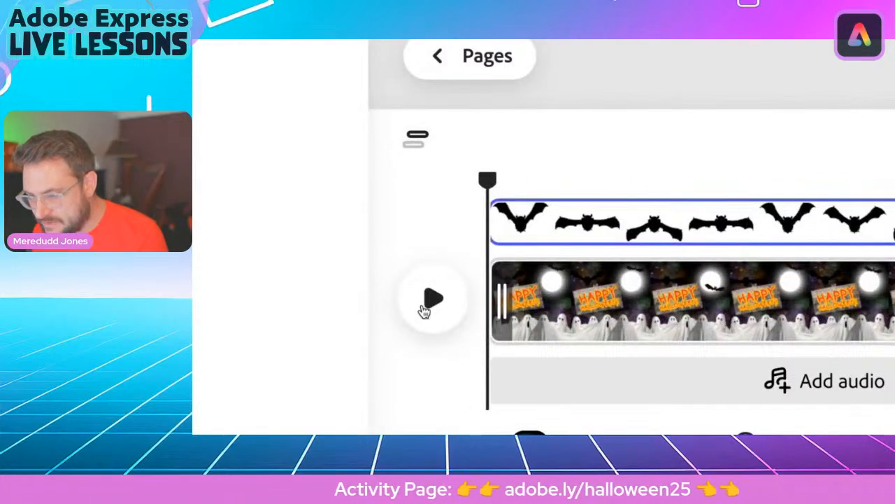
pyautogui.click(428, 306)
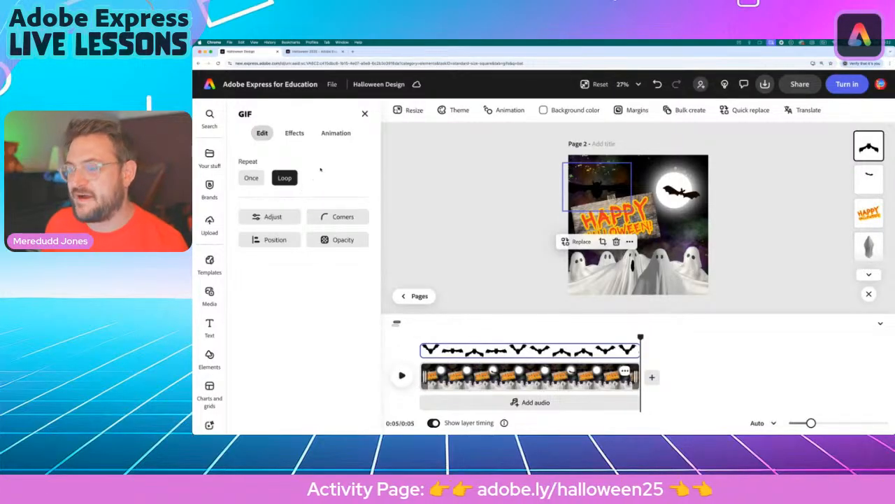
# - Leave the bat stickers, switch to the stock videos and search them for "pumkin"
pyautogui.click(364, 113)
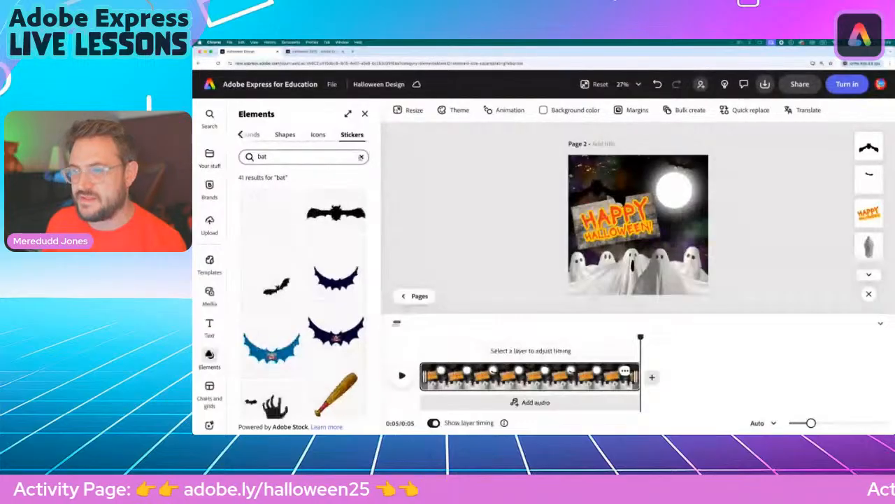
pyautogui.click(242, 134)
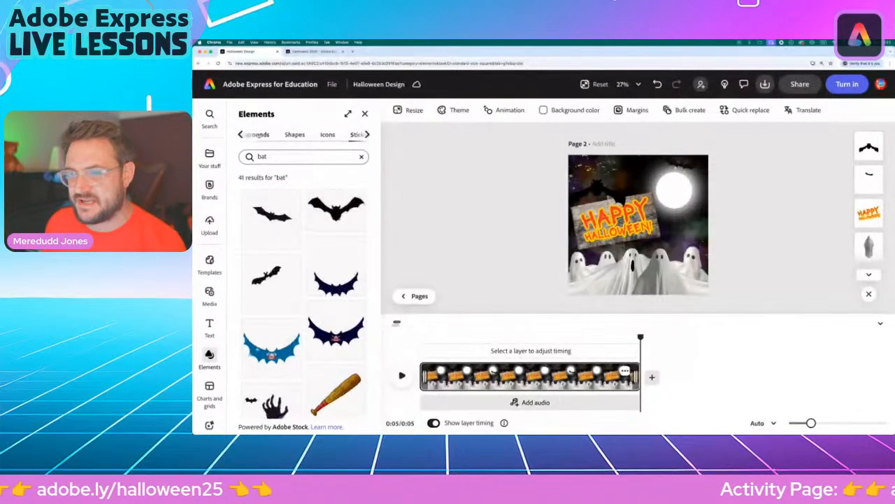
pyautogui.hscroll(-3, 258, 135)
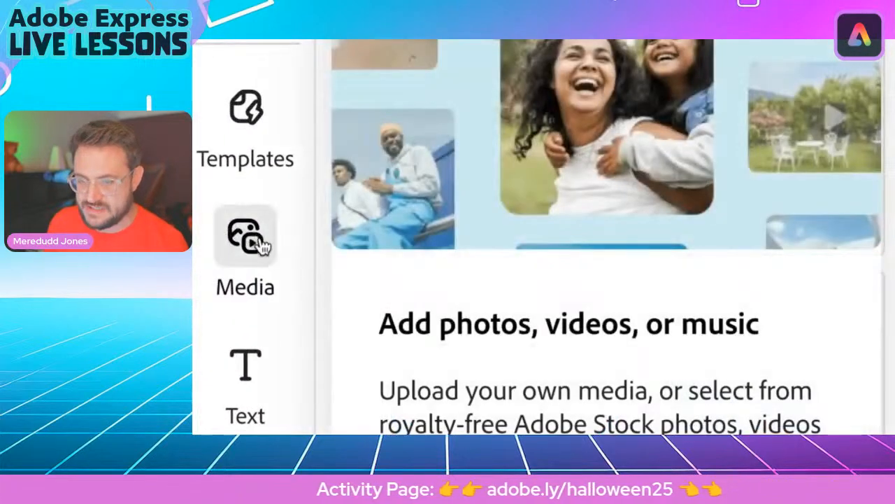
pyautogui.click(256, 239)
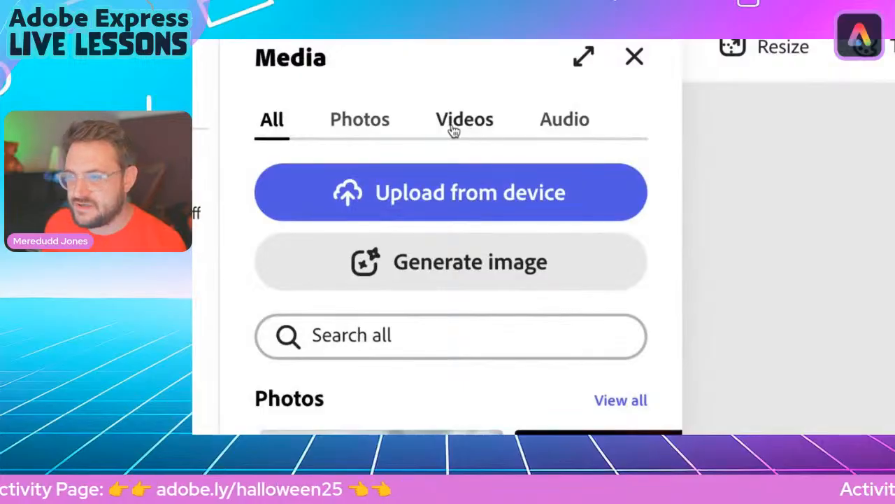
pyautogui.click(467, 133)
pyautogui.scroll(-2, 448, 350)
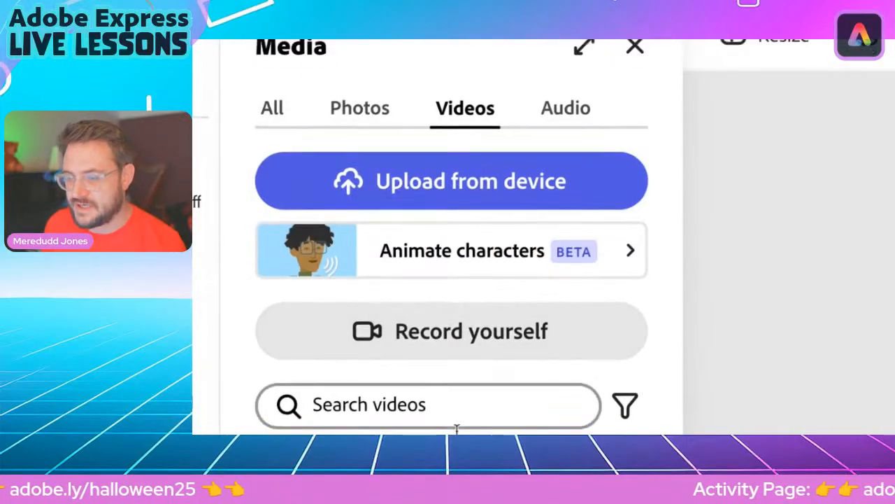
pyautogui.click(436, 350)
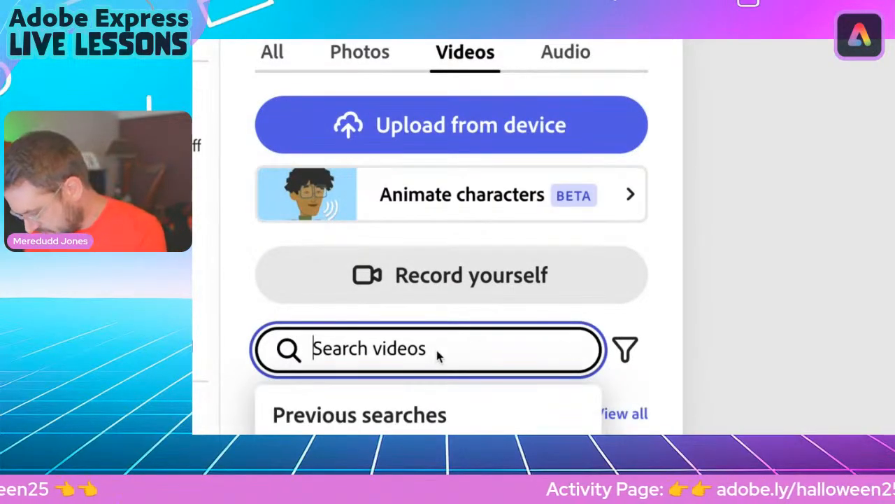
pyautogui.write('pumk')
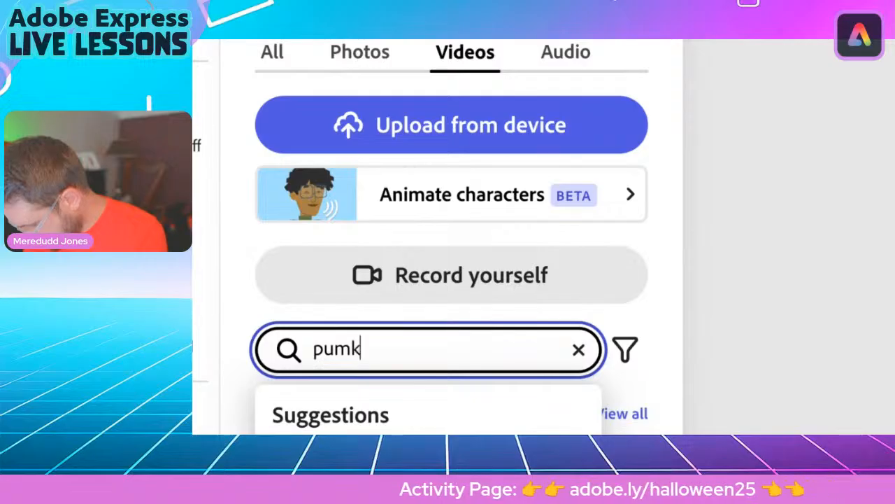
pyautogui.write('in')
pyautogui.press('Return')
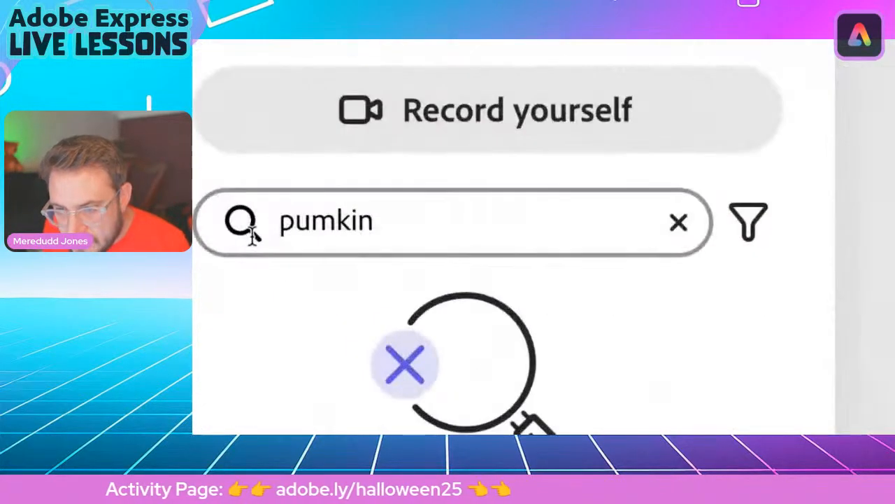
# - Correct the video search term to "pumpkin" and run the search again
pyautogui.click(270, 233)
pyautogui.click(335, 224)
pyautogui.write('p')
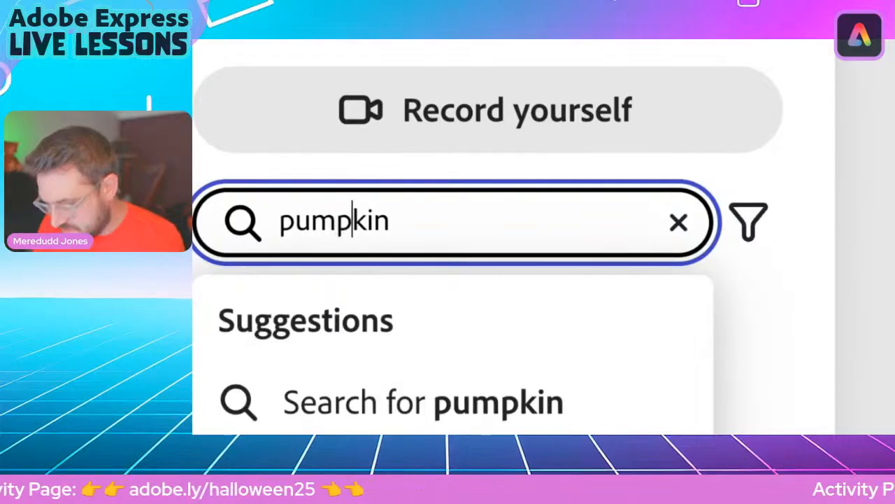
pyautogui.press('Return')
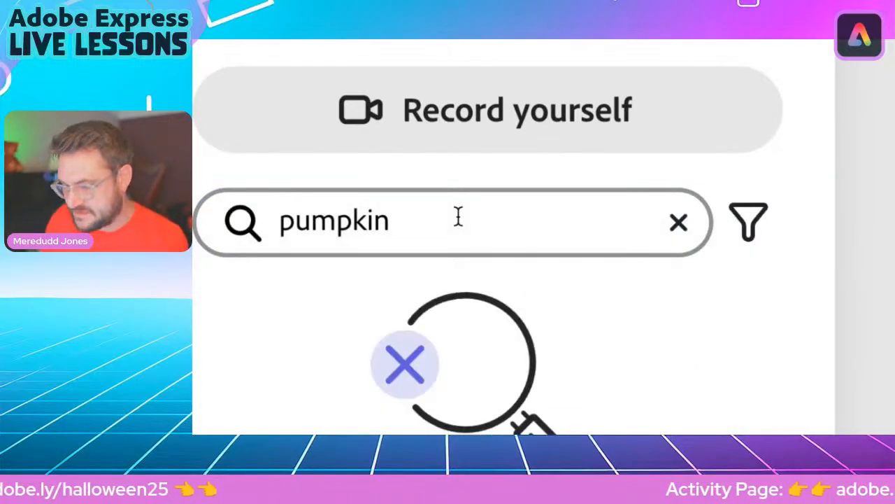
pyautogui.click(458, 217)
pyautogui.press('Return')
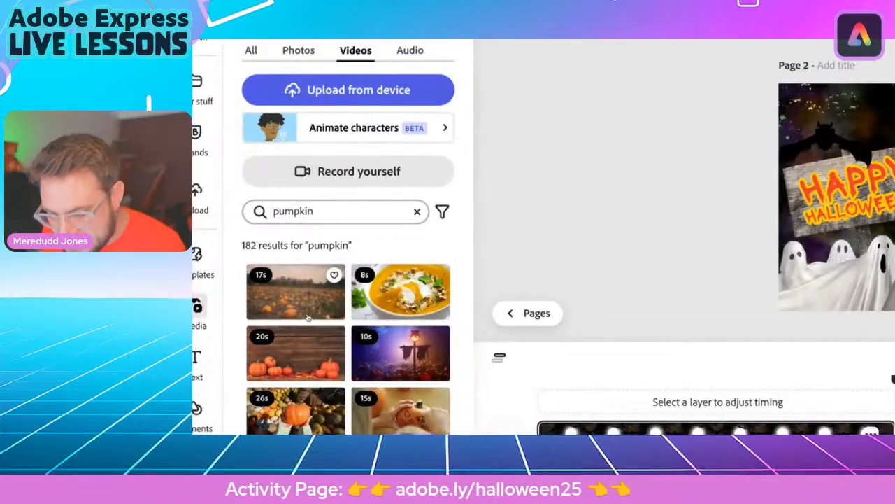
# - Browse the pumpkin videos and add the portrait clip of a glowing jack-o'-lantern beneath a candle as a layer on page 2's canvas
pyautogui.scroll(-3, 271, 351)
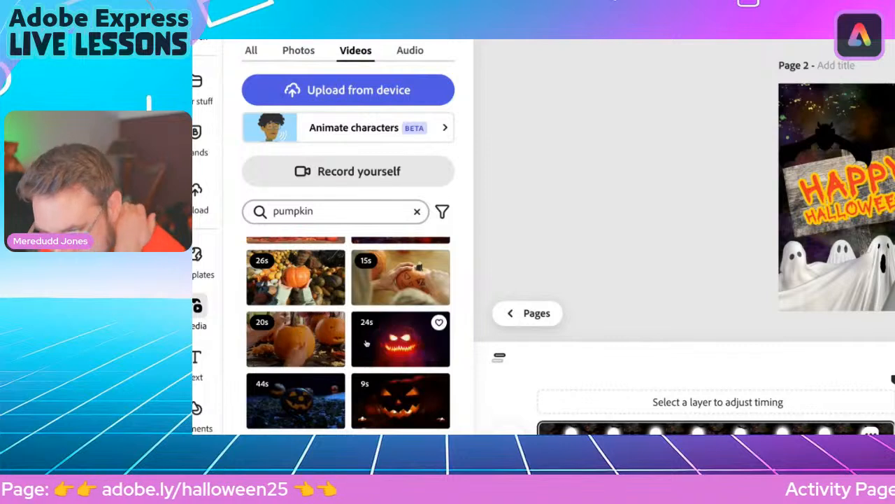
pyautogui.scroll(-5, 412, 349)
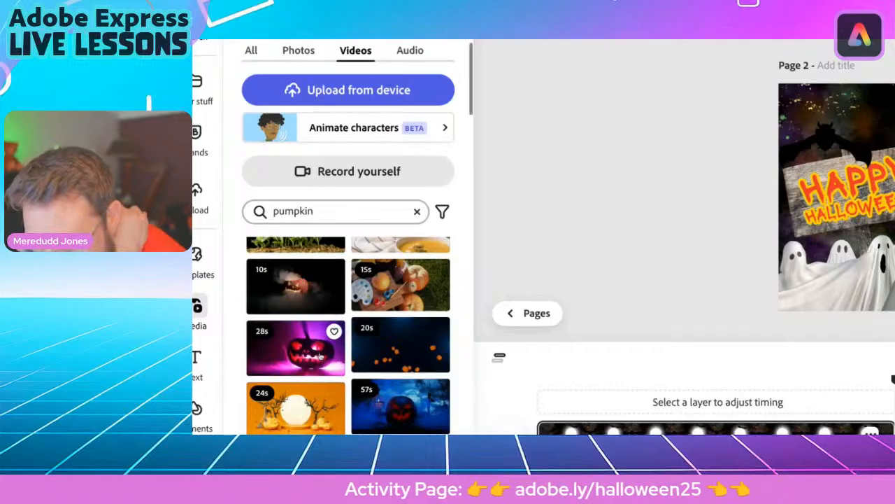
pyautogui.scroll(-3, 319, 356)
pyautogui.scroll(1, 319, 356)
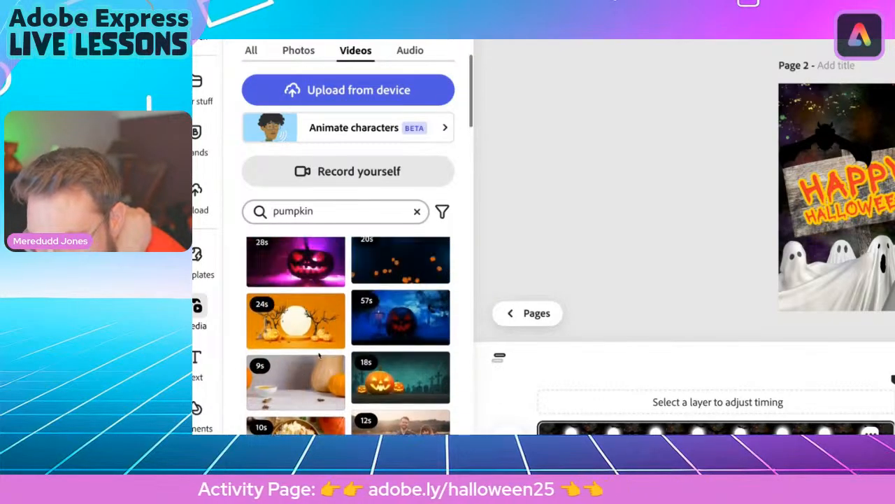
pyautogui.scroll(-5, 405, 382)
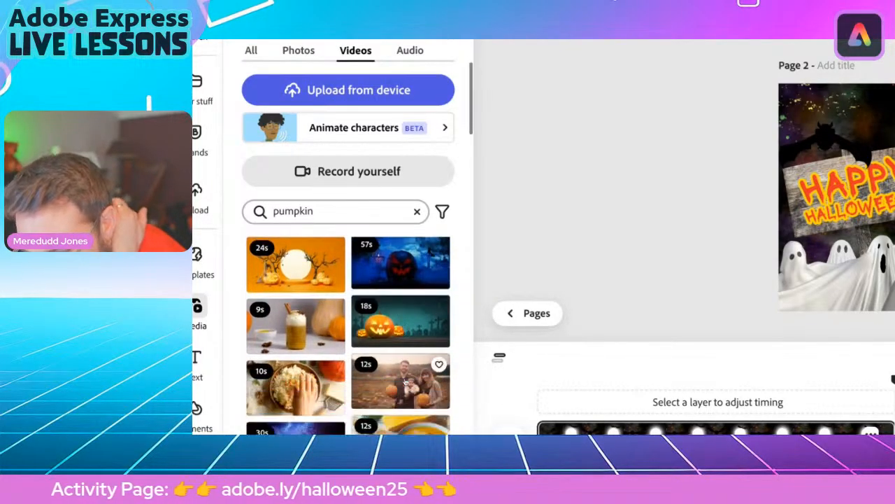
pyautogui.scroll(1, 372, 367)
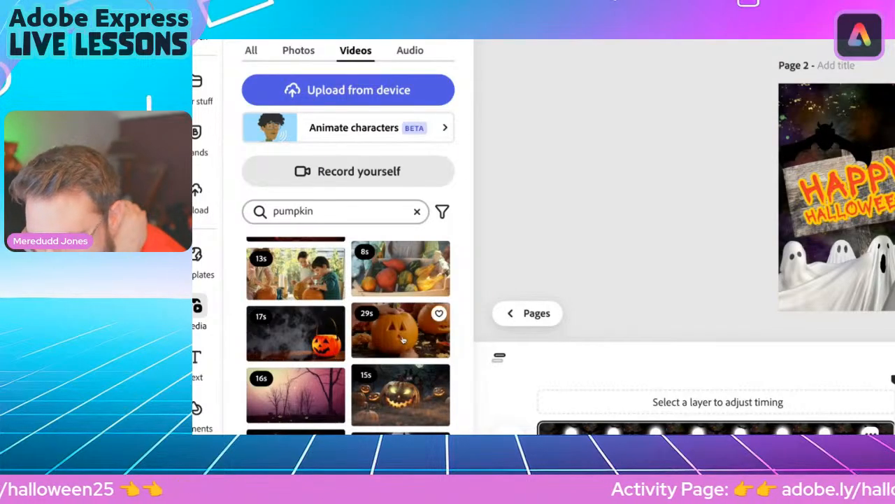
pyautogui.scroll(-2, 403, 339)
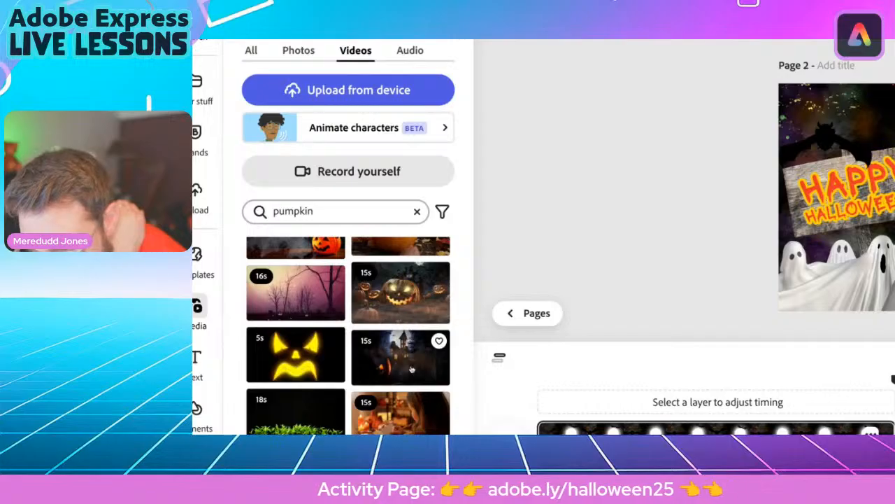
pyautogui.scroll(-2, 412, 367)
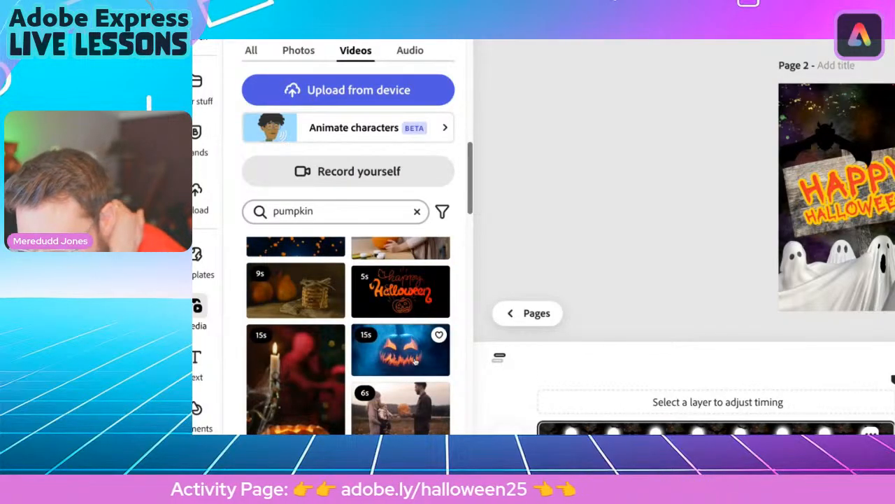
pyautogui.scroll(-2, 413, 364)
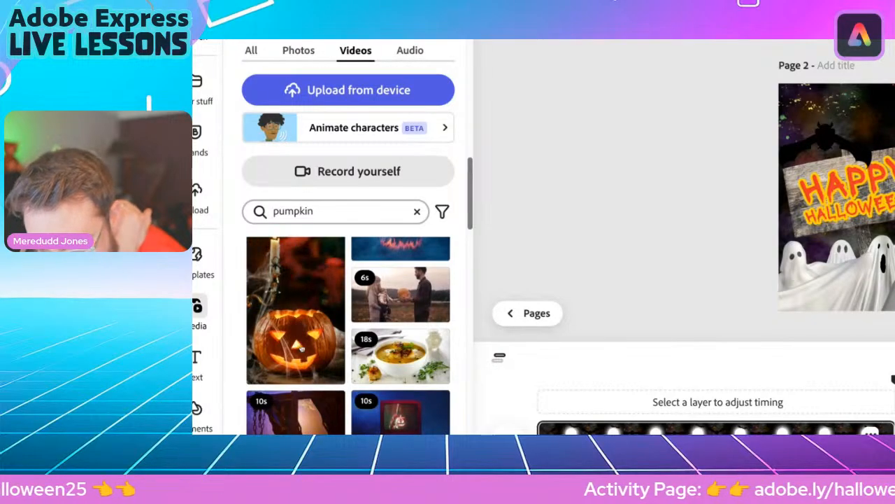
pyautogui.scroll(-2, 302, 343)
pyautogui.scroll(-3, 303, 347)
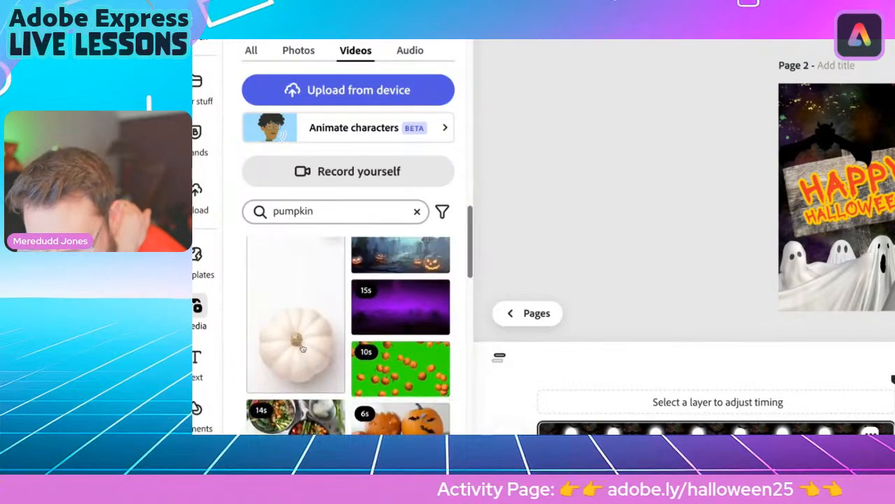
pyautogui.scroll(3, 302, 347)
pyautogui.scroll(3, 304, 343)
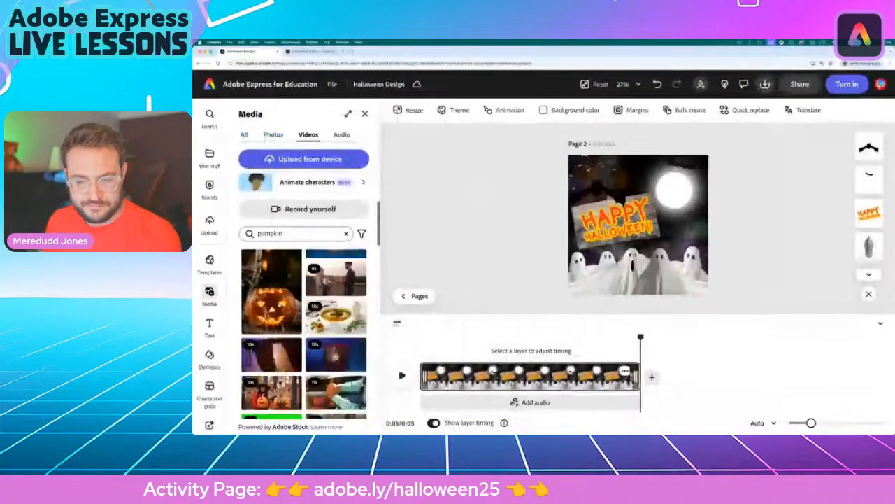
pyautogui.click(277, 302)
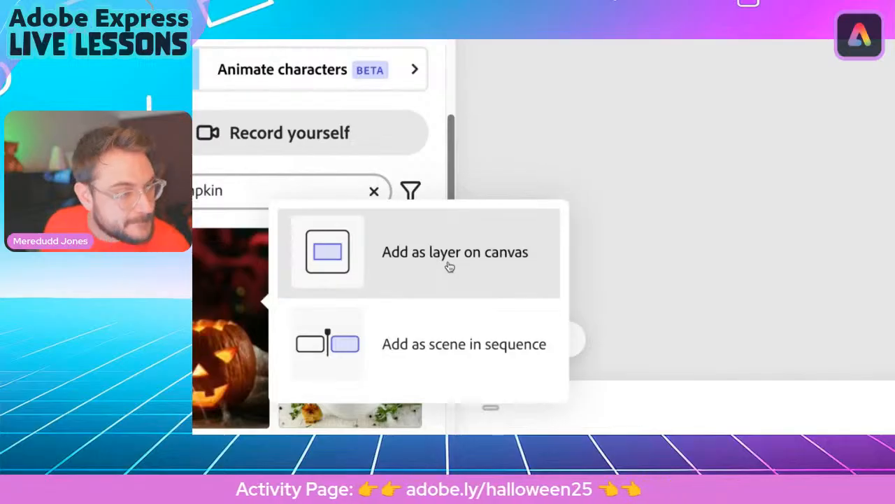
pyautogui.click(449, 267)
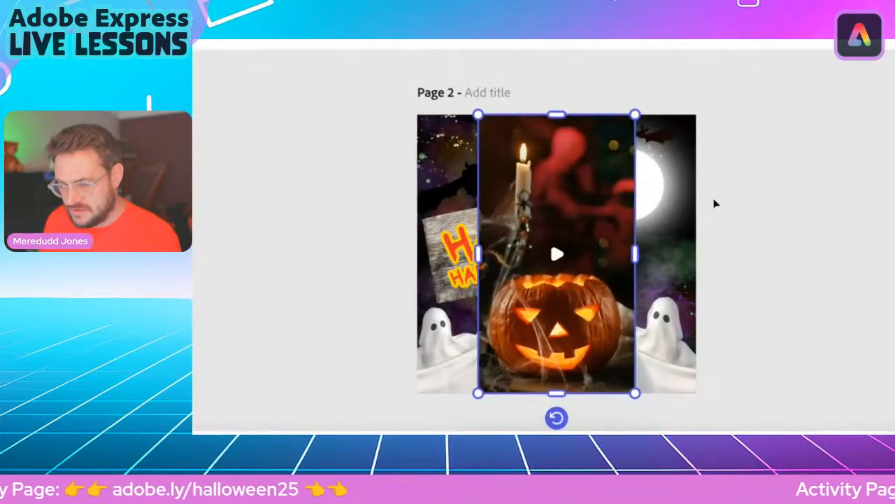
# - Crop the upper half off the jack-o'-lantern video so only the pumpkin remains, and move it up over the Happy Halloween sign
pyautogui.click(782, 253)
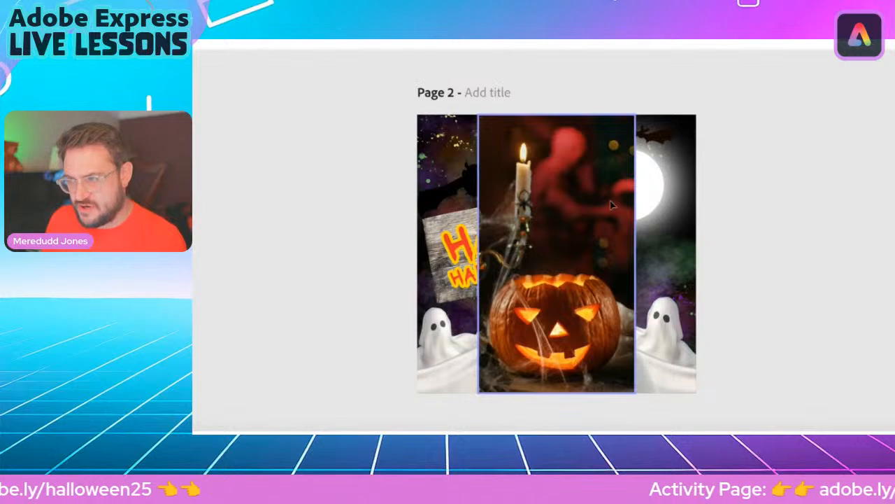
pyautogui.click(590, 211)
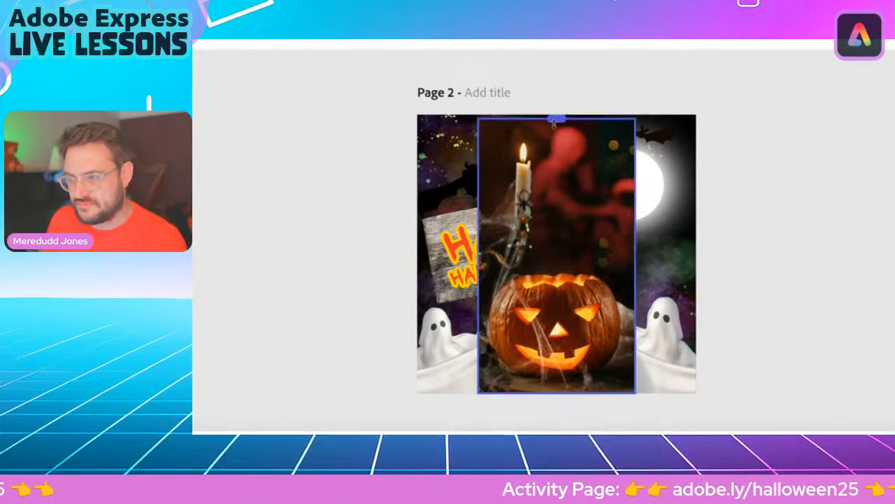
pyautogui.moveTo(554, 115); pyautogui.dragTo(560, 257)
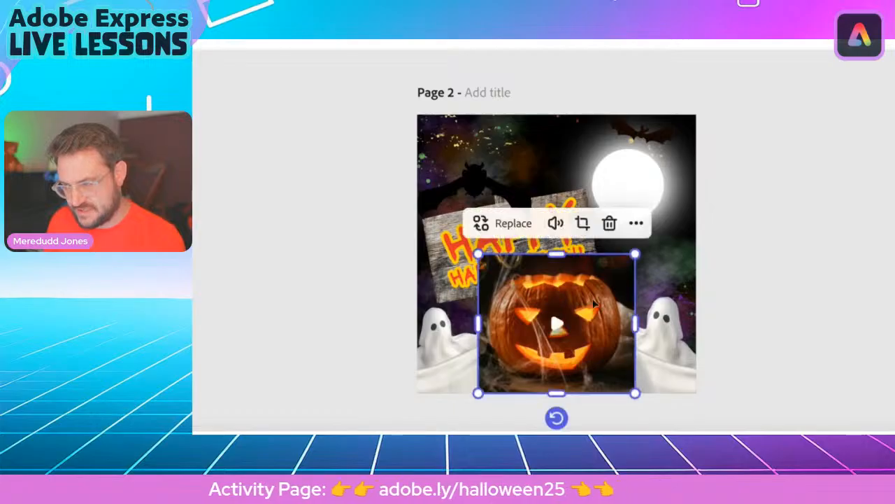
pyautogui.moveTo(594, 303); pyautogui.dragTo(628, 189)
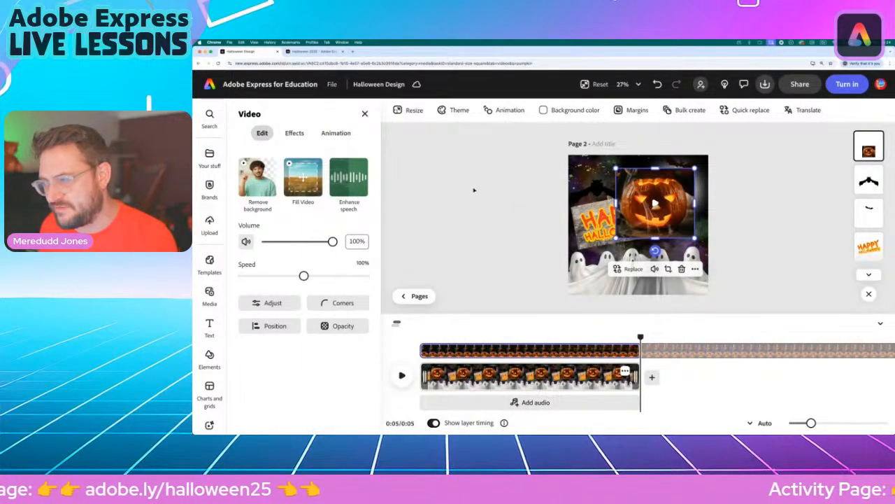
pyautogui.click(520, 196)
pyautogui.moveTo(673, 189); pyautogui.dragTo(647, 189)
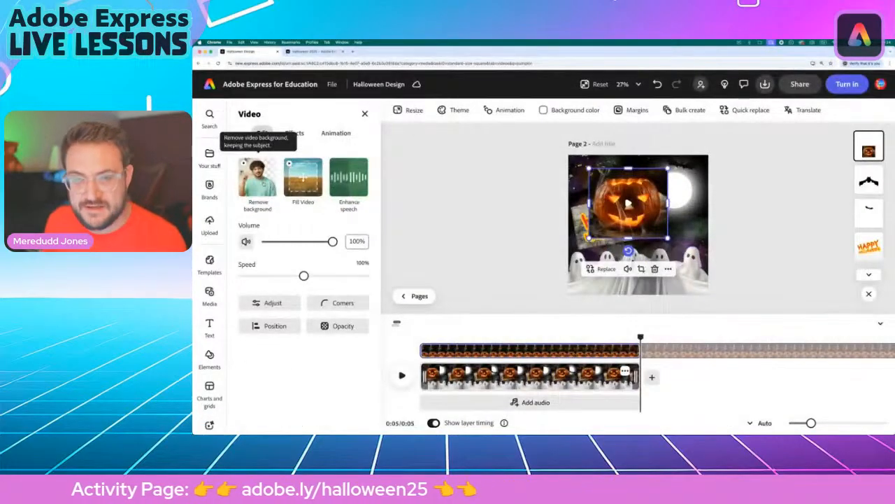
# - Remove the pumpkin video's background, then shrink it to sit just above the Happy Halloween sign
pyautogui.click(405, 236)
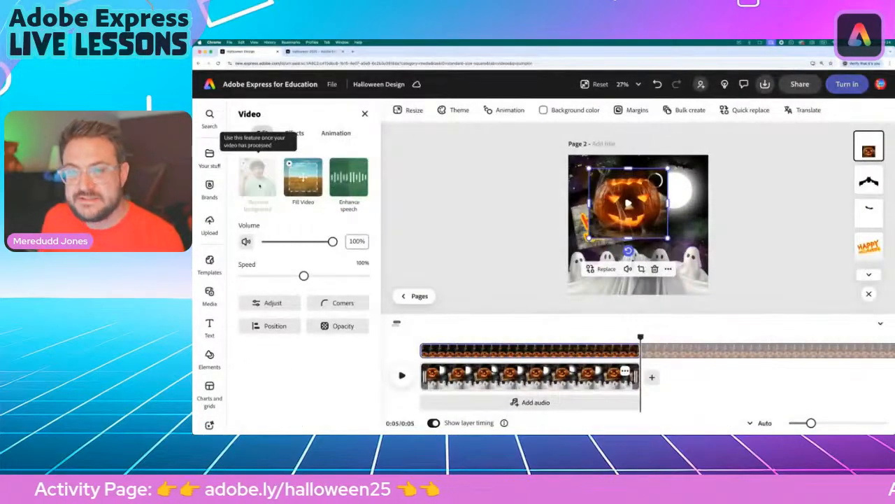
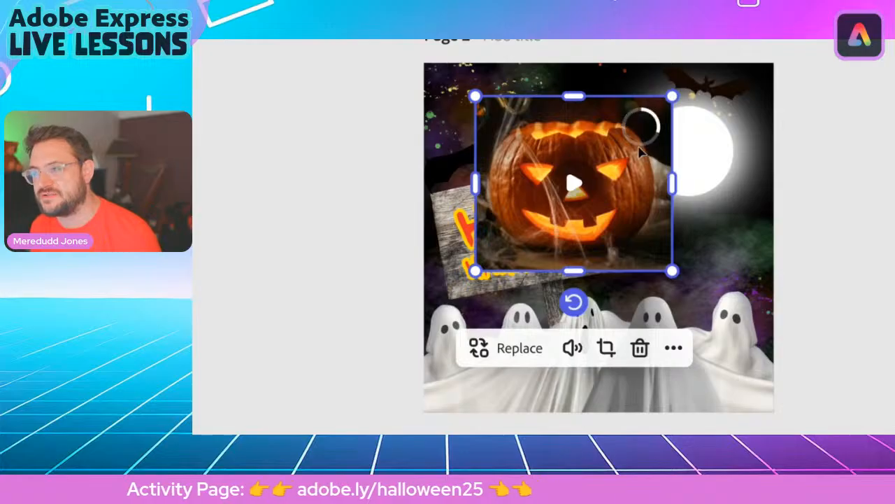
pyautogui.moveTo(582, 82); pyautogui.dragTo(413, 202)
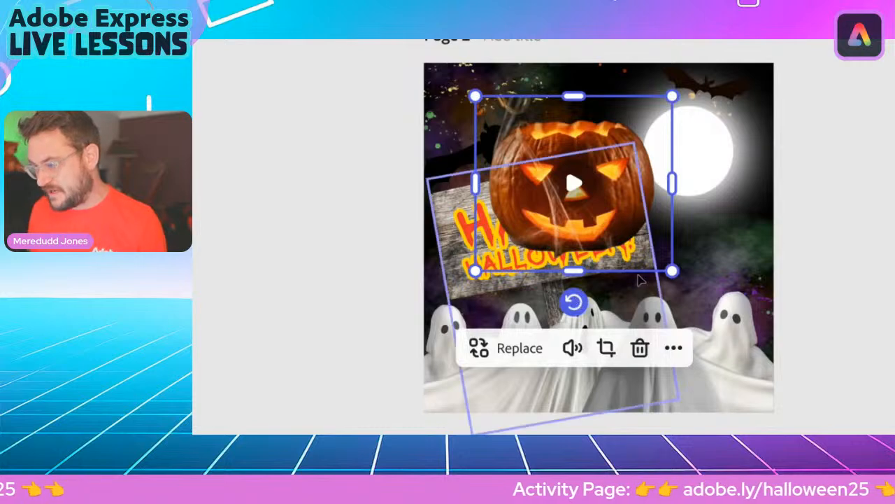
pyautogui.moveTo(672, 271); pyautogui.dragTo(550, 214)
pyautogui.moveTo(557, 148); pyautogui.dragTo(594, 146)
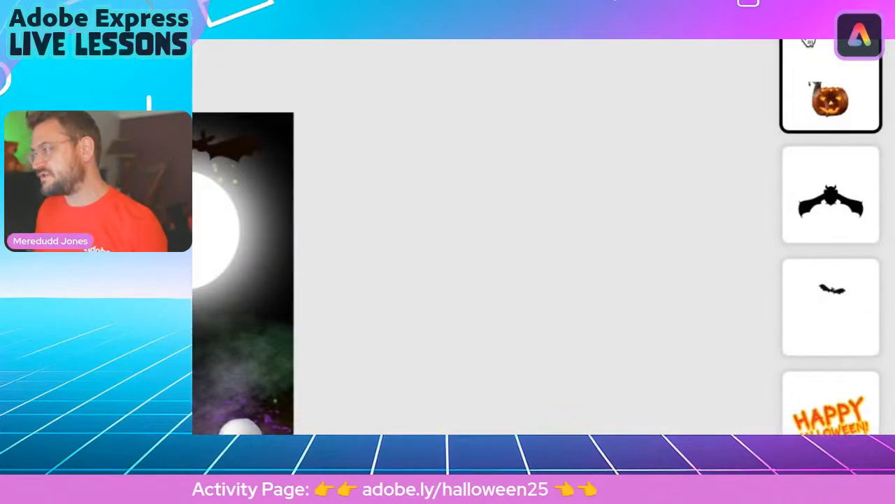
# - Reorder the layers so the large bat is in front of the pumpkin video, and play a preview of the animation
pyautogui.moveTo(814, 227); pyautogui.dragTo(807, 96)
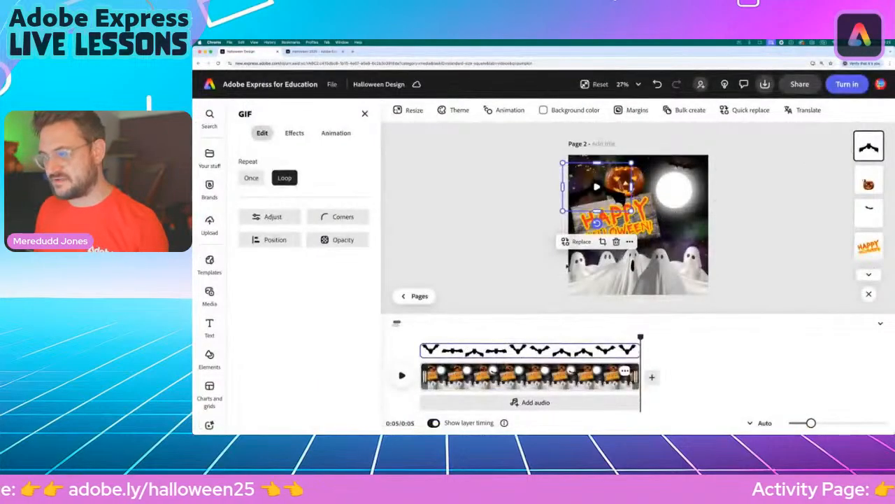
pyautogui.scroll(2, 482, 302)
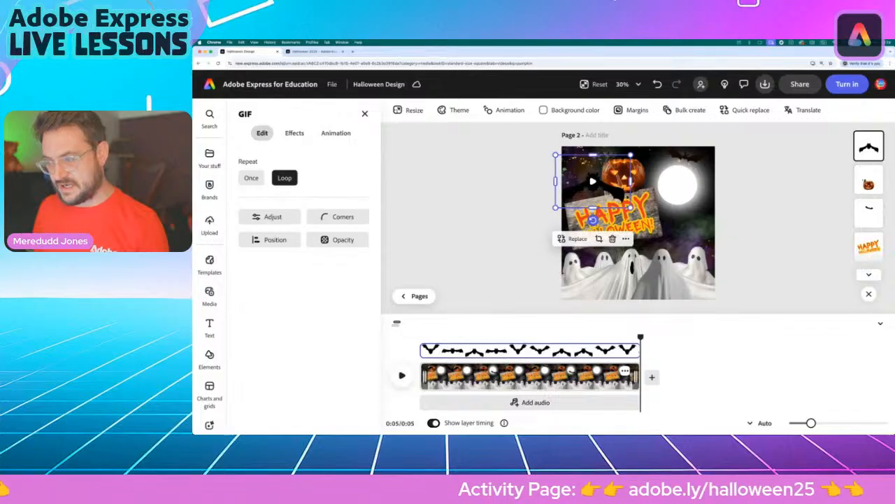
pyautogui.click(402, 375)
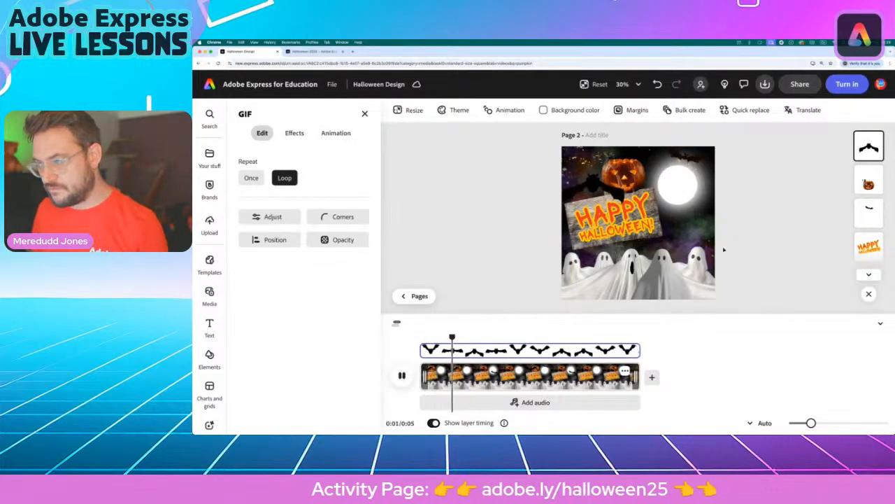
pyautogui.click(623, 180)
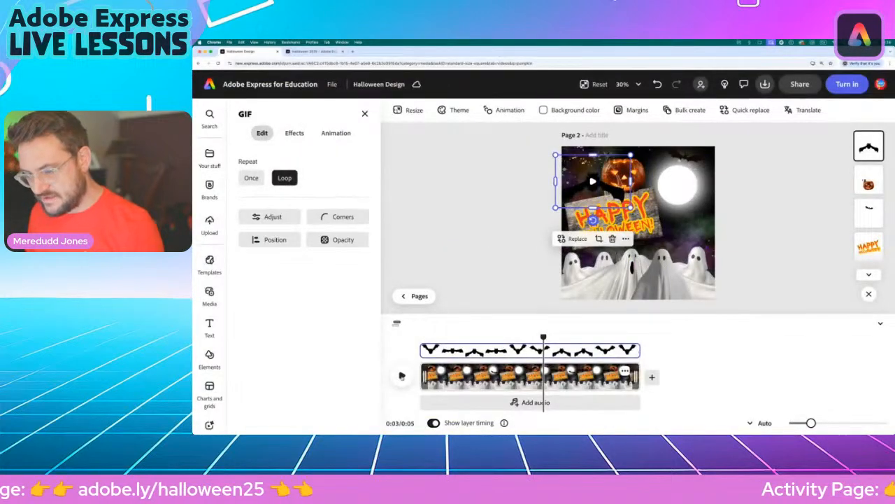
pyautogui.click(401, 376)
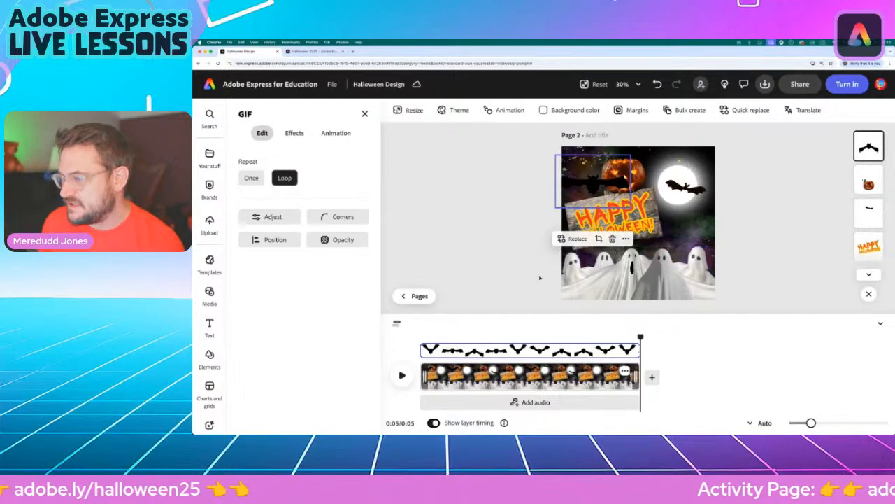
# - Apply the Bob loop animation to the leftmost ghost on page 2
pyautogui.click(510, 244)
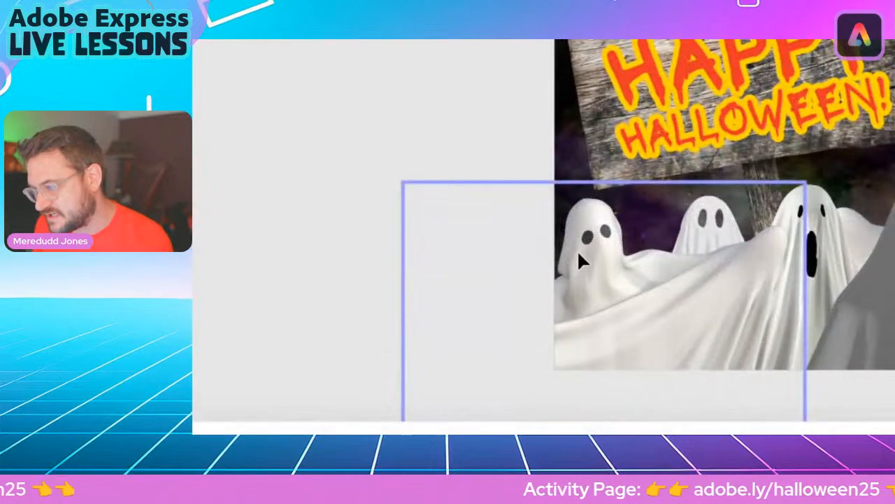
pyautogui.click(570, 267)
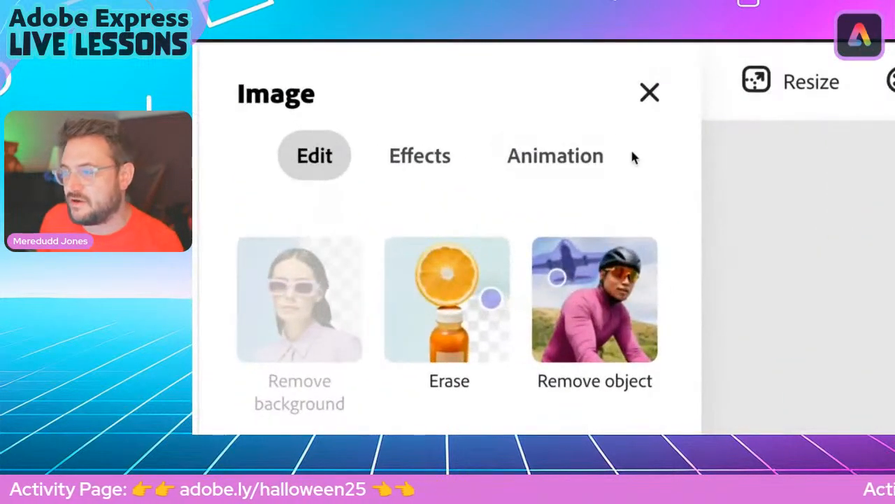
pyautogui.click(535, 170)
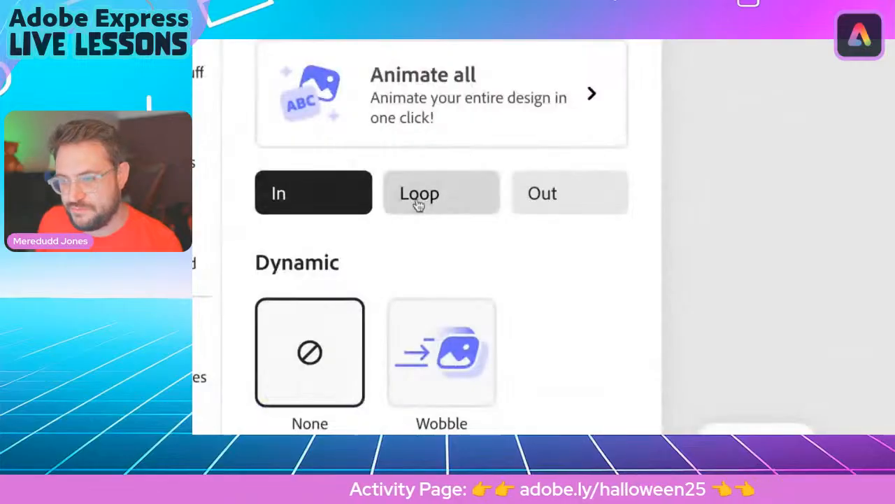
pyautogui.click(417, 202)
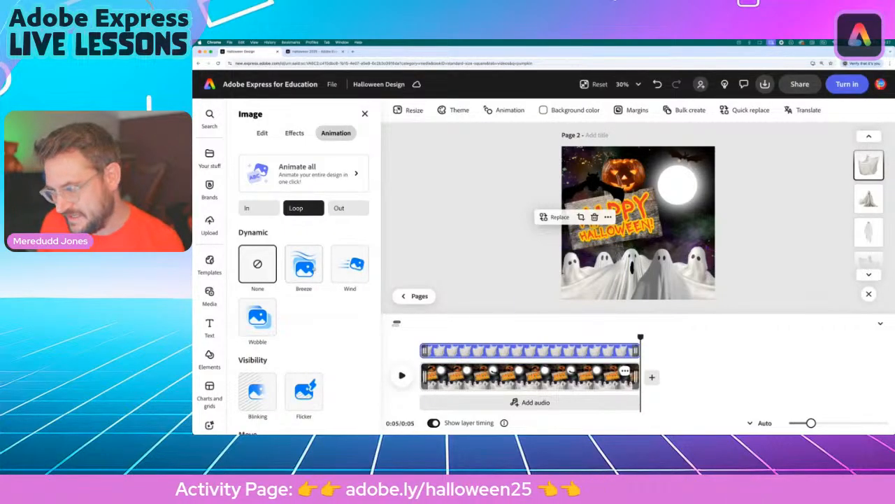
pyautogui.scroll(-4, 339, 315)
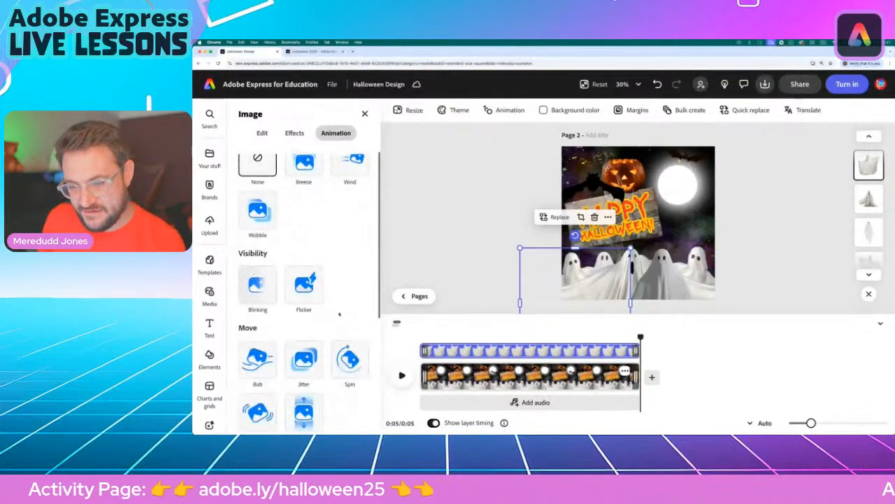
pyautogui.scroll(-4, 341, 314)
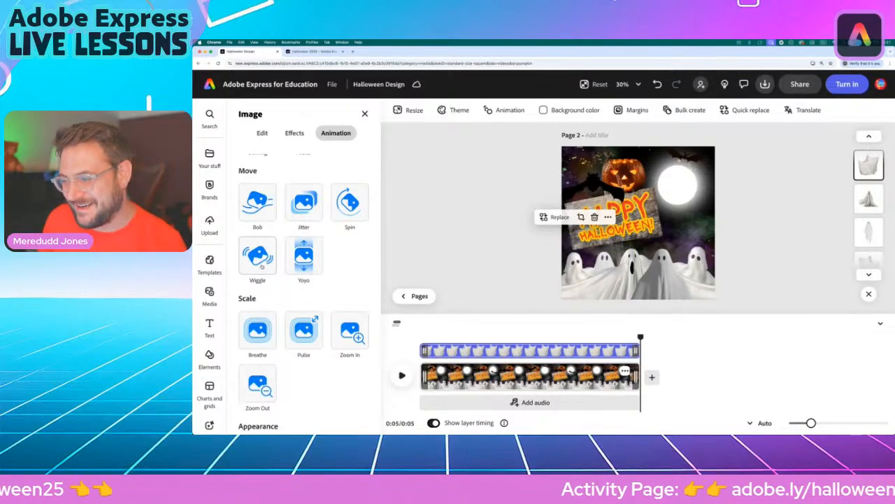
pyautogui.scroll(-3, 279, 330)
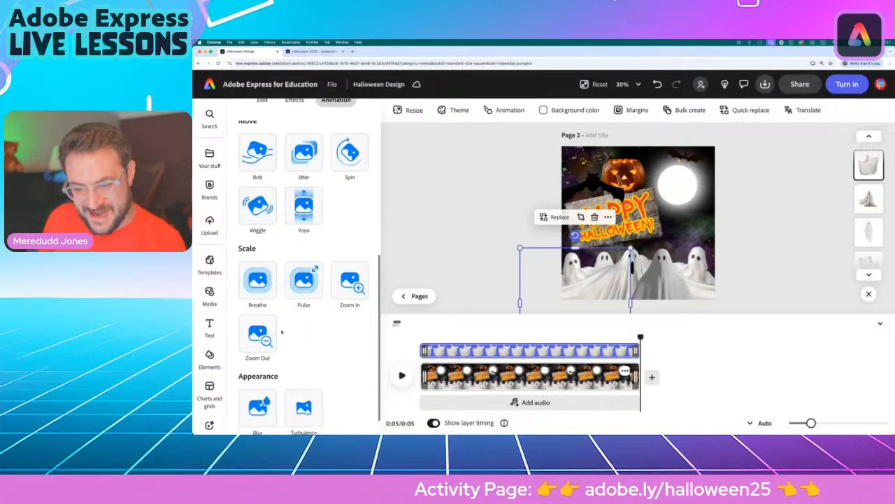
pyautogui.scroll(4, 282, 332)
pyautogui.scroll(2, 282, 331)
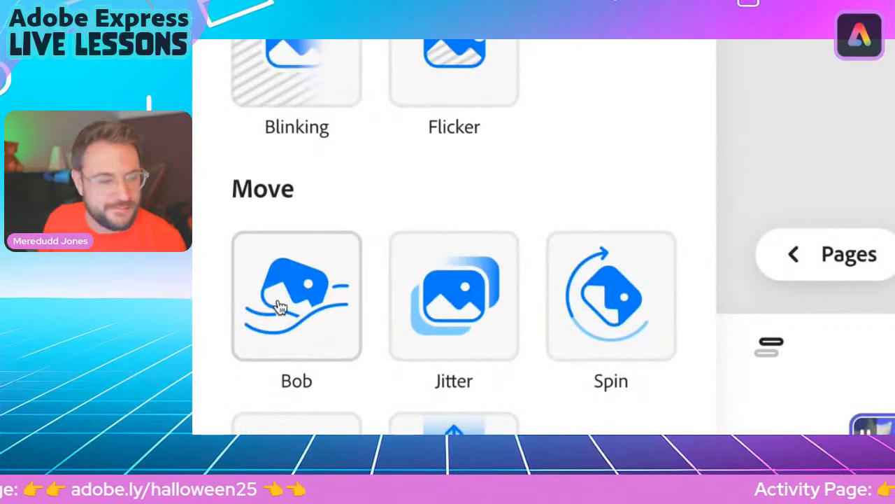
pyautogui.click(256, 309)
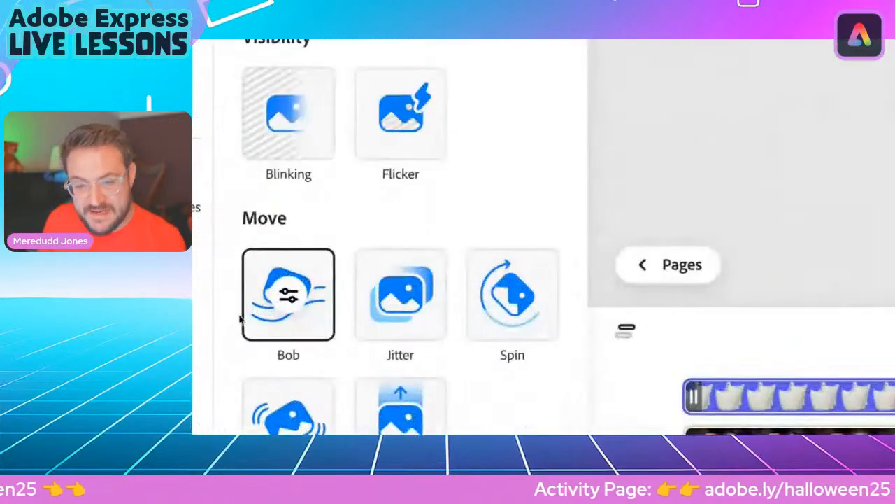
# - Set the leftmost ghost's Bob animation to speed 21 and intensity 2, and play a preview
pyautogui.click(284, 302)
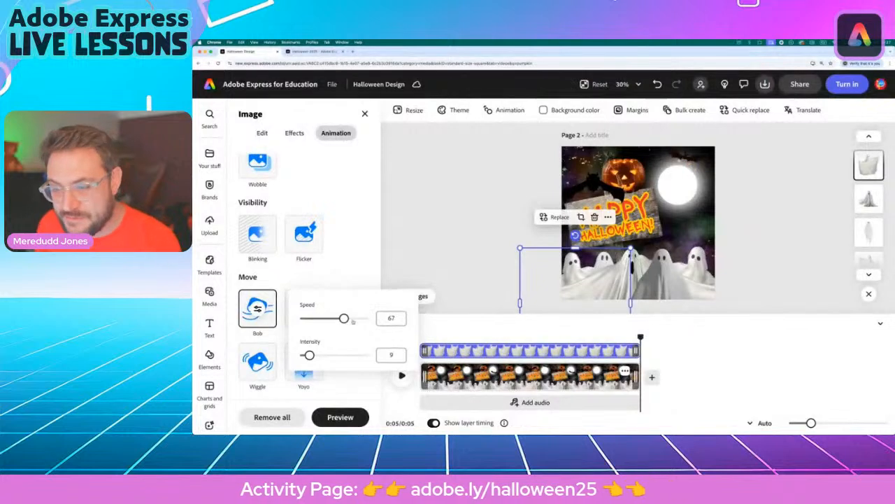
pyautogui.moveTo(344, 318); pyautogui.dragTo(316, 319)
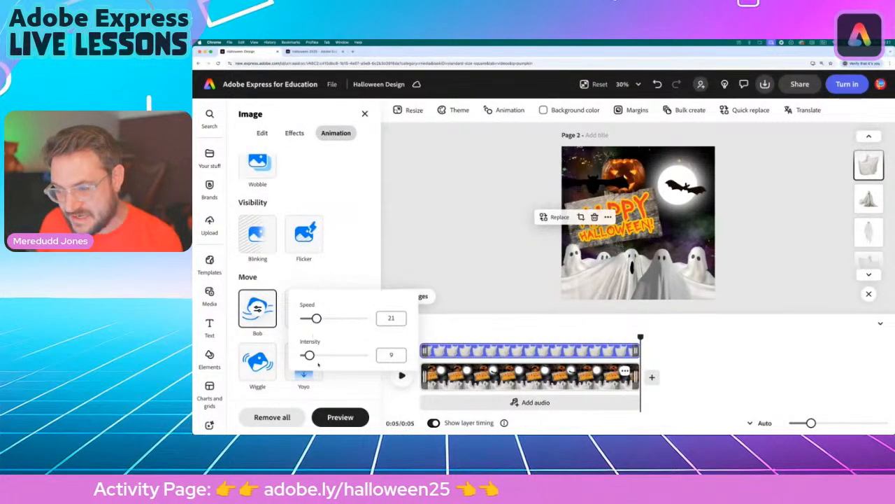
pyautogui.moveTo(309, 354); pyautogui.dragTo(307, 354)
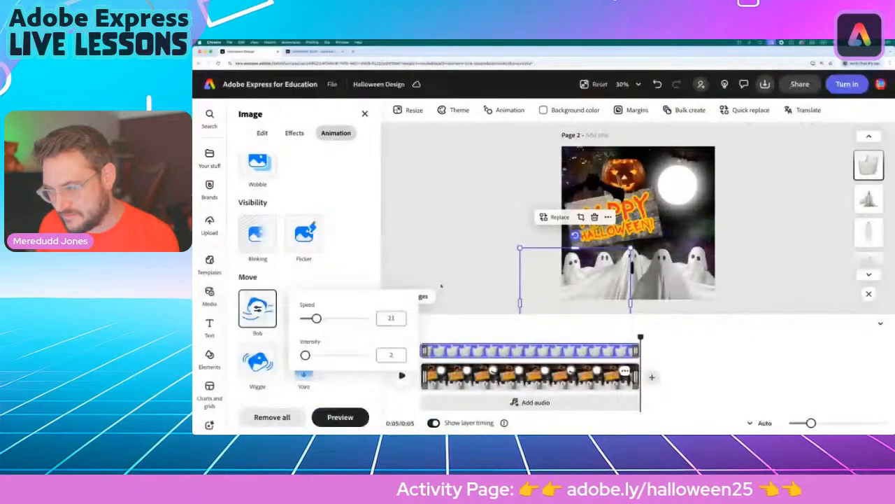
pyautogui.click(402, 375)
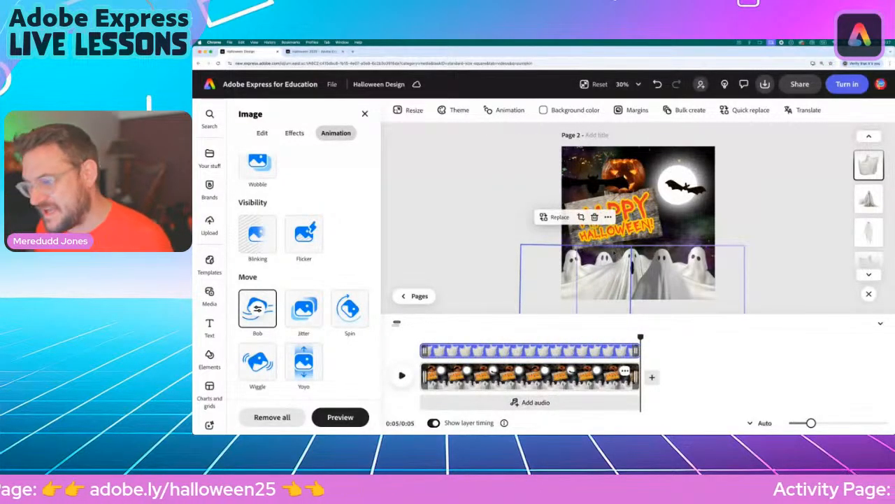
# - Apply the Wobble loop animation to the second ghost from the left
pyautogui.click(615, 255)
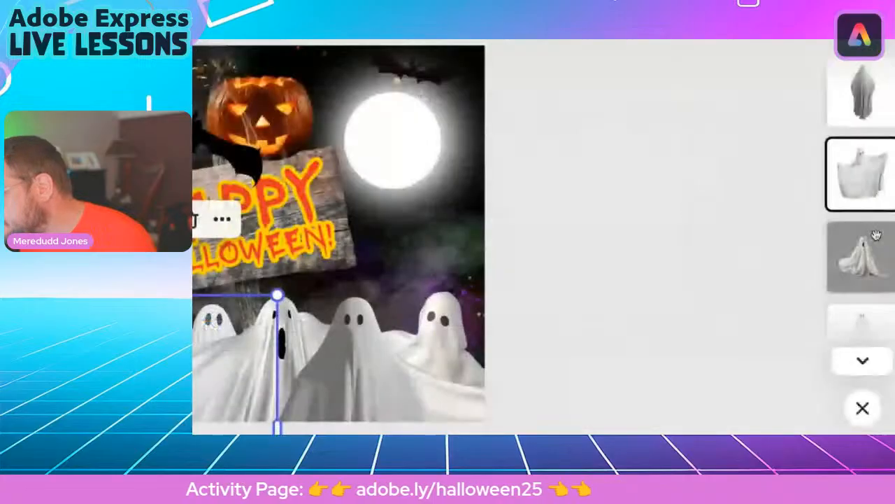
pyautogui.scroll(-2, 877, 235)
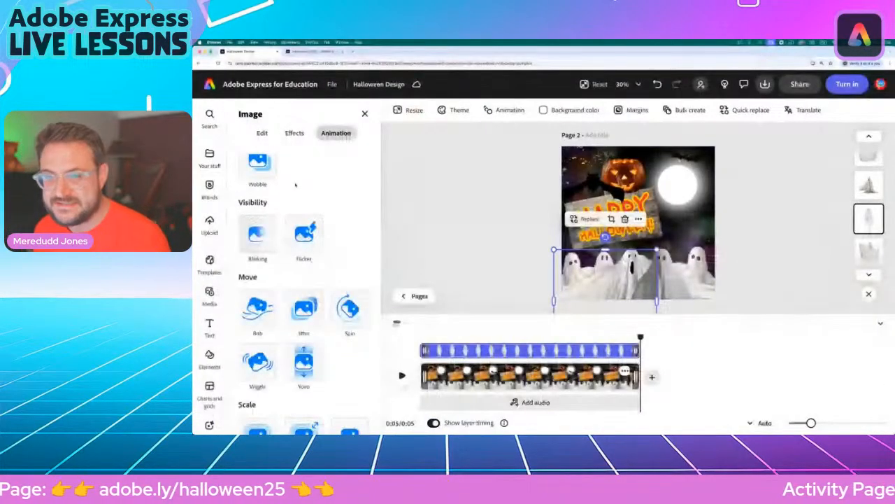
pyautogui.scroll(3, 295, 184)
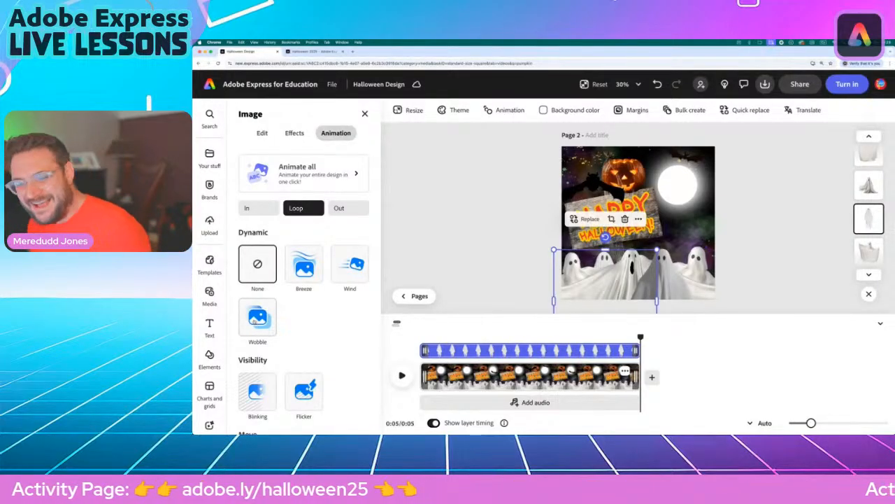
pyautogui.click(257, 318)
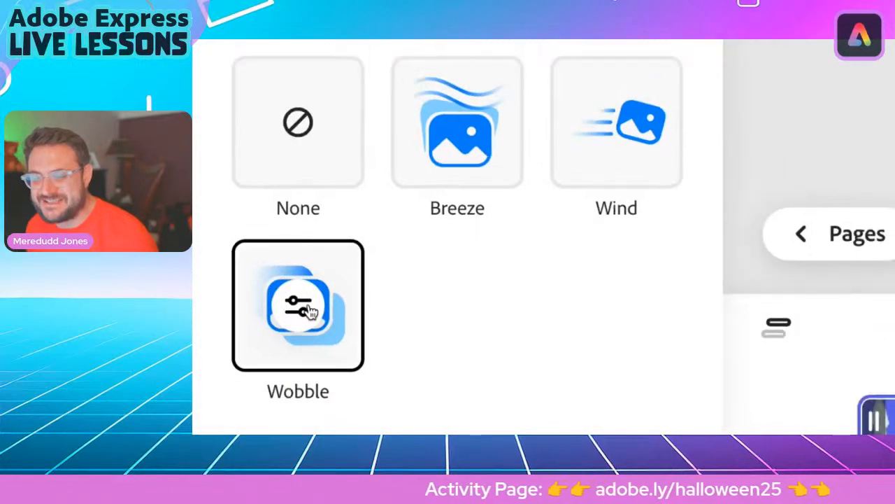
# - Set the second ghost's Wobble animation to a distance of 11 and a squish of 42
pyautogui.click(301, 308)
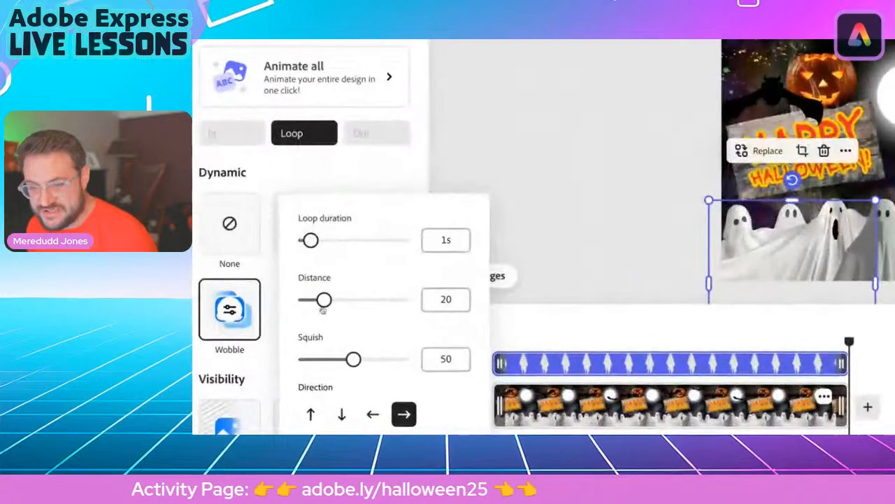
pyautogui.moveTo(324, 299); pyautogui.dragTo(312, 300)
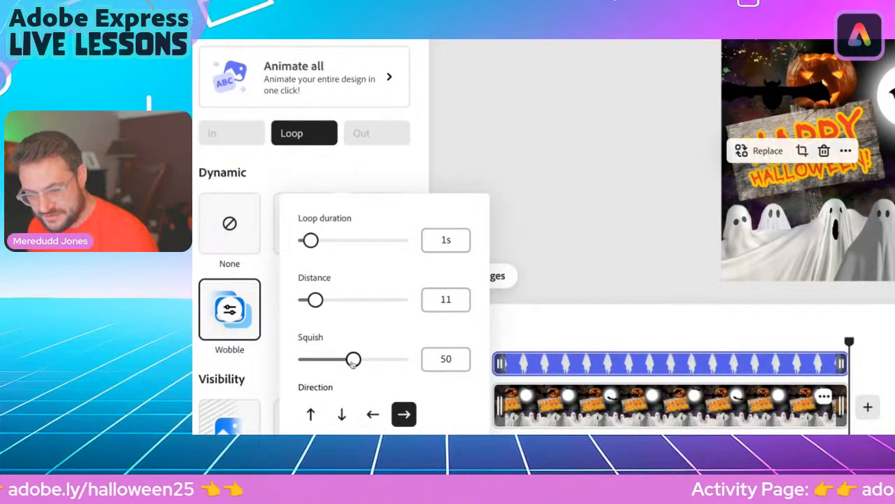
pyautogui.moveTo(353, 359); pyautogui.dragTo(432, 359)
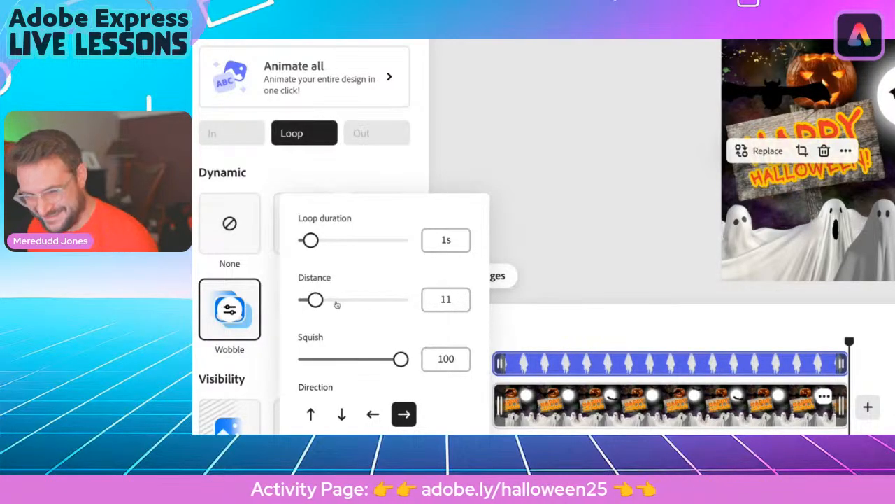
pyautogui.click(346, 358)
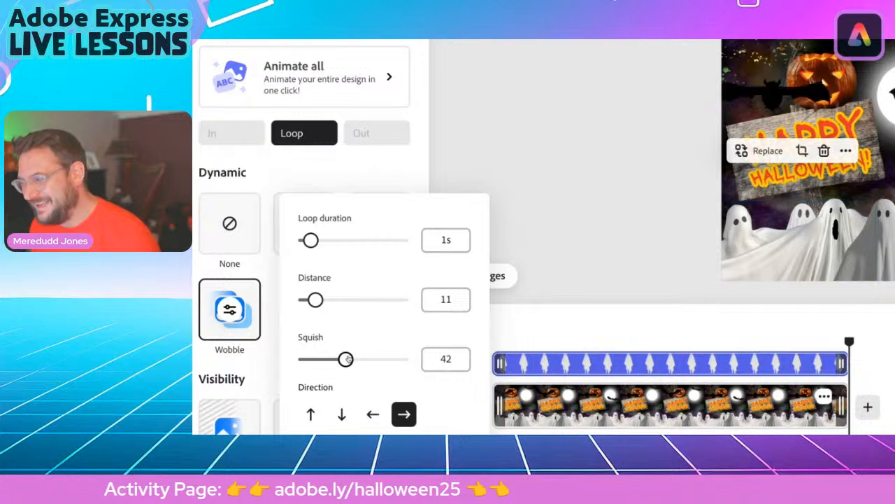
# - Set the second ghost's Wobble animation to a loop duration of 2.74s, a distance of 12 and a squish of 81
pyautogui.click(365, 361)
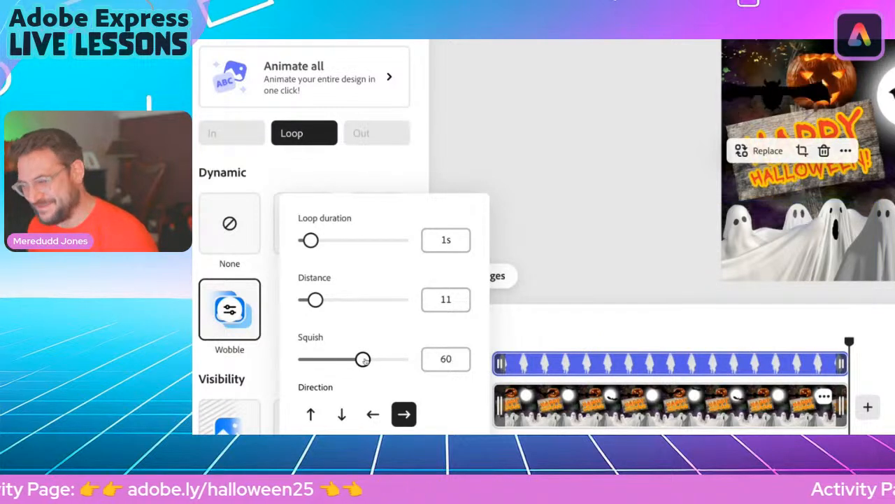
pyautogui.moveTo(314, 300); pyautogui.dragTo(302, 301)
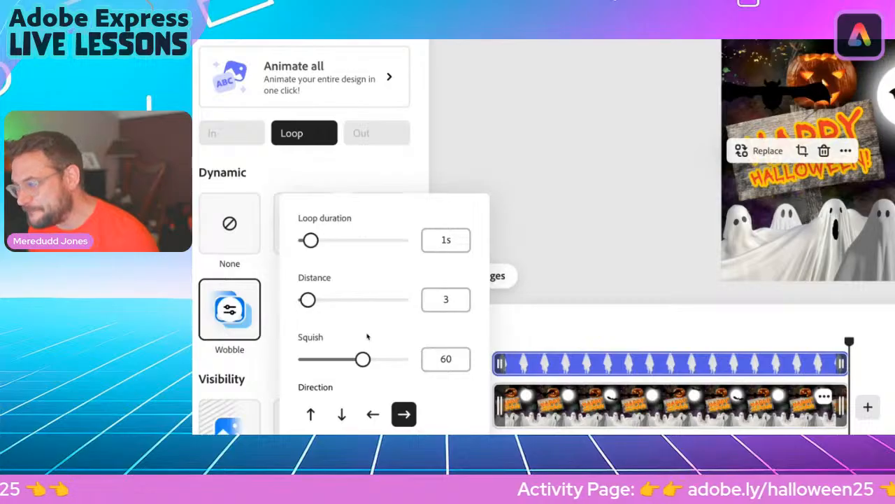
pyautogui.moveTo(371, 354); pyautogui.dragTo(387, 358)
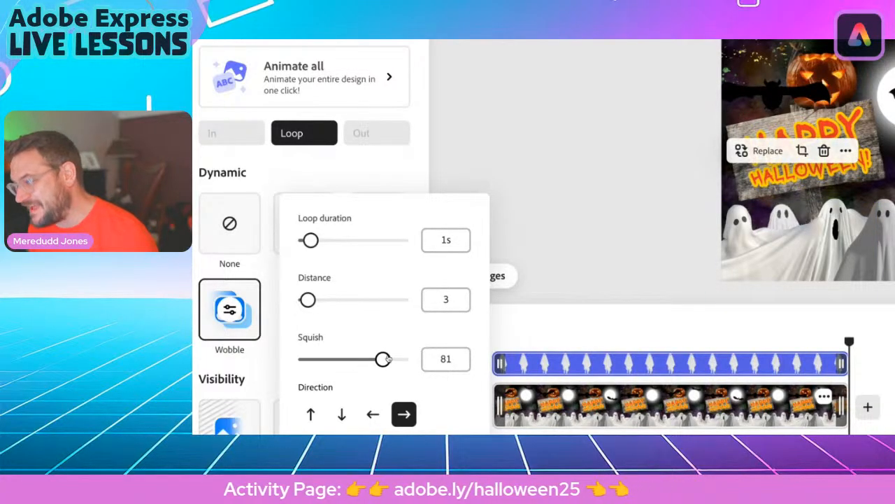
pyautogui.moveTo(311, 240); pyautogui.dragTo(326, 241)
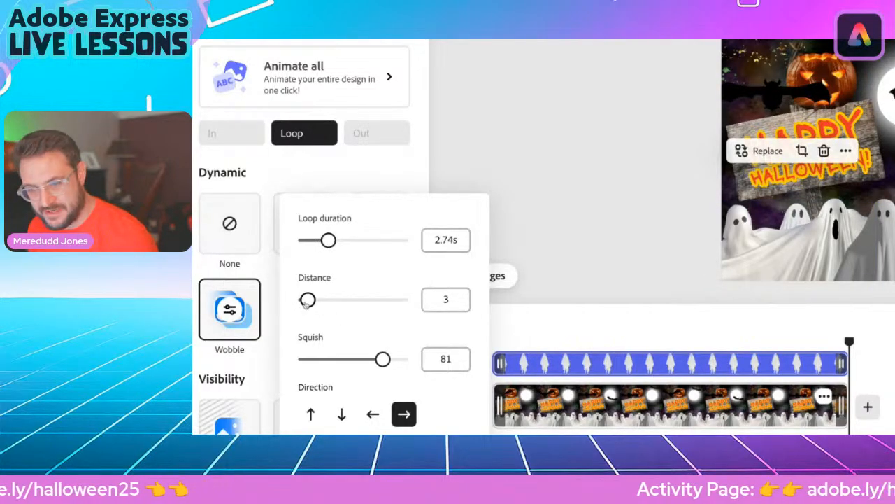
pyautogui.moveTo(308, 301); pyautogui.dragTo(312, 301)
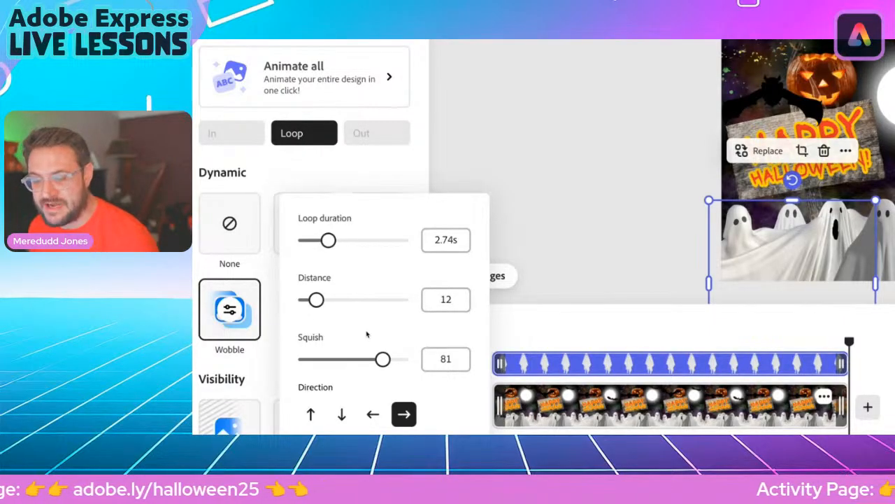
pyautogui.scroll(-2, 372, 413)
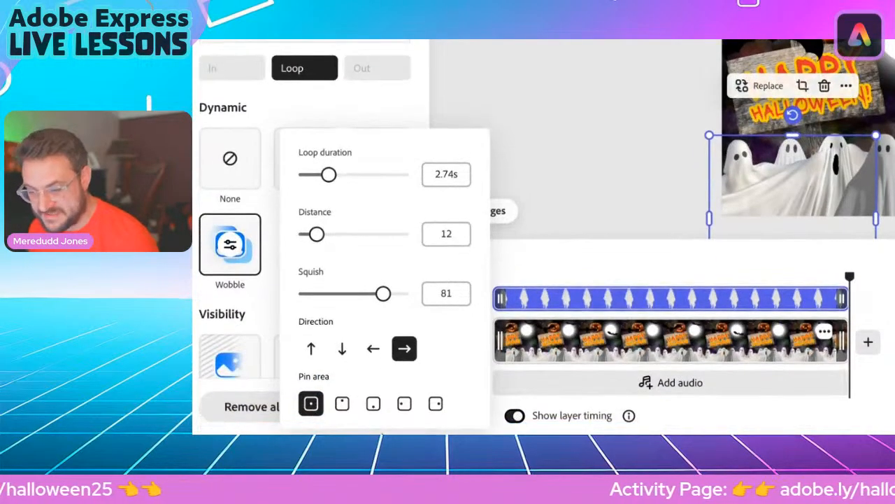
pyautogui.click(578, 132)
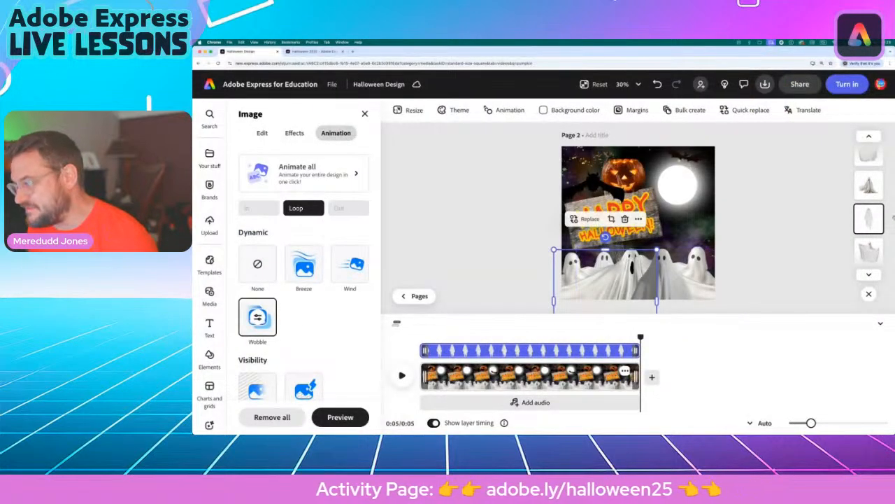
# - Apply the Breeze loop animation to the middle ghost on page 2
pyautogui.click(452, 228)
pyautogui.click(630, 276)
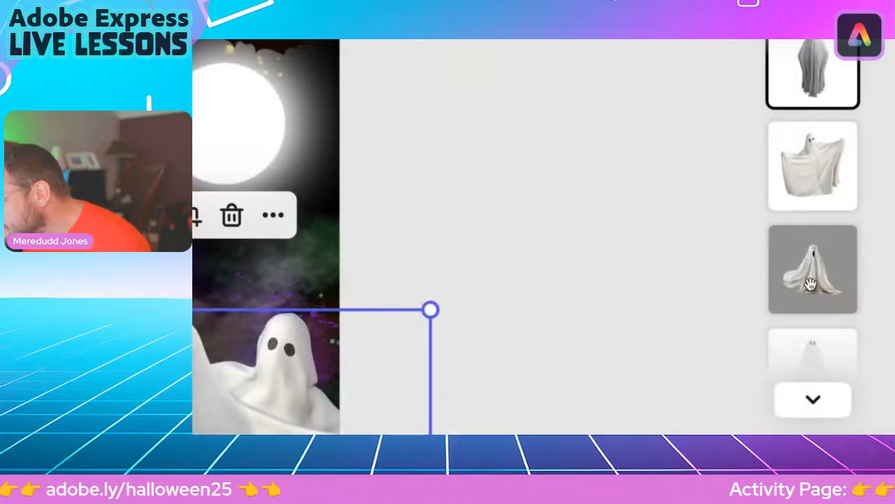
pyautogui.click(869, 232)
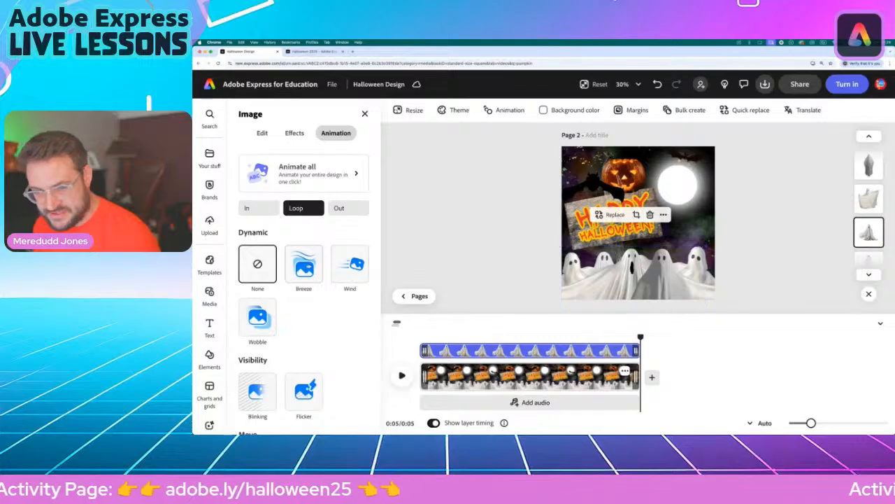
pyautogui.click(303, 264)
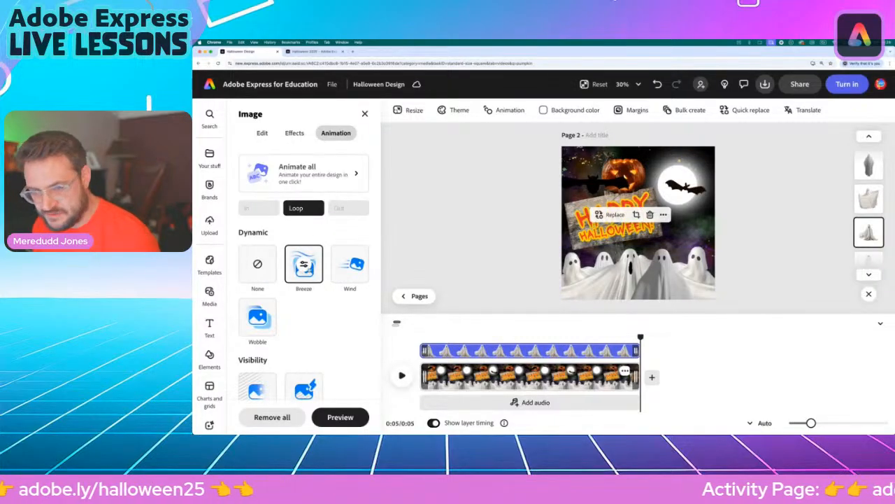
# - Set the middle ghost's Breeze animation to speed 47, flexibility 47, pin percentage 35 and an upward direction
pyautogui.click(304, 264)
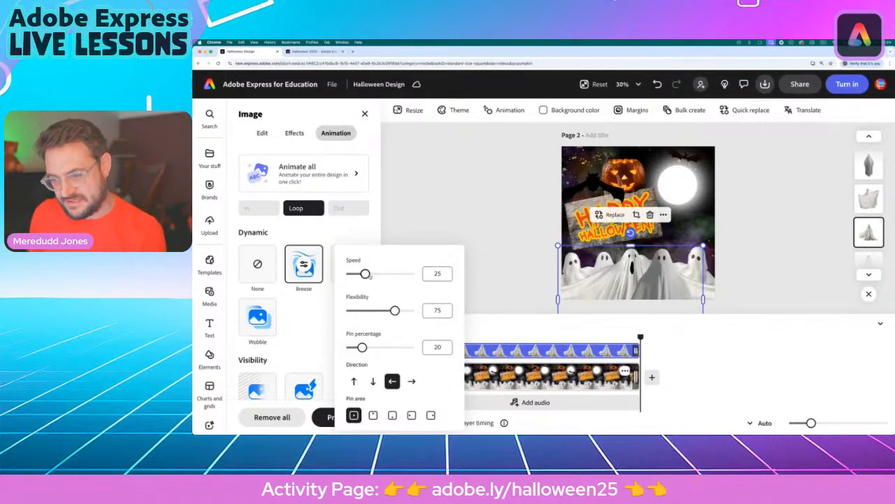
pyautogui.moveTo(370, 275); pyautogui.dragTo(396, 274)
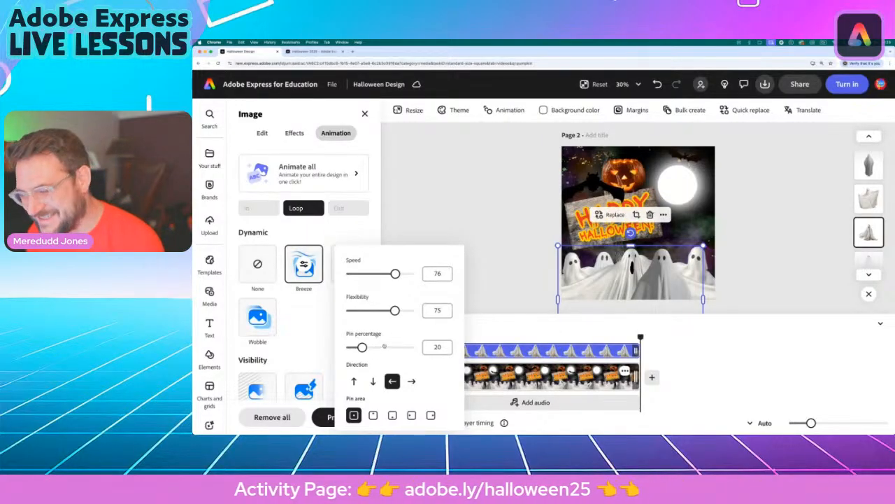
pyautogui.click(354, 381)
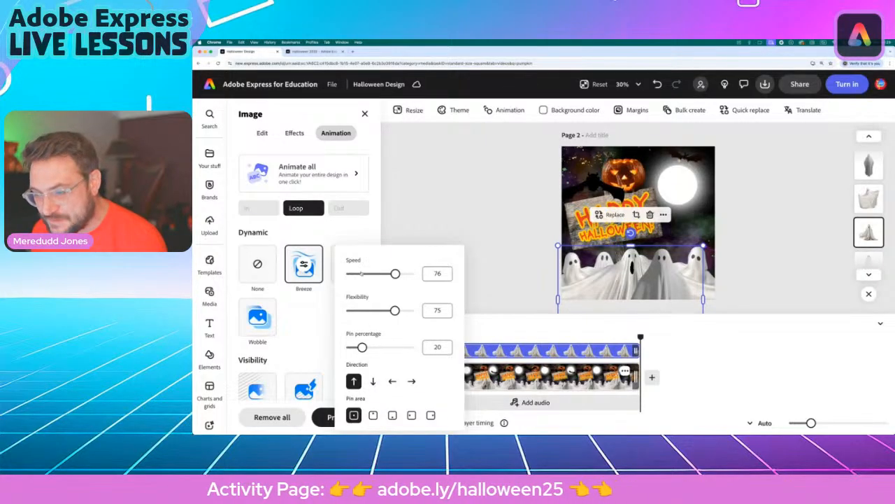
pyautogui.moveTo(395, 274); pyautogui.dragTo(364, 274)
pyautogui.moveTo(395, 310); pyautogui.dragTo(369, 310)
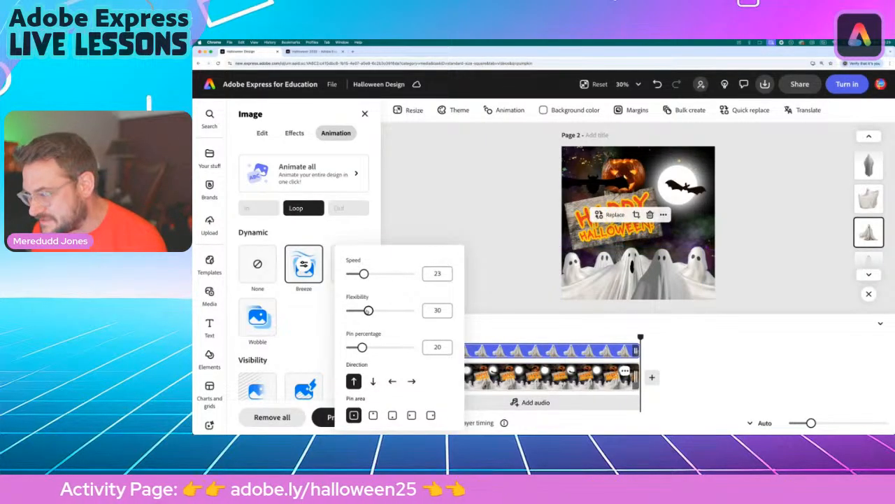
pyautogui.moveTo(364, 274); pyautogui.dragTo(373, 274)
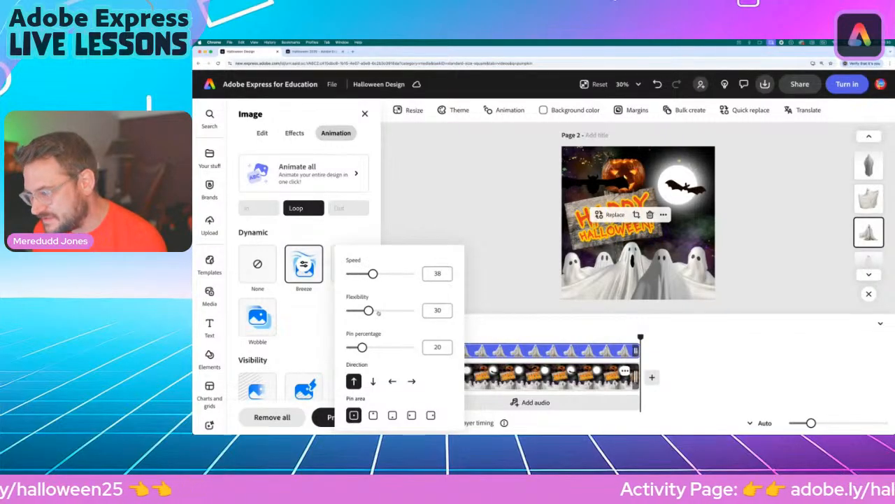
pyautogui.click(378, 310)
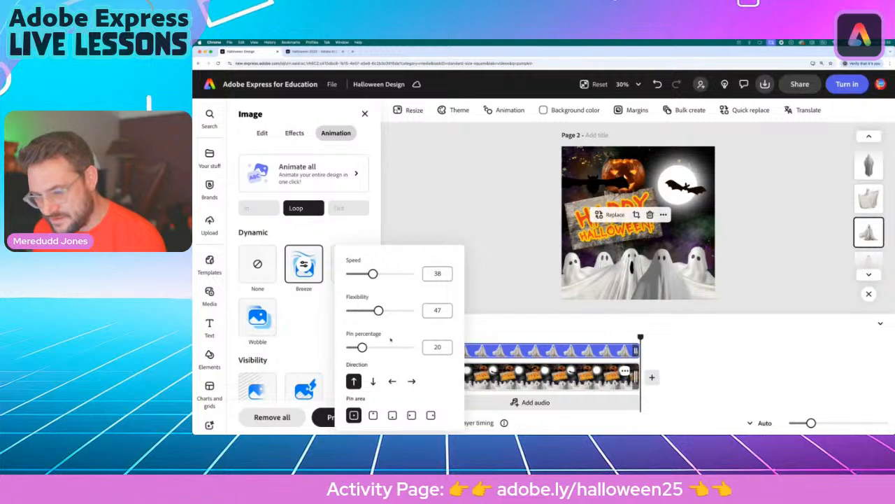
pyautogui.click(370, 347)
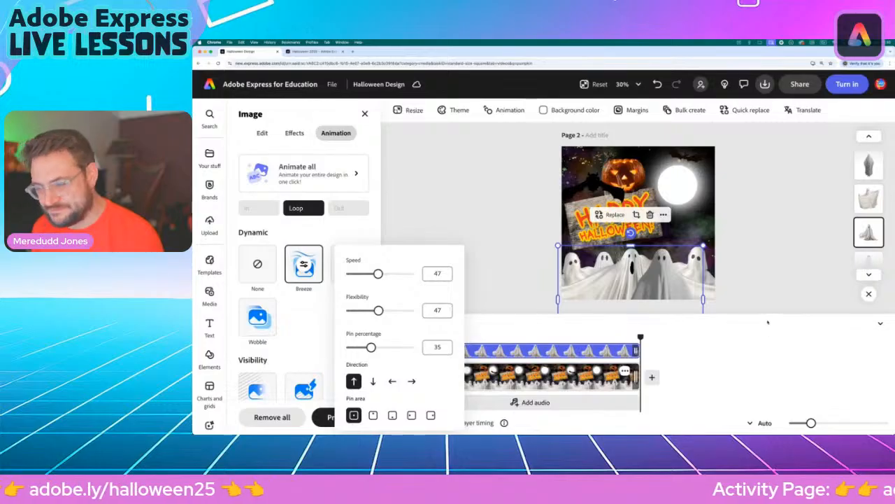
pyautogui.click(489, 237)
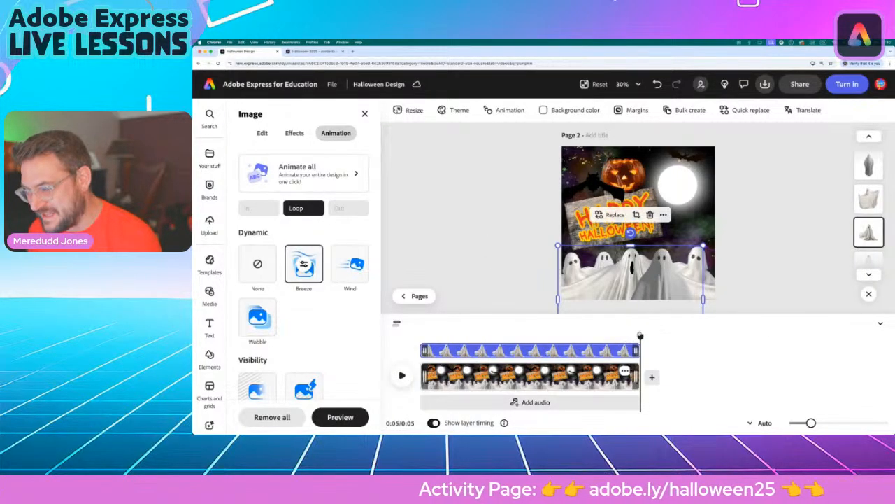
# - Play page 2 from the start and preview its animations, then clear the selection
pyautogui.moveTo(640, 337); pyautogui.dragTo(420, 339)
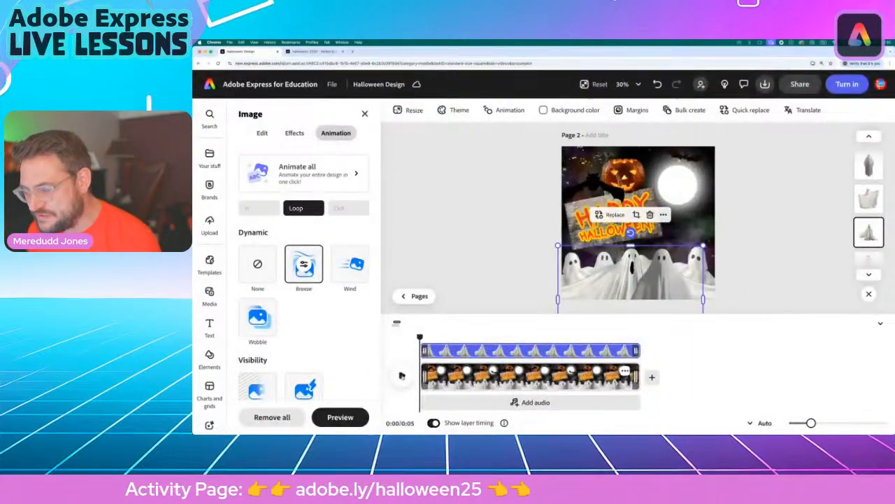
pyautogui.click(401, 375)
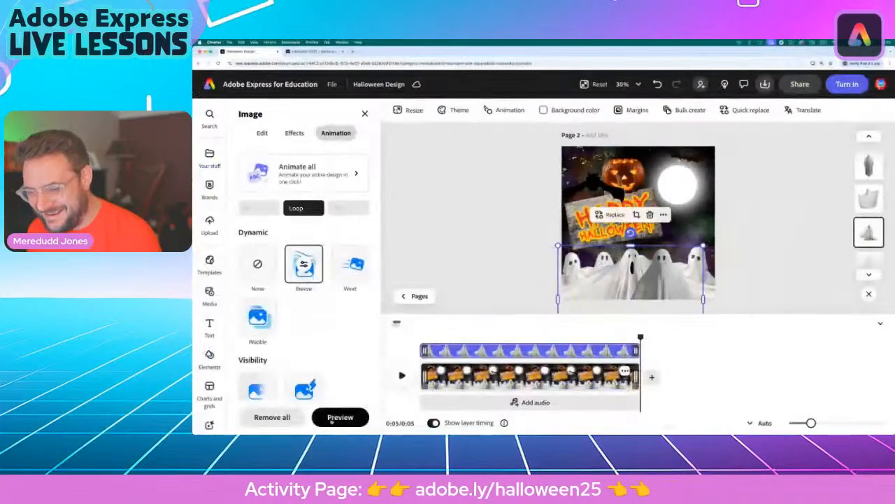
pyautogui.click(339, 417)
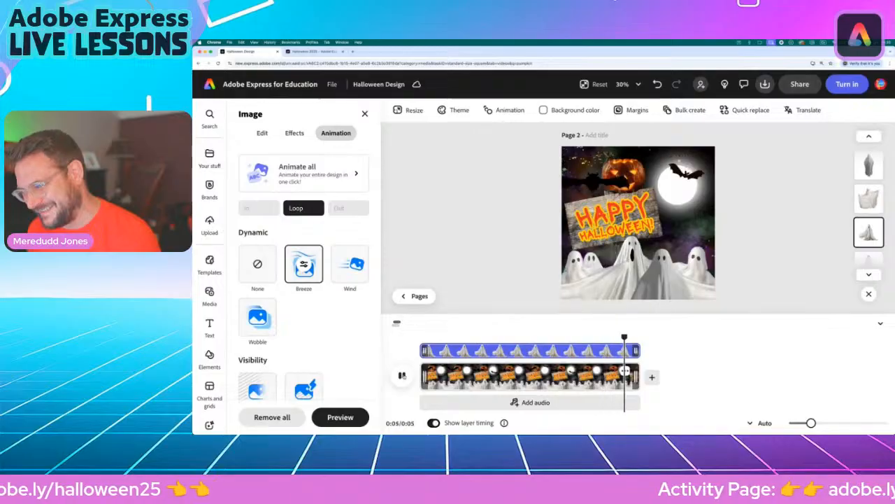
pyautogui.click(809, 242)
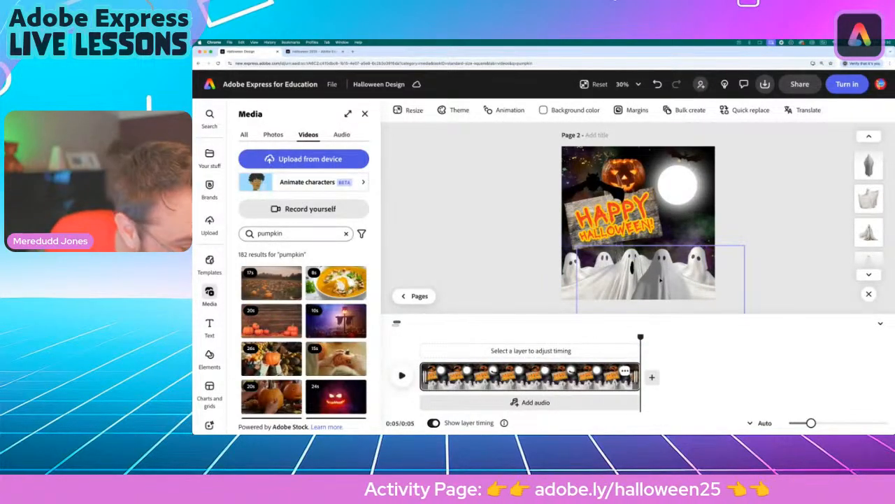
# - Apply the Wind loop animation to the fourth ghost from the left
pyautogui.click(664, 280)
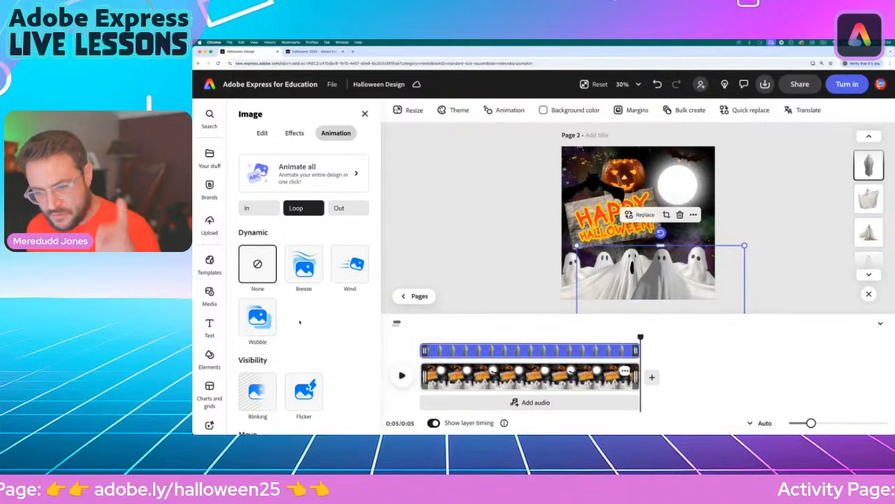
pyautogui.scroll(-2, 276, 342)
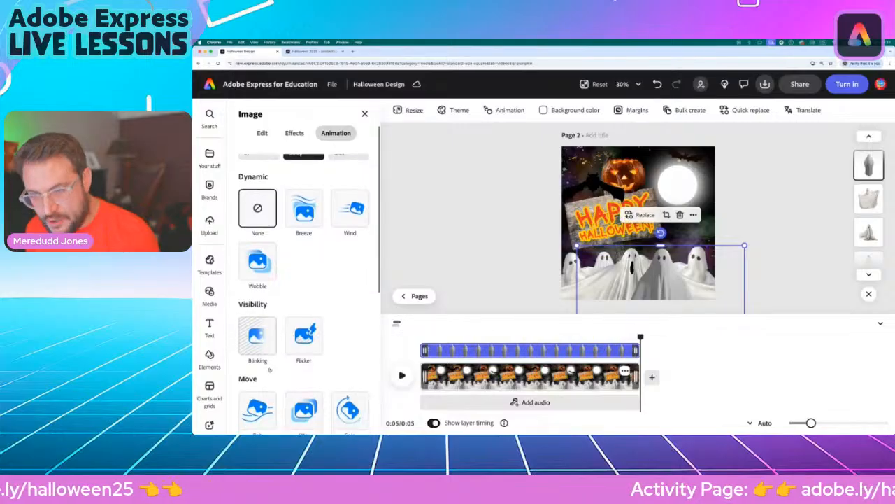
pyautogui.scroll(2, 272, 368)
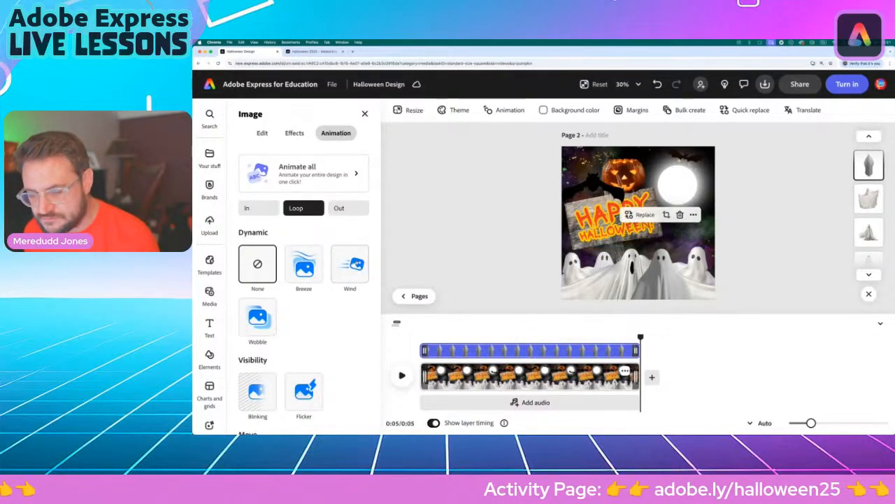
pyautogui.click(350, 265)
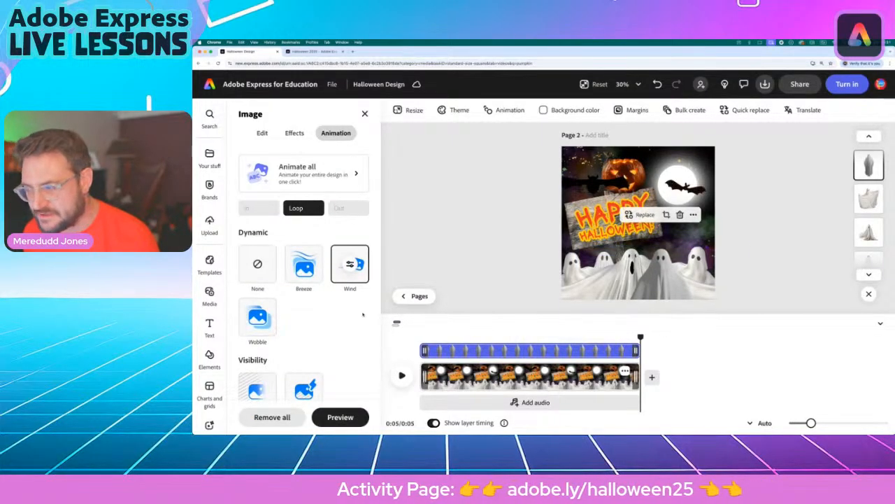
# - Set the fourth ghost's Wind animation to speed 30 and flexibility 100
pyautogui.click(350, 264)
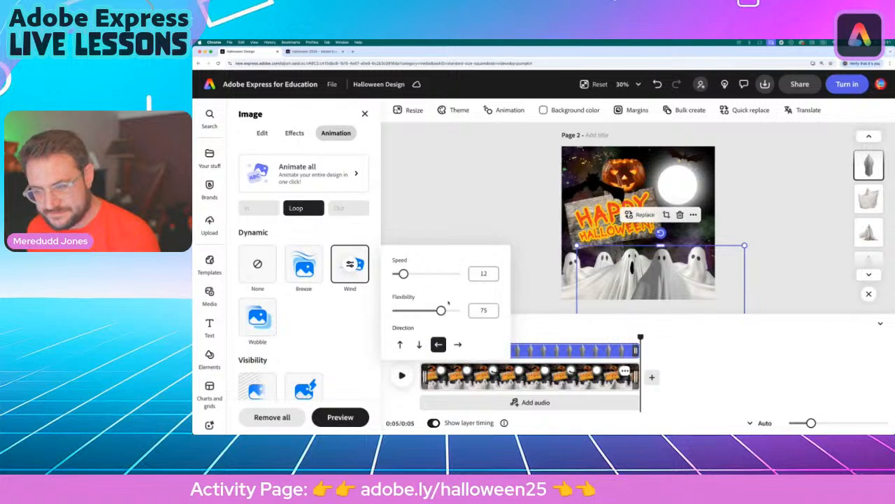
pyautogui.click(426, 274)
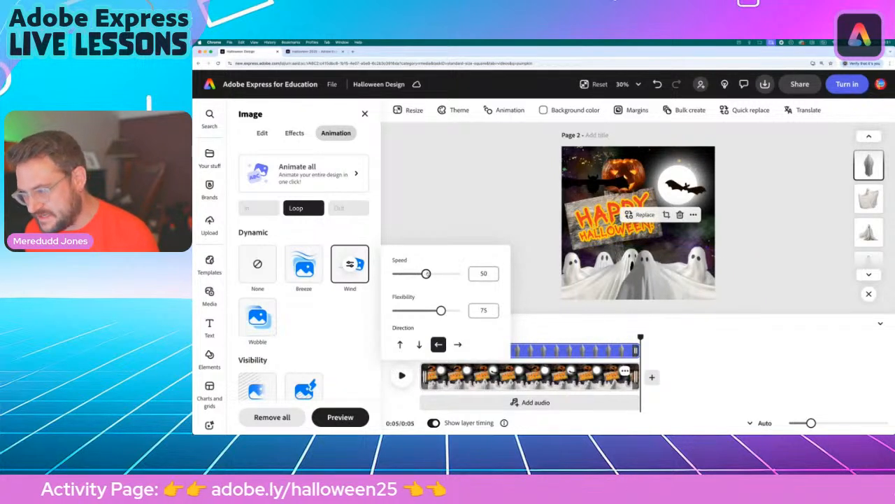
pyautogui.click(445, 275)
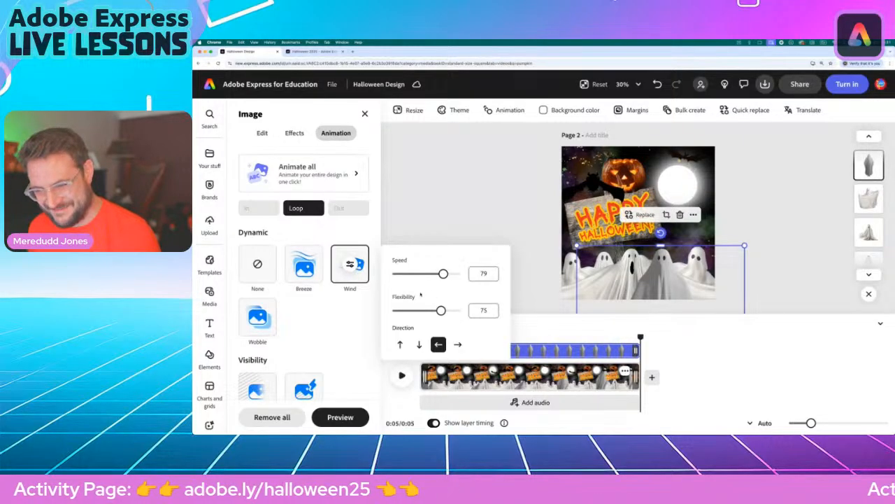
pyautogui.click(416, 314)
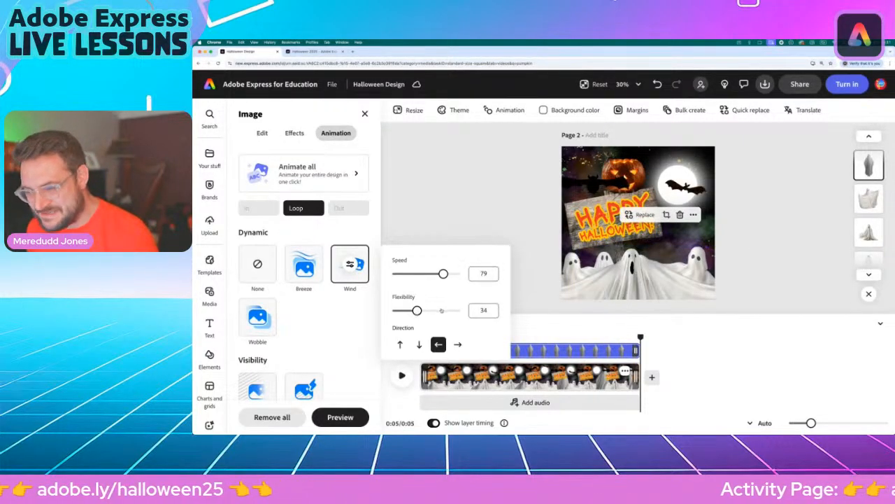
pyautogui.moveTo(416, 314); pyautogui.dragTo(525, 315)
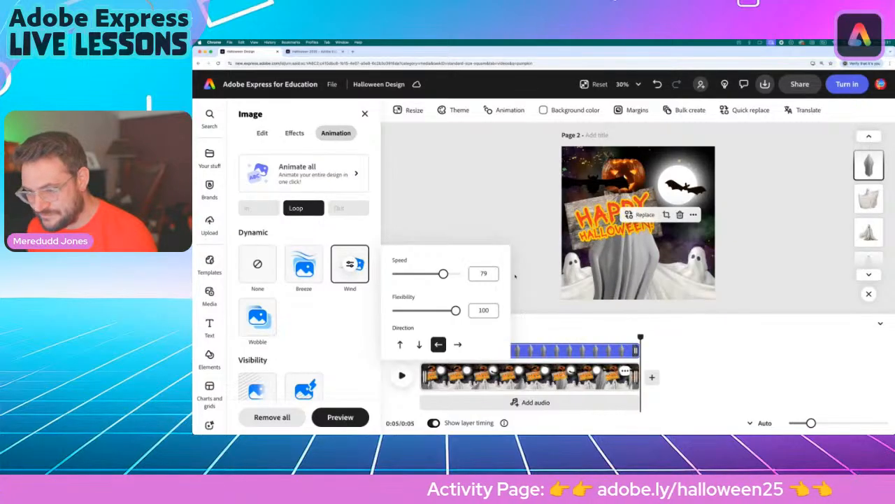
pyautogui.click(414, 273)
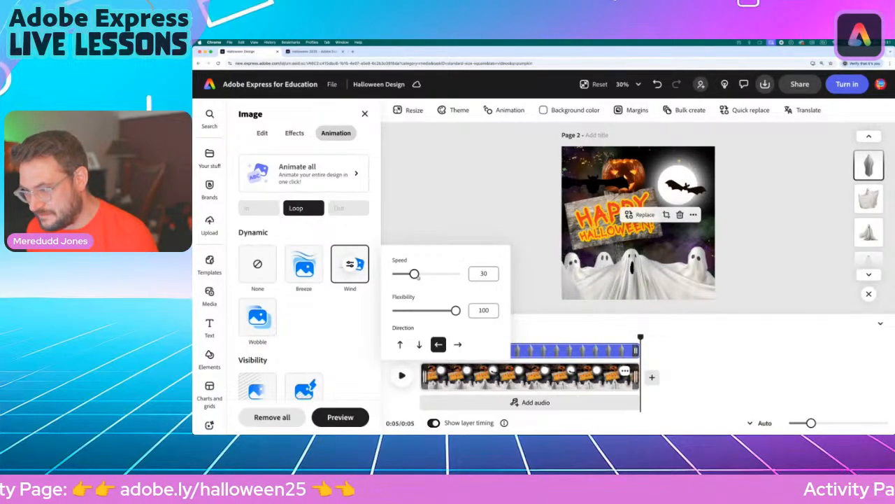
# - Try the downward and upward Wind directions on the fourth ghost, and set its direction to rightward
pyautogui.click(419, 344)
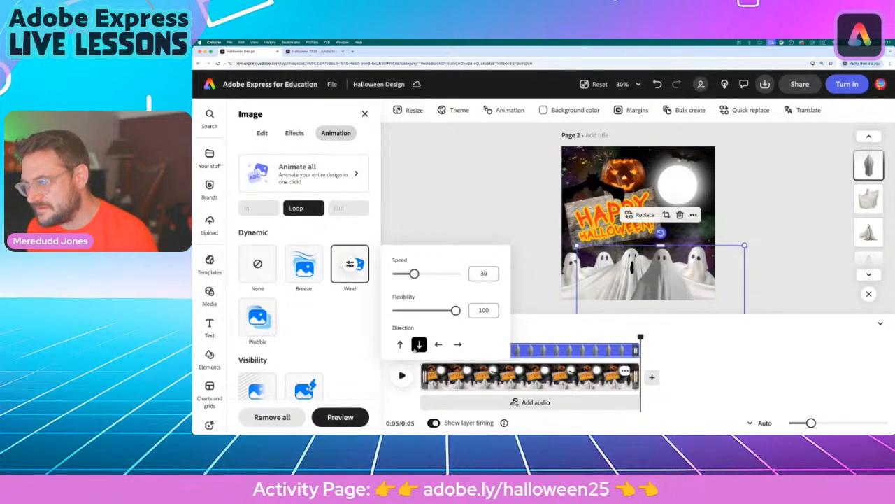
pyautogui.click(399, 344)
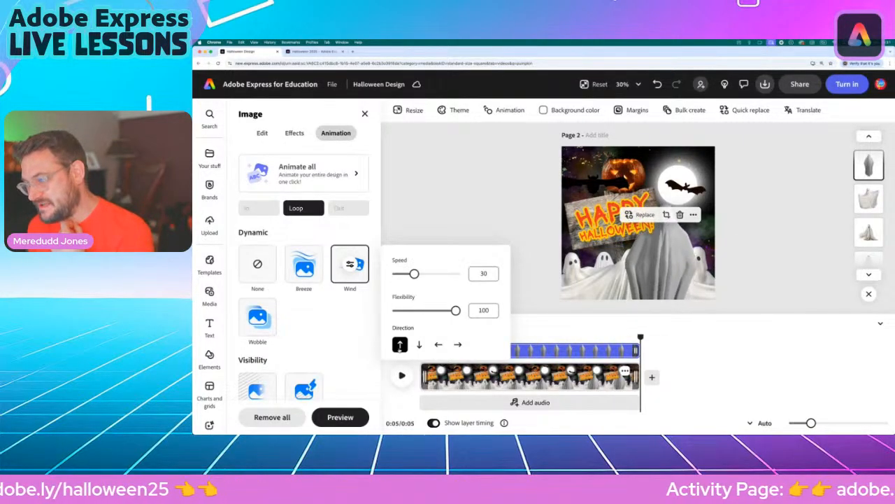
pyautogui.click(457, 344)
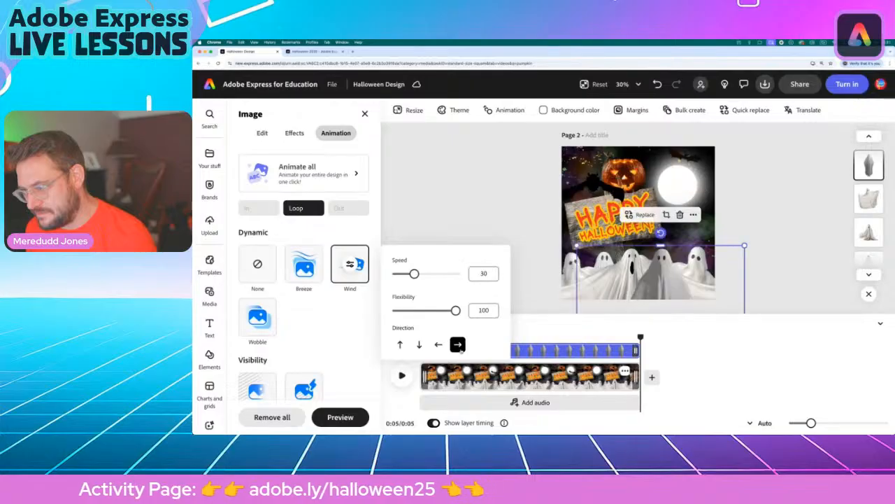
# - Apply the Wobble loop animation to the rightmost ghost on page 2
pyautogui.click(450, 214)
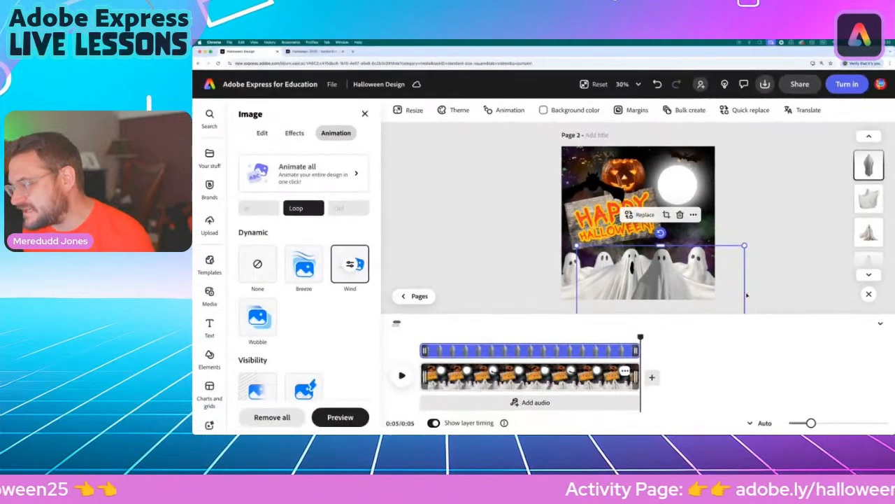
pyautogui.click(748, 295)
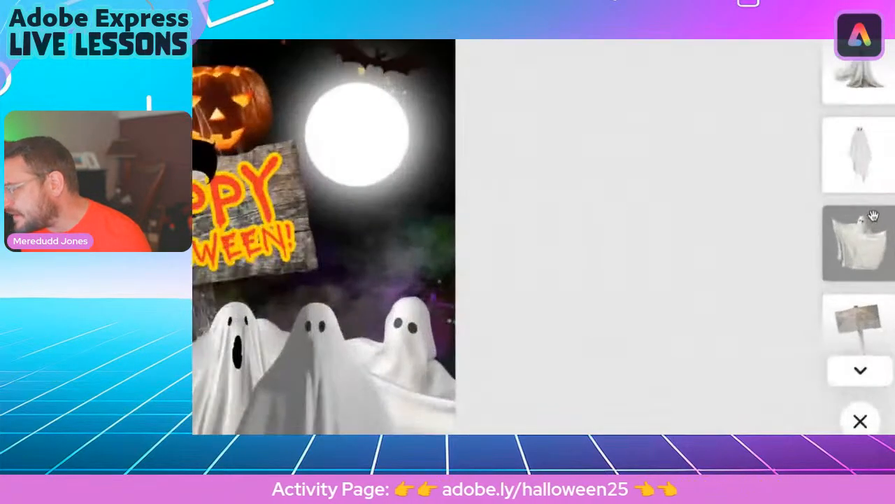
pyautogui.click(873, 217)
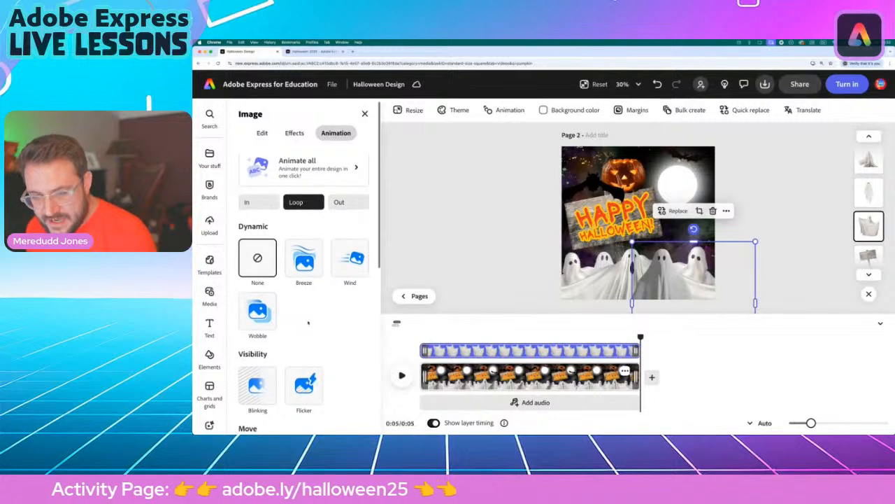
pyautogui.scroll(-3, 307, 322)
pyautogui.scroll(-3, 308, 322)
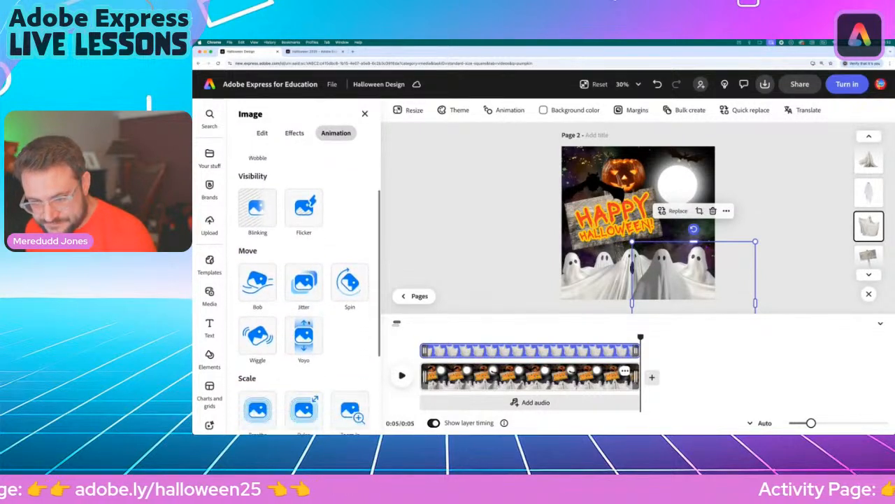
pyautogui.scroll(6, 309, 323)
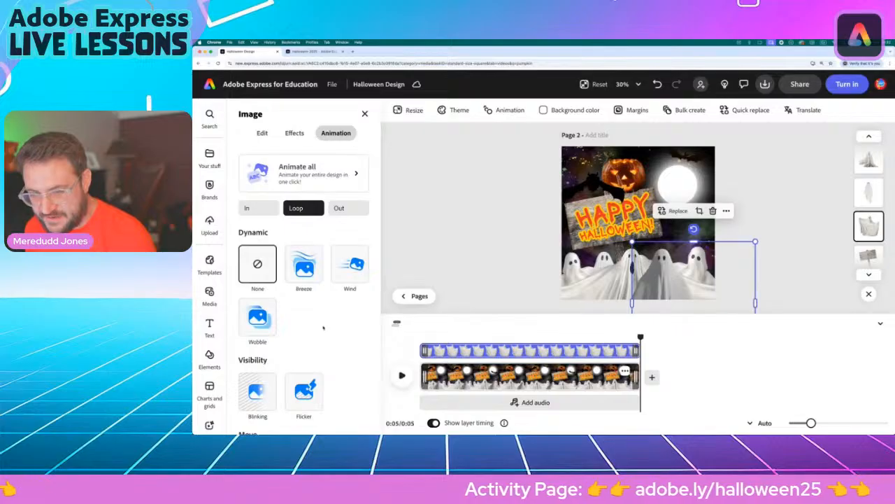
pyautogui.scroll(-1, 324, 326)
pyautogui.scroll(1, 324, 326)
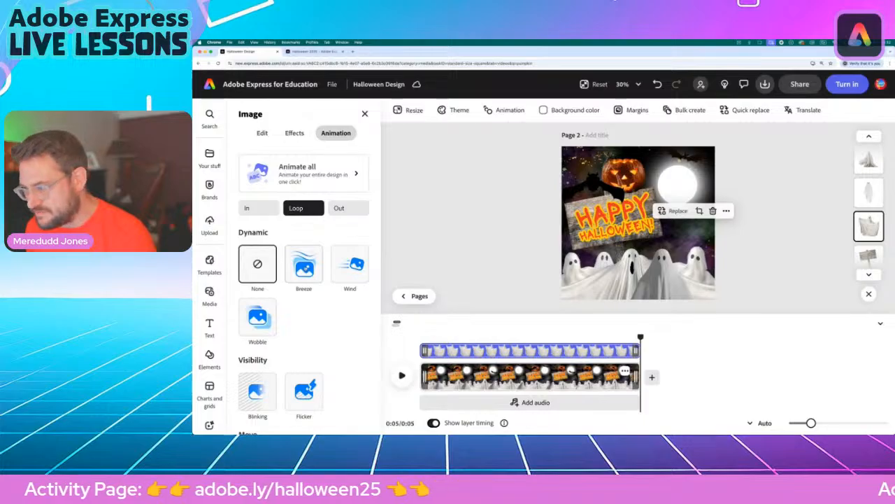
pyautogui.click(257, 318)
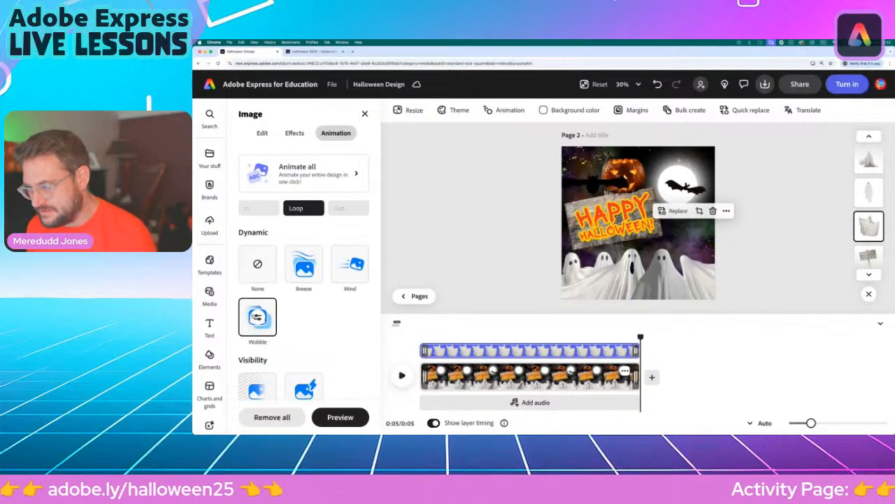
# - Set the rightmost ghost's Wobble to a 6.6 s loop duration, distance 9 and squish 100, with its pin area at the bottom
pyautogui.click(258, 318)
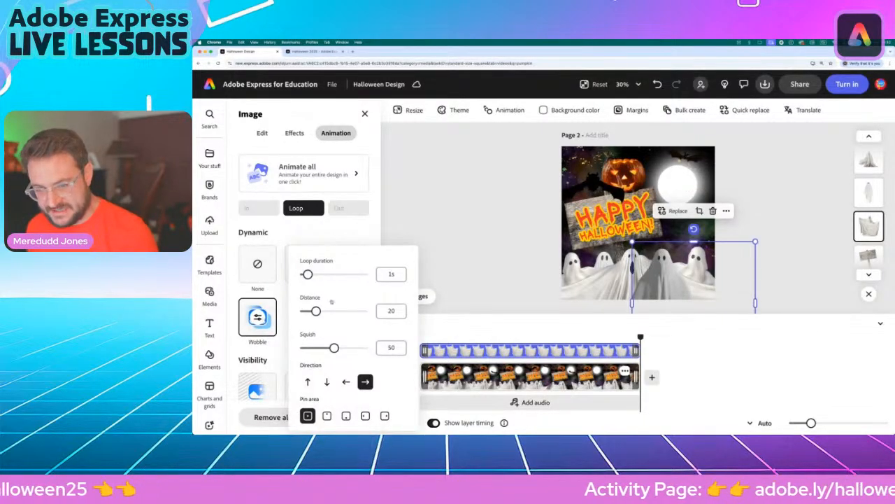
pyautogui.click(333, 276)
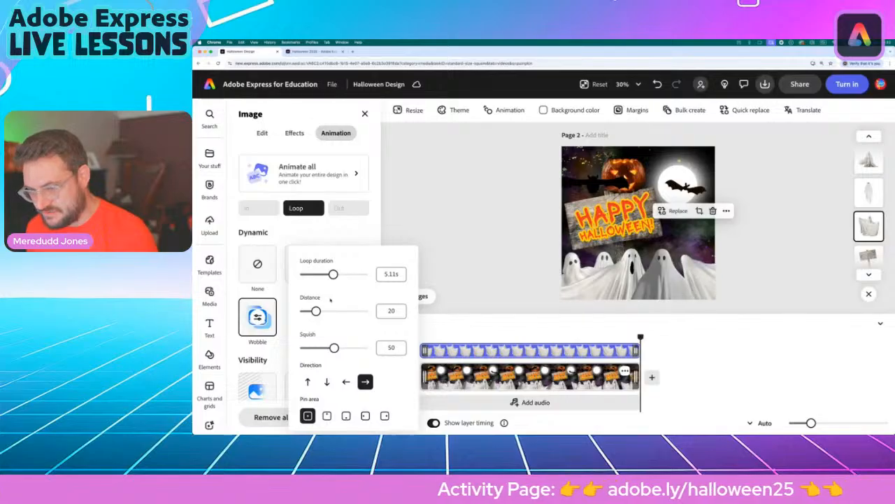
pyautogui.click(353, 348)
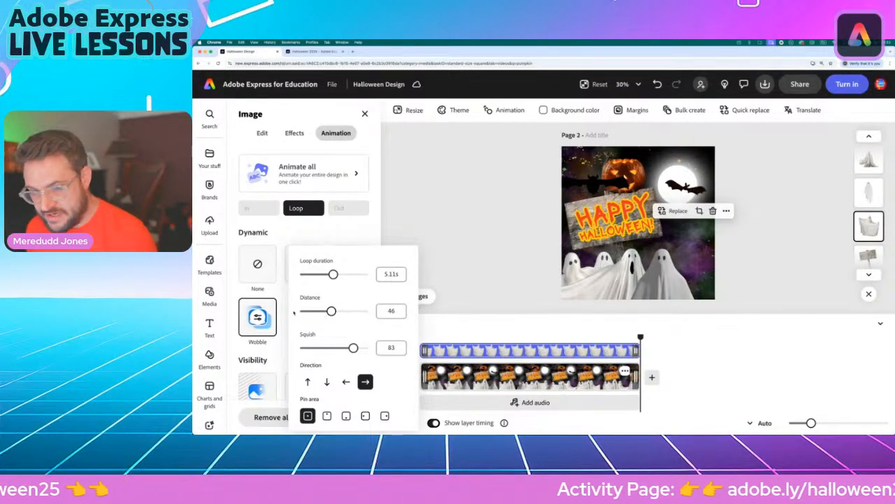
pyautogui.click(309, 311)
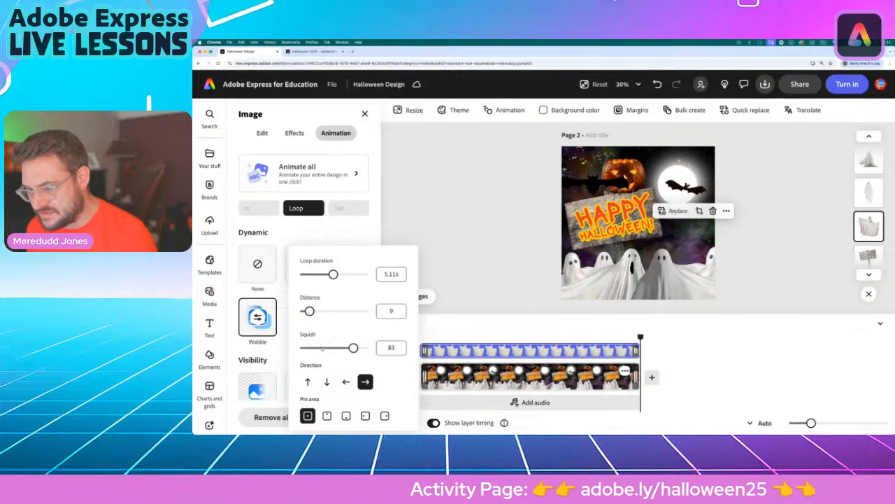
pyautogui.moveTo(353, 347); pyautogui.dragTo(409, 350)
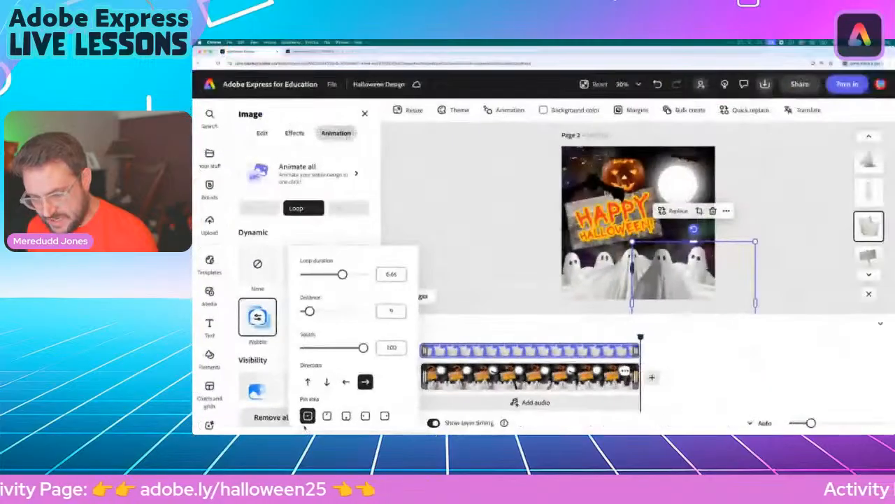
pyautogui.click(346, 415)
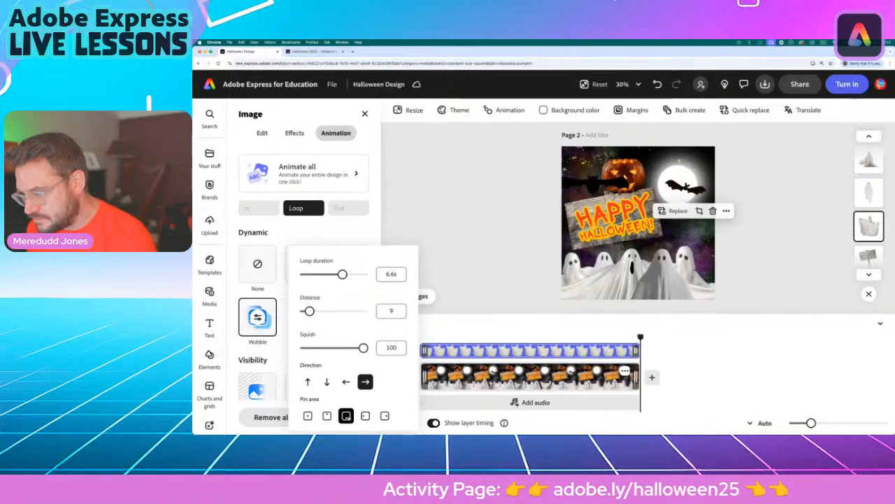
pyautogui.click(454, 292)
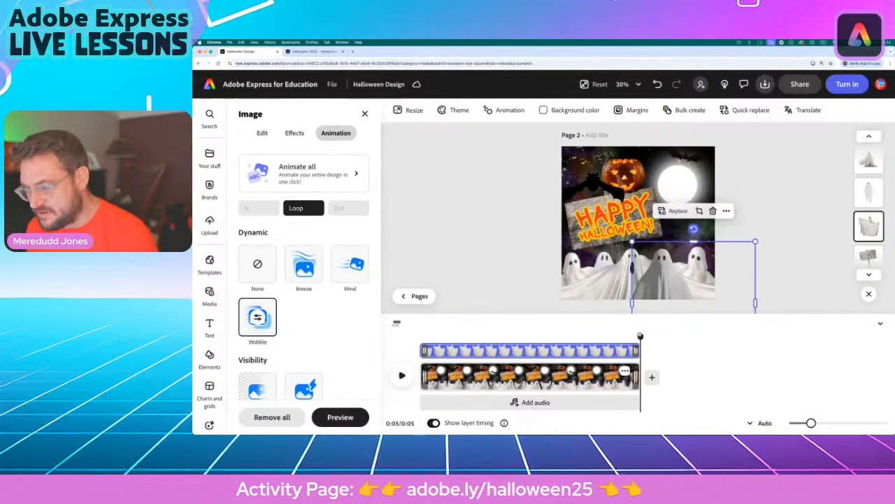
# - Play page 2 from the start to preview the ghosts' loop animations
pyautogui.moveTo(640, 336); pyautogui.dragTo(423, 336)
pyautogui.click(402, 376)
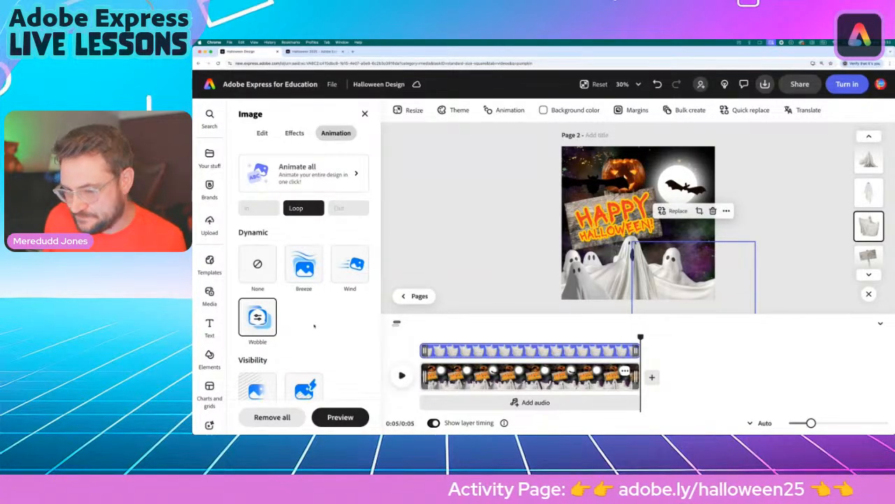
# - Search the stock videos for "spider" and look through the results
pyautogui.click(209, 292)
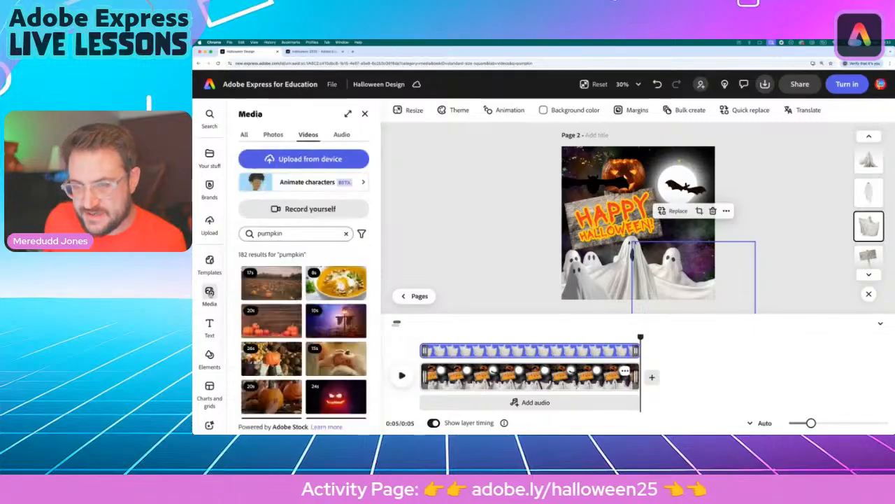
pyautogui.click(277, 232)
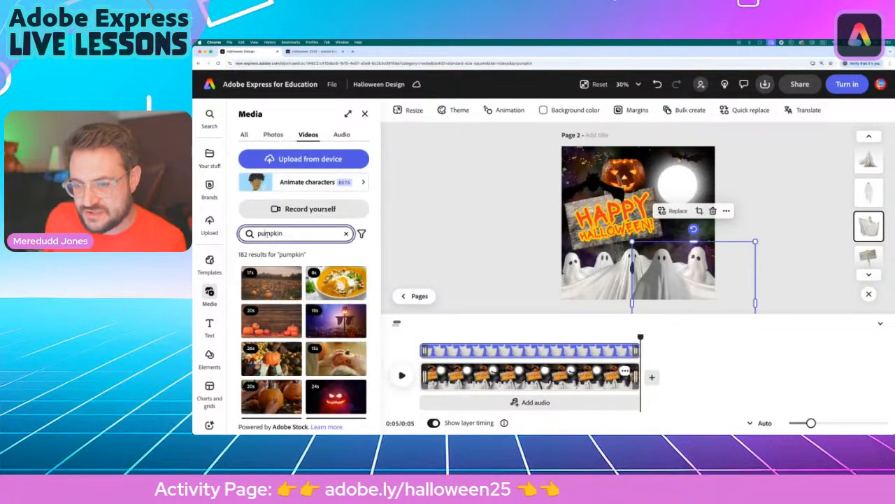
pyautogui.write('spider')
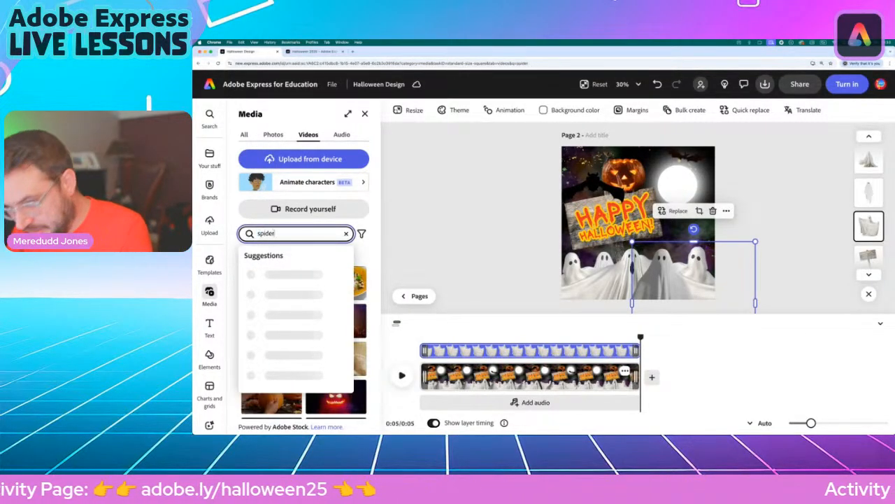
pyautogui.press('Return')
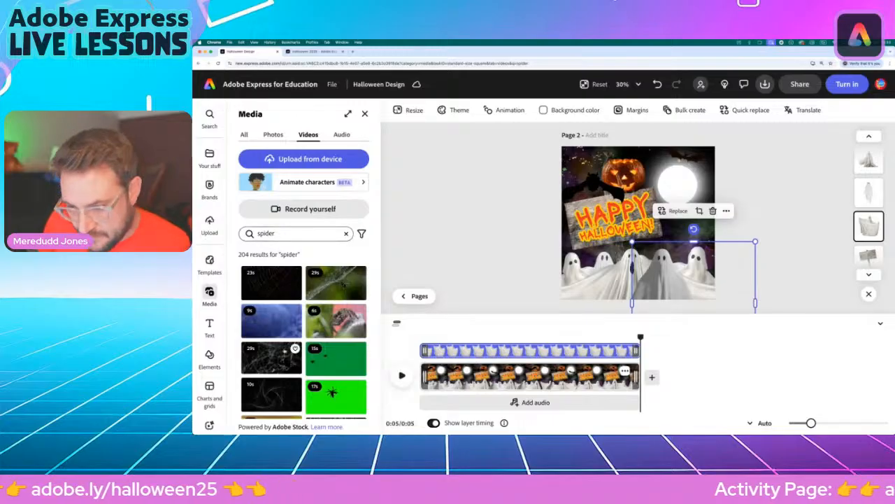
pyautogui.scroll(-2, 260, 355)
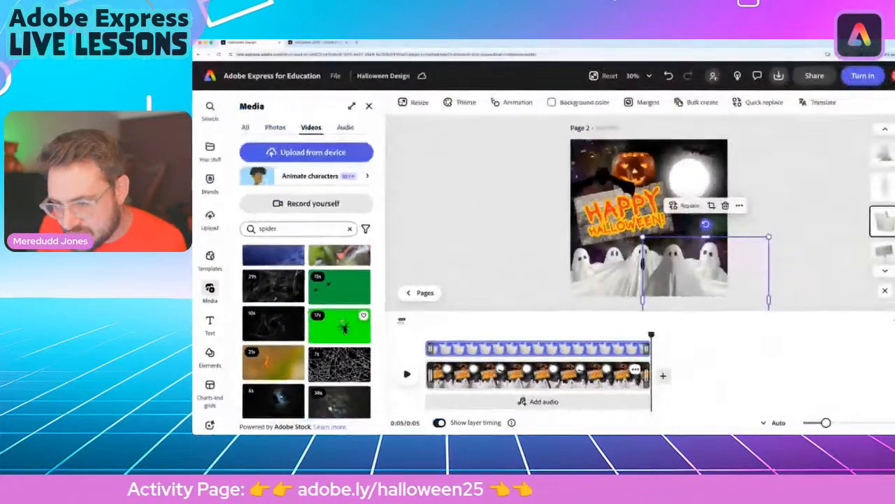
pyautogui.scroll(-8, 295, 335)
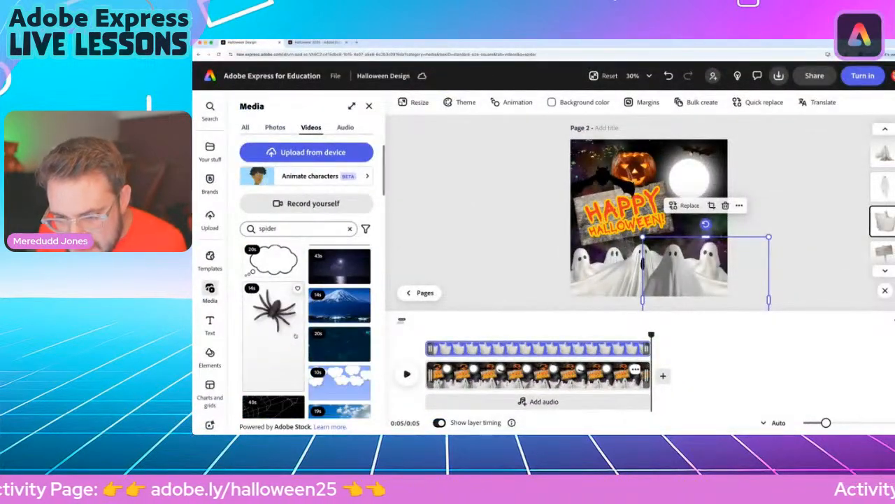
pyautogui.scroll(-3, 275, 334)
pyautogui.scroll(-10, 306, 332)
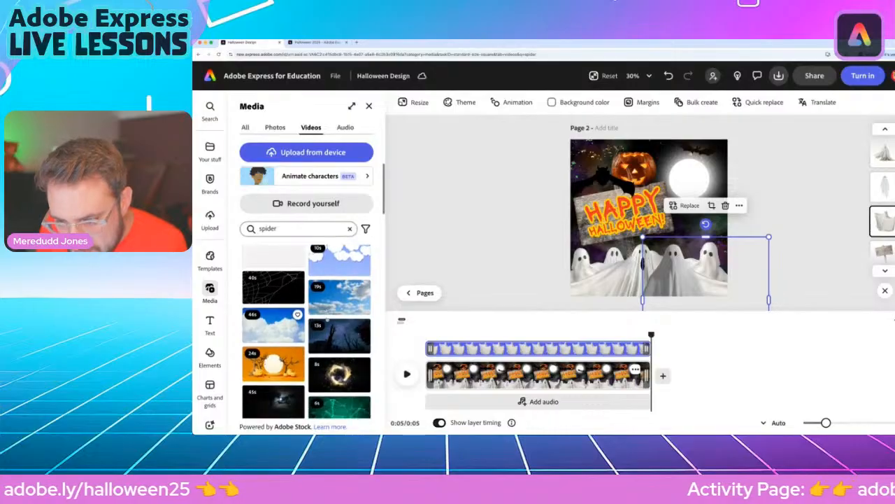
# - Narrow the stock video search to "spider cartoon"
pyautogui.click(259, 229)
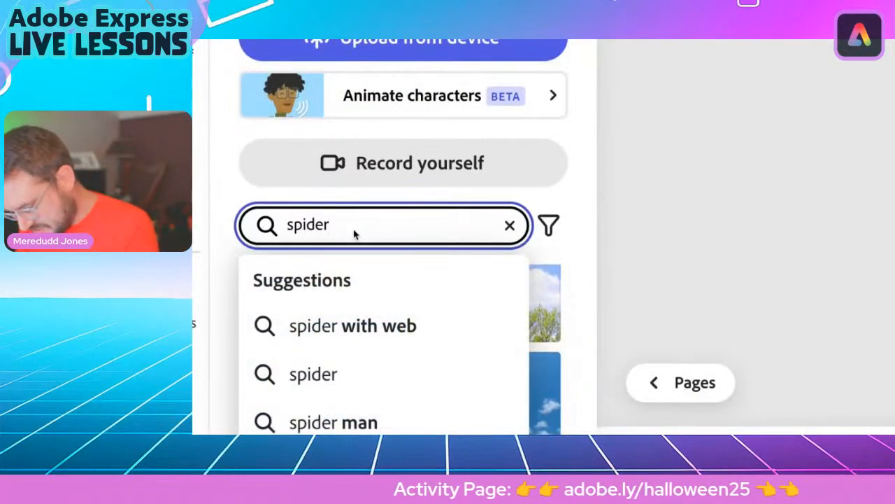
pyautogui.write('cartoon')
pyautogui.press('Return')
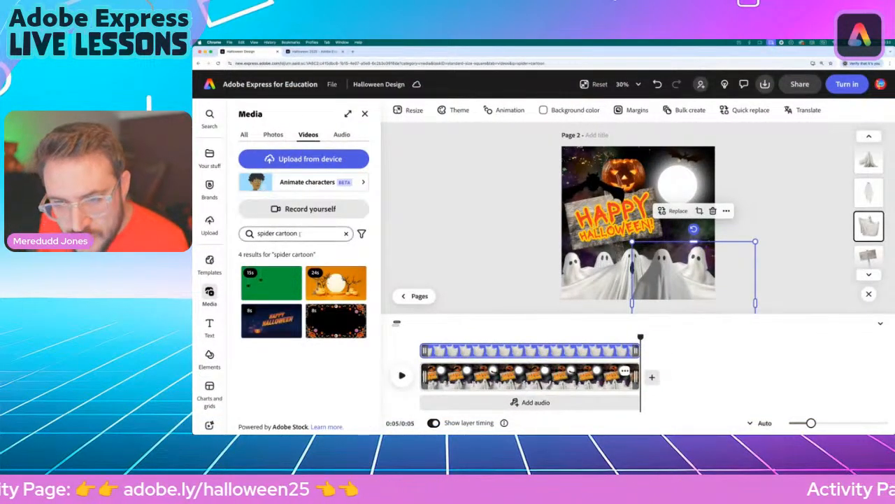
# - Return the video search to "spider" and examine further results for a clip suited to the Halloween scene
pyautogui.doubleClick(300, 233)
pyautogui.press('BackSpace')
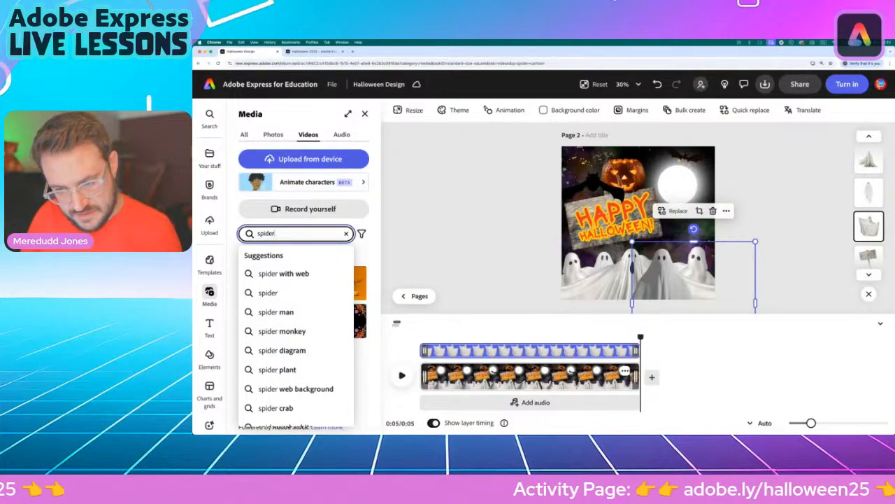
pyautogui.press('Return')
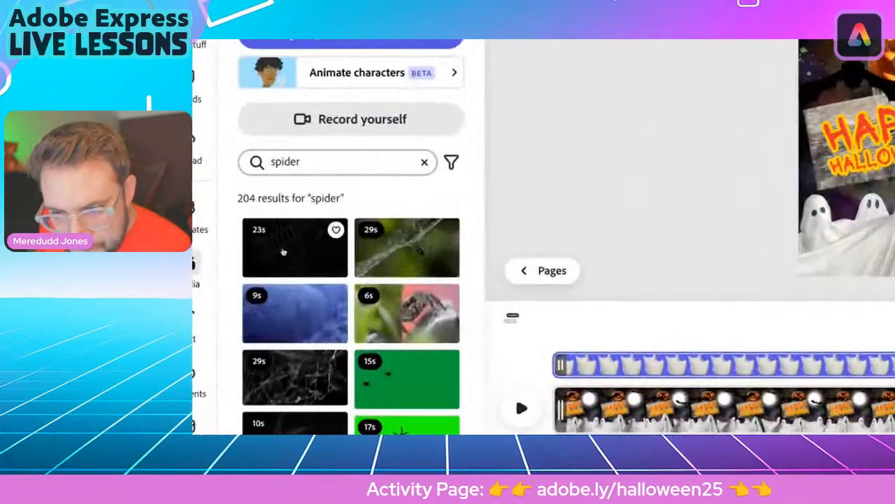
pyautogui.scroll(-3, 303, 336)
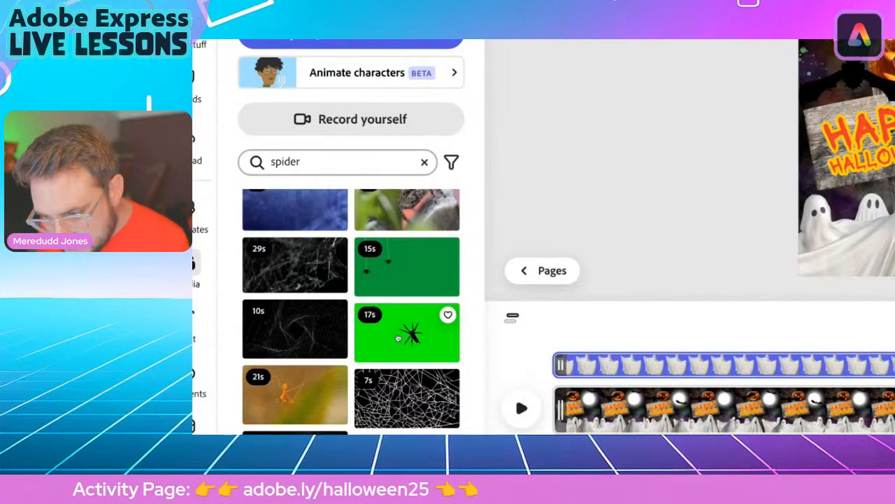
pyautogui.scroll(-8, 323, 338)
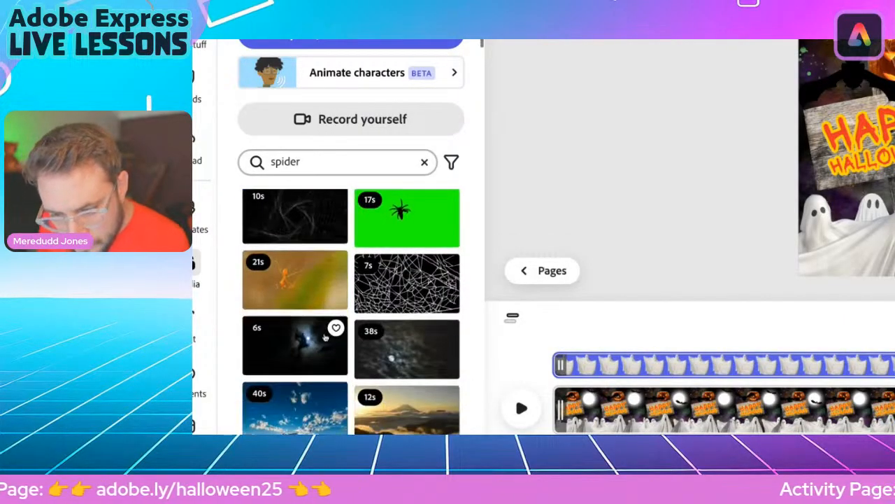
pyautogui.scroll(-4, 322, 346)
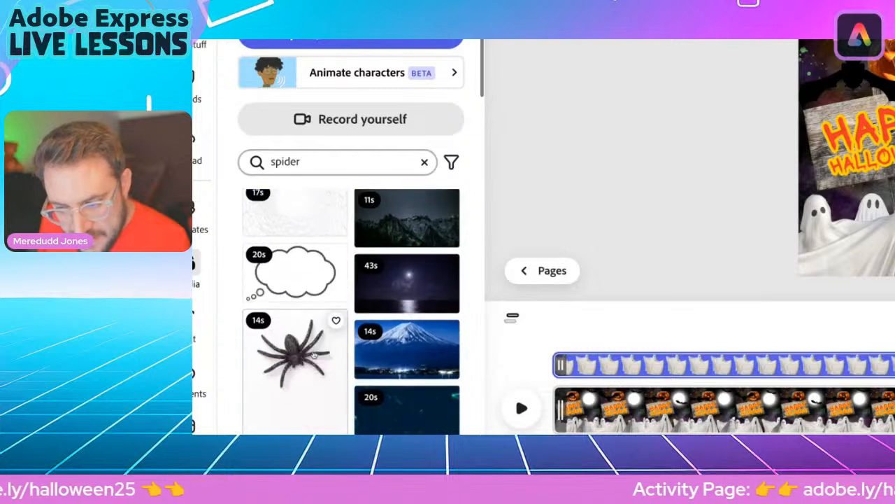
pyautogui.scroll(-2, 303, 374)
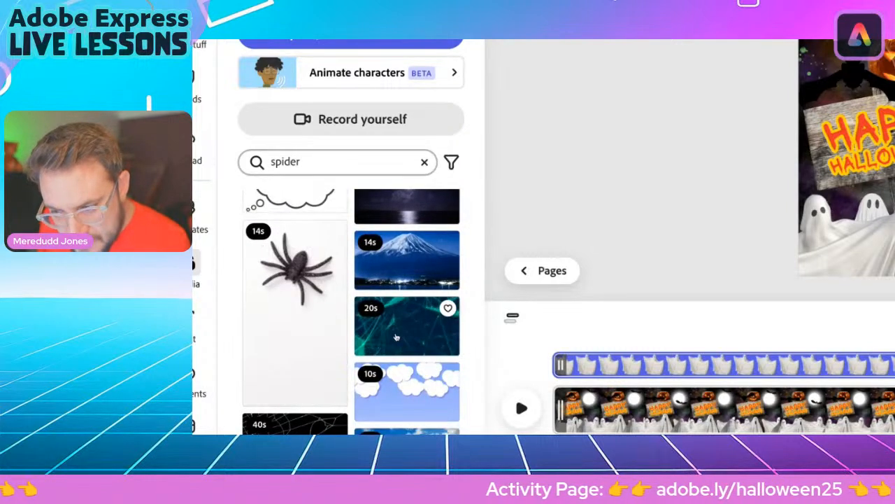
pyautogui.scroll(-2, 402, 379)
pyautogui.scroll(-3, 294, 333)
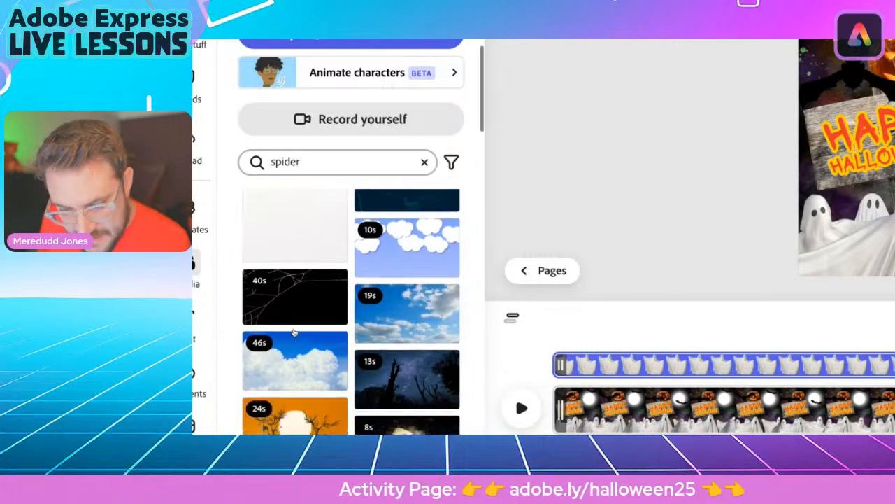
pyautogui.scroll(-3, 409, 349)
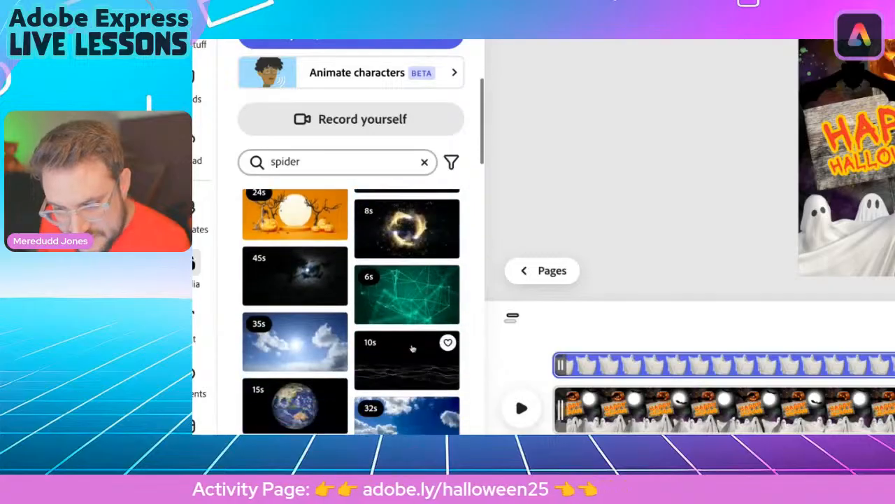
pyautogui.scroll(-5, 409, 359)
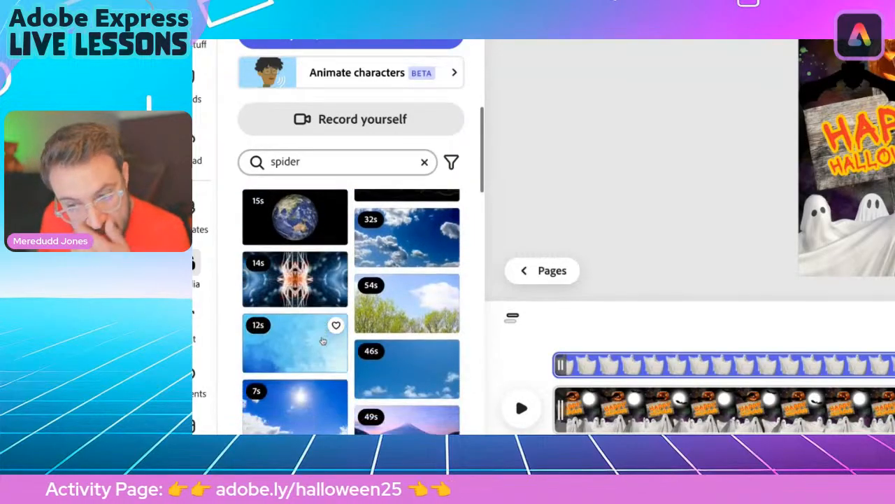
pyautogui.scroll(6, 323, 341)
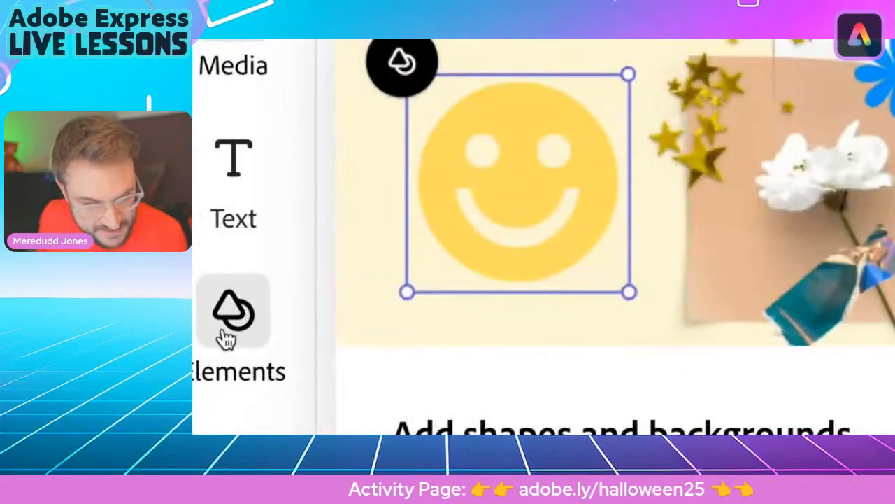
# - Search the stickers in Elements for "spider"
pyautogui.click(209, 355)
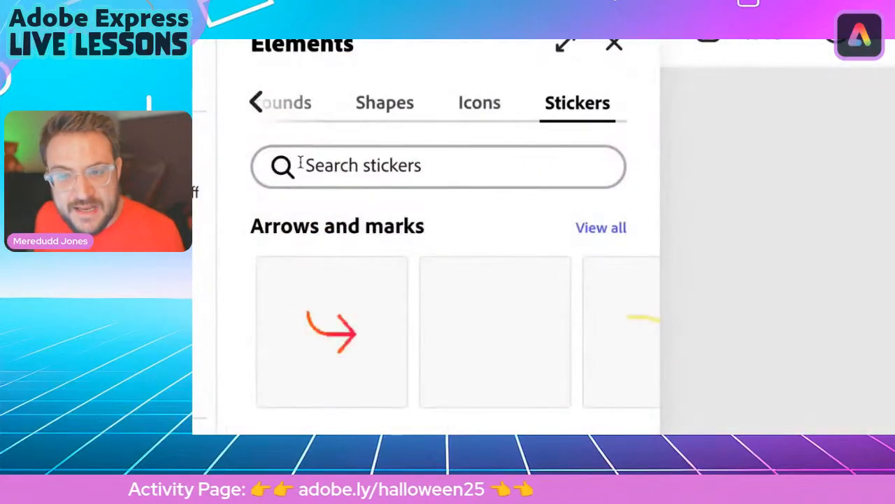
pyautogui.click(263, 157)
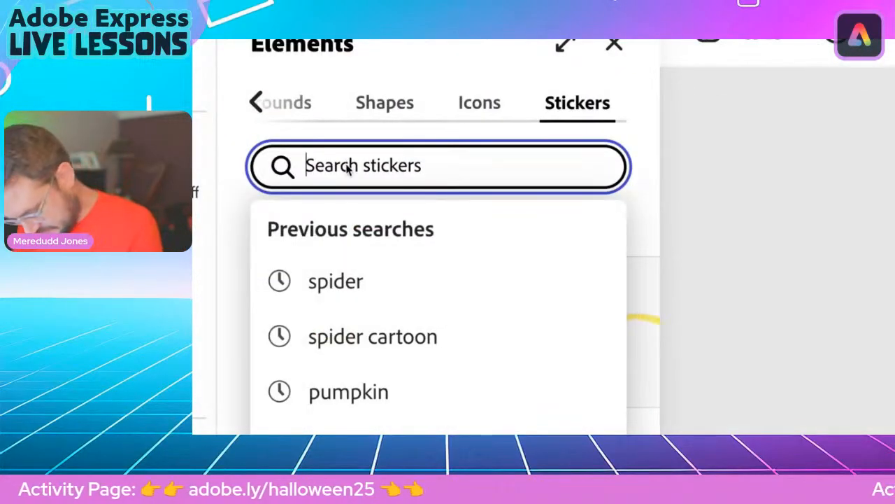
pyautogui.write('spidr')
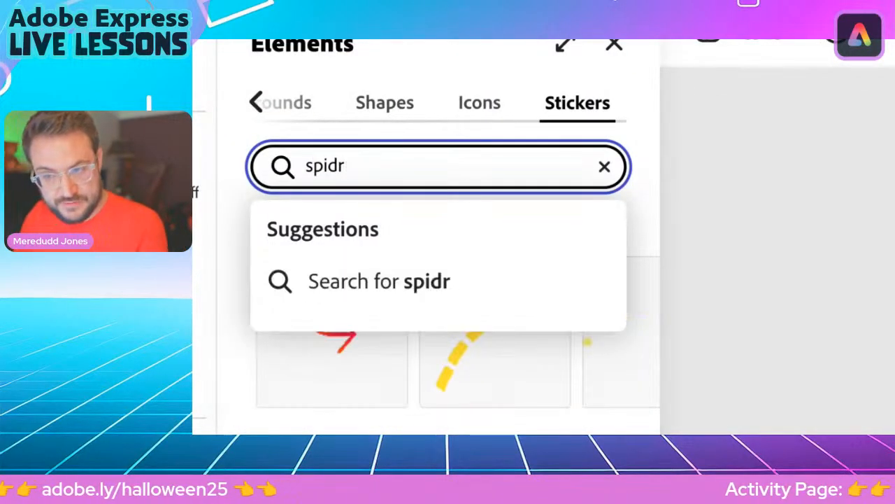
pyautogui.press('BackSpace')
pyautogui.write('er')
pyautogui.press('Return')
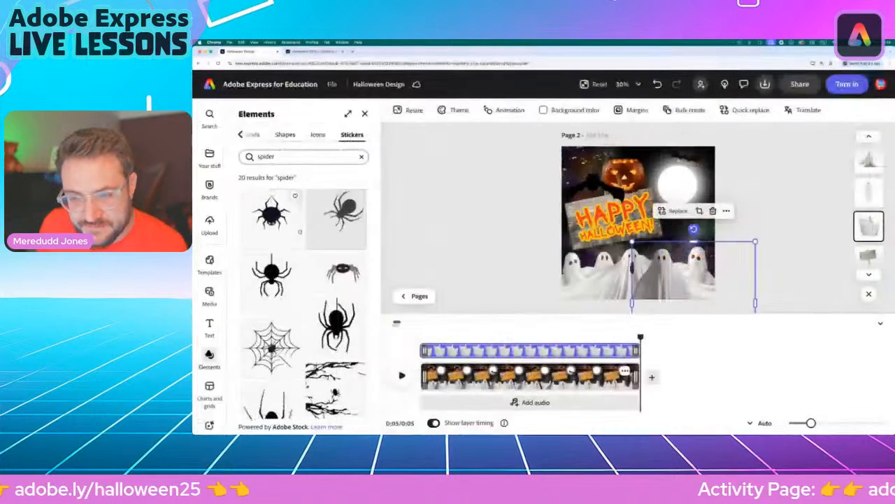
# - Look through the spider stickers and add the long-legged black spider without a web to page 2
pyautogui.scroll(-2, 267, 256)
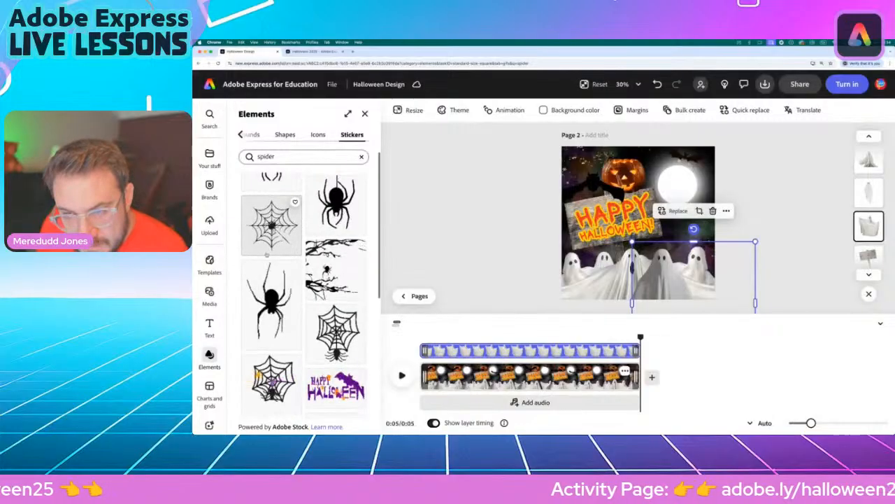
pyautogui.scroll(-5, 266, 256)
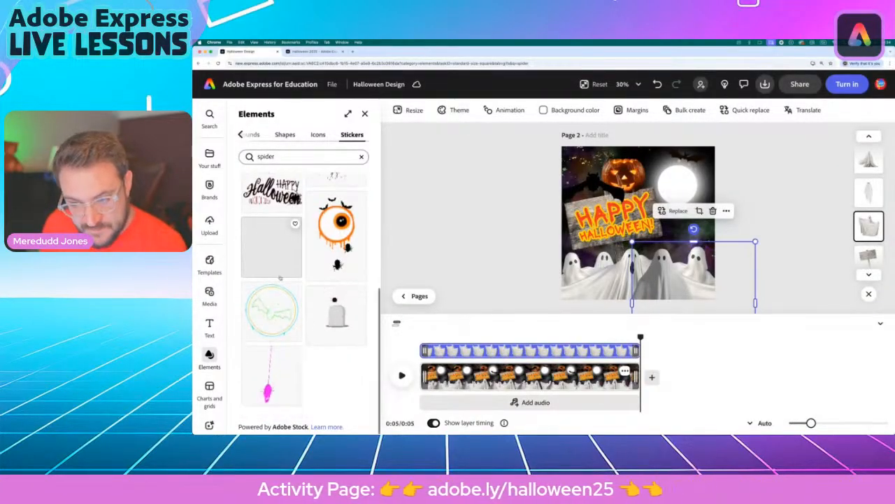
pyautogui.scroll(6, 279, 279)
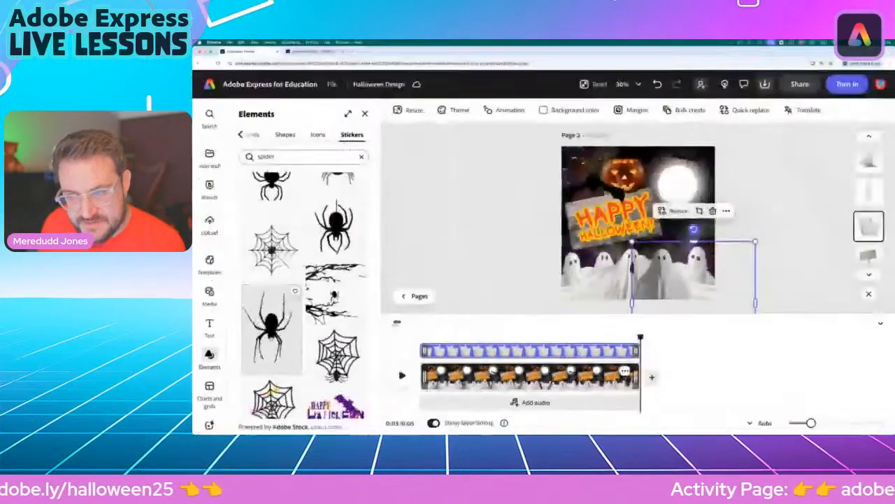
pyautogui.scroll(3, 329, 301)
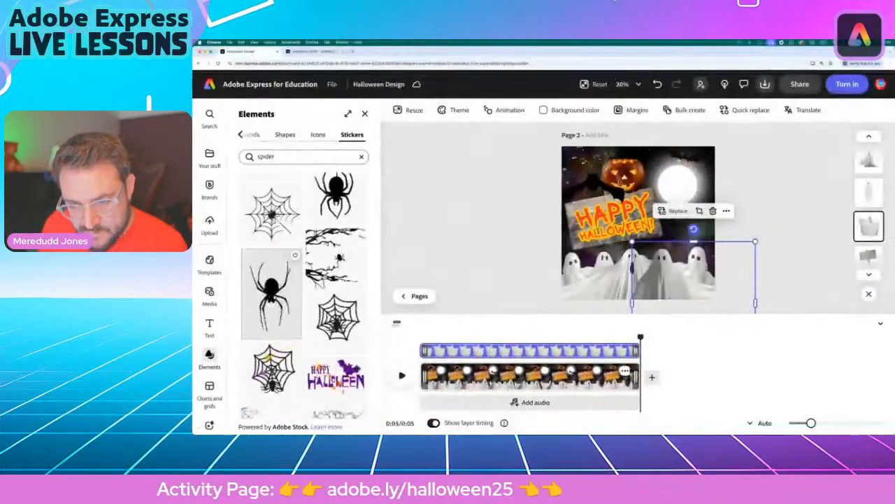
pyautogui.click(271, 294)
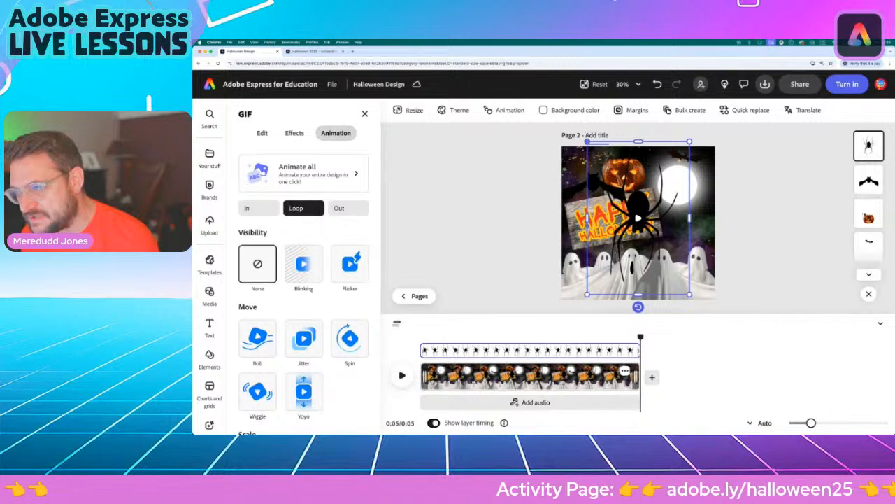
# - Enlarge the spider beyond the page edges, tilt it diagonally and position it so its body and legs cover the Halloween scene
pyautogui.moveTo(588, 142); pyautogui.dragTo(493, 105)
pyautogui.moveTo(618, 169); pyautogui.dragTo(645, 212)
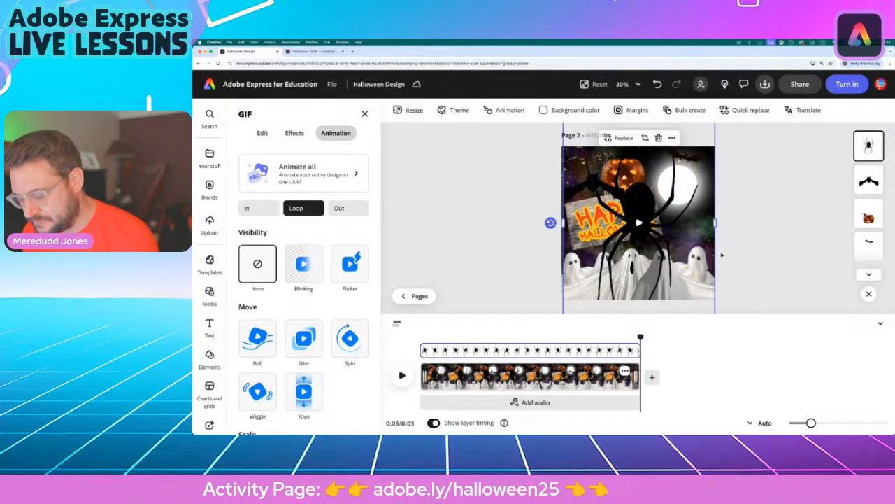
pyautogui.press('super+minus')
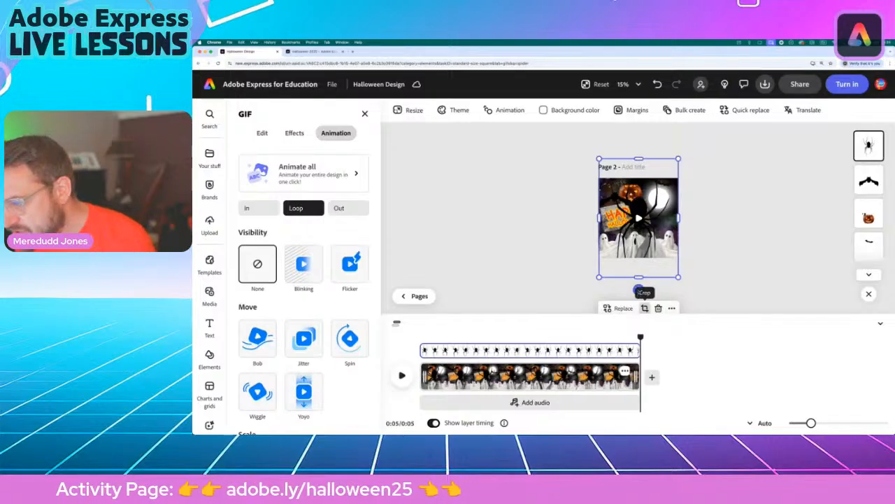
pyautogui.moveTo(638, 289); pyautogui.dragTo(598, 153)
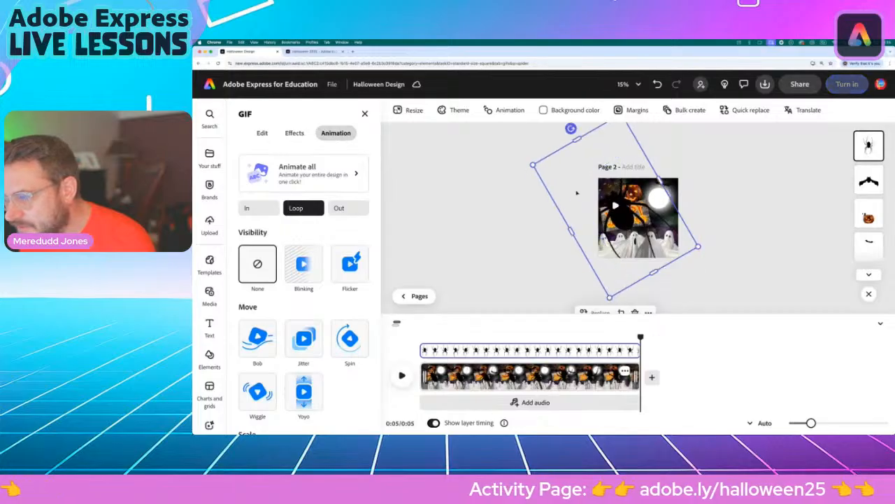
pyautogui.moveTo(630, 210); pyautogui.dragTo(643, 221)
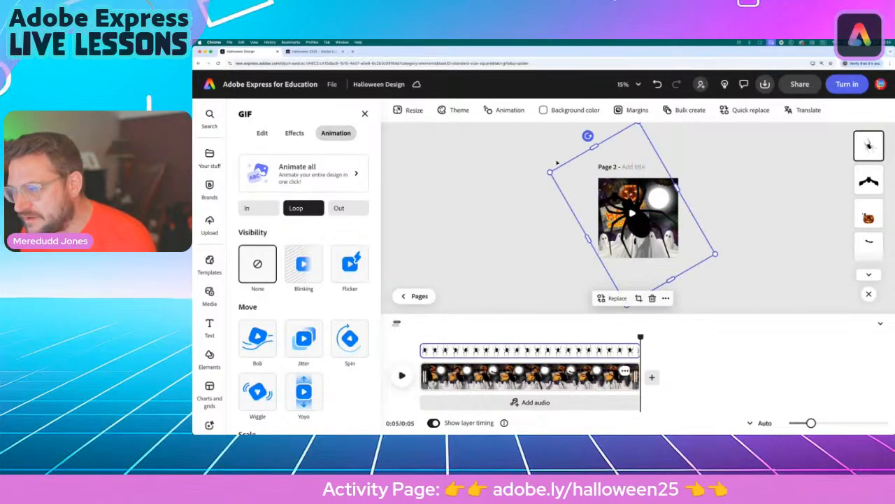
pyautogui.moveTo(550, 172); pyautogui.dragTo(543, 169)
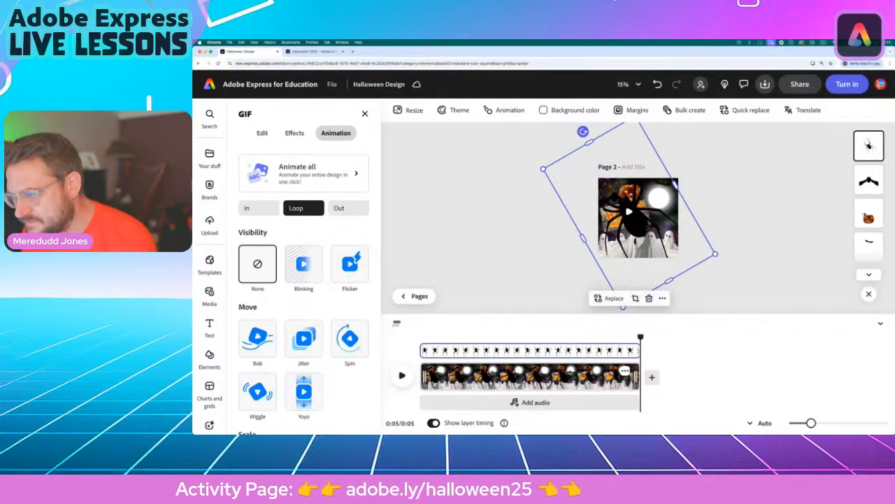
pyautogui.moveTo(628, 211); pyautogui.dragTo(630, 210)
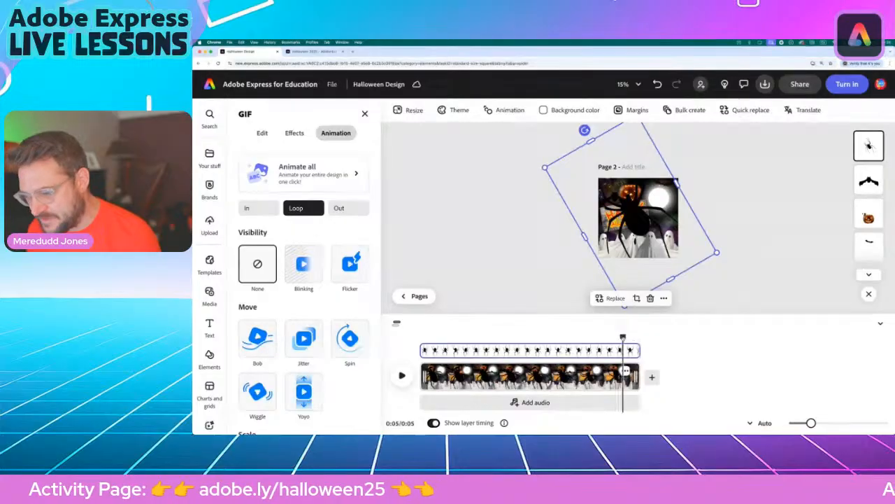
# - Trim the start of the spider's layer timing so it enters about 2 seconds into page 2
pyautogui.click(401, 376)
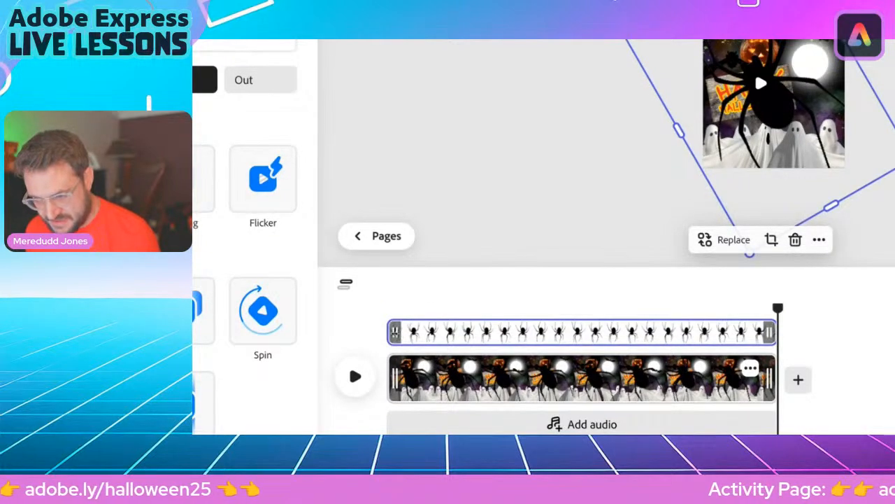
pyautogui.moveTo(392, 333); pyautogui.dragTo(559, 336)
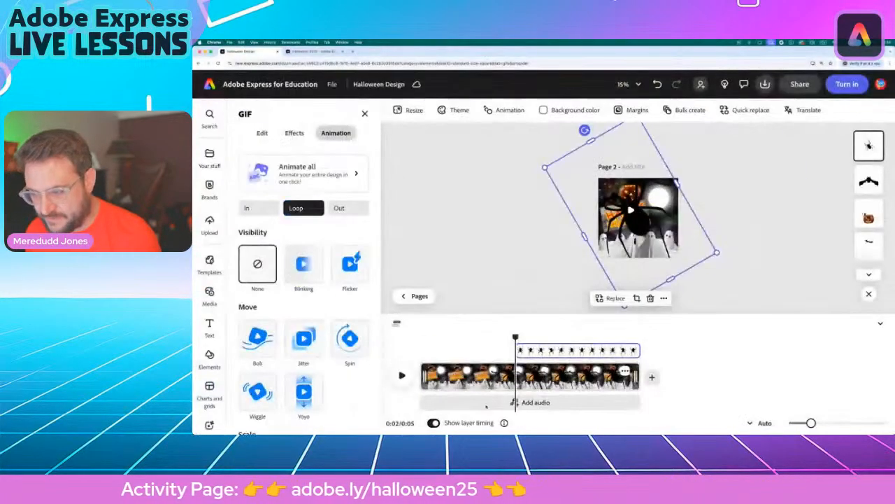
pyautogui.moveTo(515, 337)
pyautogui.mouseDown()
pyautogui.moveTo(424, 338)
pyautogui.moveTo(522, 337)
pyautogui.mouseUp()
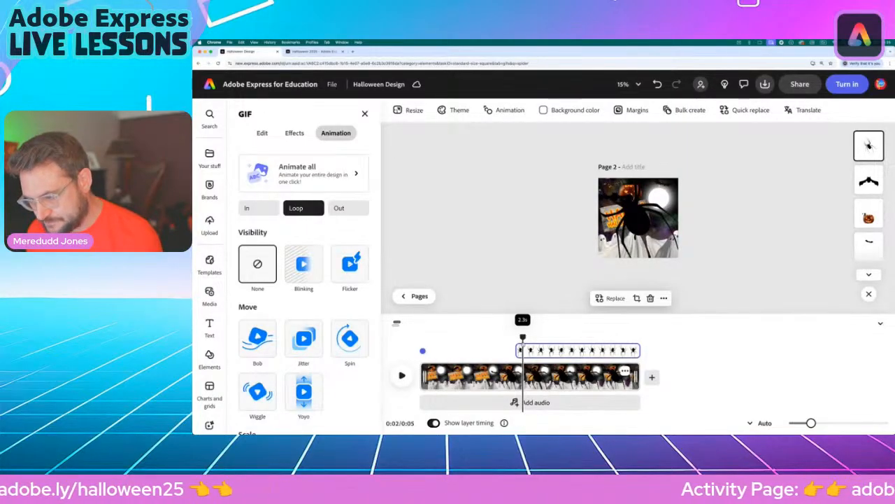
# - Play page 2 from the start to preview the spider's delayed entrance
pyautogui.moveTo(523, 337); pyautogui.dragTo(419, 338)
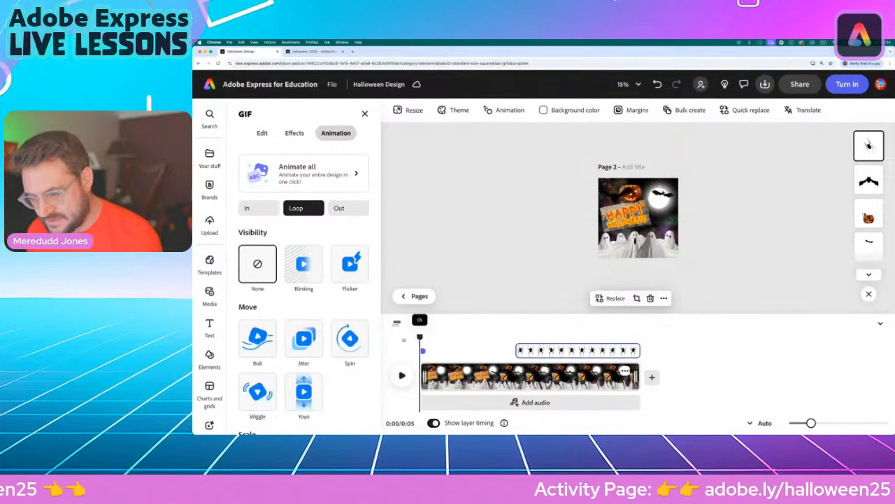
pyautogui.press('space')
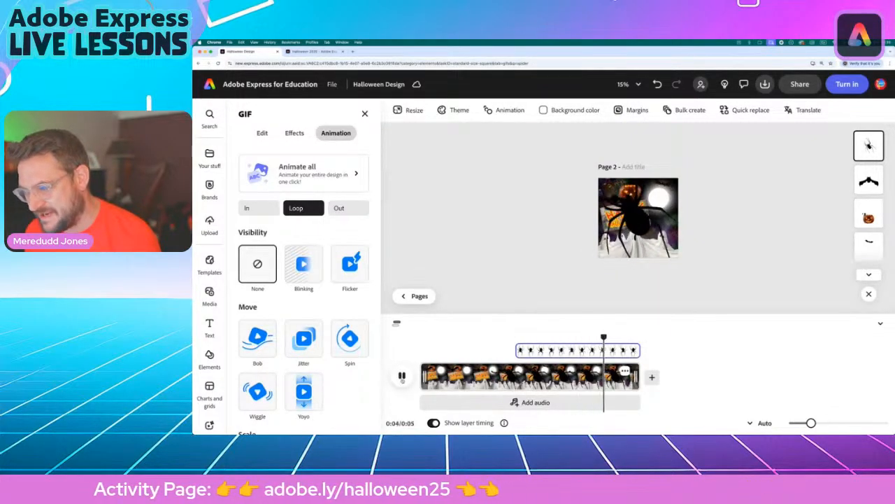
pyautogui.press('space')
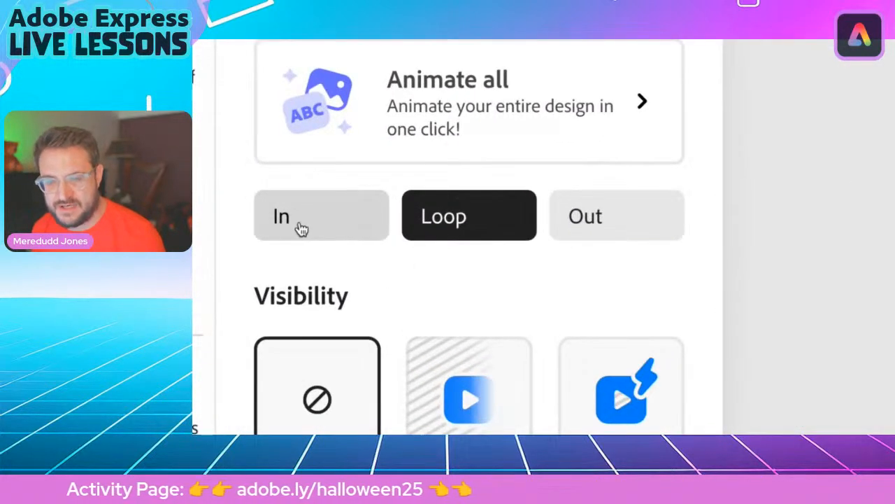
# - Apply the Shrink scale effect as the spider's In animation
pyautogui.click(300, 229)
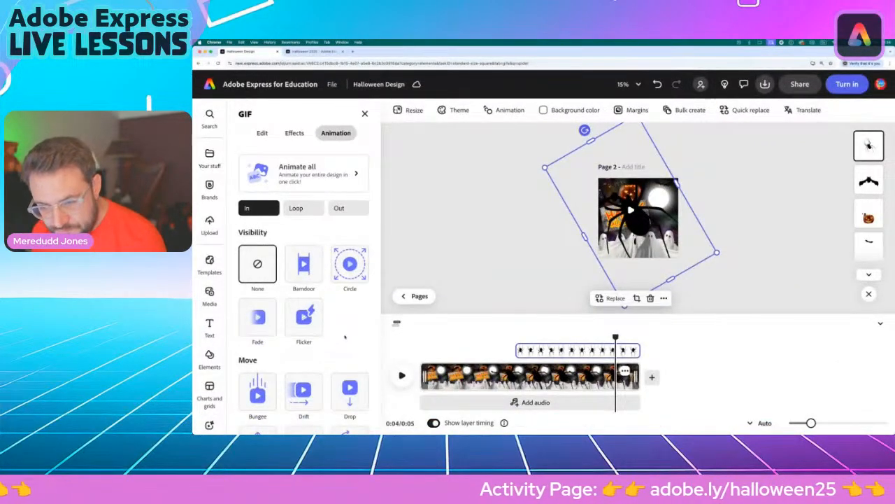
pyautogui.scroll(-5, 344, 338)
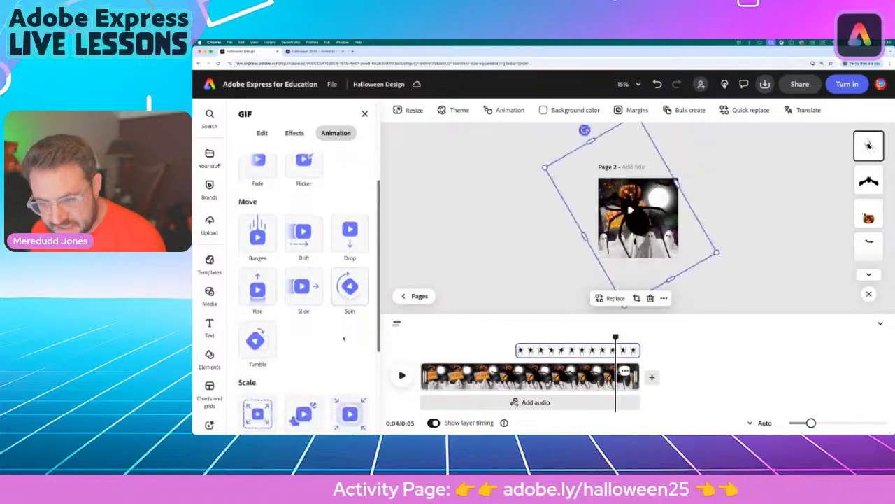
pyautogui.scroll(-4, 344, 339)
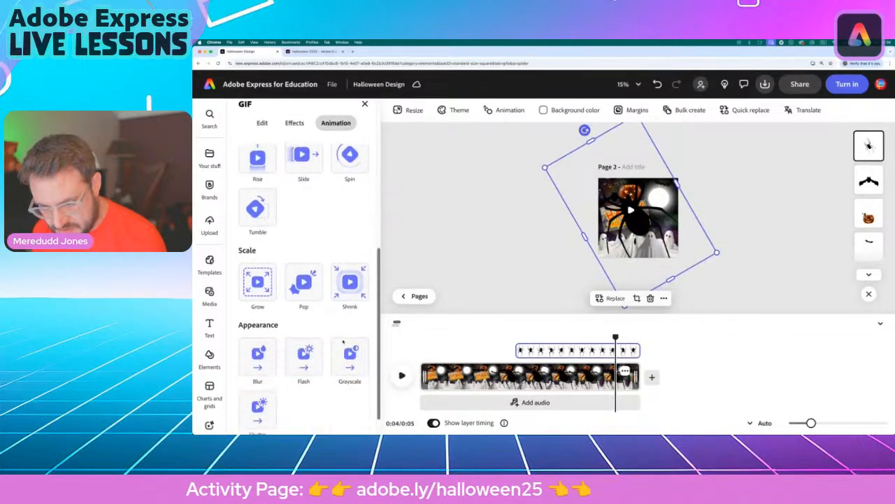
pyautogui.scroll(-1, 343, 340)
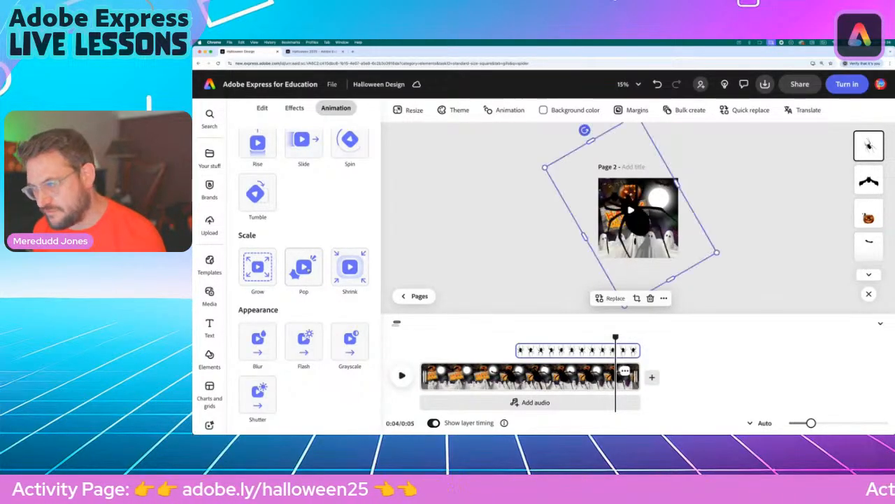
pyautogui.click(350, 273)
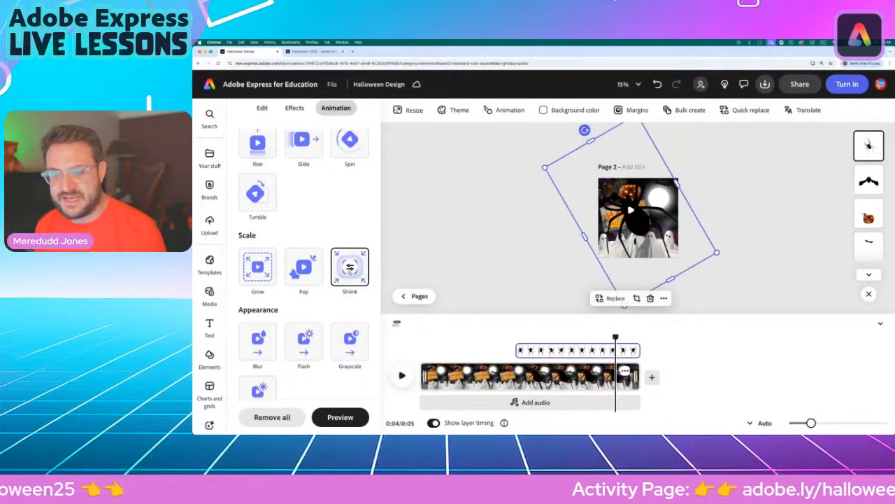
# - Set the duration of the spider's Shrink animation to 0.33 s, keeping the Energetic personality
pyautogui.click(351, 269)
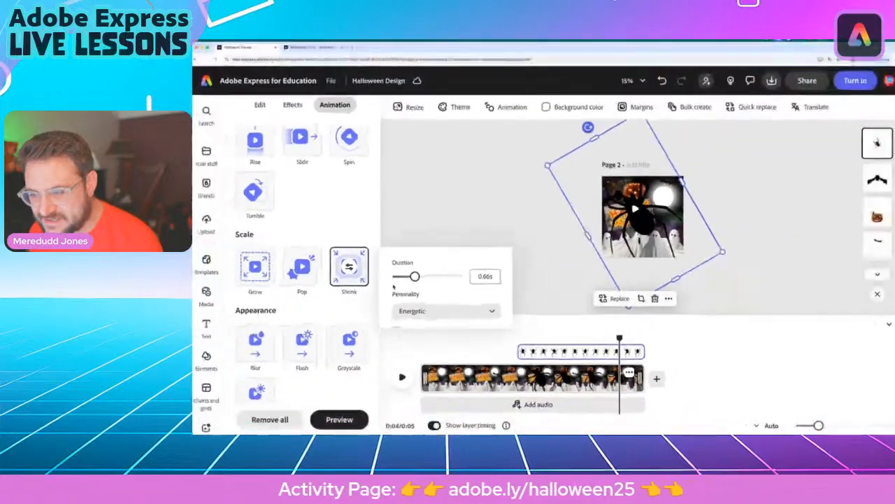
pyautogui.moveTo(404, 277); pyautogui.dragTo(402, 278)
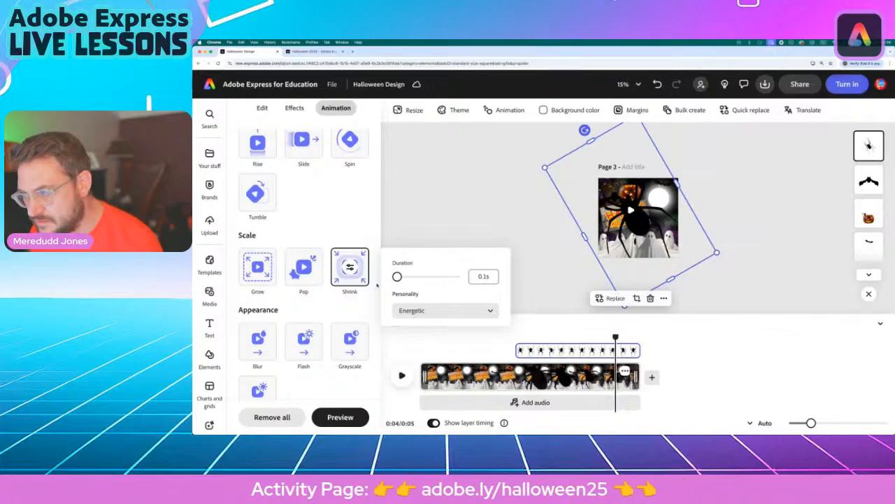
pyautogui.moveTo(396, 276); pyautogui.dragTo(411, 276)
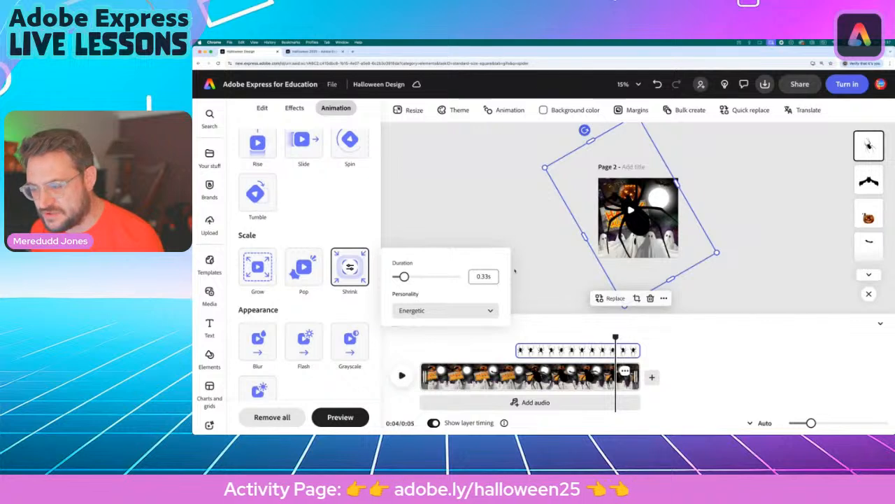
# - Preview the spider's Shrink entrance by playing page 2 from just before the spider appears
pyautogui.moveTo(615, 337); pyautogui.dragTo(490, 337)
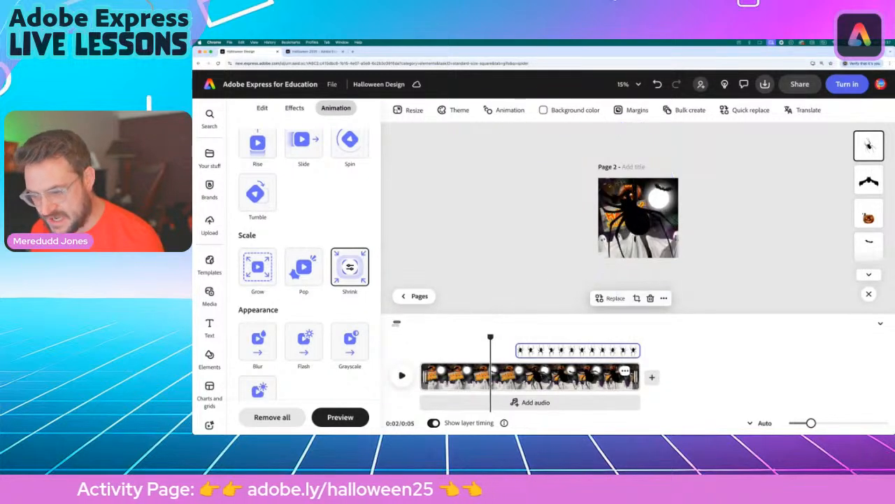
pyautogui.click(402, 375)
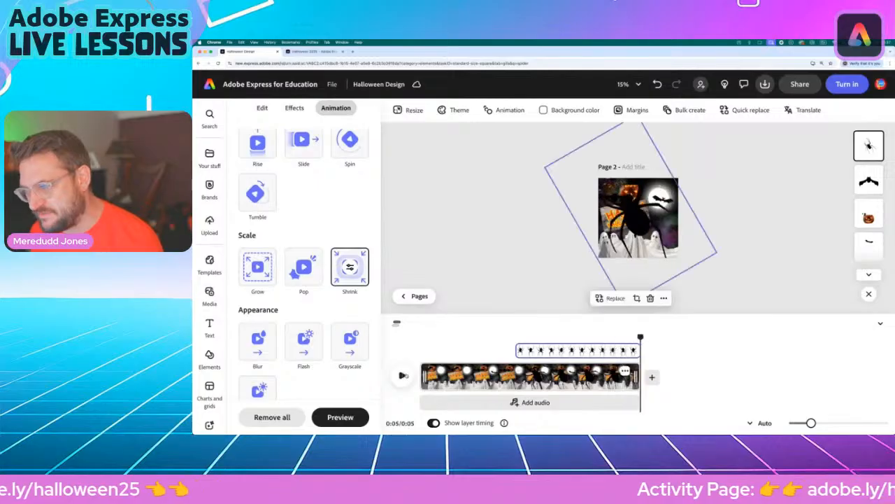
pyautogui.moveTo(640, 337); pyautogui.dragTo(560, 337)
# - Try the Bob movement as the spider's Loop animation and play page 2 from just before the spider appears
pyautogui.scroll(5, 303, 190)
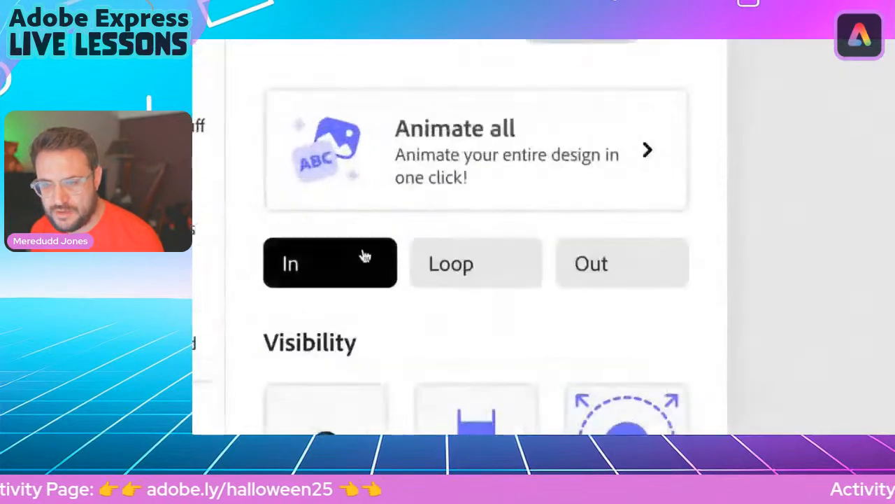
pyautogui.click(294, 210)
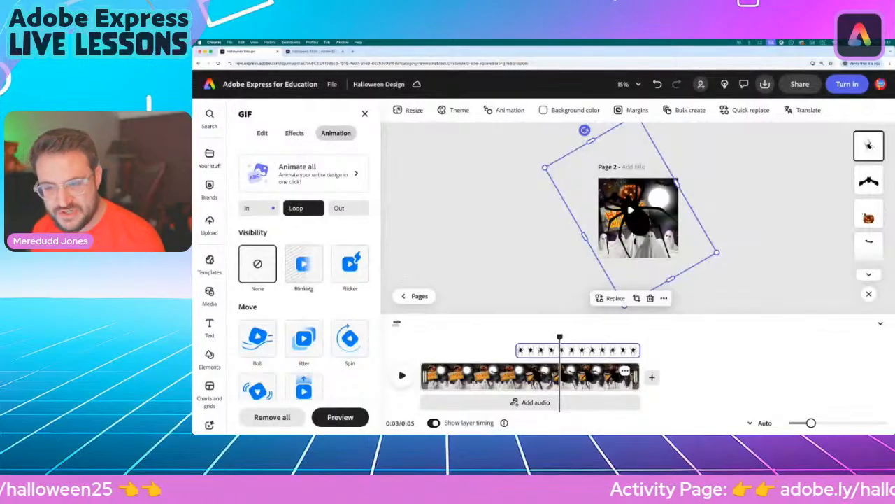
pyautogui.scroll(-2, 355, 346)
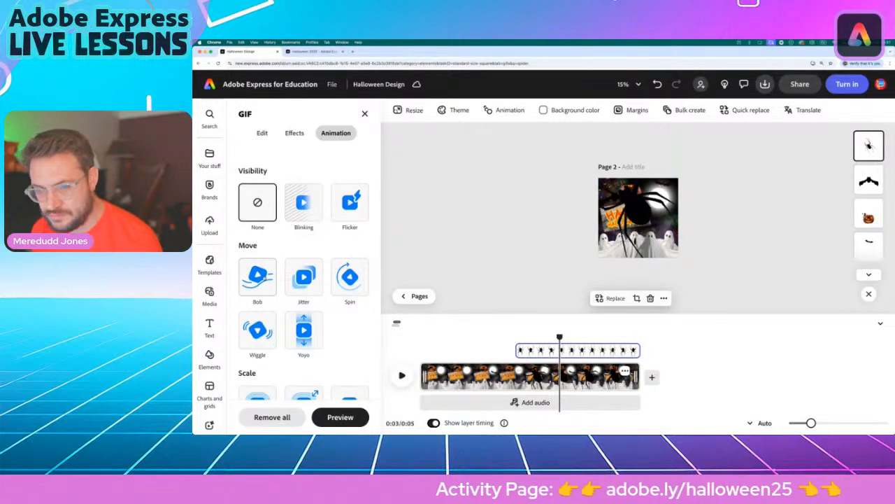
pyautogui.scroll(-3, 325, 335)
pyautogui.scroll(4, 324, 335)
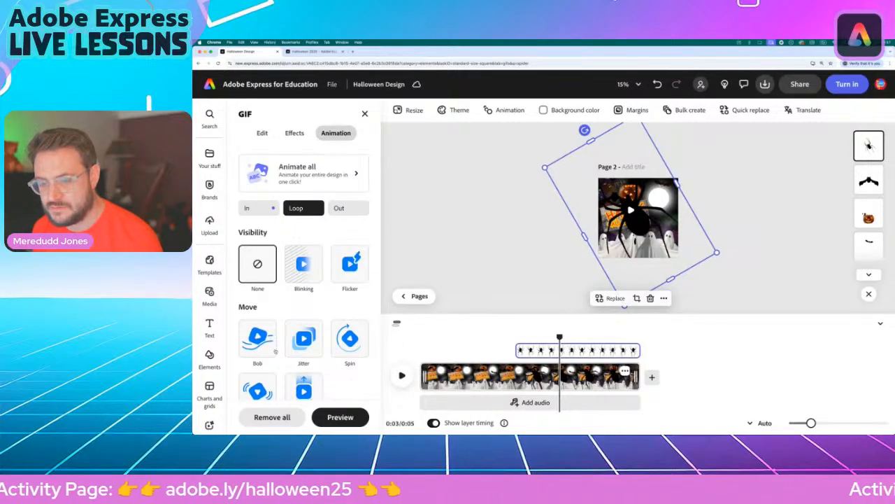
pyautogui.click(257, 338)
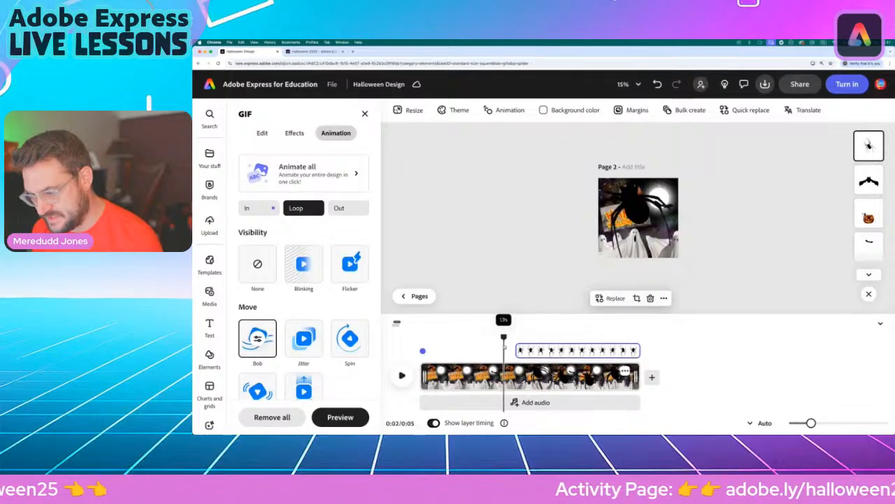
pyautogui.click(402, 376)
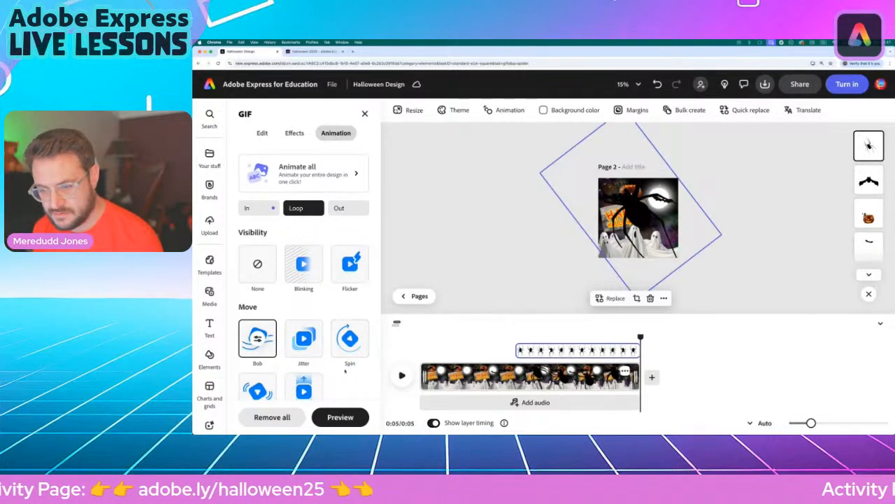
# - Apply the Spin movement as the spider's Loop animation and play page 2 to preview it
pyautogui.scroll(-2, 344, 364)
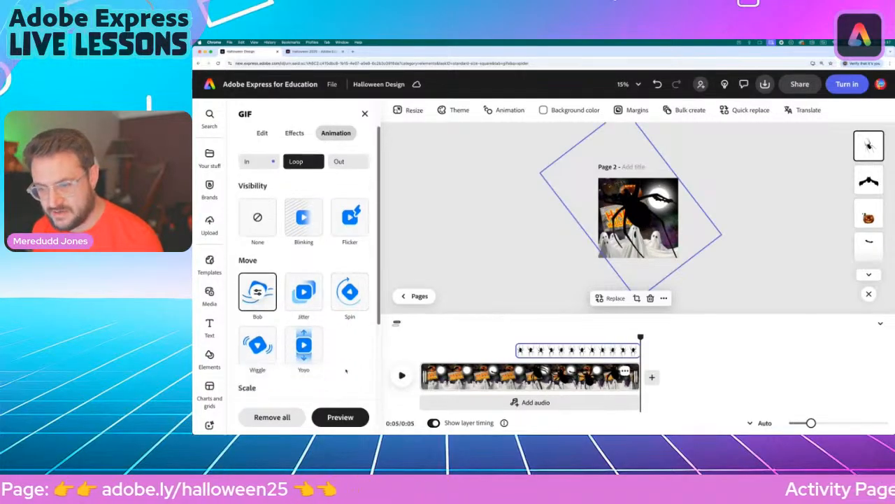
pyautogui.click(350, 280)
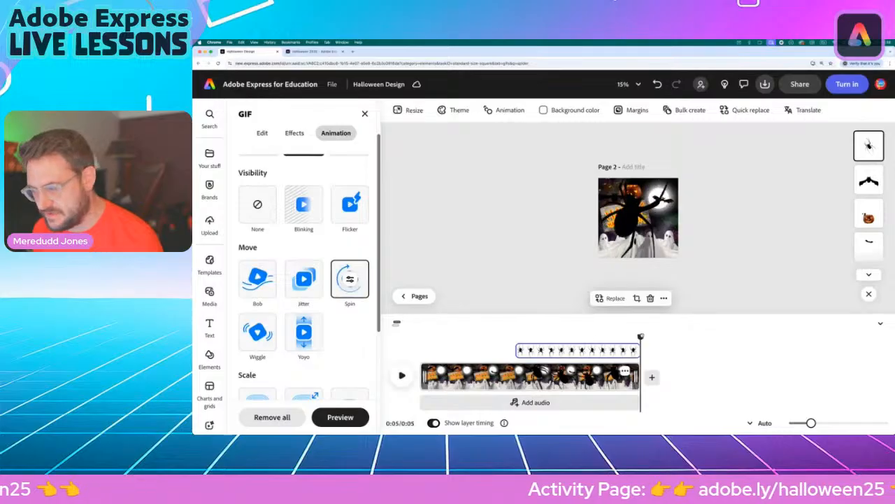
pyautogui.click(403, 377)
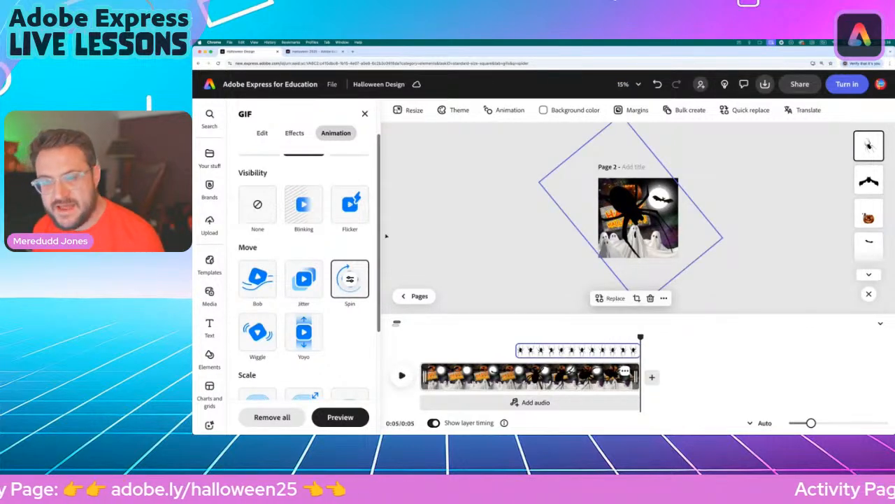
# - Apply the Pop scale effect as the spider's Out animation, raise its intensity to near maximum, and preview page 2
pyautogui.scroll(2, 305, 245)
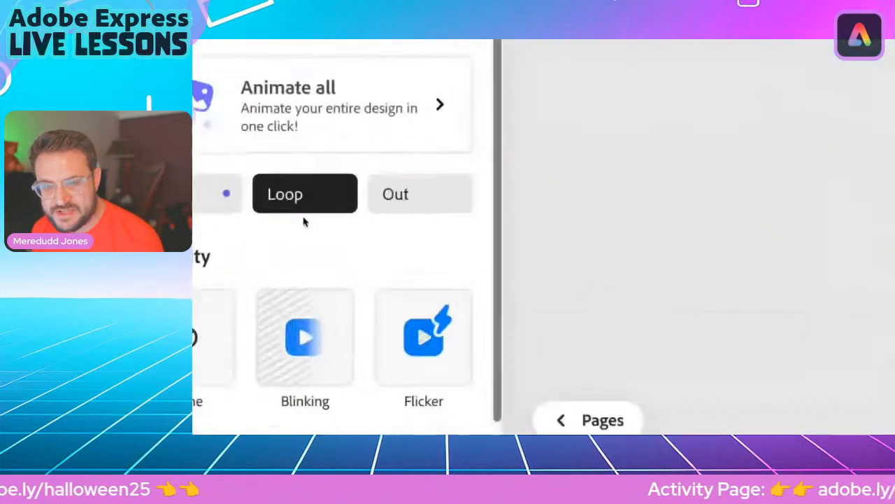
pyautogui.click(348, 210)
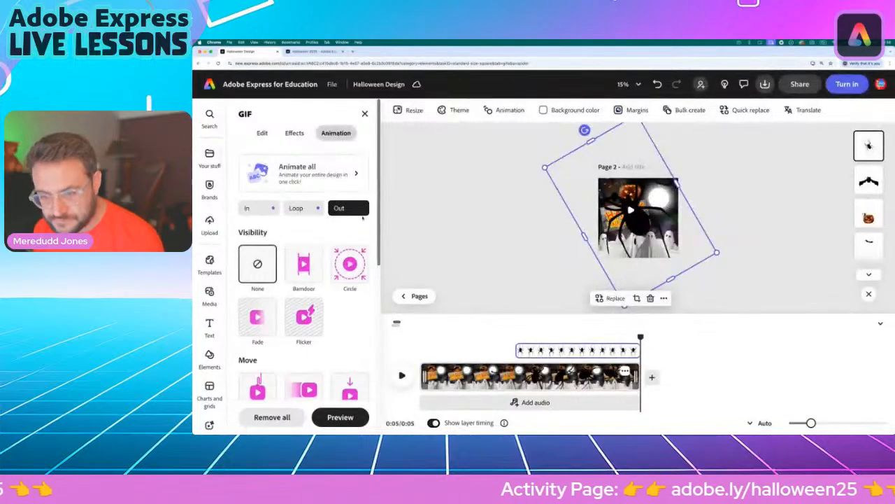
pyautogui.scroll(-3, 337, 340)
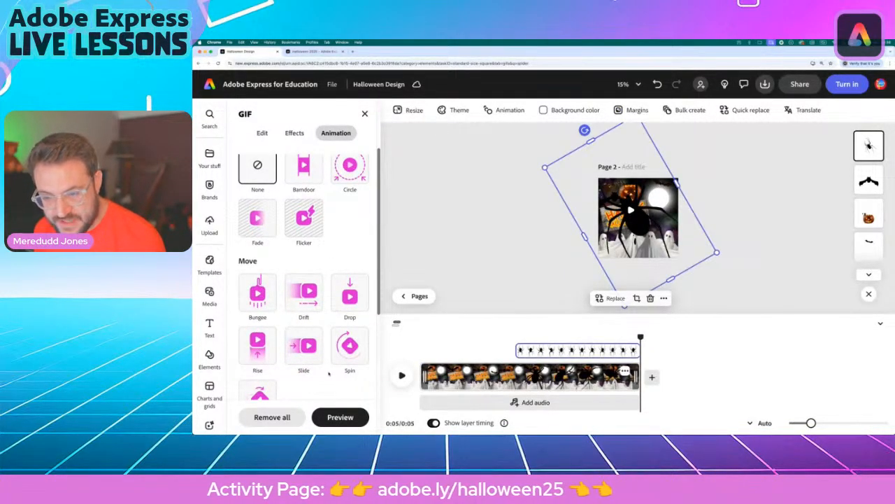
pyautogui.scroll(-1, 324, 375)
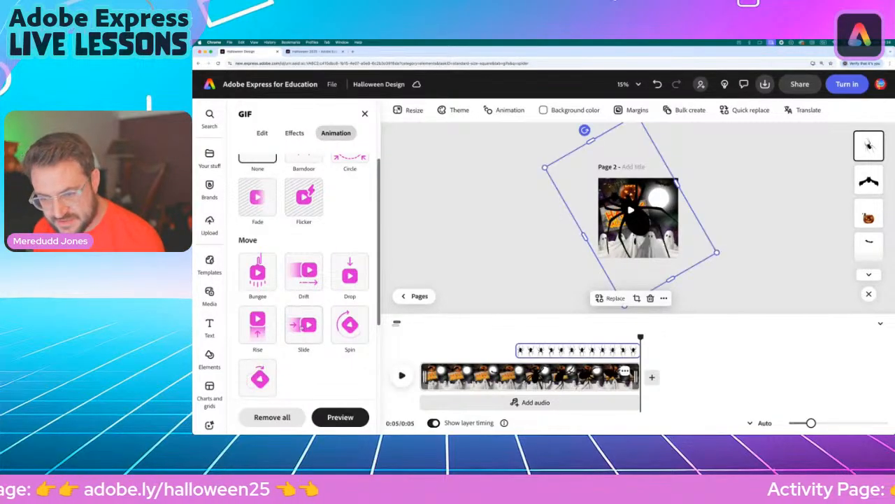
pyautogui.scroll(-5, 302, 337)
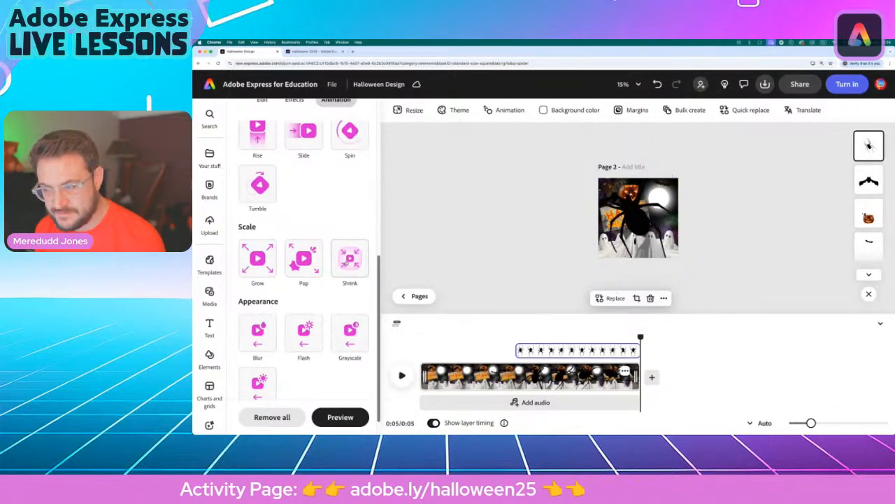
pyautogui.click(294, 263)
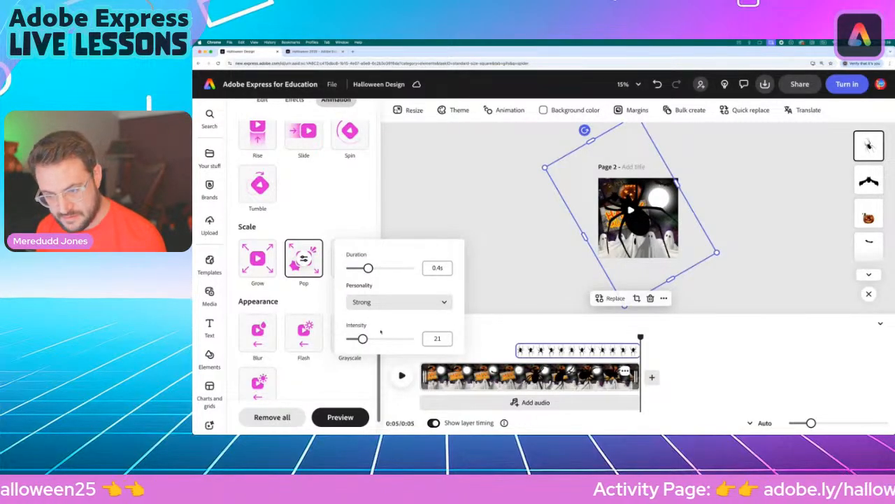
pyautogui.click(410, 340)
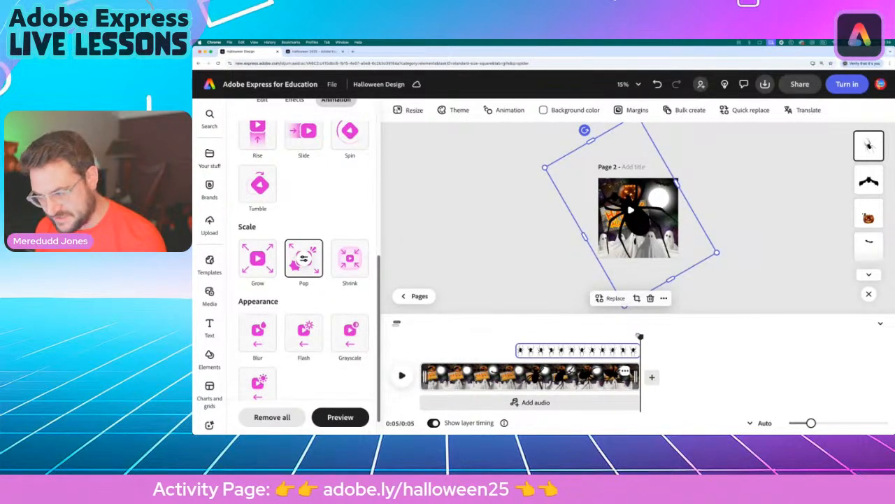
pyautogui.press('space')
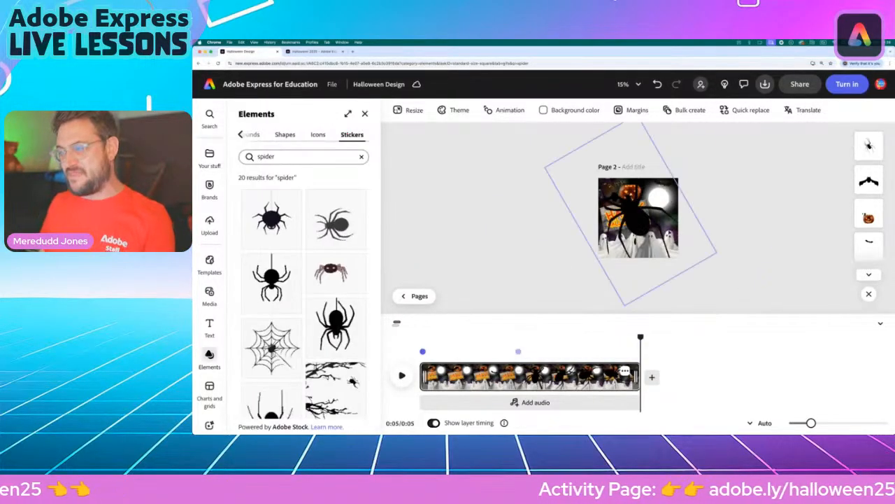
# - Return the playhead to the start of page 2 with the Elements browser closed
pyautogui.scroll(3, 711, 254)
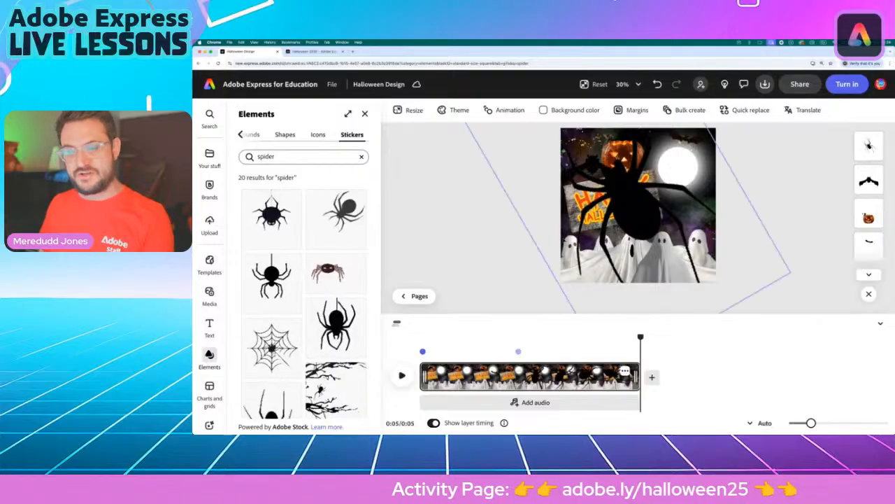
pyautogui.click(365, 114)
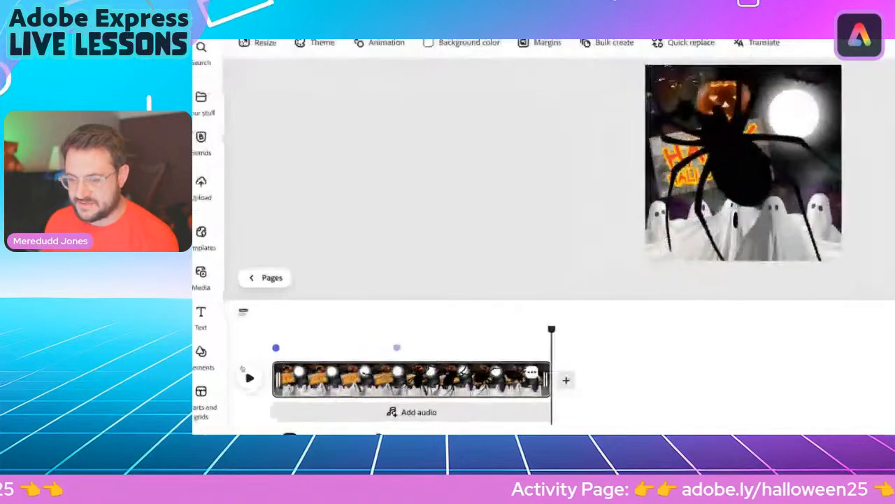
pyautogui.moveTo(642, 319); pyautogui.dragTo(281, 320)
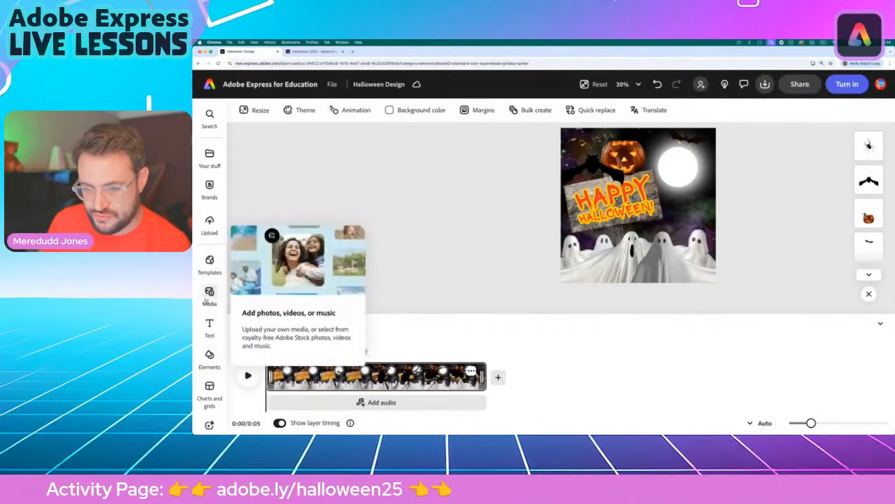
# - Search the audio library for "spooky"
pyautogui.click(208, 294)
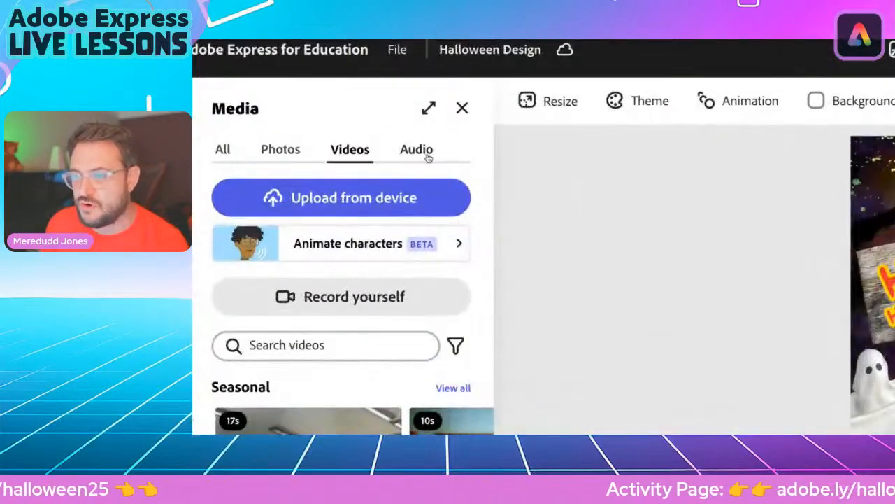
pyautogui.click(417, 151)
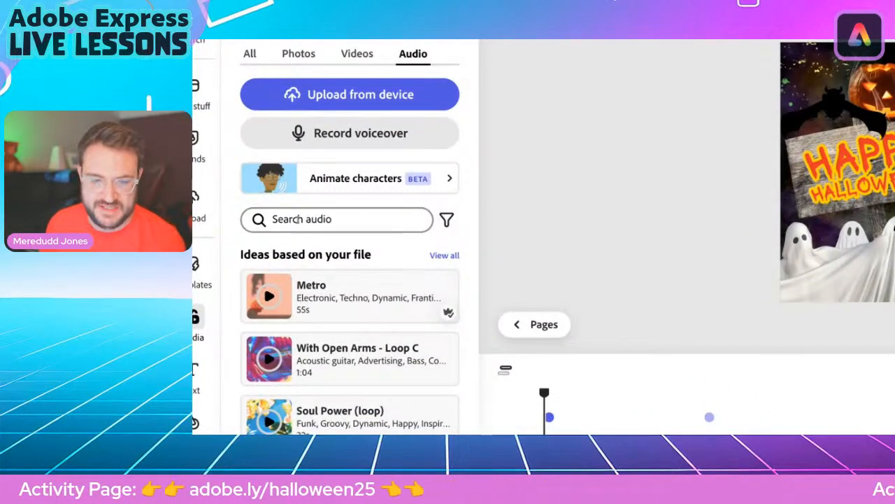
pyautogui.click(302, 219)
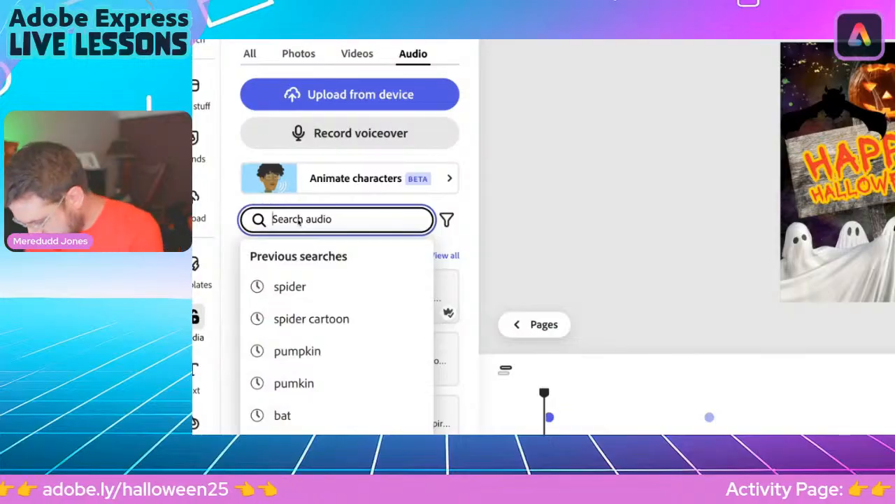
pyautogui.write('spooky')
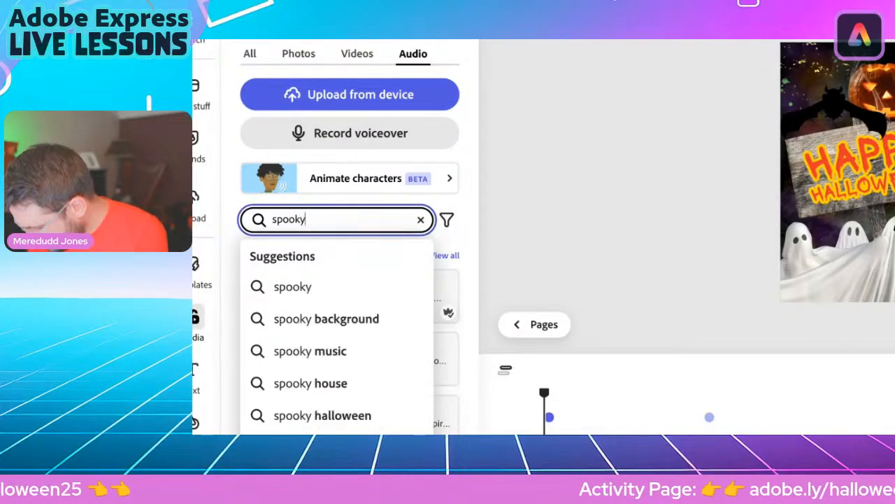
pyautogui.press('Return')
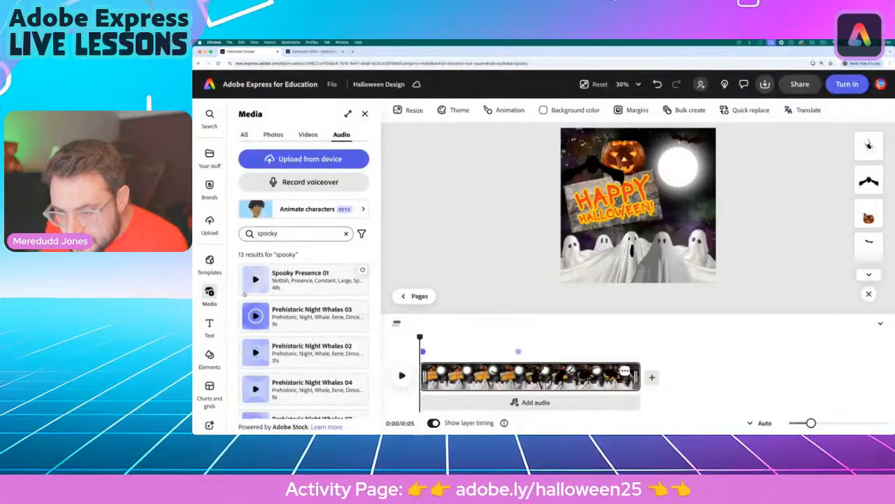
# - Audition the spooky audio results, including Spooky Presence 01 and Prehistoric Night Whales 05
pyautogui.click(256, 279)
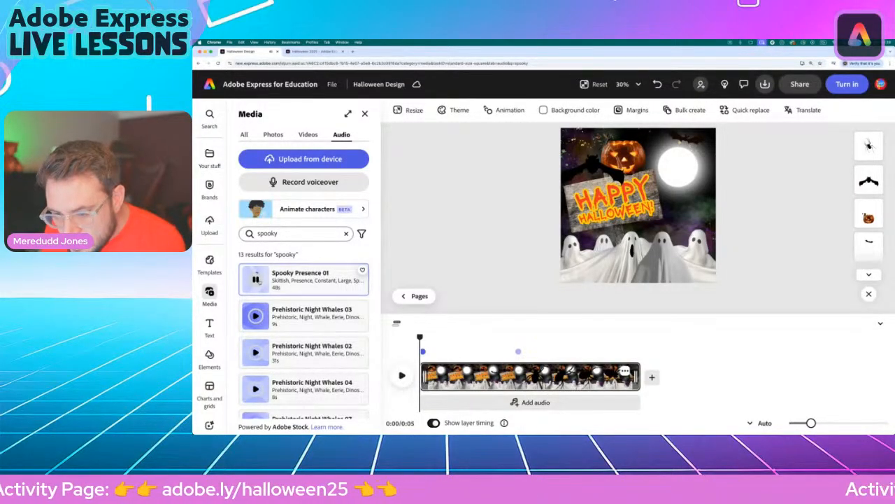
pyautogui.scroll(-3, 292, 333)
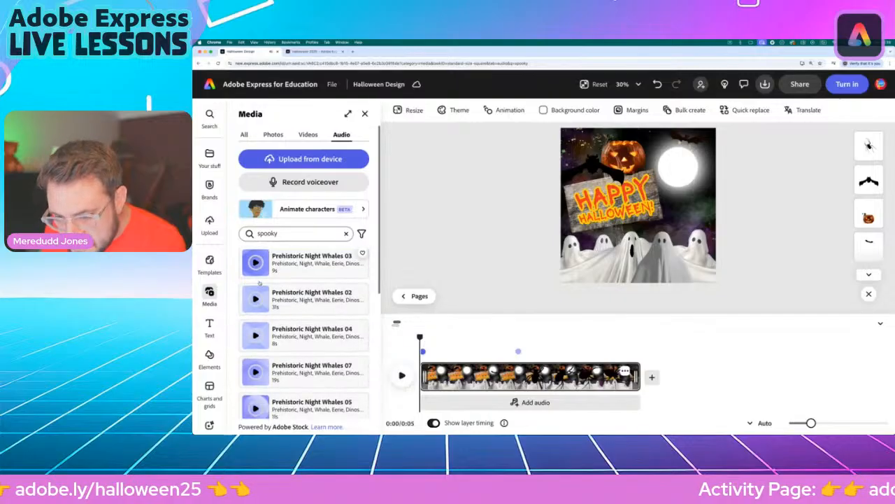
pyautogui.scroll(-2, 293, 333)
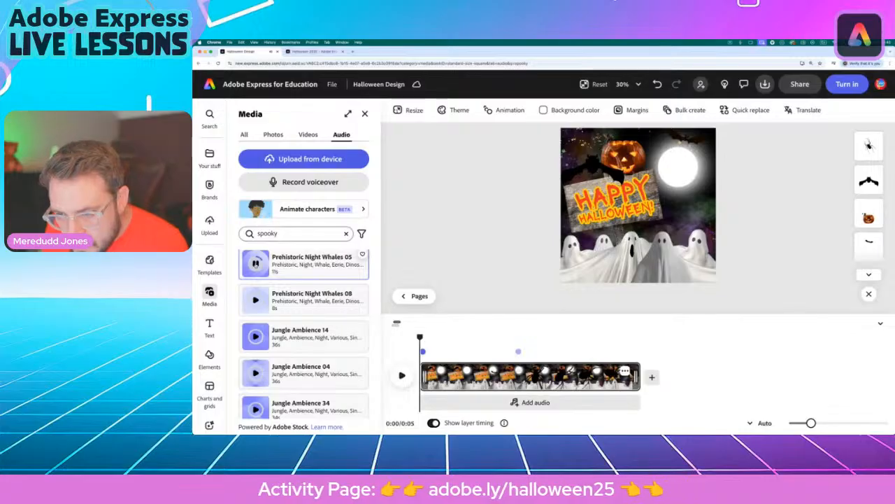
pyautogui.scroll(-3, 305, 337)
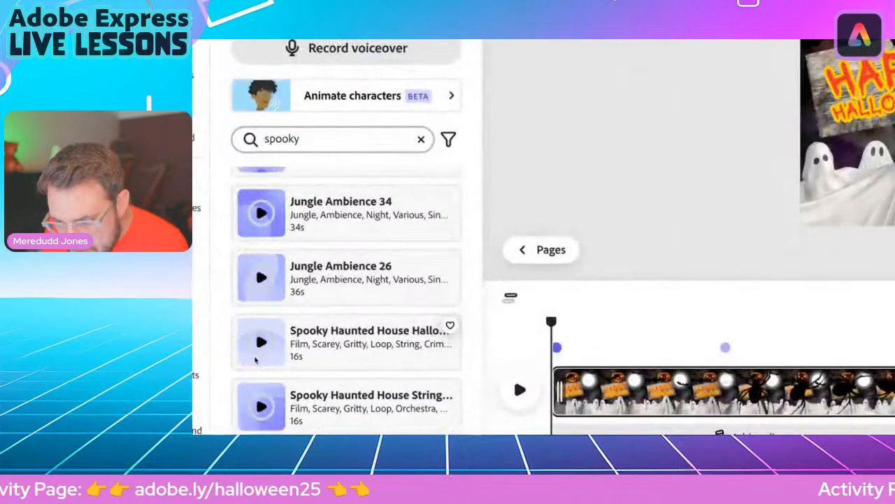
# - Audition the two Spooky Haunted House tracks and add Spooky Haunted House Strings Halloween loop to page 2
pyautogui.click(260, 343)
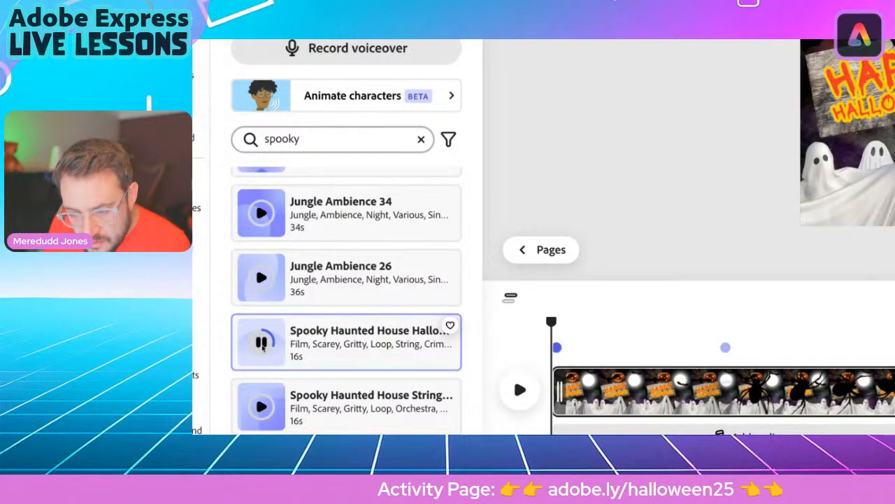
pyautogui.click(262, 407)
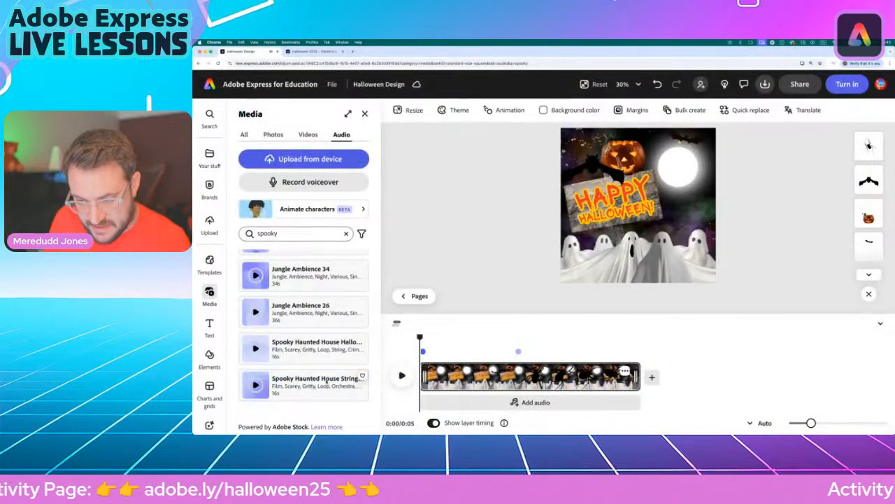
pyautogui.click(390, 396)
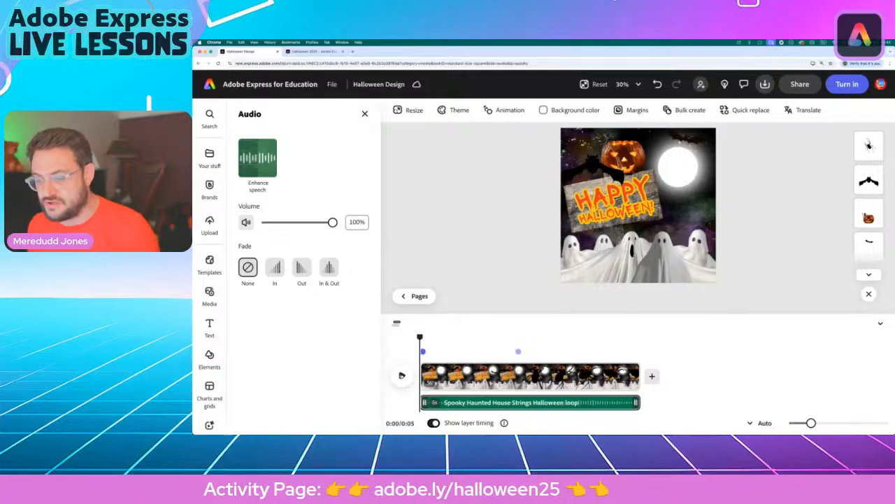
# - Play page 2 with its music, and set the playhead just before the spider's entrance, at about 2 s
pyautogui.click(402, 375)
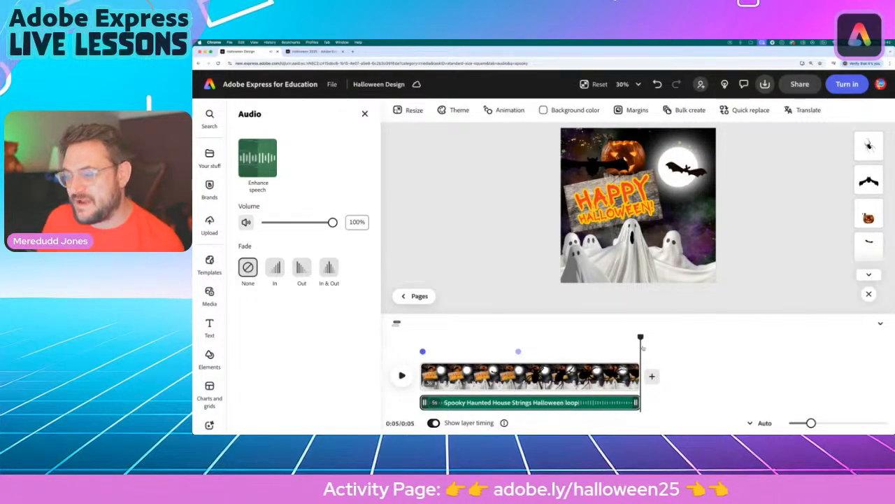
pyautogui.moveTo(640, 336); pyautogui.dragTo(529, 314)
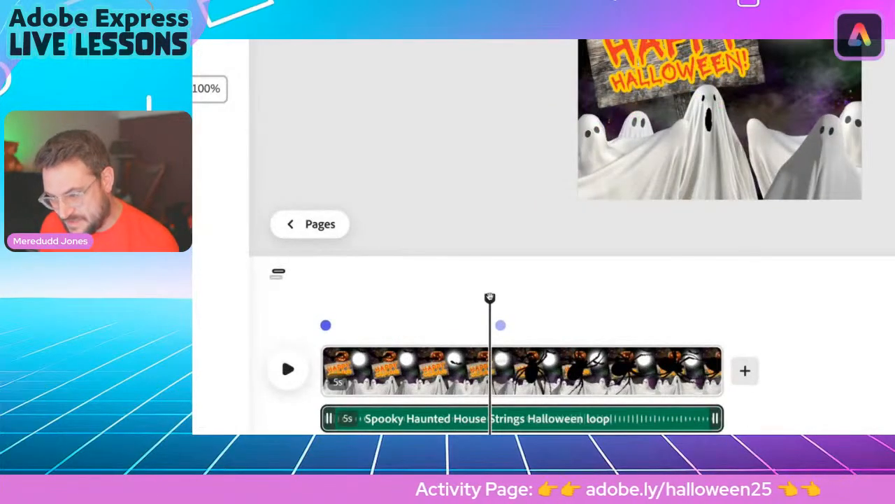
pyautogui.moveTo(490, 297); pyautogui.dragTo(486, 315)
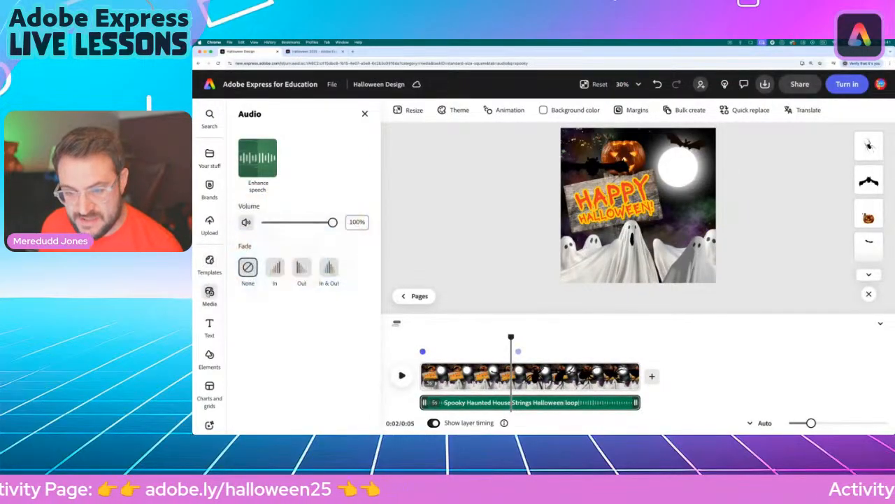
# - Record a voiceover with Enhance speech on, starting at the playhead at about 2 s on page 2
pyautogui.click(210, 293)
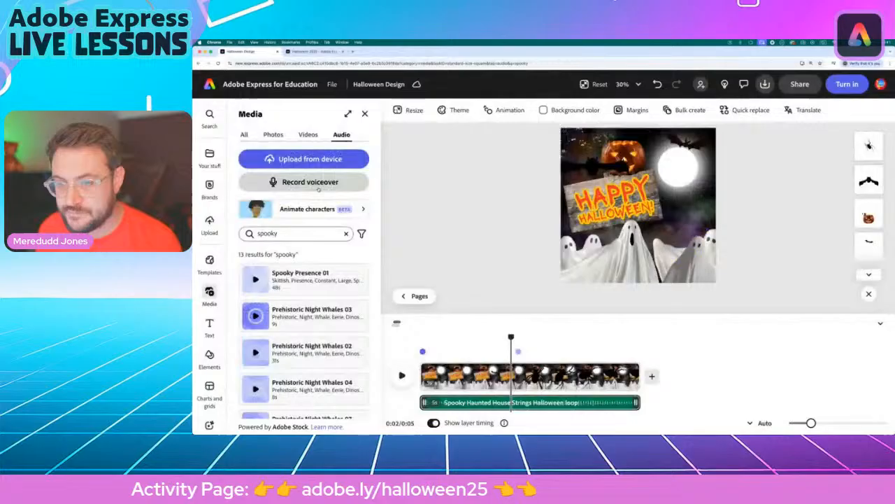
pyautogui.click(318, 187)
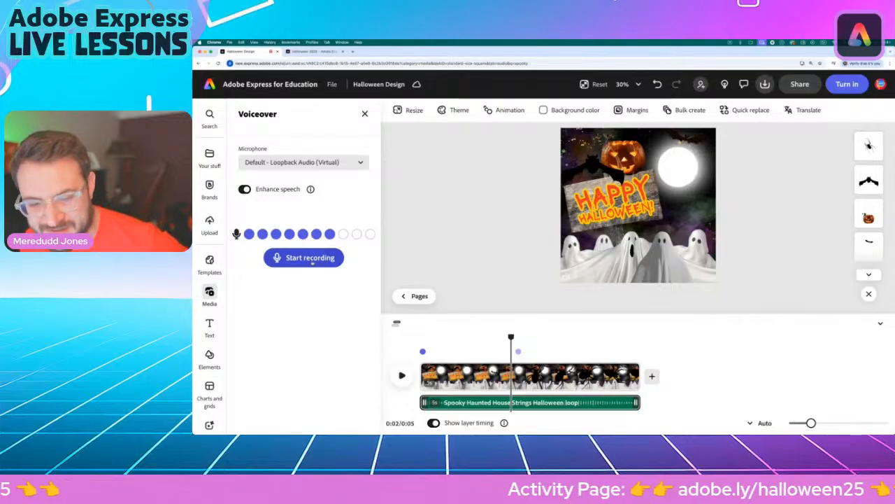
pyautogui.click(312, 258)
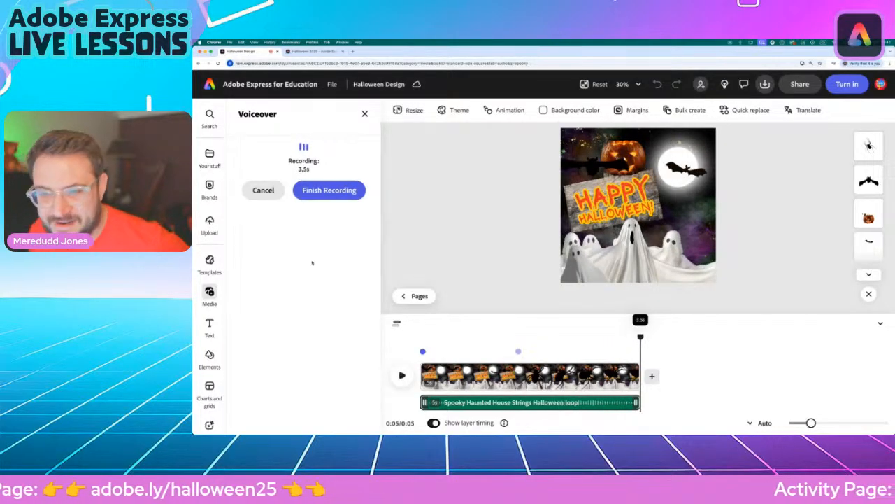
pyautogui.click(329, 189)
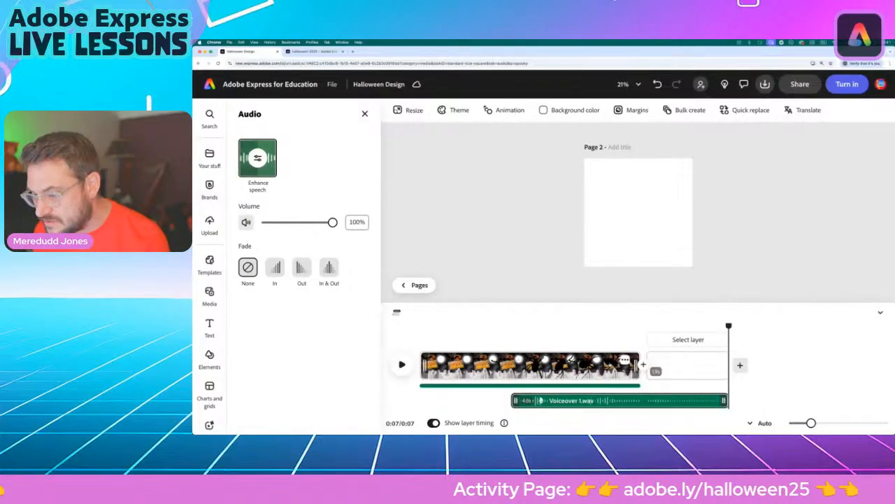
# - Shift the voiceover clip slightly earlier so its scream lines up with the spider's entrance, and play the page from the start
pyautogui.click(560, 363)
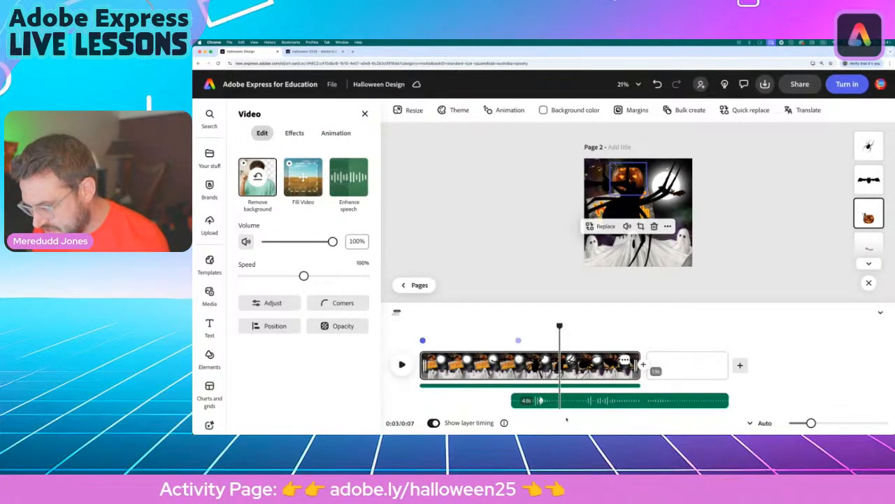
pyautogui.click(598, 328)
pyautogui.moveTo(598, 327); pyautogui.dragTo(568, 326)
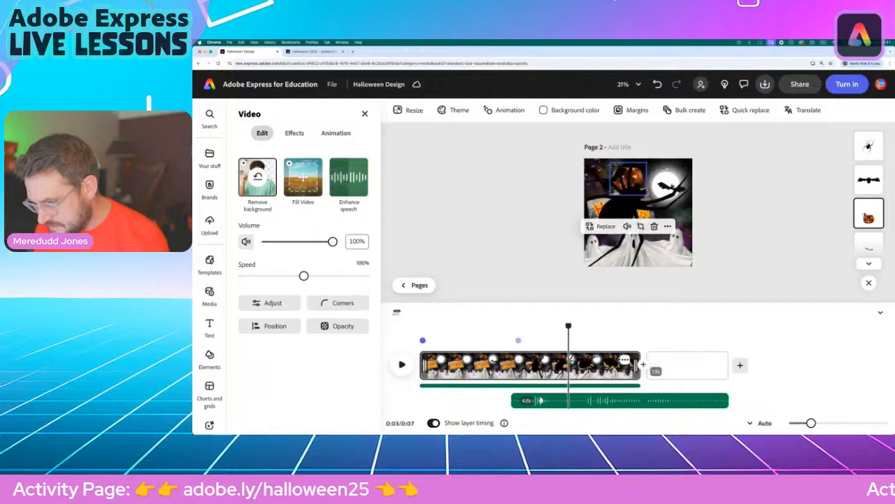
pyautogui.click(540, 400)
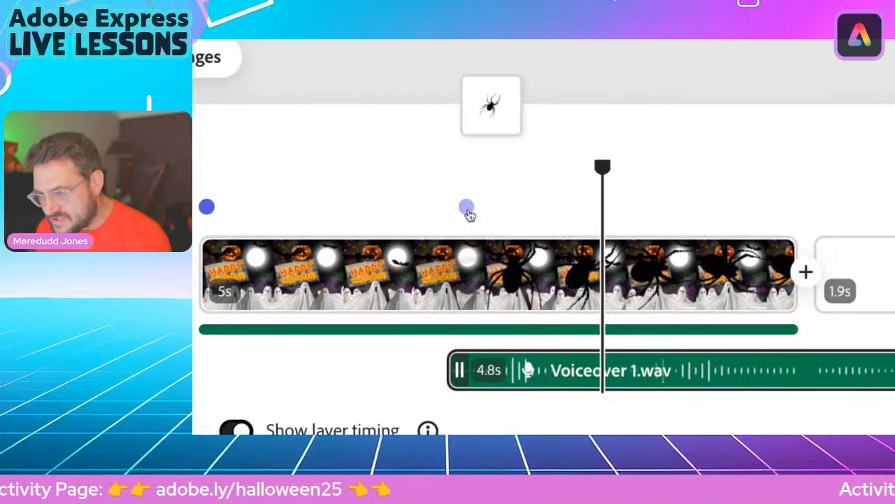
pyautogui.moveTo(571, 371); pyautogui.dragTo(506, 371)
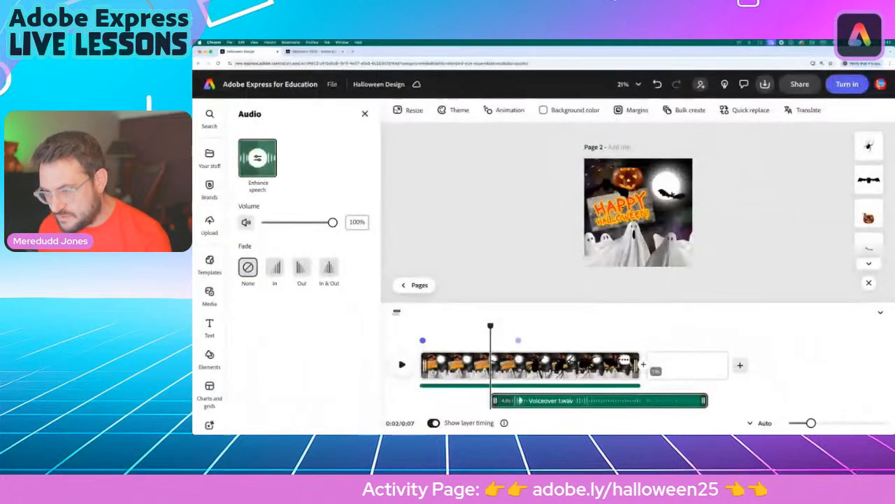
pyautogui.click(402, 364)
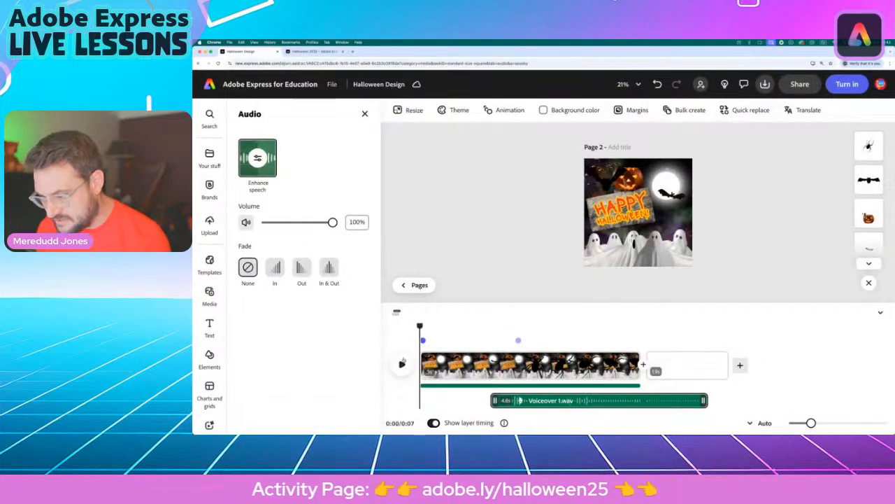
pyautogui.click(402, 365)
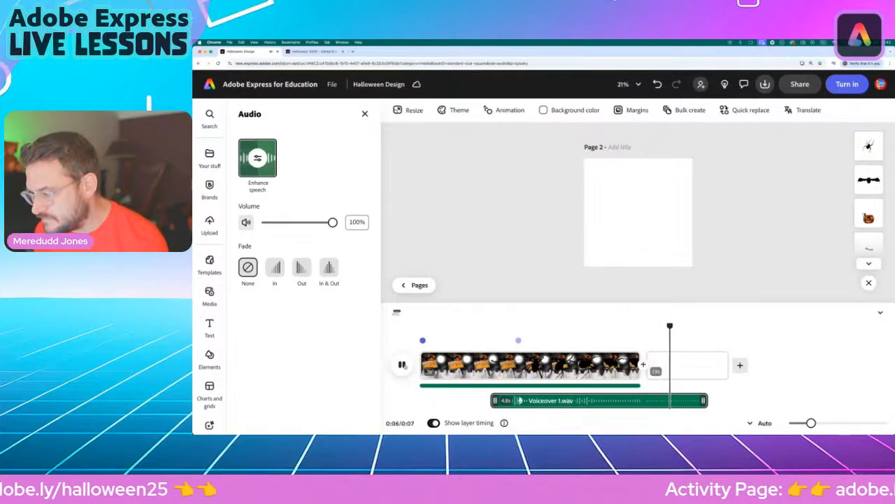
pyautogui.click(402, 364)
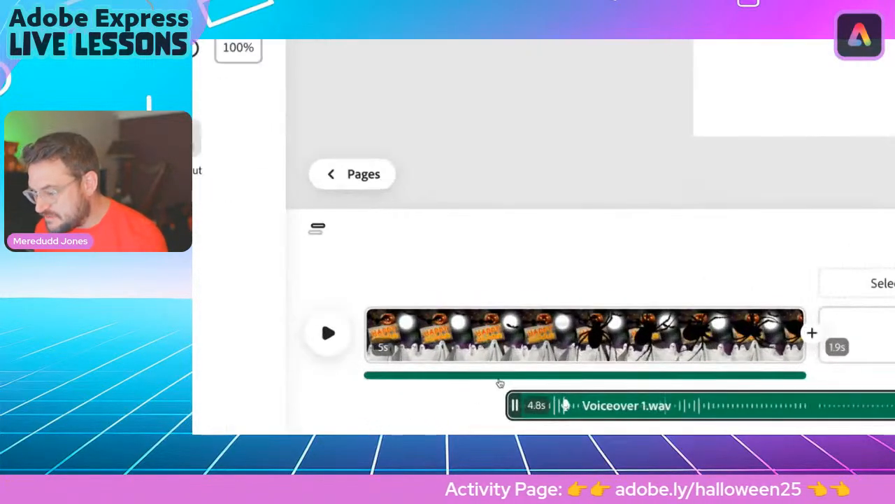
# - Lower the Spooky Haunted House Strings Halloween loop volume to 31% and replay the timeline with the voiceover
pyautogui.click(488, 385)
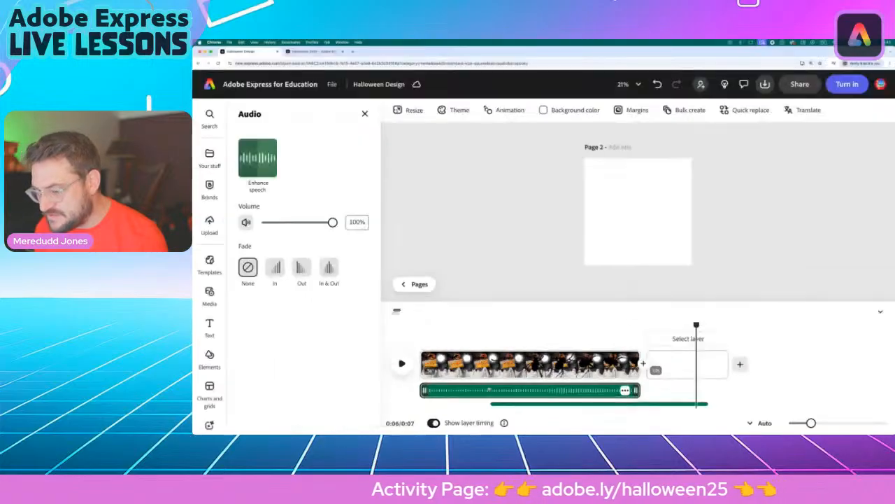
pyautogui.click(287, 221)
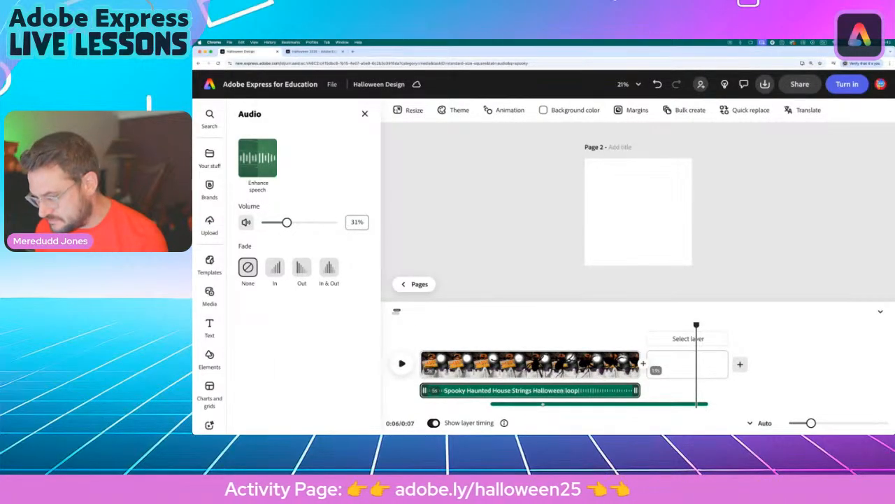
pyautogui.click(543, 404)
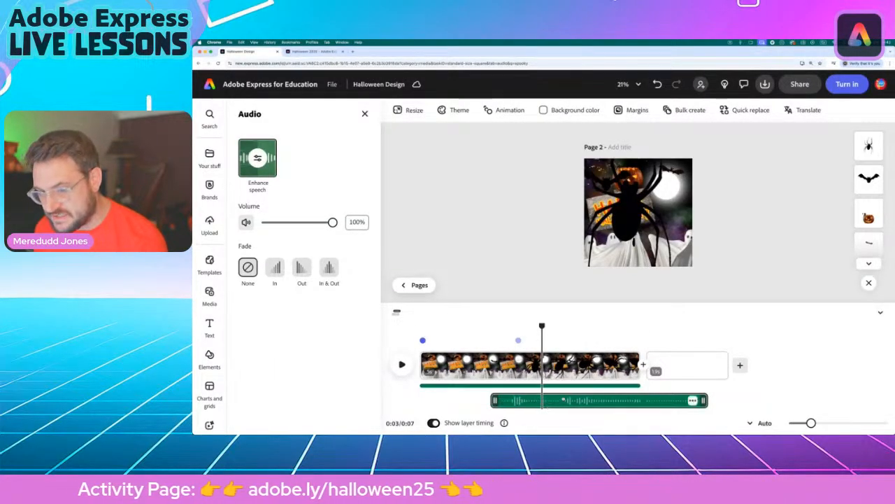
pyautogui.moveTo(541, 326); pyautogui.dragTo(420, 326)
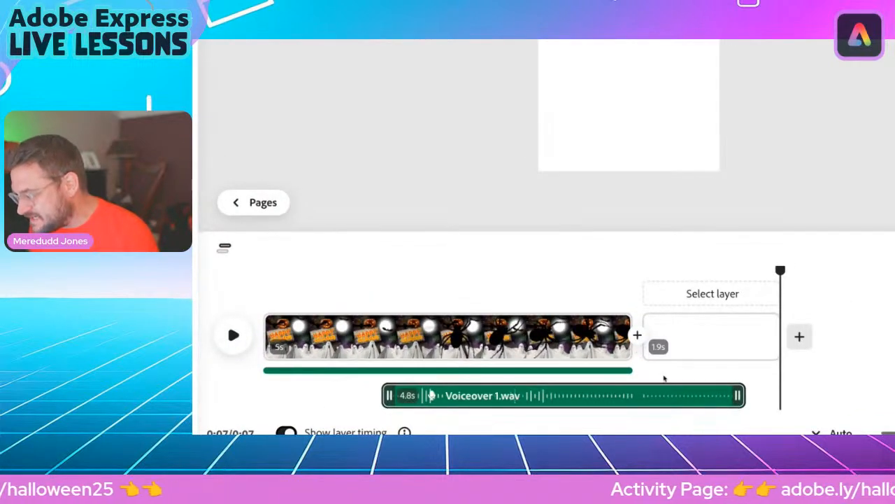
# - Extend the Halloween scene to 6.7 s to cover the whole voiceover, and delete the blank 1.9 s scene after it
pyautogui.moveTo(607, 334); pyautogui.dragTo(623, 335)
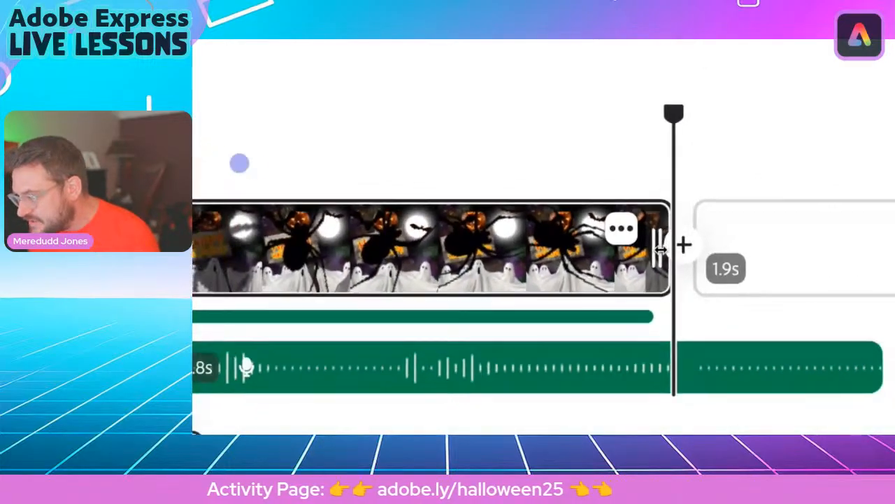
pyautogui.moveTo(661, 274); pyautogui.dragTo(831, 289)
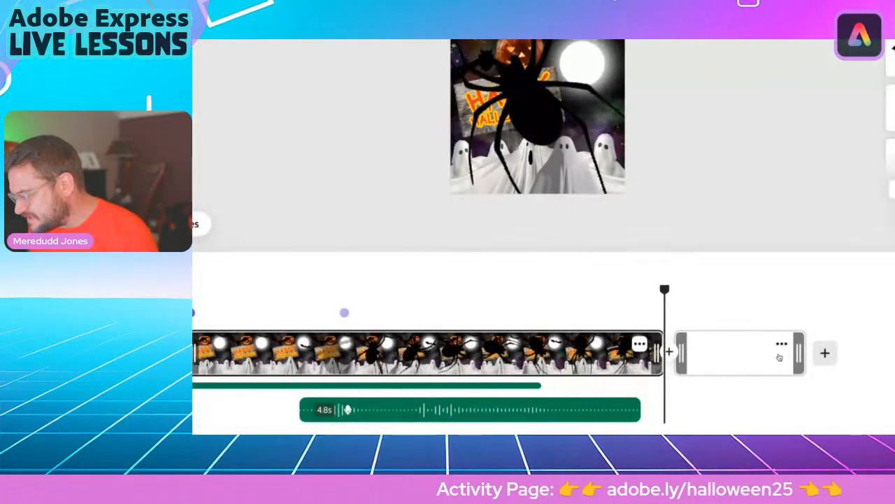
pyautogui.click(781, 344)
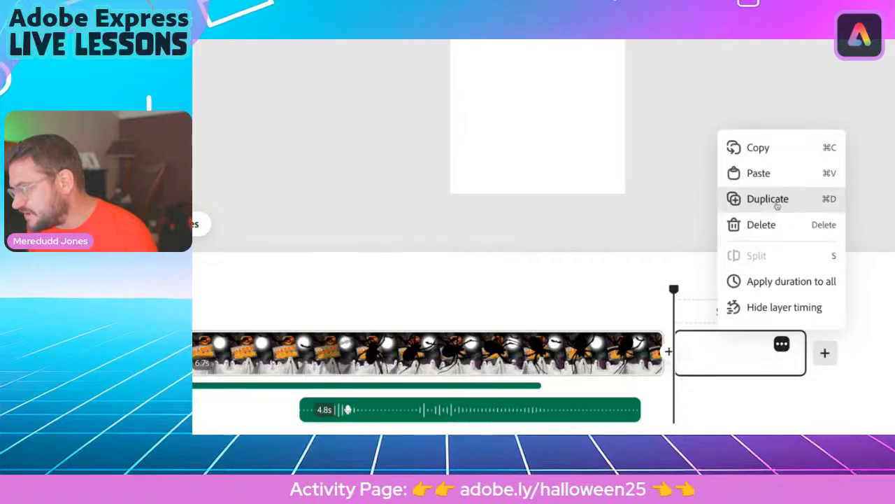
pyautogui.click(769, 226)
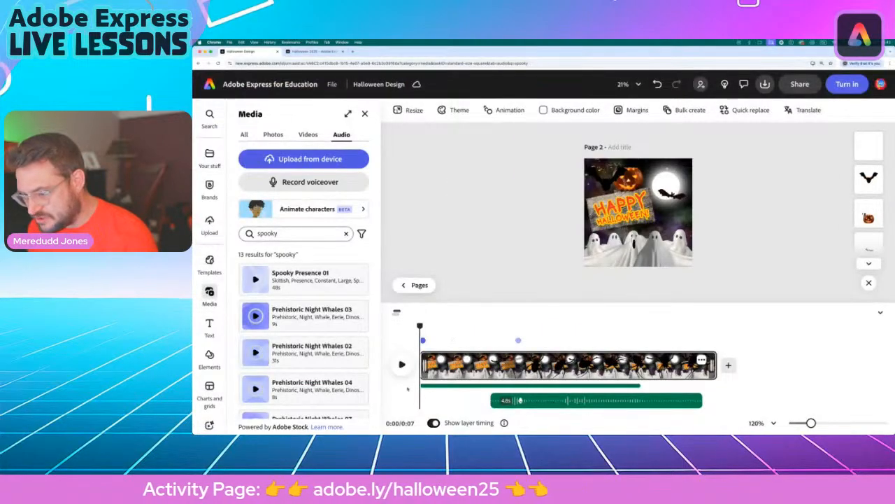
# - Stretch the Spooky Haunted House Strings Halloween loop to the full 6.7 s of the scene and play the result
pyautogui.click(403, 364)
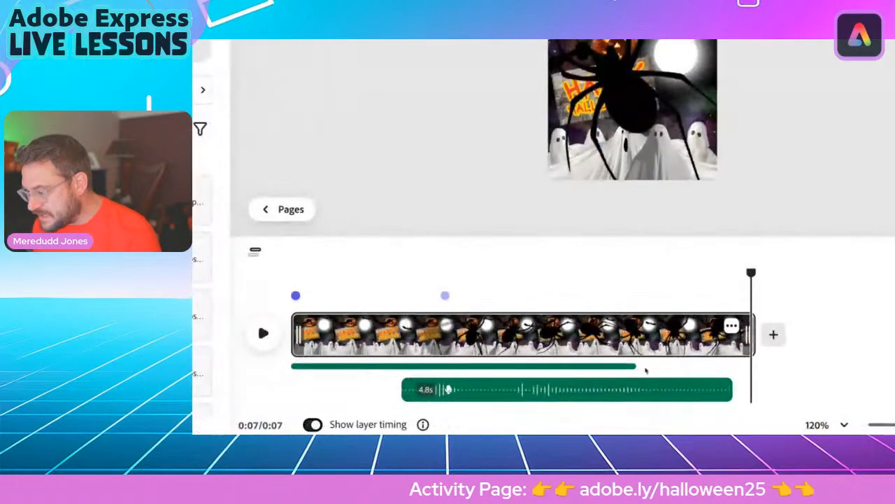
pyautogui.click(619, 368)
pyautogui.moveTo(635, 372); pyautogui.dragTo(777, 378)
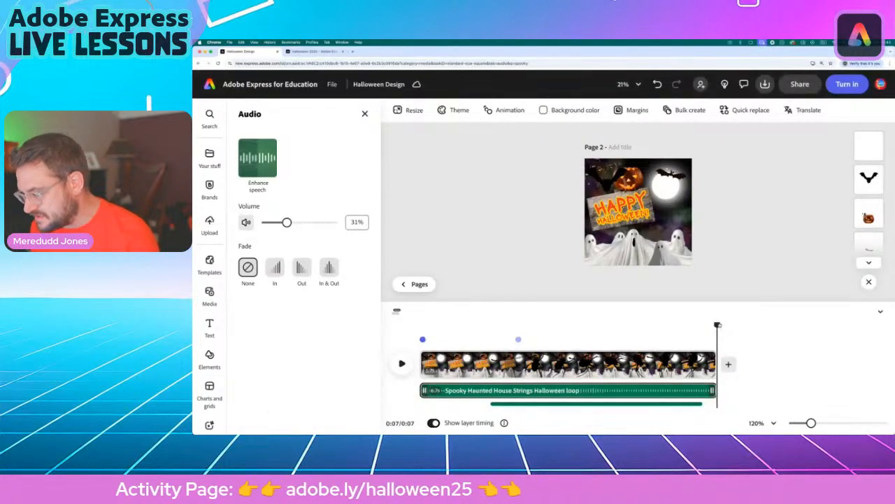
pyautogui.moveTo(717, 325); pyautogui.dragTo(419, 326)
pyautogui.click(401, 363)
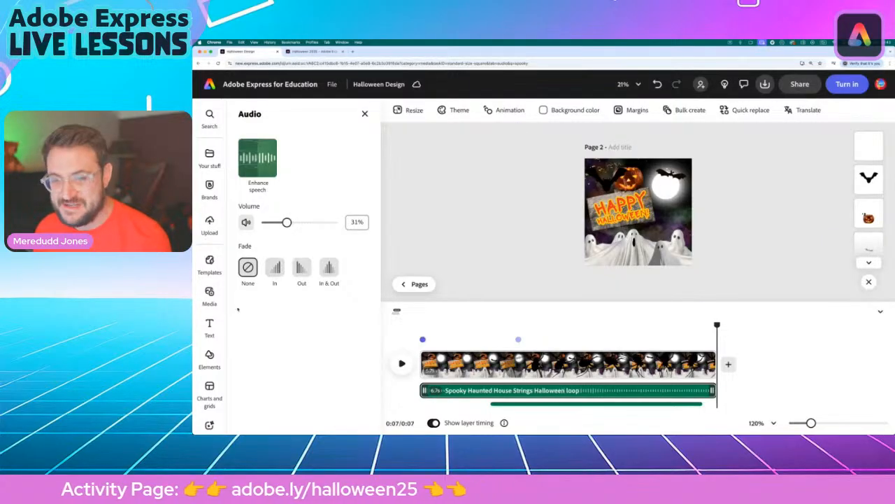
# - Examine the Record yourself video option with its camera preview over the page, and close it without recording
pyautogui.click(209, 294)
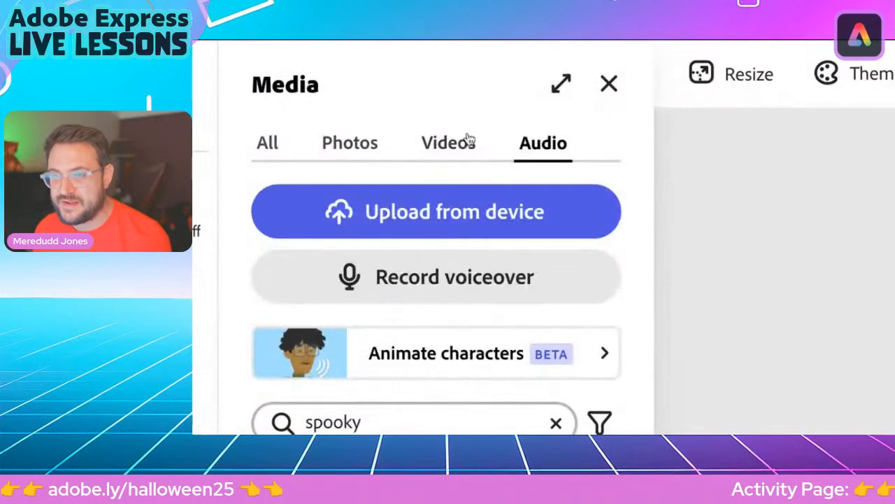
pyautogui.click(308, 135)
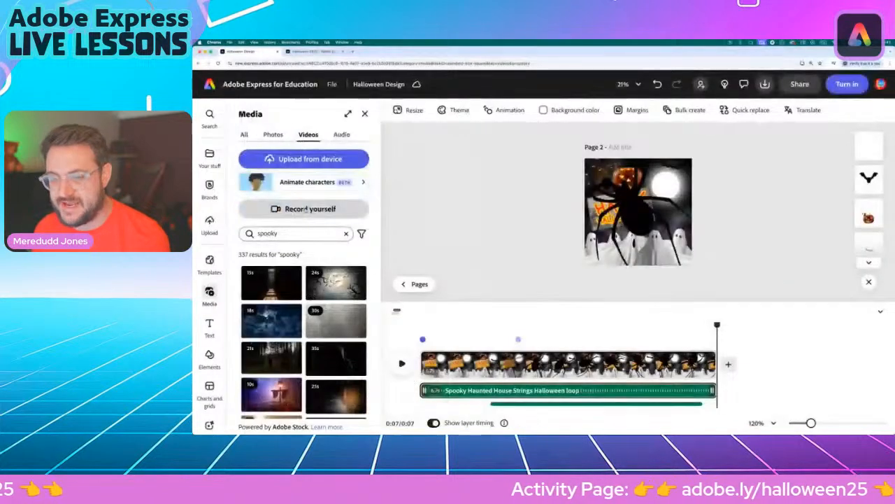
pyautogui.click(364, 256)
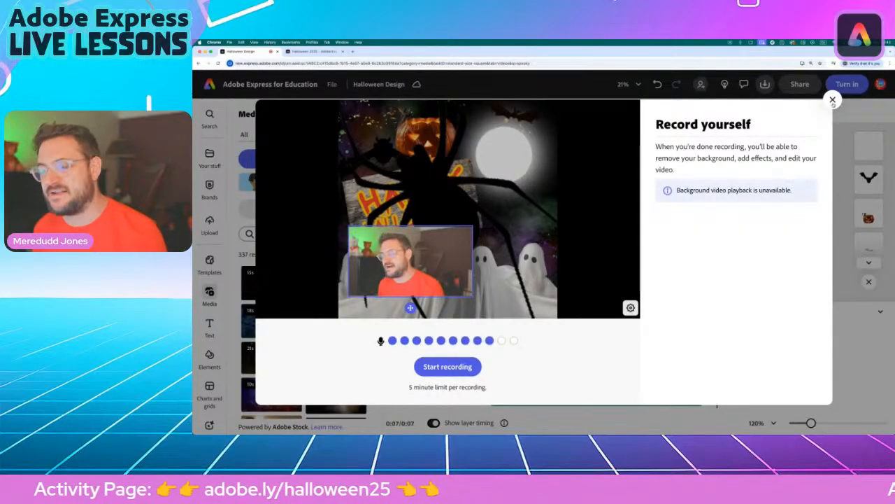
pyautogui.click(832, 100)
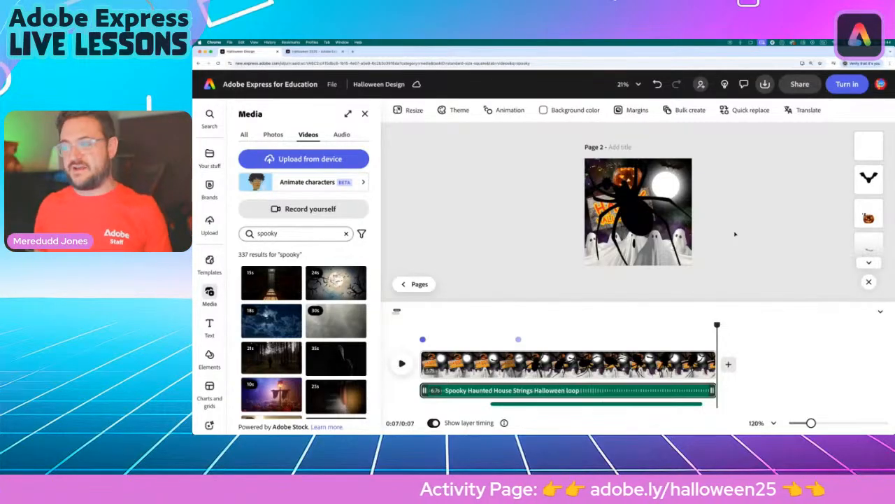
# - Examine the download settings for the selected page, including the available file formats, keeping MP4
pyautogui.click(765, 84)
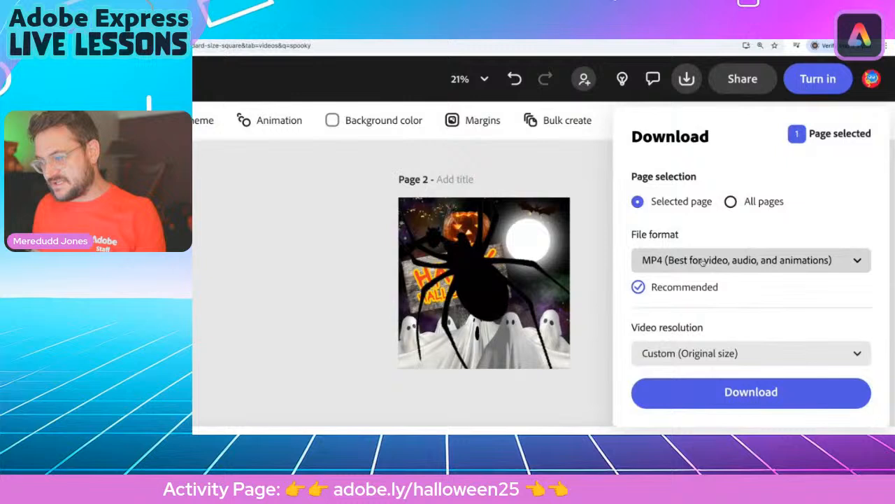
pyautogui.click(776, 198)
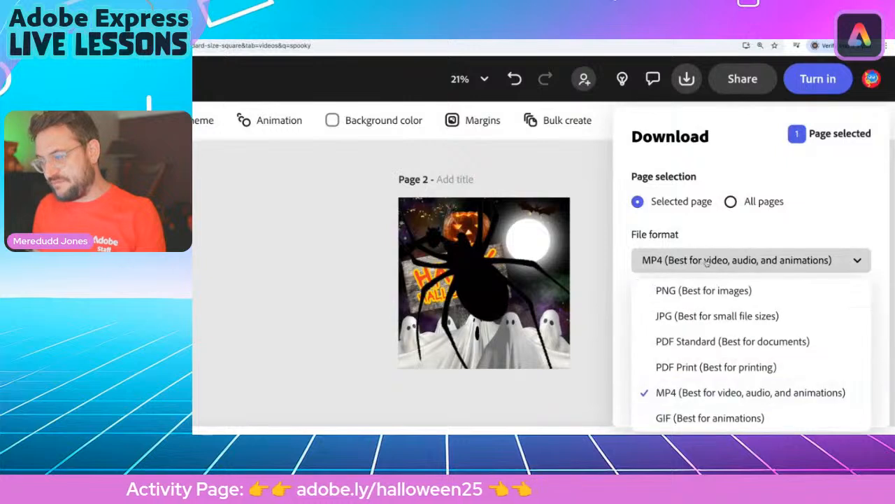
pyautogui.click(733, 241)
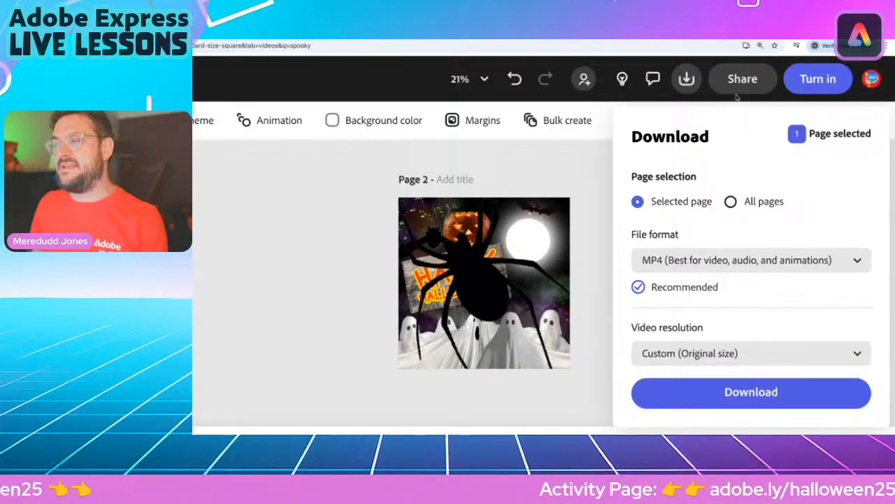
# - Create a view-only link to the design with the author displayed and remixing off
pyautogui.click(695, 86)
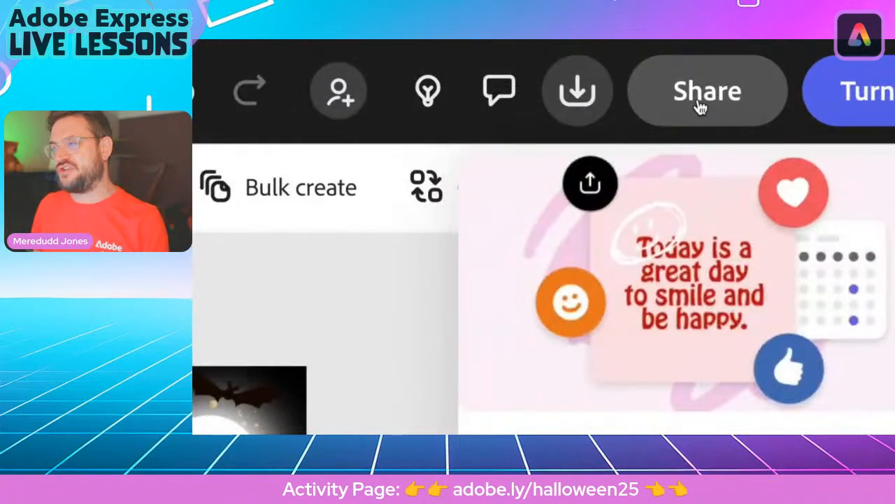
pyautogui.click(741, 84)
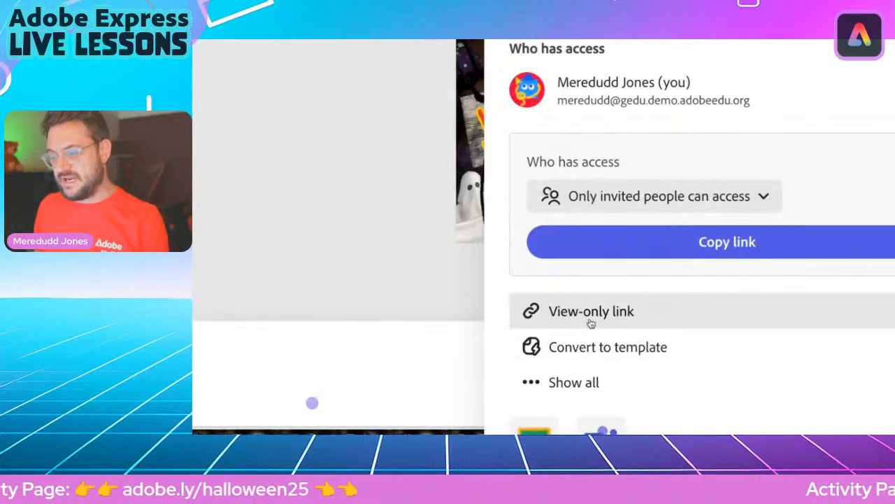
pyautogui.click(592, 323)
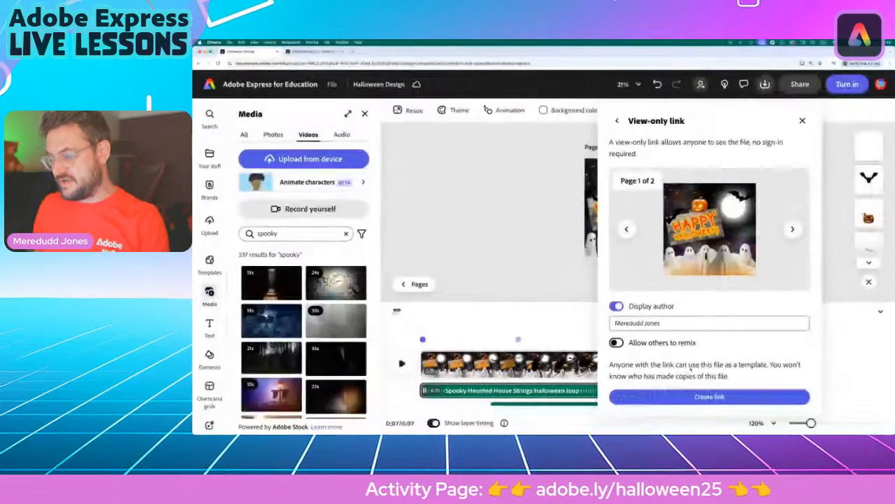
pyautogui.click(725, 396)
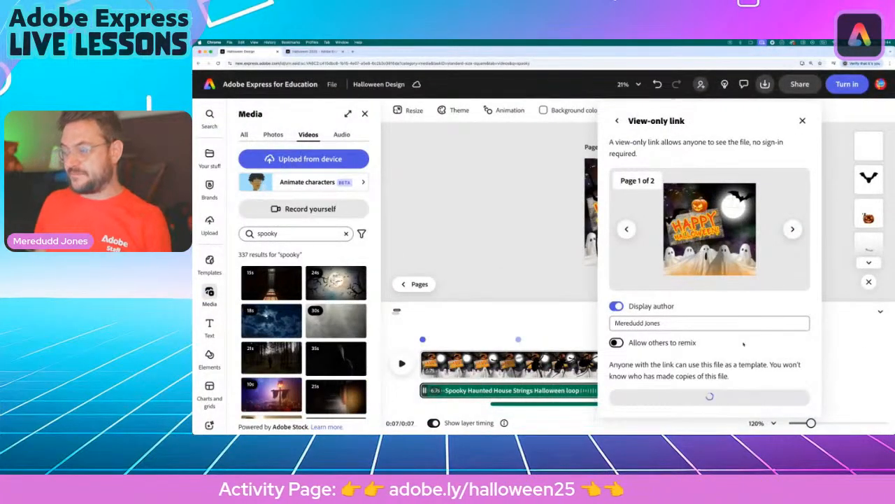